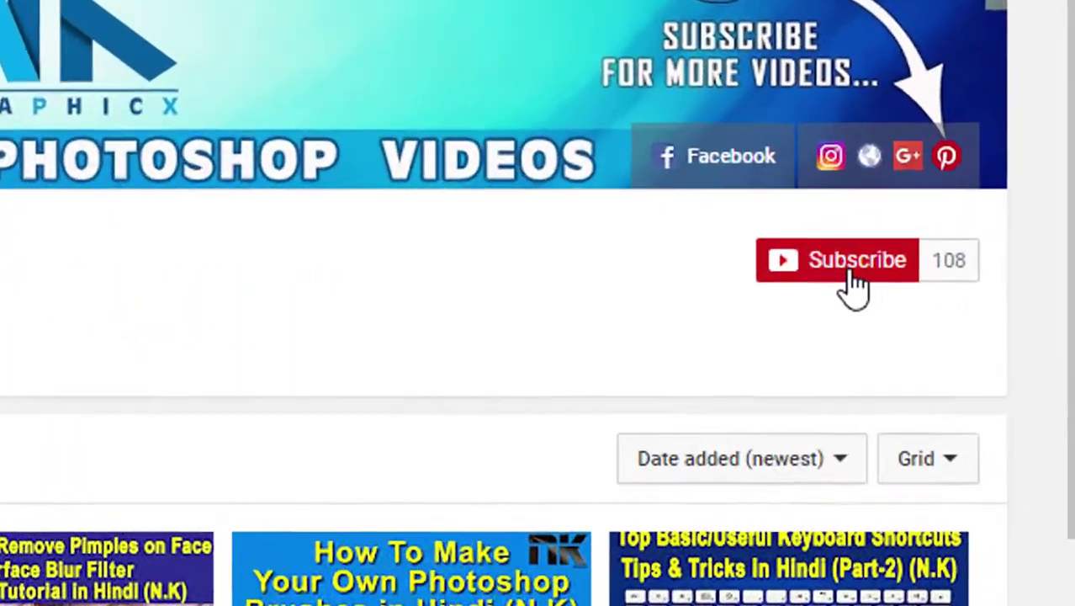
Step: Subscribe to NK Graphicx and save the bell setting 'Send me all notifications for this channel'
left_click(949, 218)
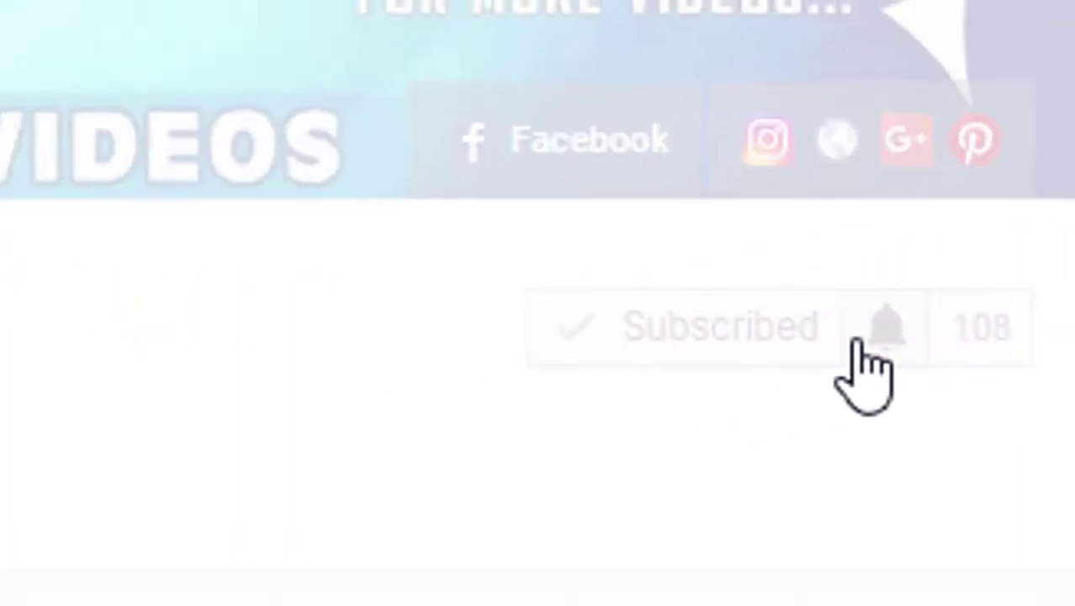
left_click(757, 340)
left_click(203, 233)
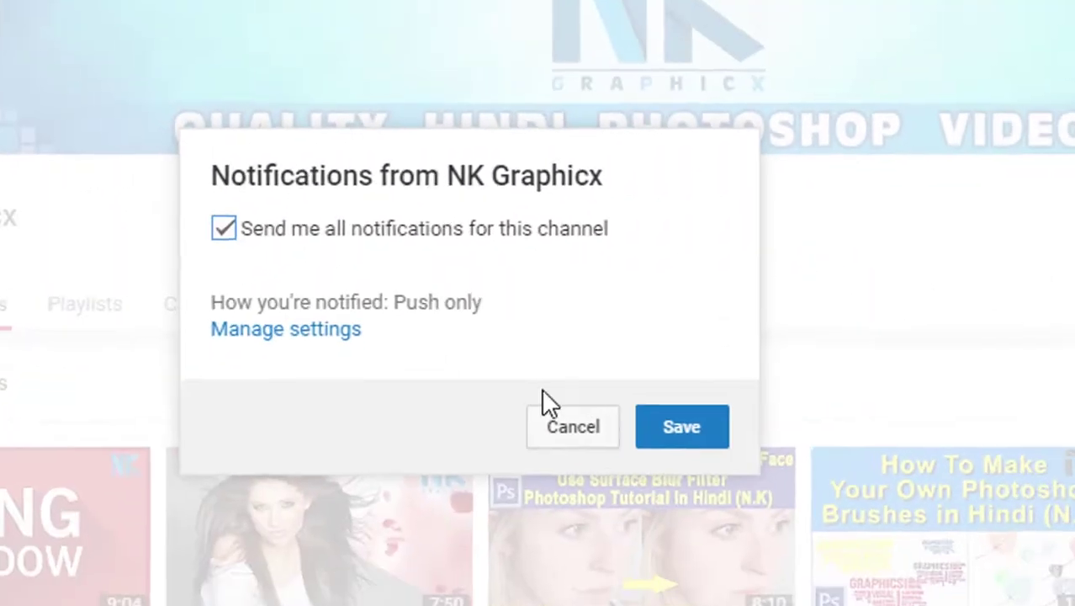
left_click(557, 421)
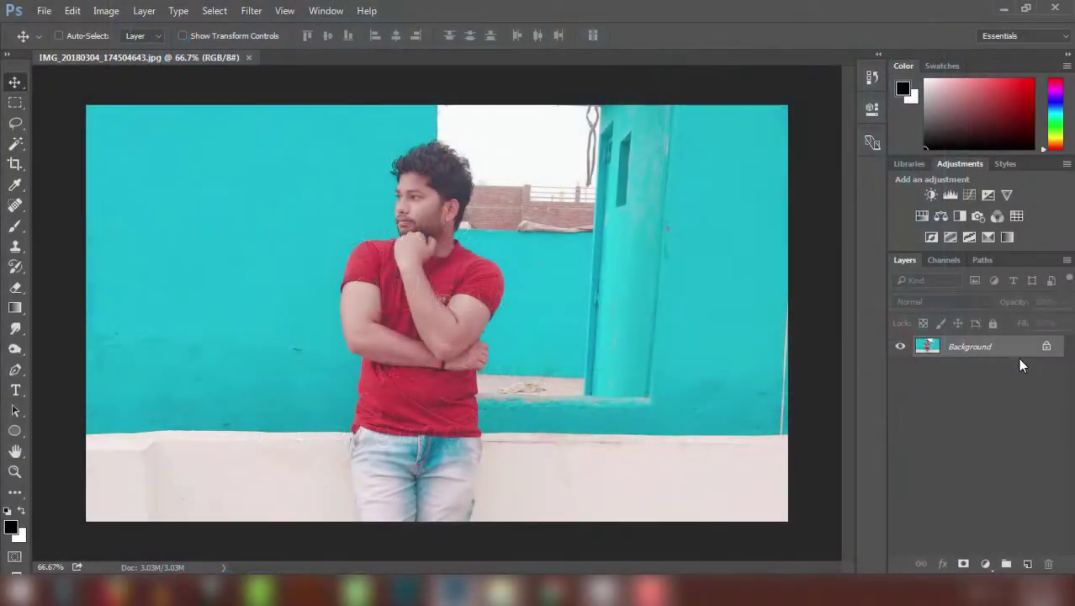
Step: Unlock the background, copy a rectangle around the man to a new layer, and hide the original
left_click(1047, 345)
key("ctrl+1")
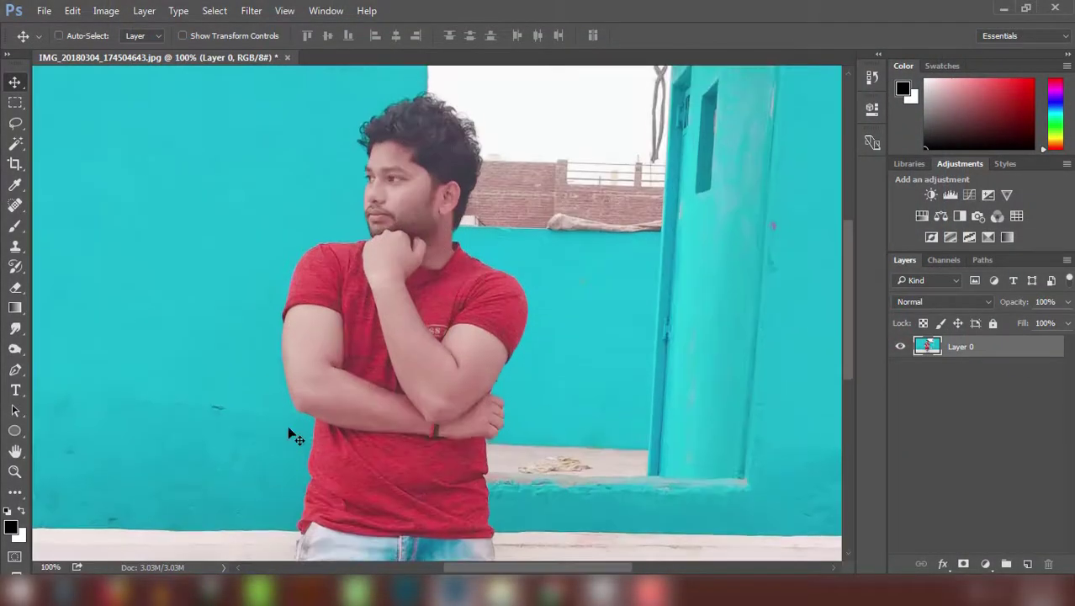
left_click_drag(393, 494, 401, 493)
right_click(16, 102)
left_click(108, 102)
left_click_drag(246, 86, 394, 522)
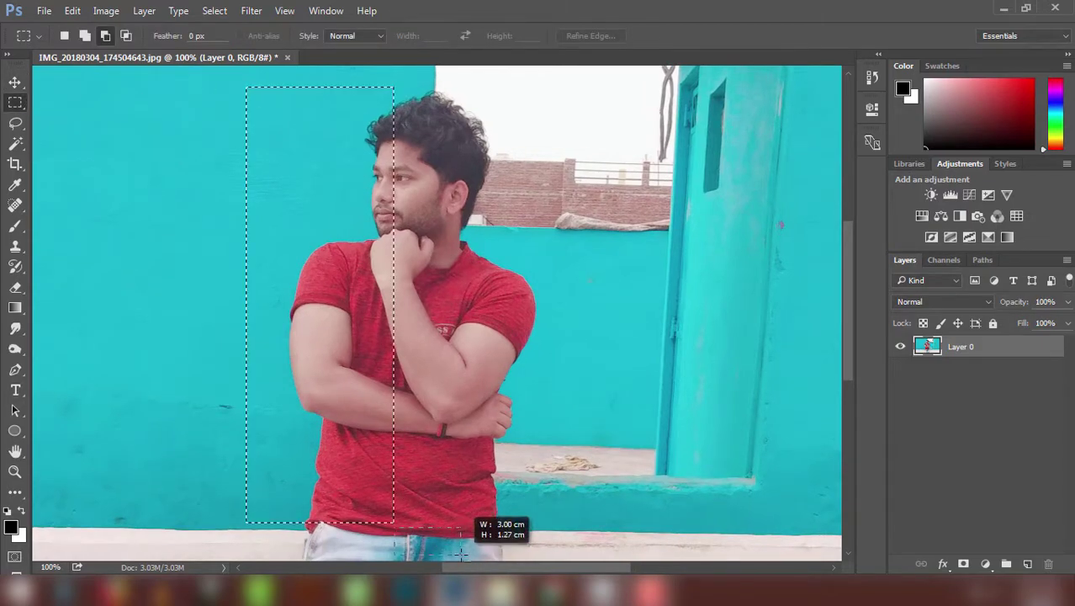
left_click_drag(261, 80, 547, 543)
key("ctrl+j")
key("v")
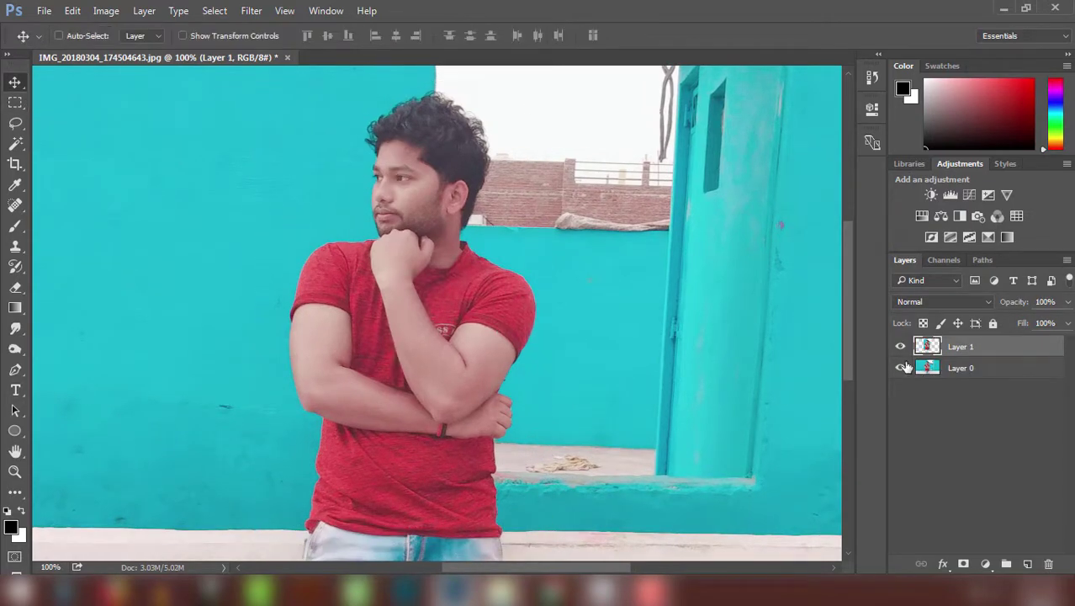
left_click(900, 368)
Step: Magic Wand-select the teal wall and sky behind the man
left_click(432, 388)
right_click(15, 143)
left_click(84, 158)
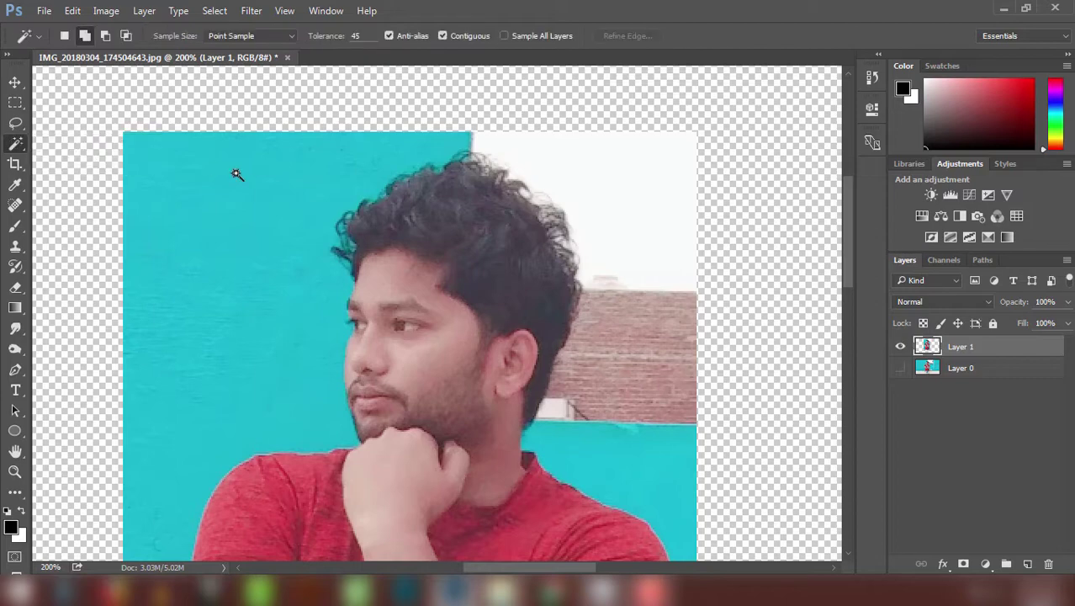
left_click(235, 176)
left_click(644, 200, "shift")
scroll(624, 211, "down", 5)
scroll(463, 468, "down", 3)
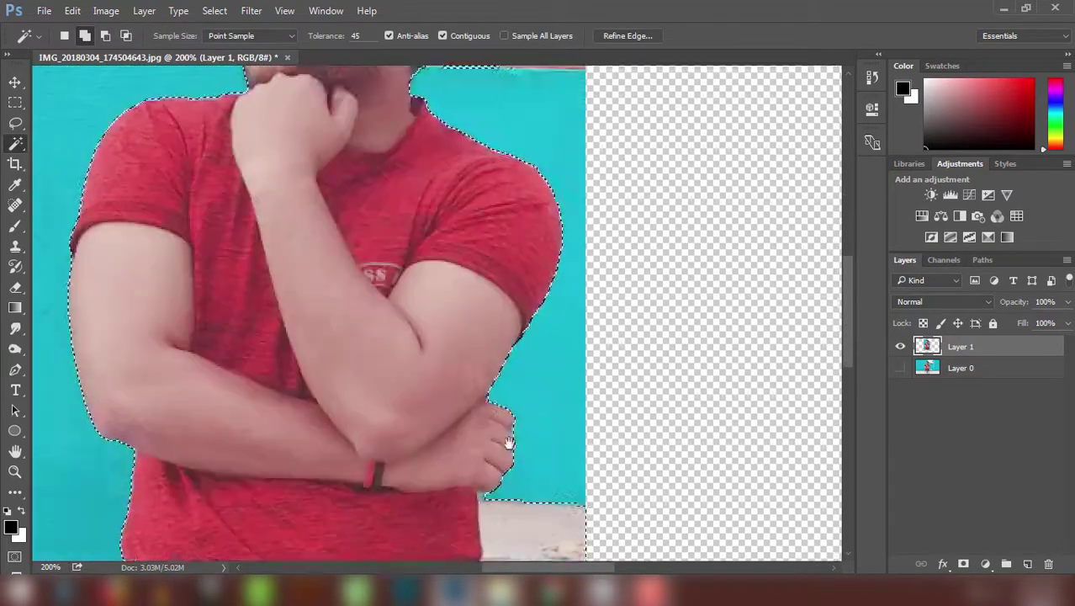
scroll(519, 220, "down", 5)
scroll(569, 290, "left", 5)
scroll(569, 291, "up", 1)
Step: Refine the selection with elliptical marquees (add floor and patches, drop neck) and mask the background
key("m")
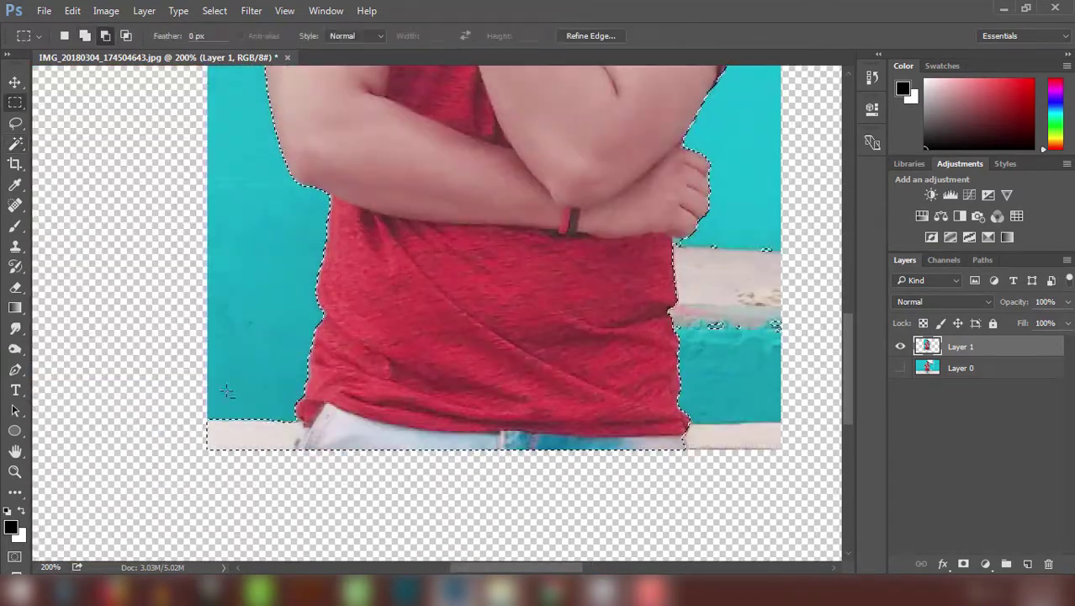
mouse_move(179, 372)
left_mouse_down()
mouse_move(345, 471)
mouse_move(332, 493)
left_mouse_up()
scroll(200, 392, "up", 3)
scroll(201, 392, "right", 3)
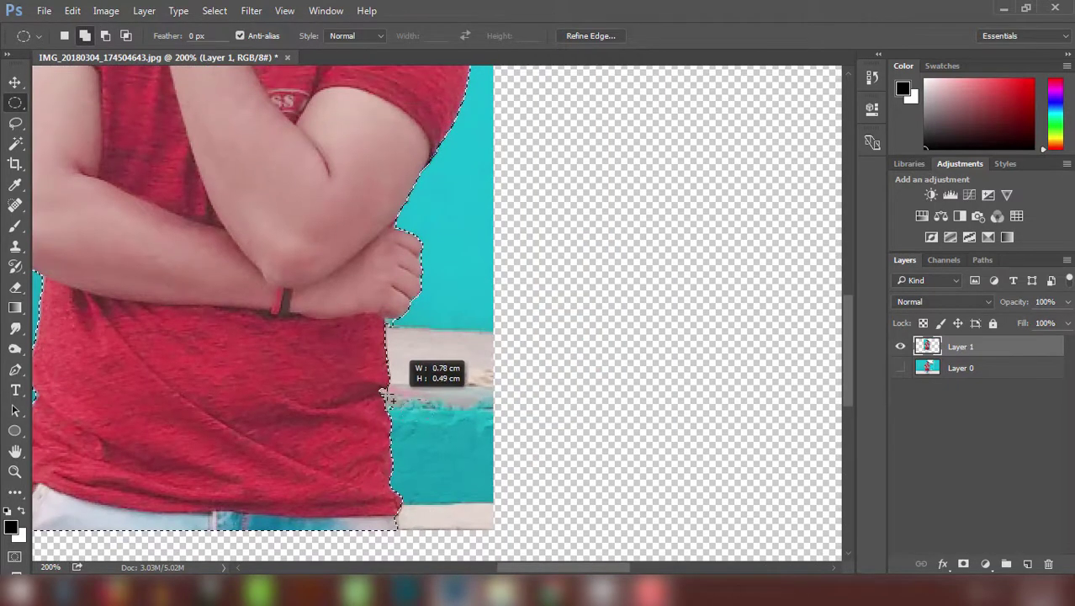
scroll(253, 337, "up", 5)
scroll(286, 274, "left", 2)
scroll(286, 273, "up", 3)
key("ctrl+plus")
key("ctrl+plus")
mouse_move(313, 244)
left_mouse_down()
mouse_move(290, 132)
mouse_move(279, 232)
left_mouse_up()
left_click_drag(446, 432, 446, 358)
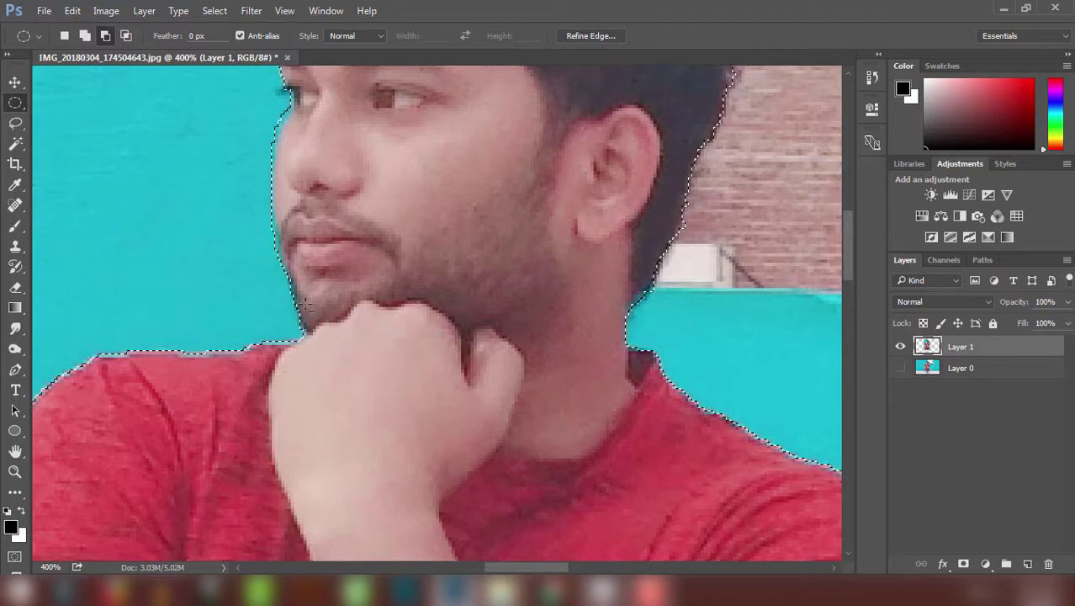
mouse_move(594, 313)
left_mouse_down()
mouse_move(615, 370)
mouse_move(608, 348)
left_mouse_up()
scroll(607, 348, "down", 5)
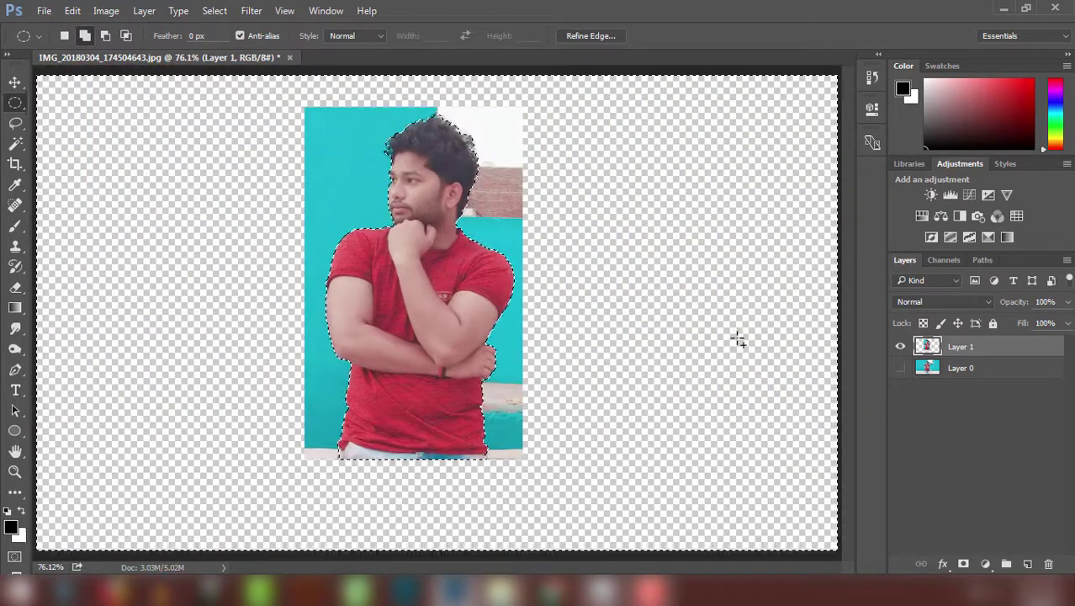
left_click(963, 564, "alt")
Step: Inspect Layer 1's mask in the Properties panel, then close it
key("ctrl+i")
key("v")
key("ctrl+1")
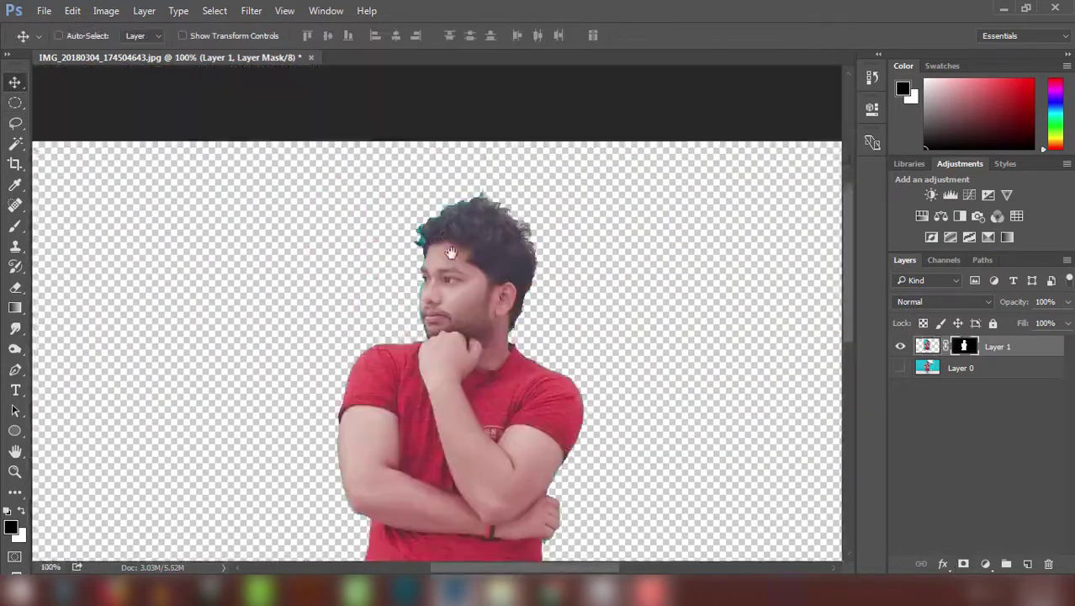
left_click(326, 10)
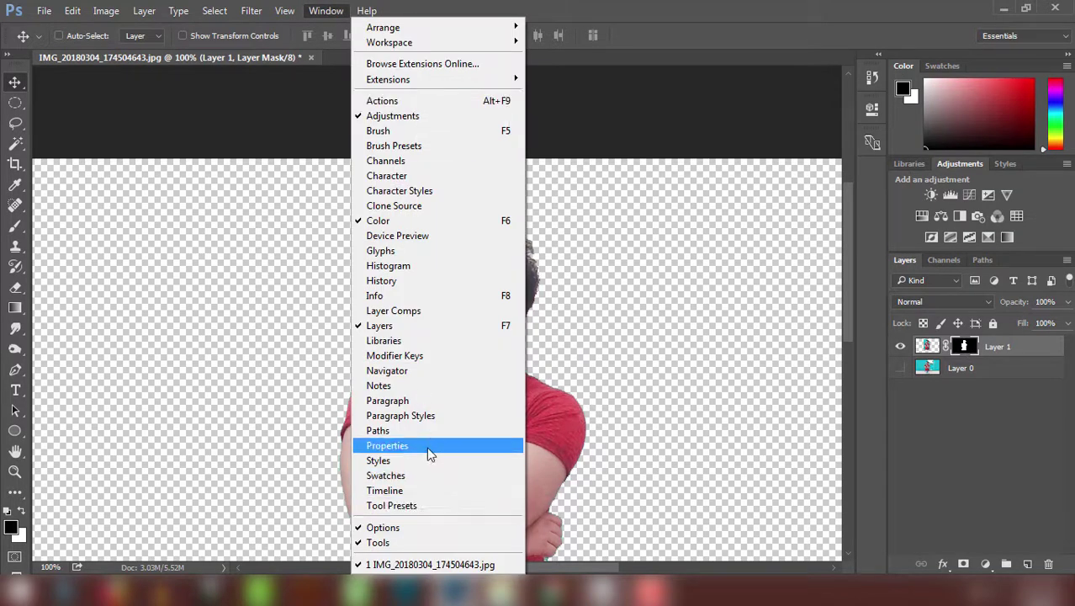
left_click(425, 447)
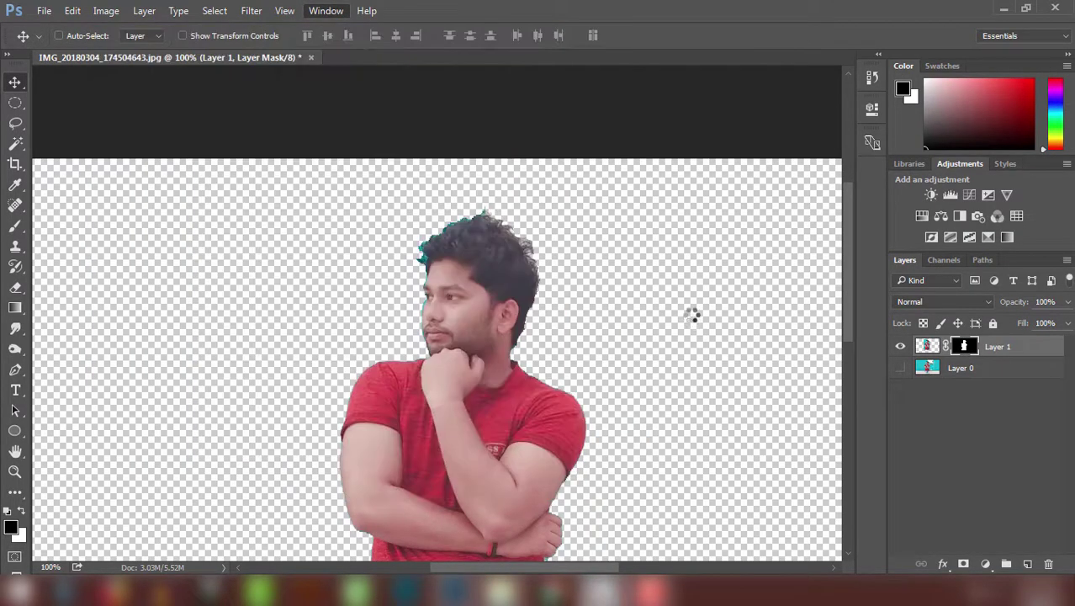
left_click(872, 108)
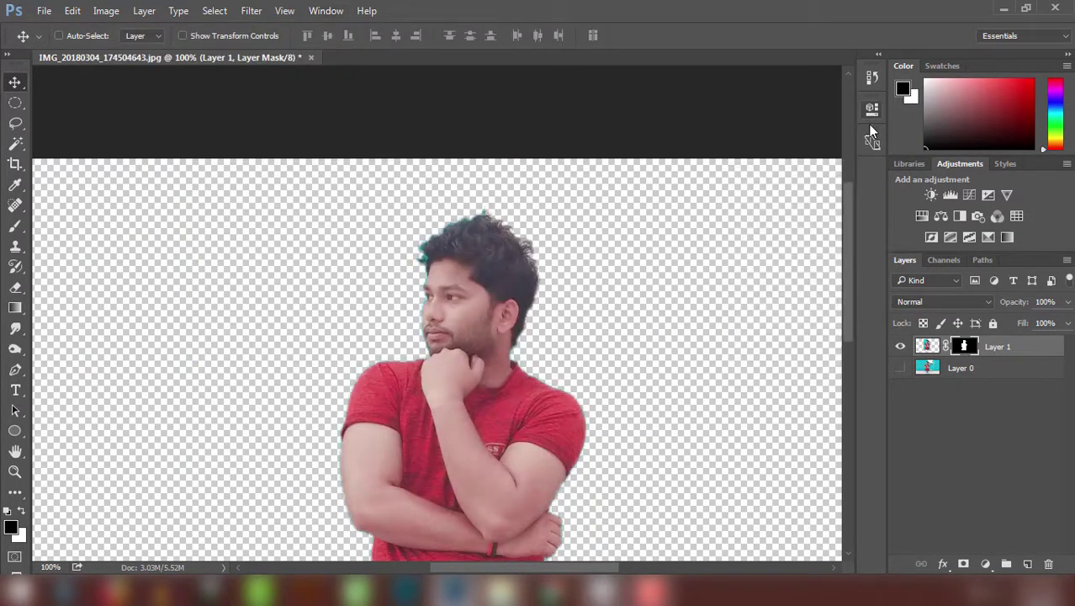
Step: Reorder the layers so Layer 1 copy sits at the top of the stack
key("ctrl+plus")
key("ctrl+plus")
key("ctrl+0")
mouse_move(994, 347)
left_mouse_down()
mouse_move(997, 381)
mouse_move(1016, 394)
mouse_move(993, 434)
left_mouse_up()
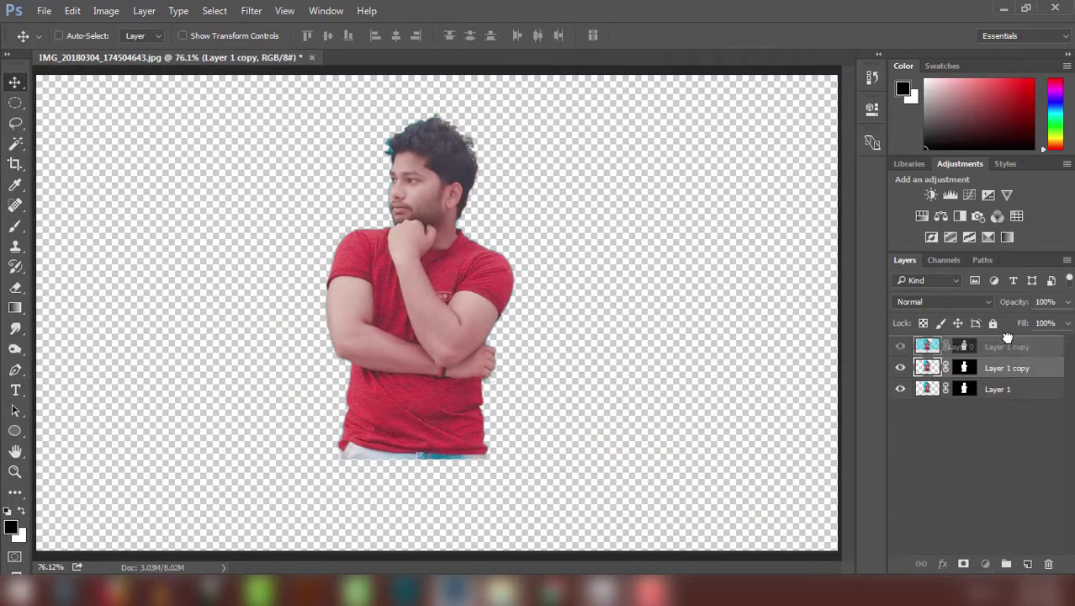
left_click_drag(997, 367, 997, 341)
key("ctrl+minus")
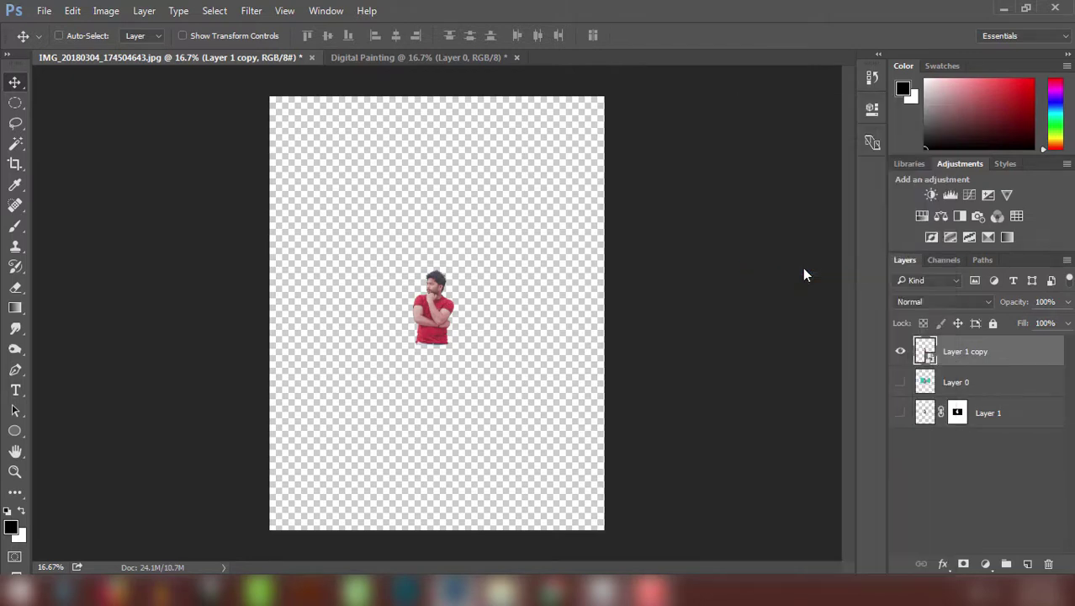
Step: Scale the man up and move him lower on the canvas
left_click_drag(557, 135, 589, 76)
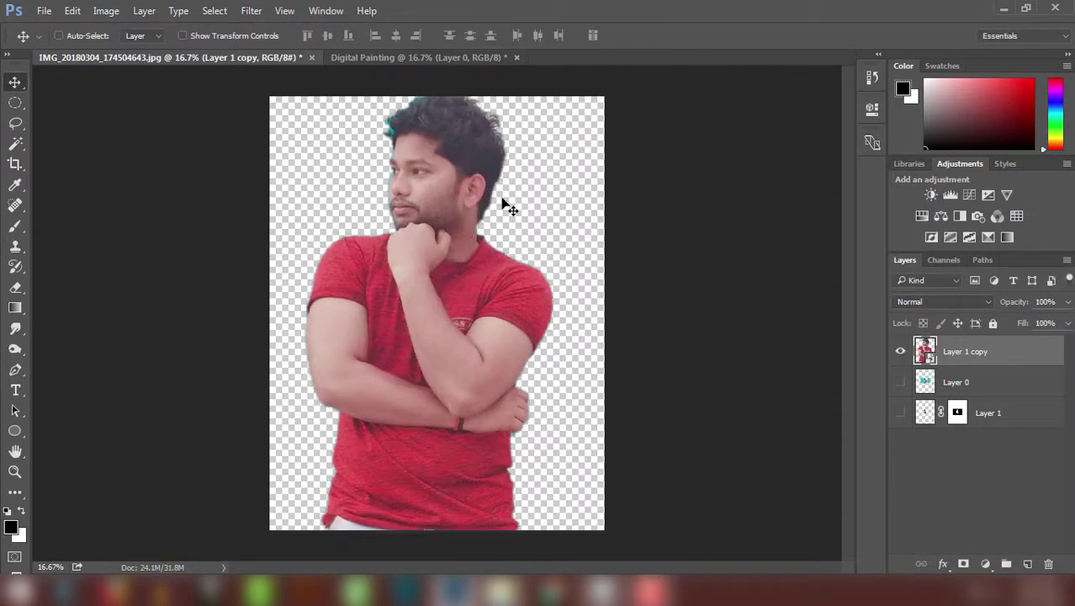
left_click_drag(518, 212, 516, 263)
key("Return")
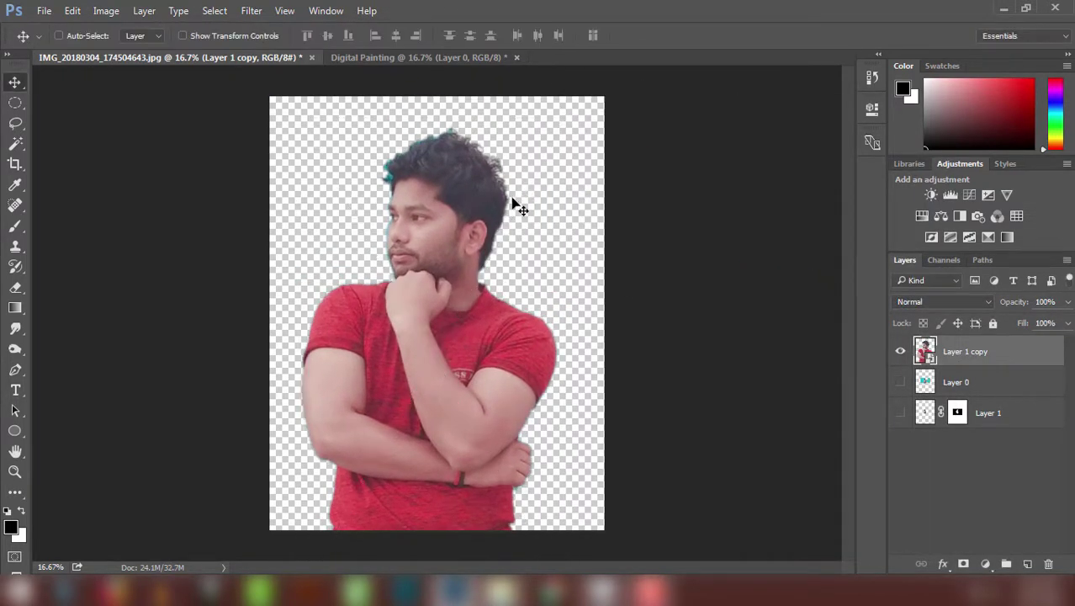
Step: Set the canvas size to 3508 × 2480 pixels
key("ctrl+alt+c")
left_click(600, 209)
type("3508")
key("Tab")
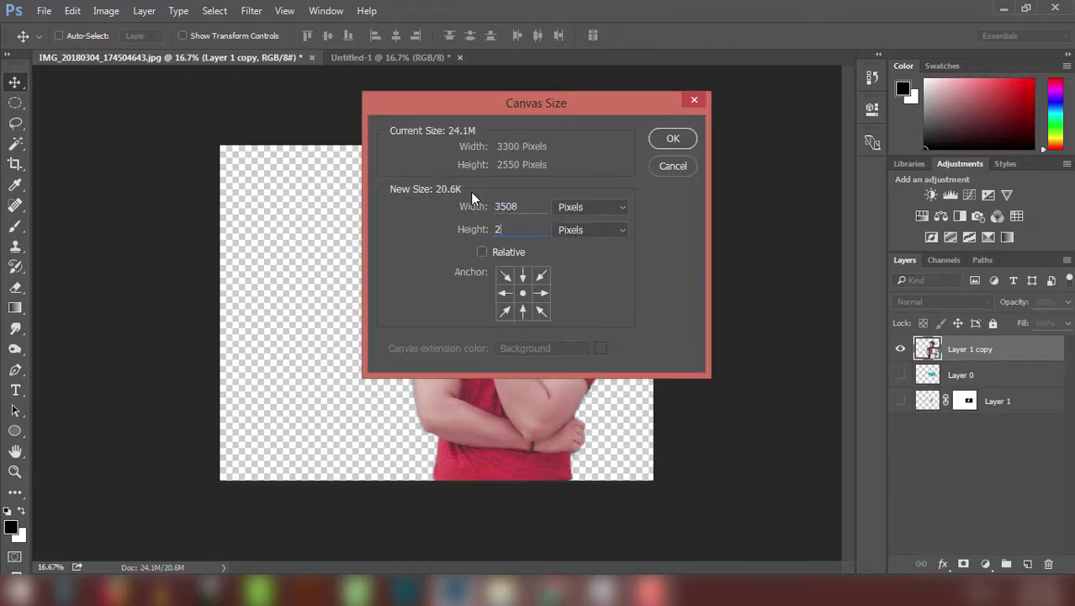
type("2480")
left_click(671, 139)
key("Return")
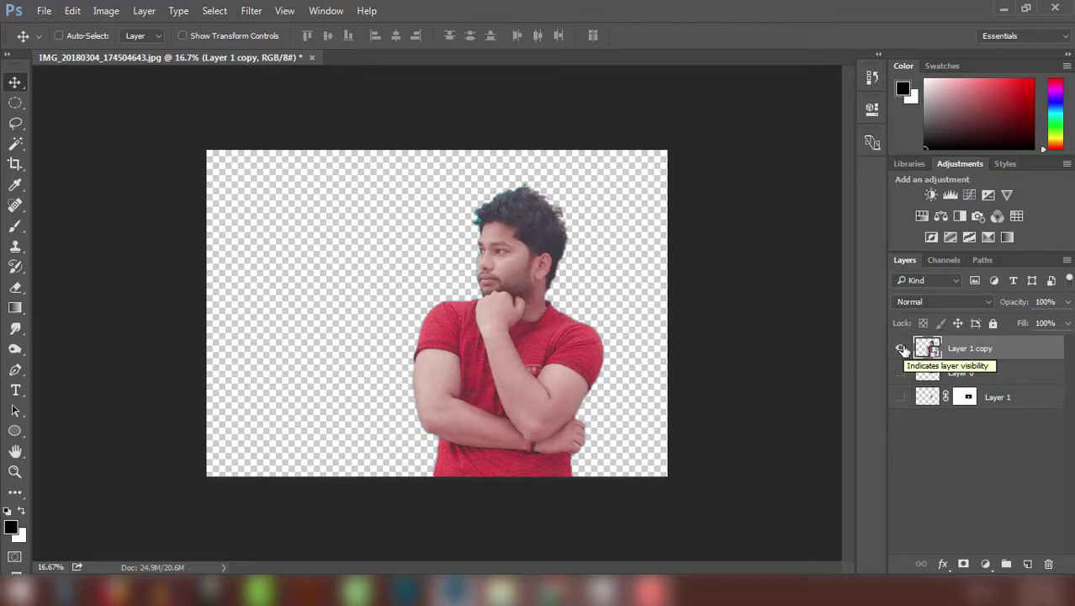
Step: Enlarge the man a little further and duplicate his layer as Layer 1 copy 2
key("ctrl+t")
key("Escape")
left_click_drag(511, 377, 560, 336)
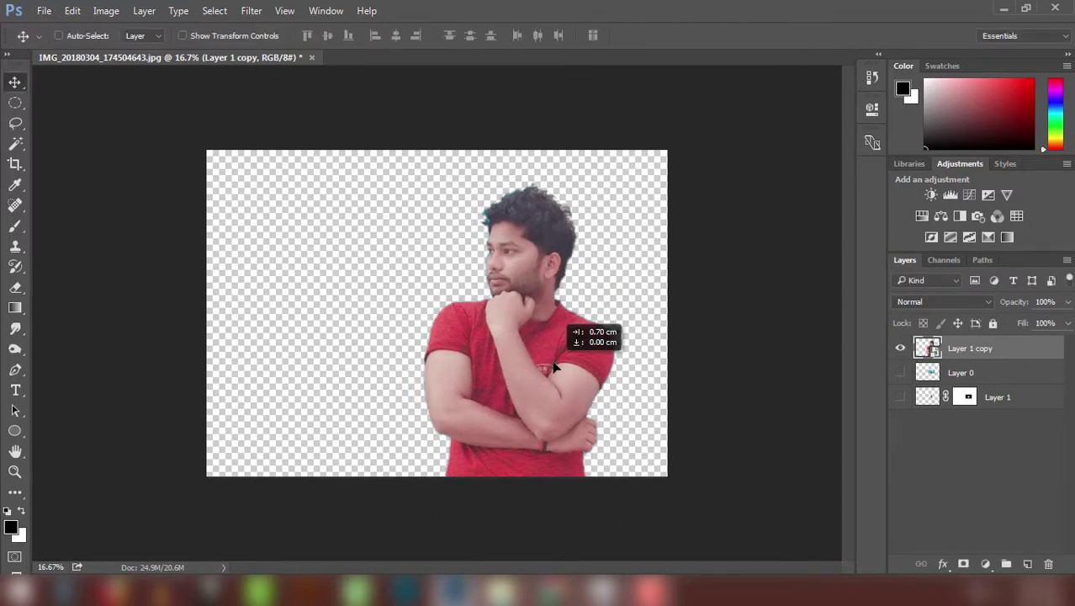
key("ctrl+t")
left_click_drag(424, 172, 406, 151)
left_click(531, 35)
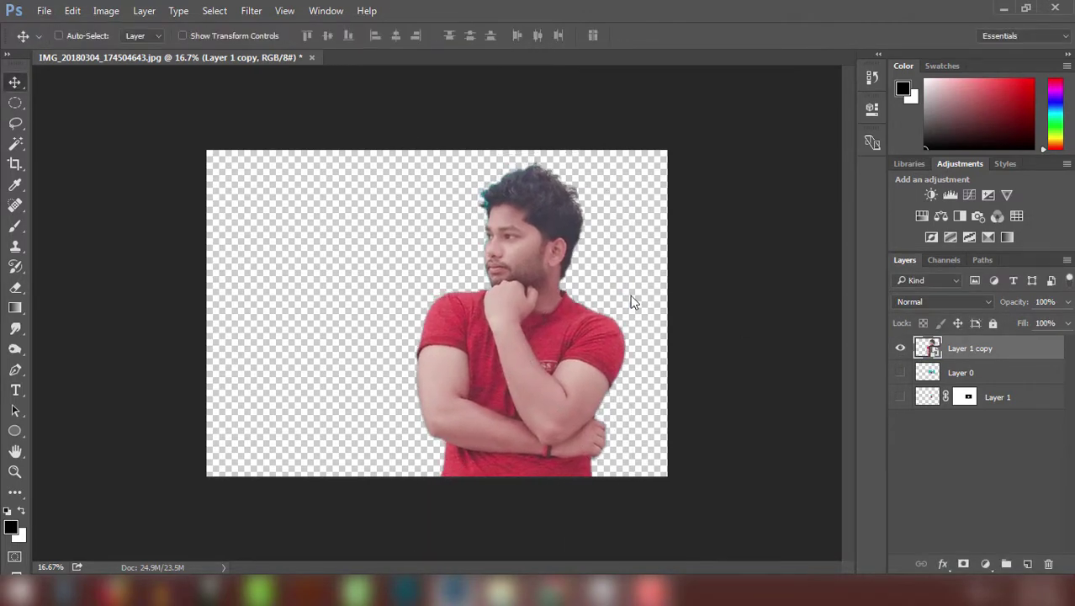
right_click(967, 354)
left_click(775, 45)
key("Return")
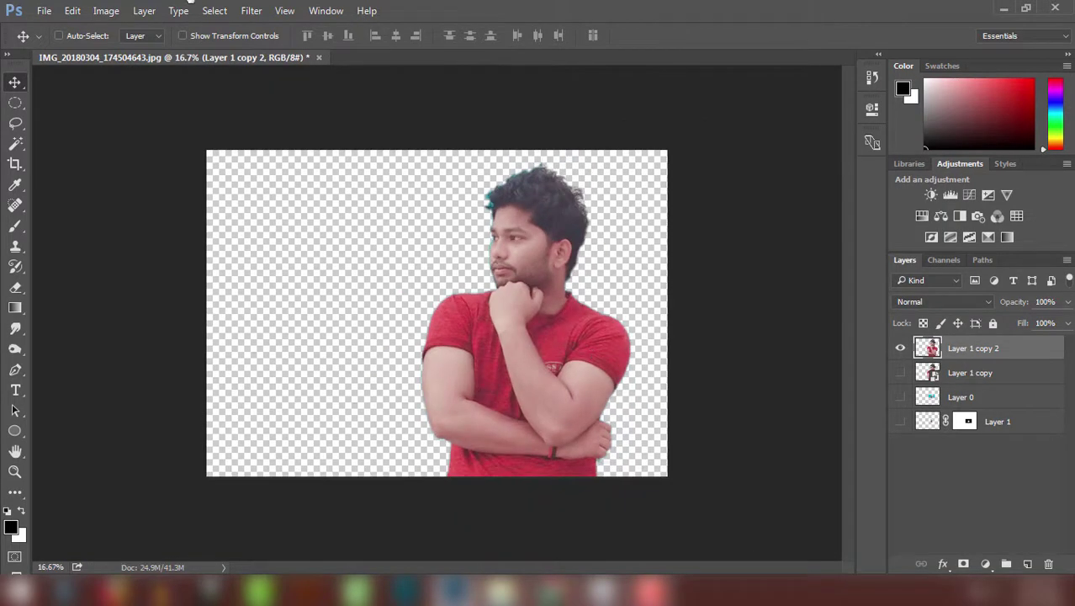
Step: Apply the Reduce Noise filter to the portrait, previewing the red shirt
left_click(250, 10)
mouse_move(263, 230)
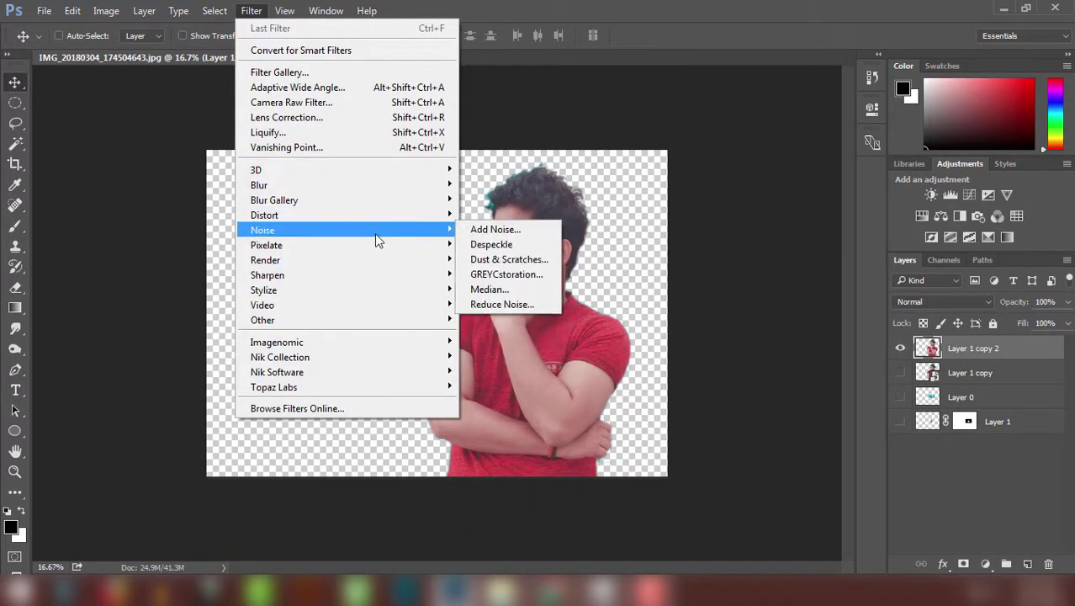
left_click(499, 302)
left_click_drag(537, 282, 323, 387)
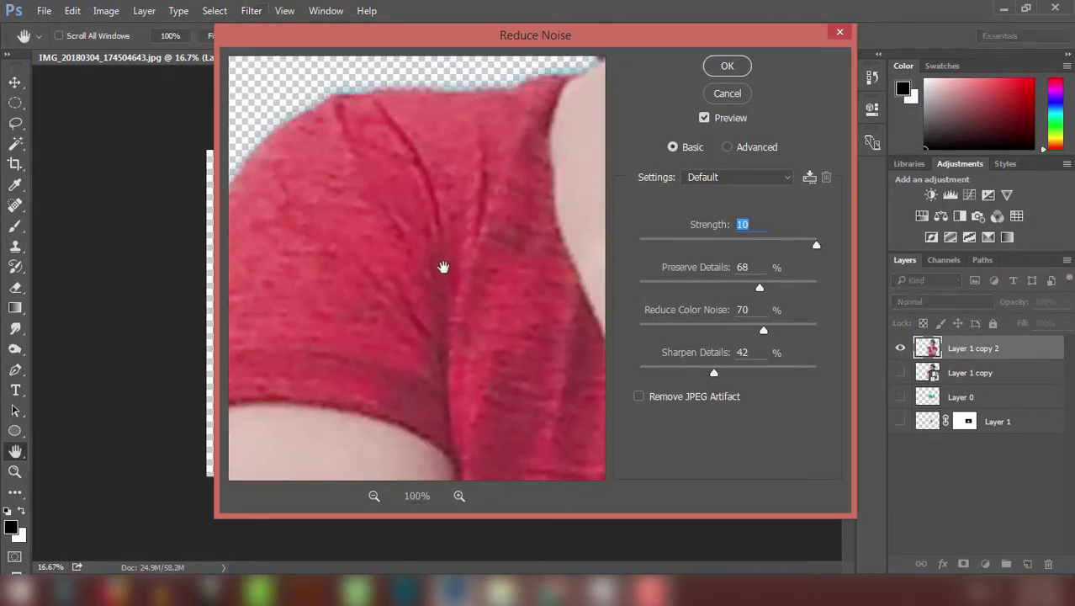
left_click(729, 67)
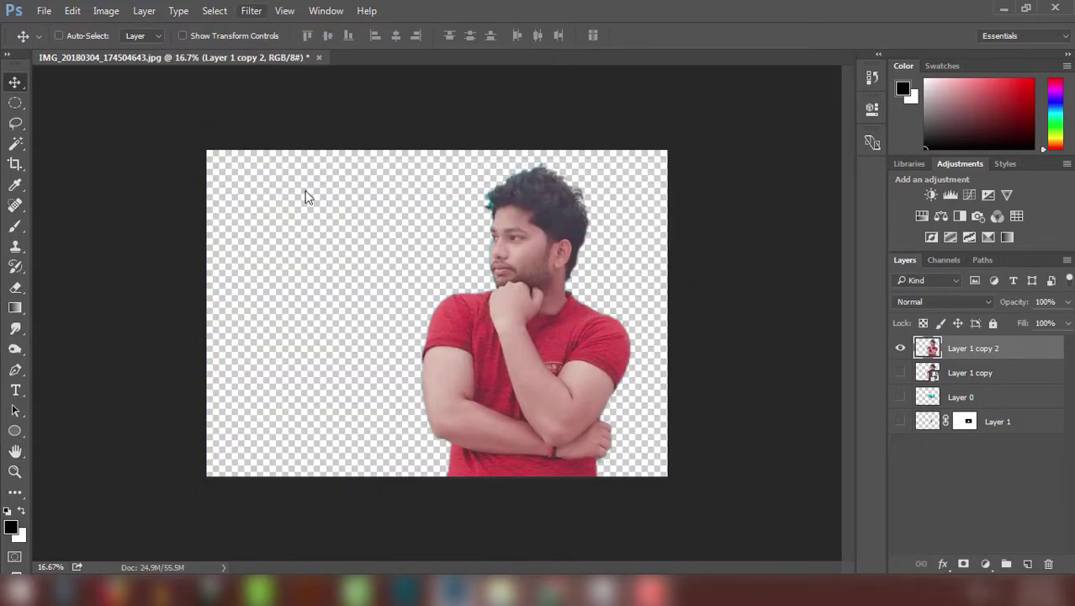
Step: Apply GREYCstoration with a side-by-side preview, then duplicate the layer as Layer 1 copy 3
left_click(250, 10)
left_click(509, 282)
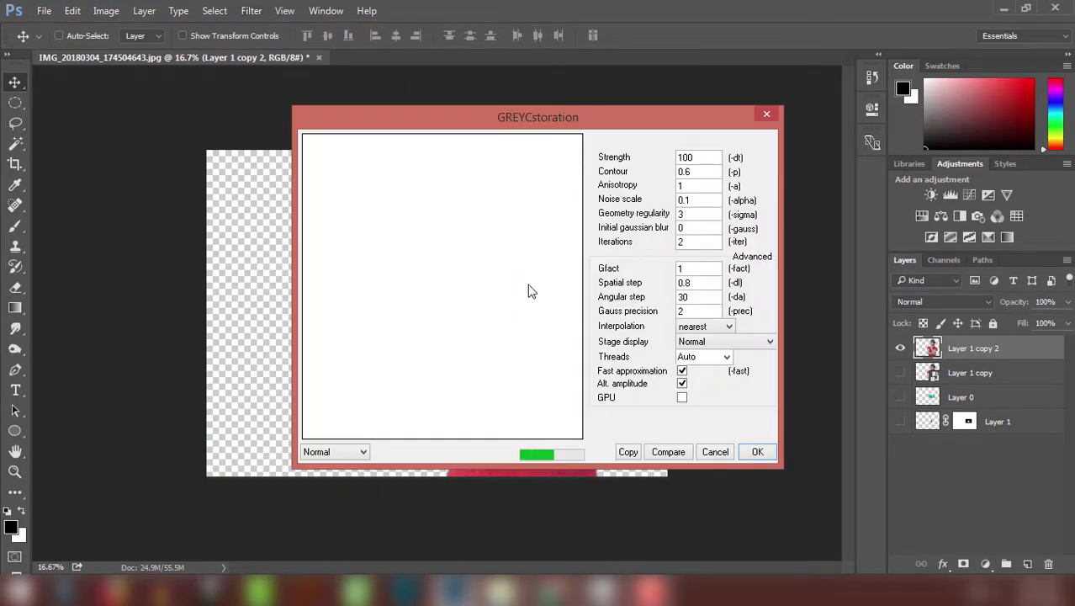
left_click(335, 452)
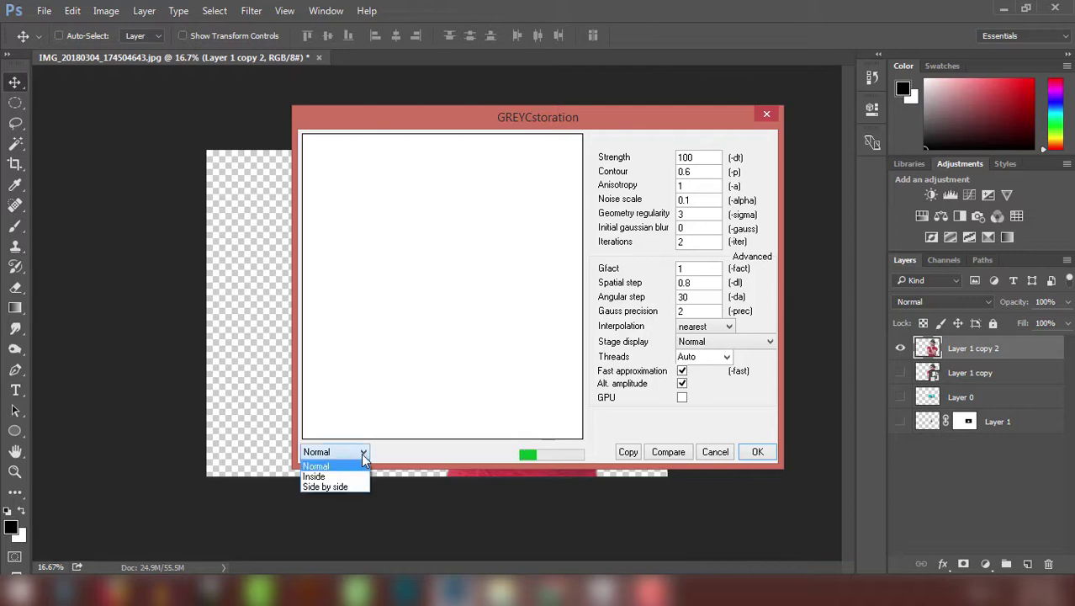
left_click(358, 477)
left_click(758, 452)
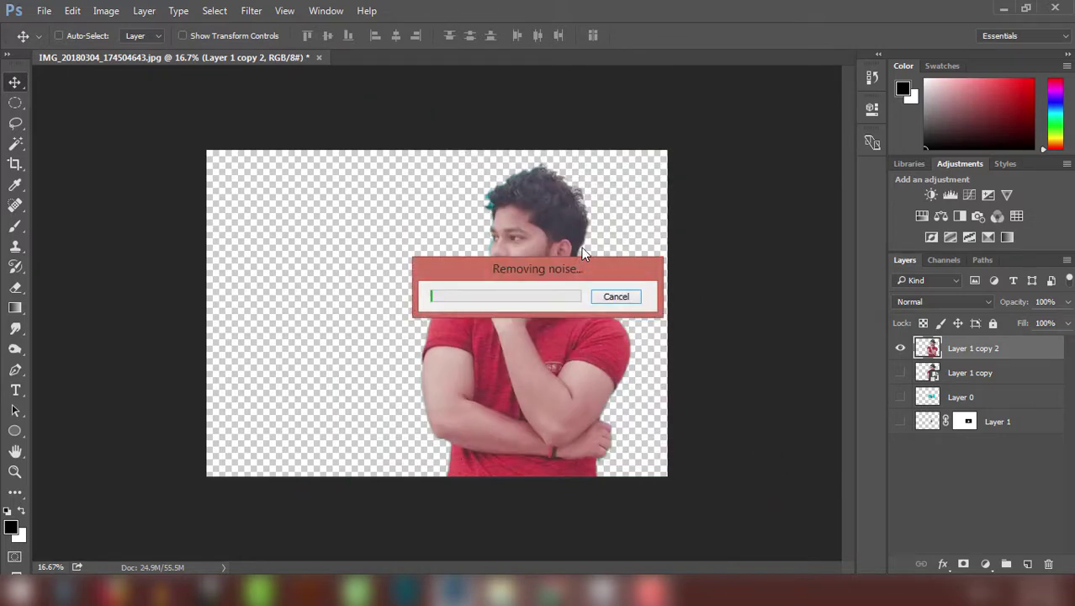
key("ctrl+plus")
key("ctrl+plus")
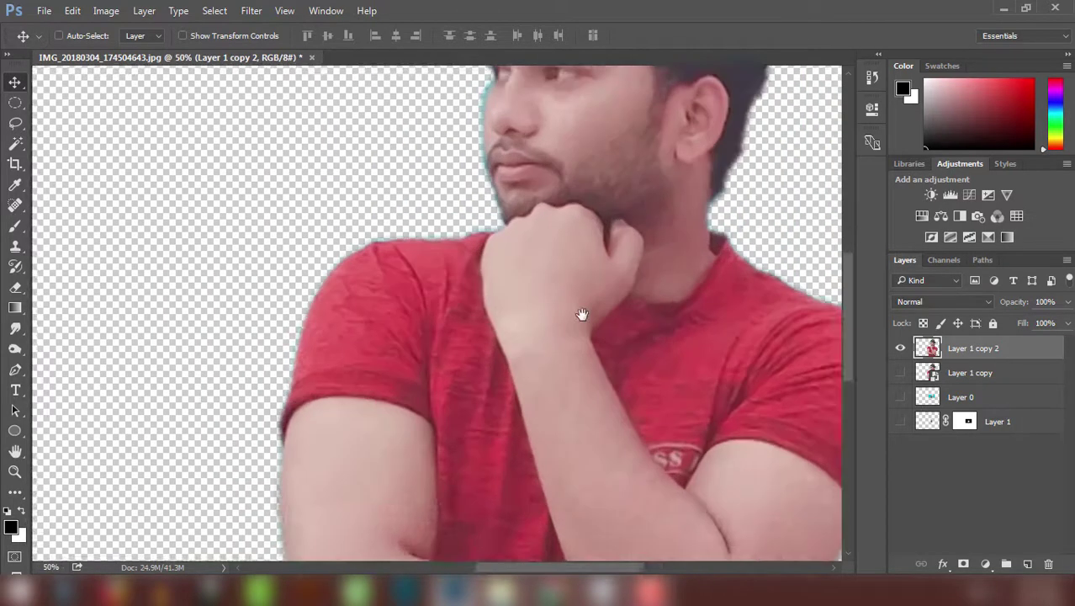
key("ctrl+plus")
left_click(872, 76)
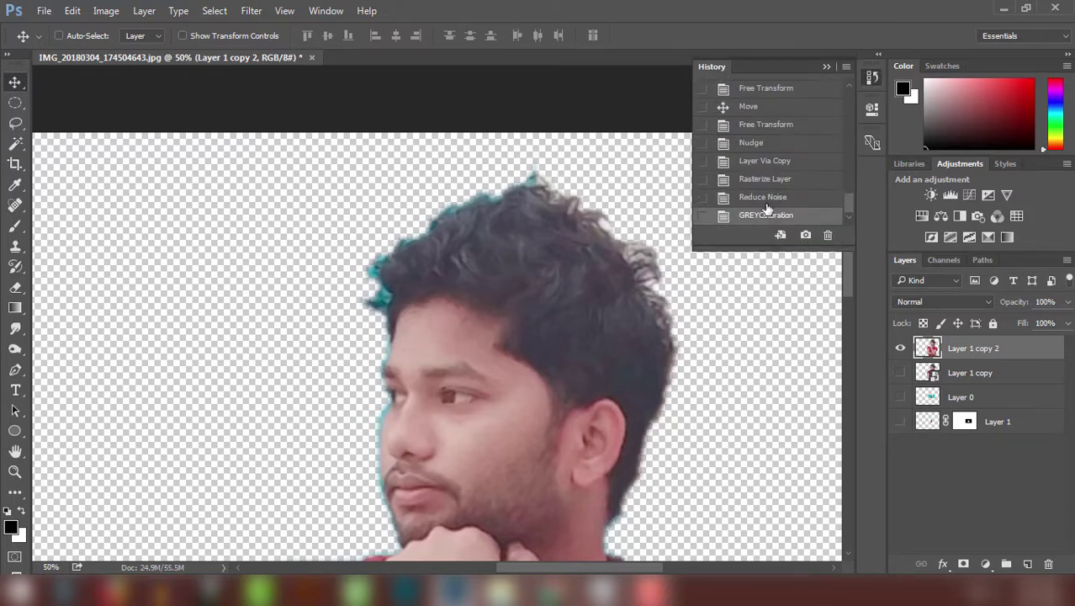
left_click(873, 76)
key("ctrl+j")
left_click(251, 10)
mouse_move(268, 275)
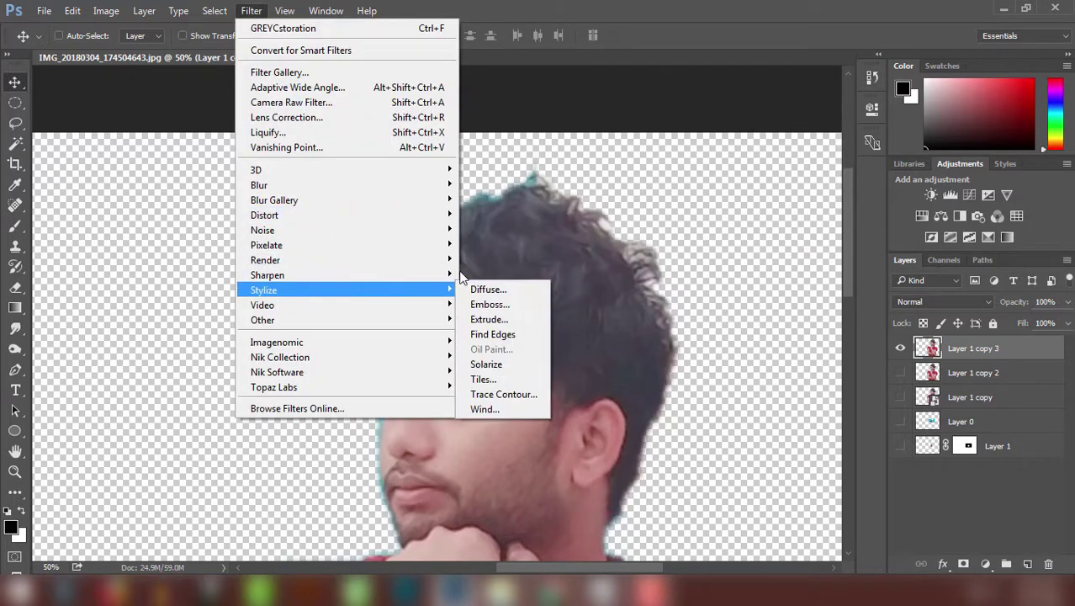
left_click(517, 335)
left_click_drag(381, 183, 409, 245)
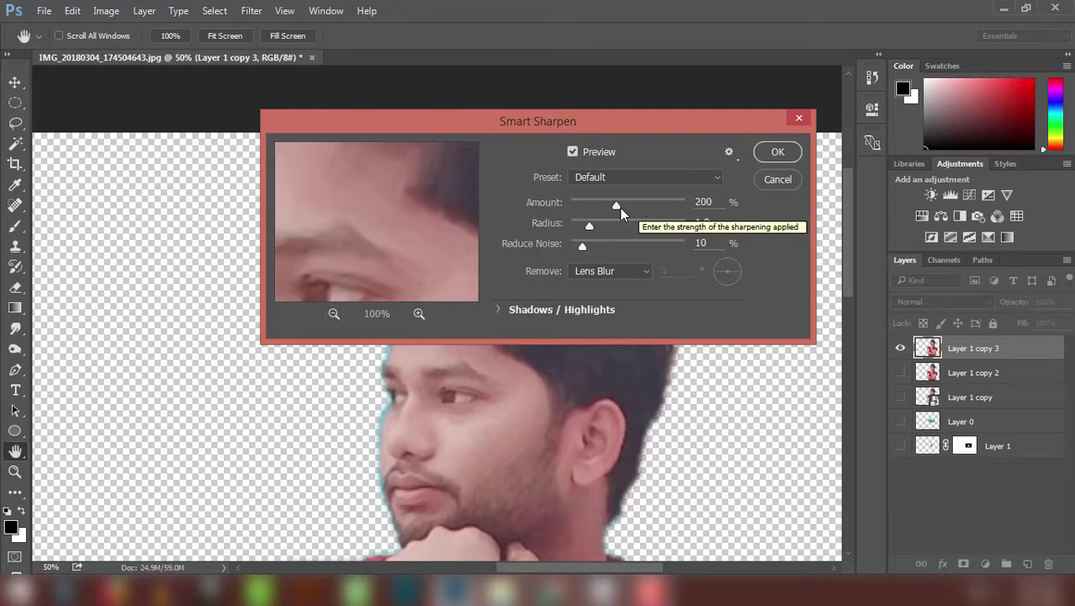
left_click_drag(589, 225, 624, 227)
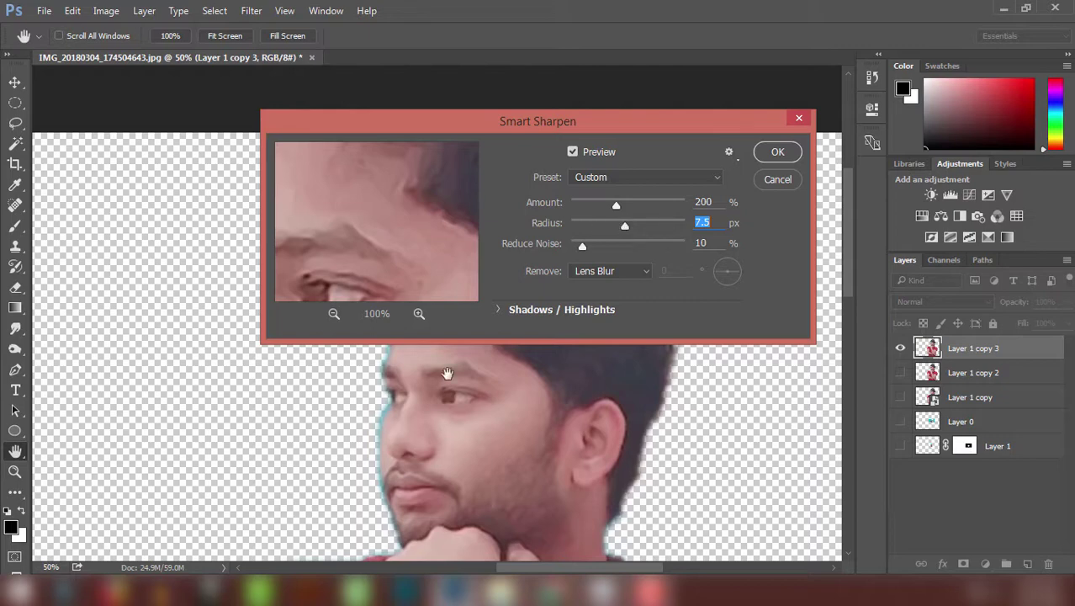
left_click(775, 156)
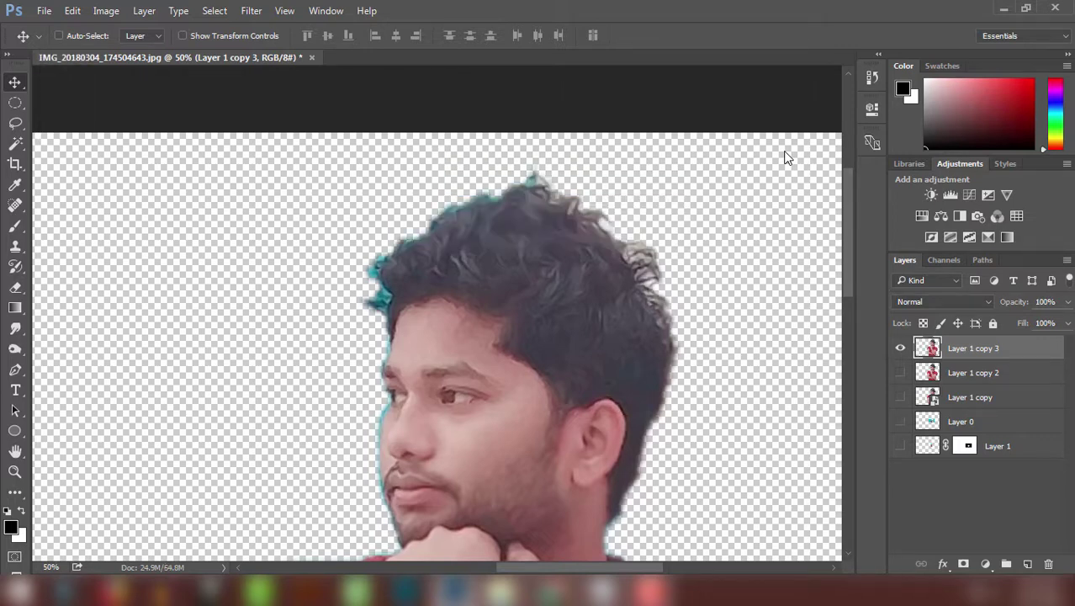
left_click_drag(559, 259, 551, 238)
key("ctrl+0")
left_click(872, 78)
key("ctrl+z")
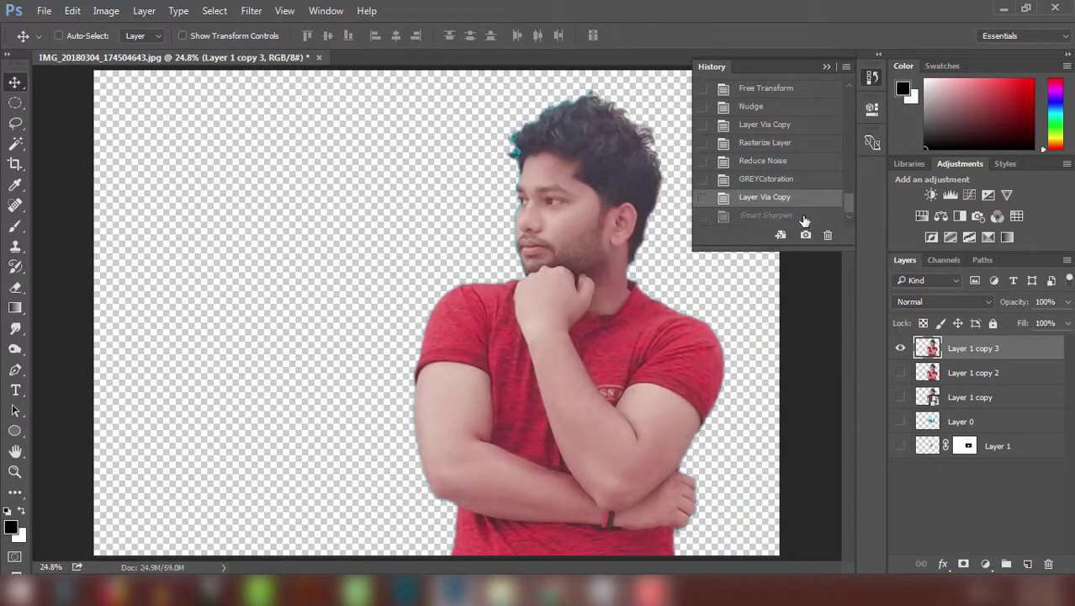
Step: Choose the Smudge tool with the Stipple 19 pixels brush
key("ctrl+plus")
key("ctrl+plus")
key("ctrl+plus")
key("ctrl+plus")
key("ctrl+plus")
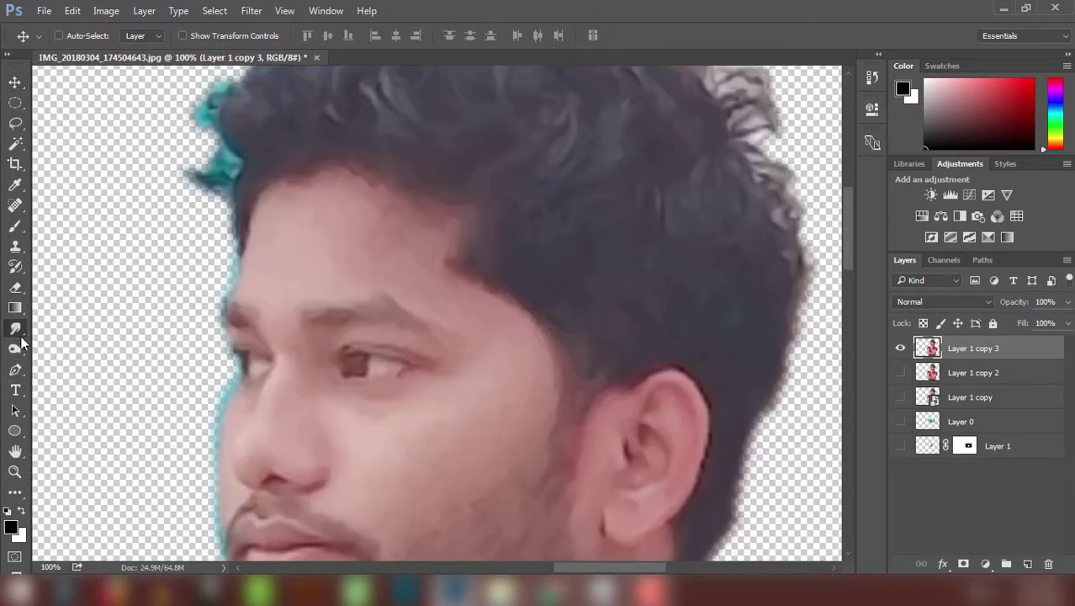
left_click(17, 330)
left_click(243, 39)
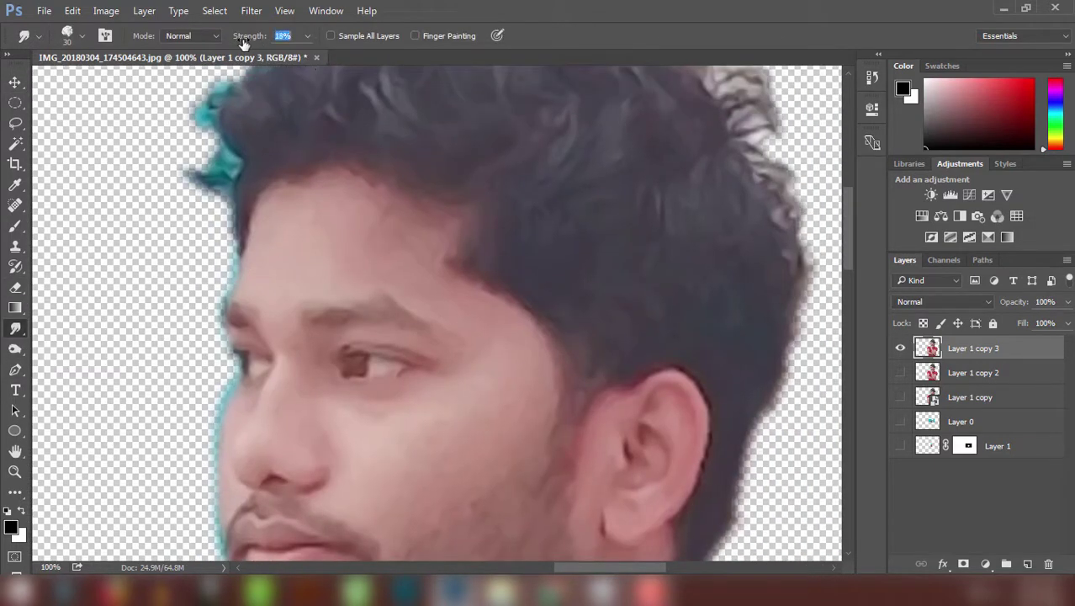
right_click(612, 308)
left_click(391, 248)
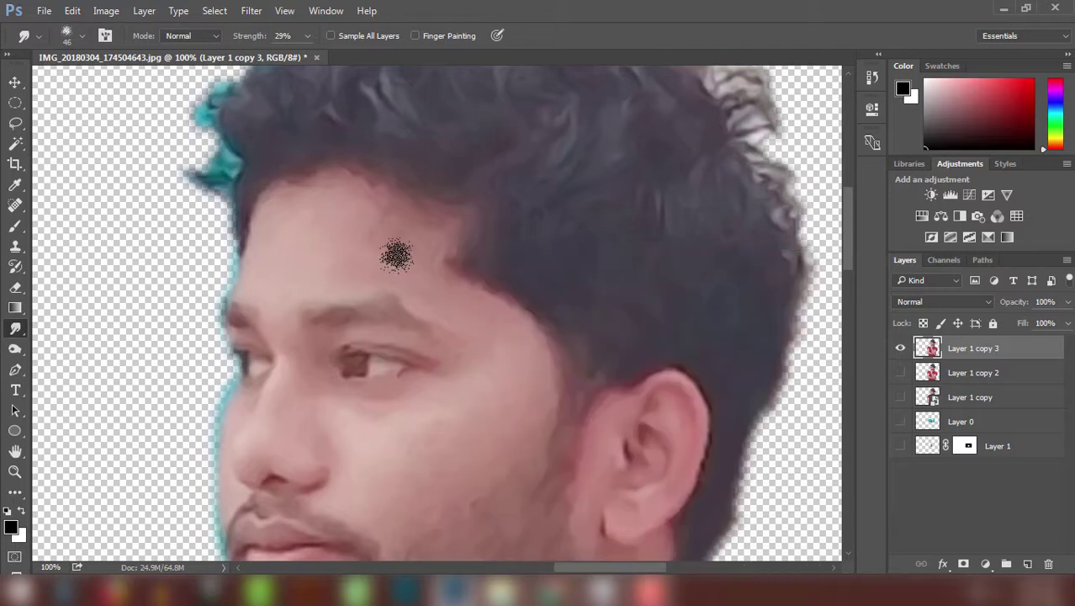
scroll(419, 232, "down", 2)
right_click(425, 235)
scroll(743, 410, "down", 1)
scroll(744, 410, "down", 1)
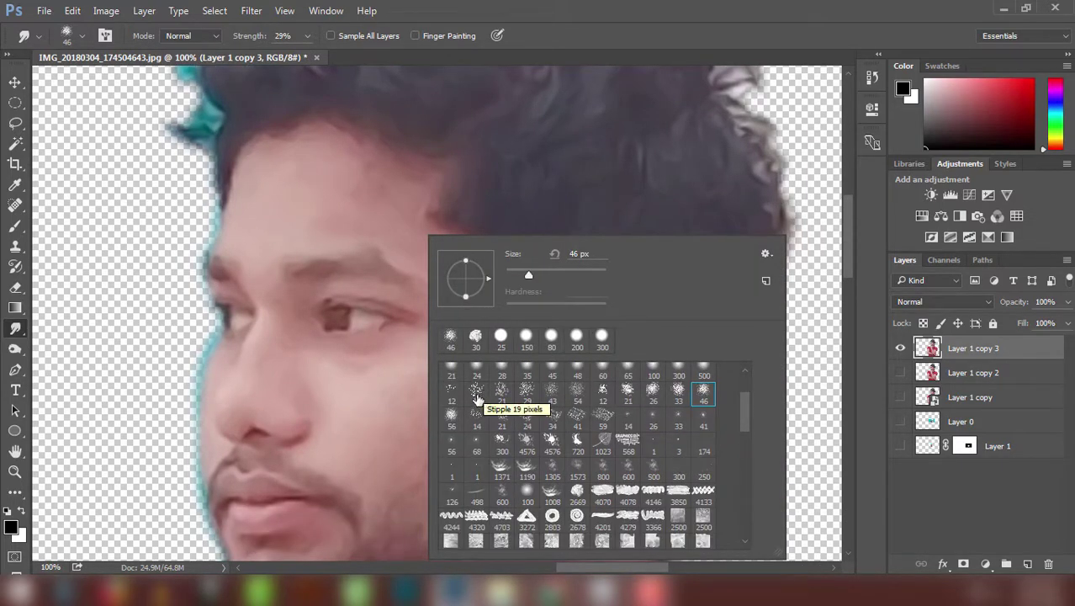
double_click(477, 396)
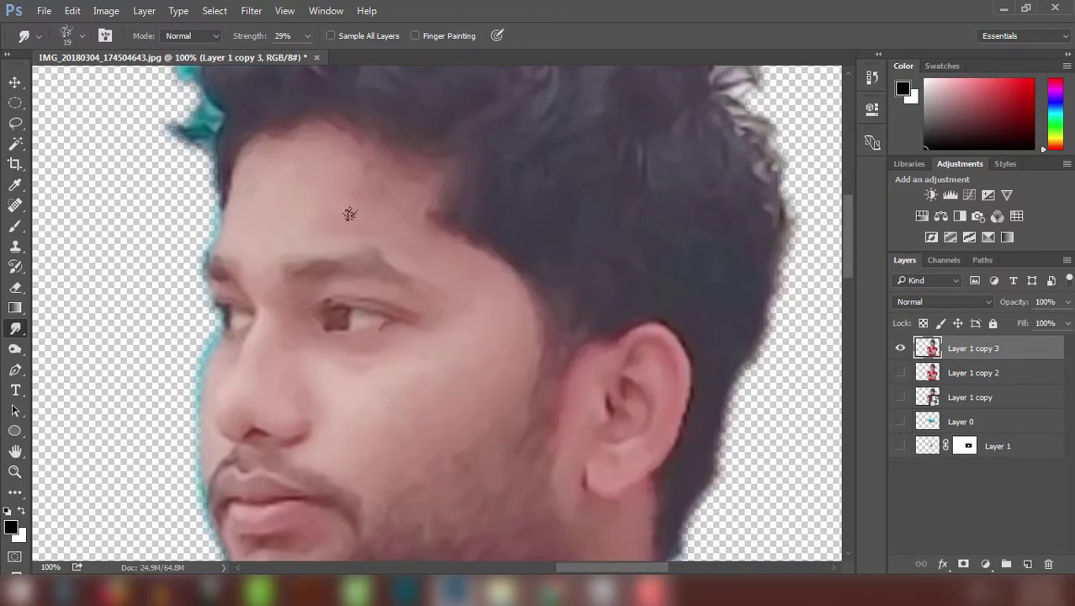
Step: Switch to the 46-pixel stipple brush and shrink it to 20 px
right_click(430, 352)
double_click(460, 351)
right_click(476, 318)
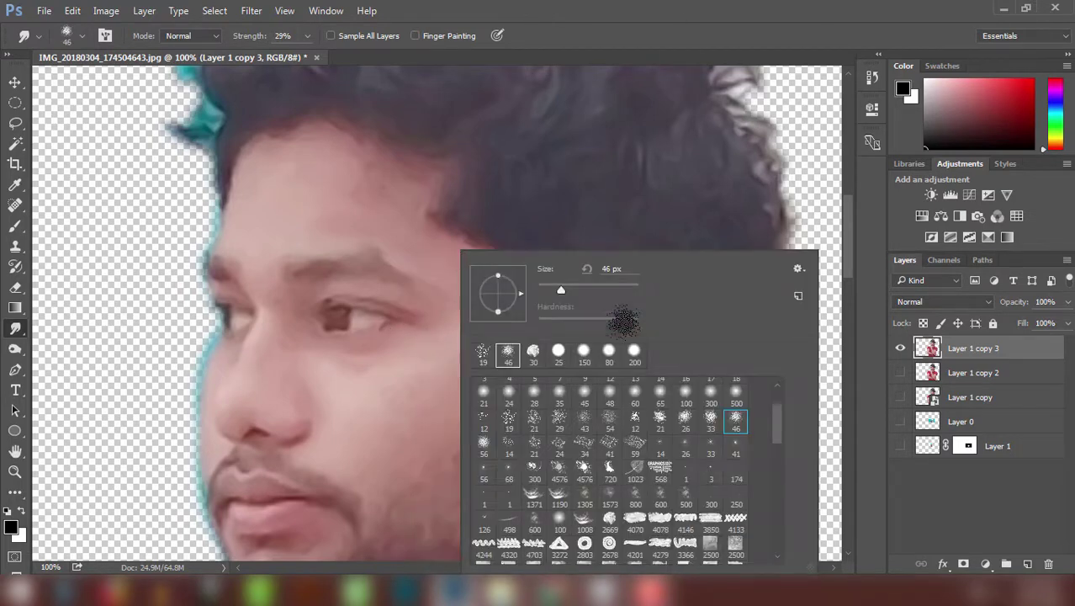
key("Escape")
key("ctrl+plus")
key("bracketleft")
key("bracketleft")
key("bracketleft")
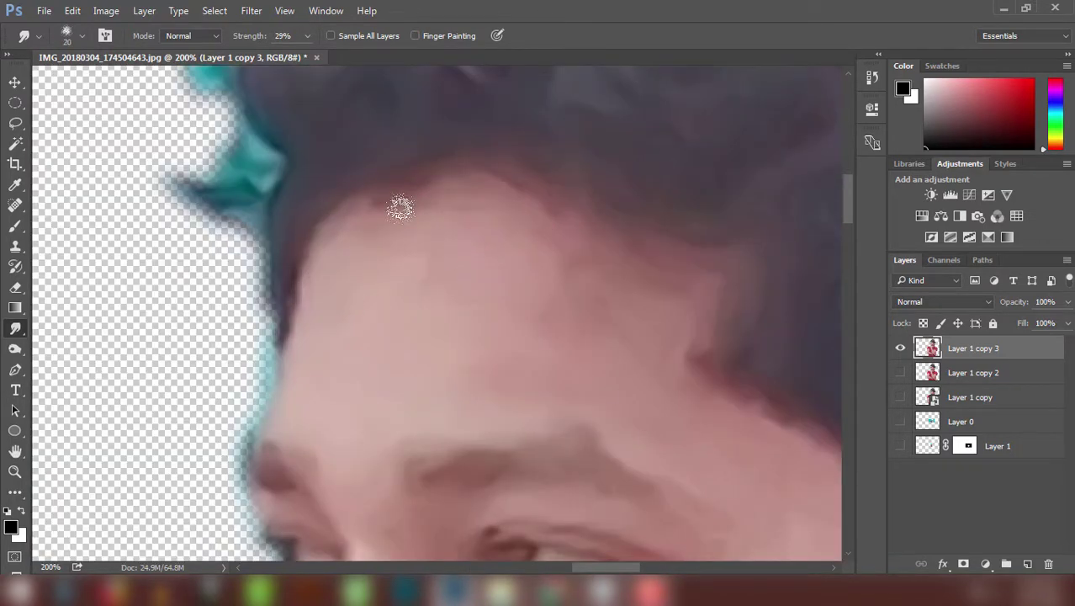
Step: Smudge over the forehead, eyebrow and eye to soften the skin
scroll(488, 179, "right", 5)
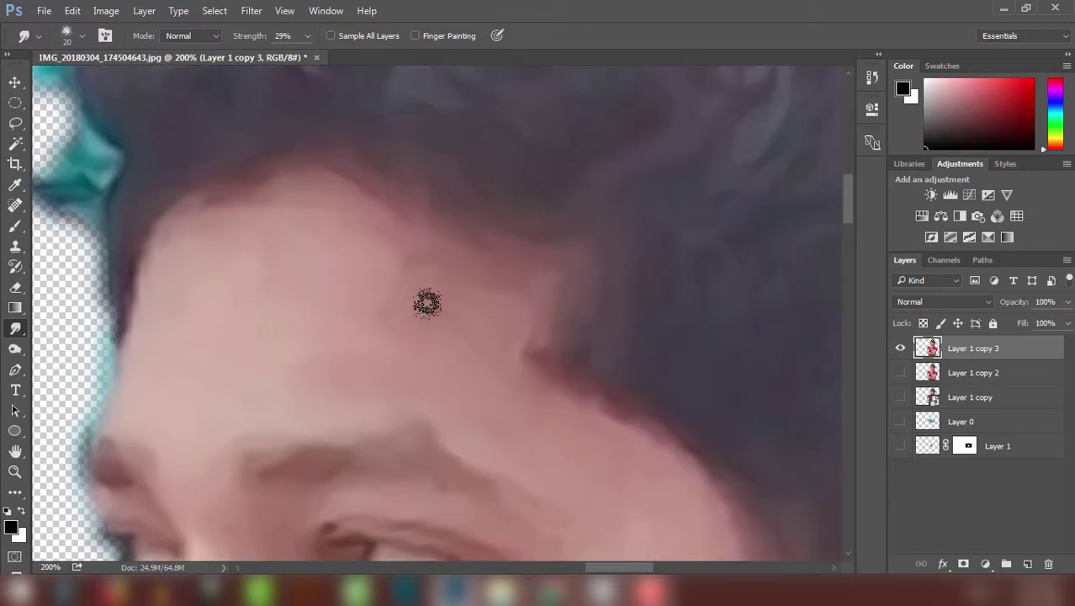
scroll(365, 269, "down", 3)
scroll(313, 228, "right", 4)
left_click_drag(312, 228, 443, 320)
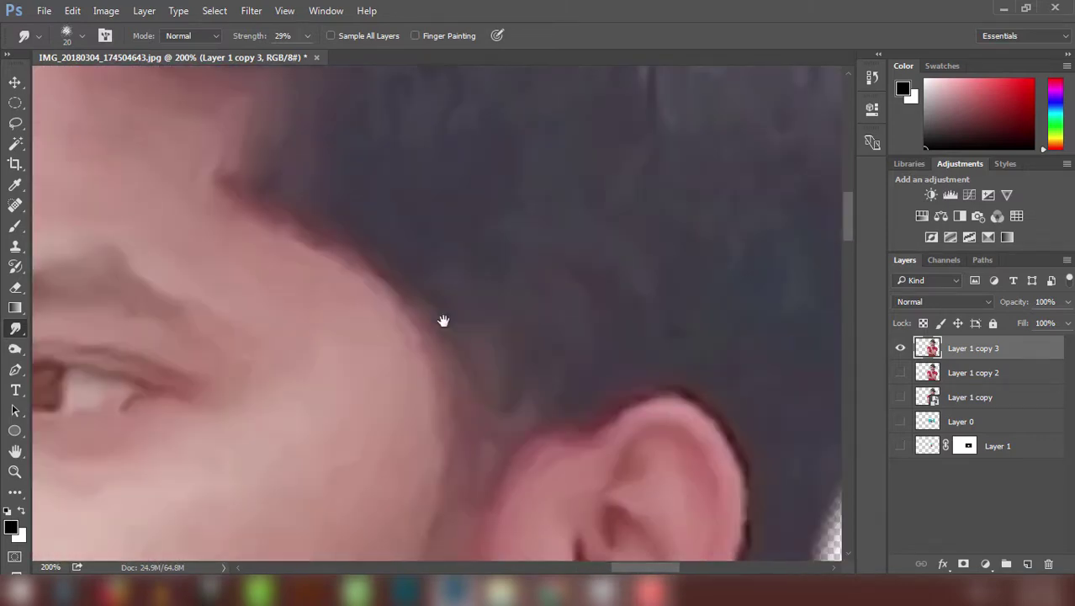
scroll(444, 319, "down", 1)
scroll(443, 320, "left", 5)
scroll(501, 322, "left", 7)
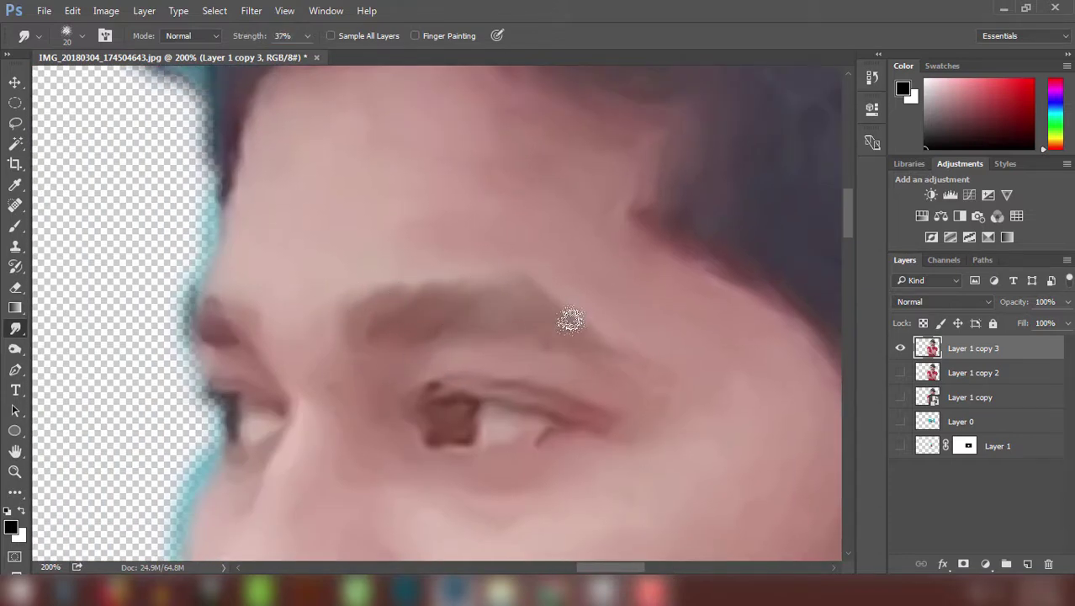
scroll(363, 270, "down", 1)
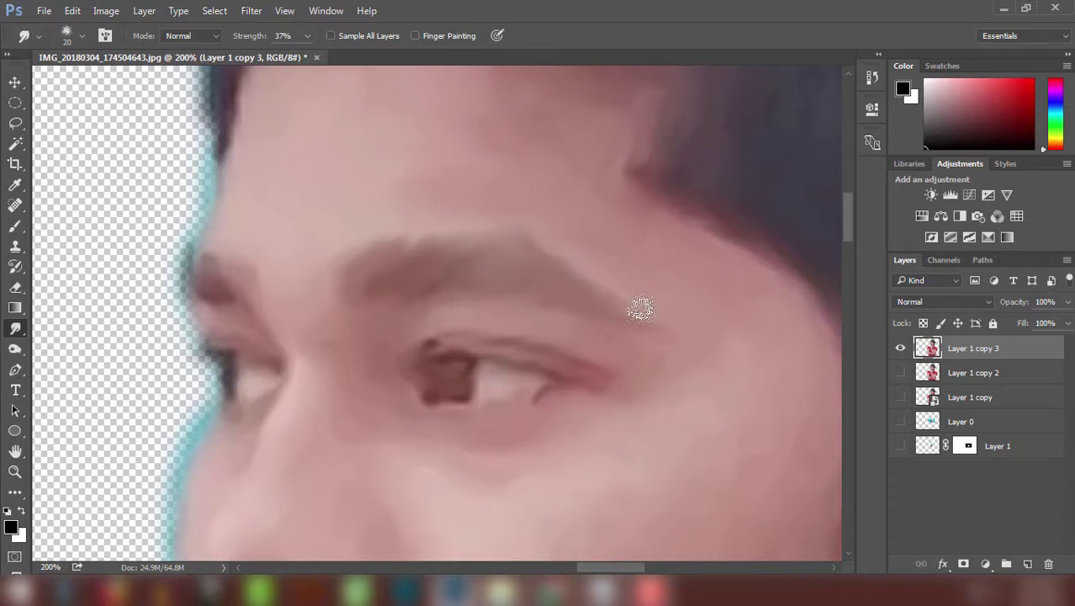
scroll(497, 269, "down", 1)
scroll(420, 328, "down", 1)
scroll(400, 310, "right", 1)
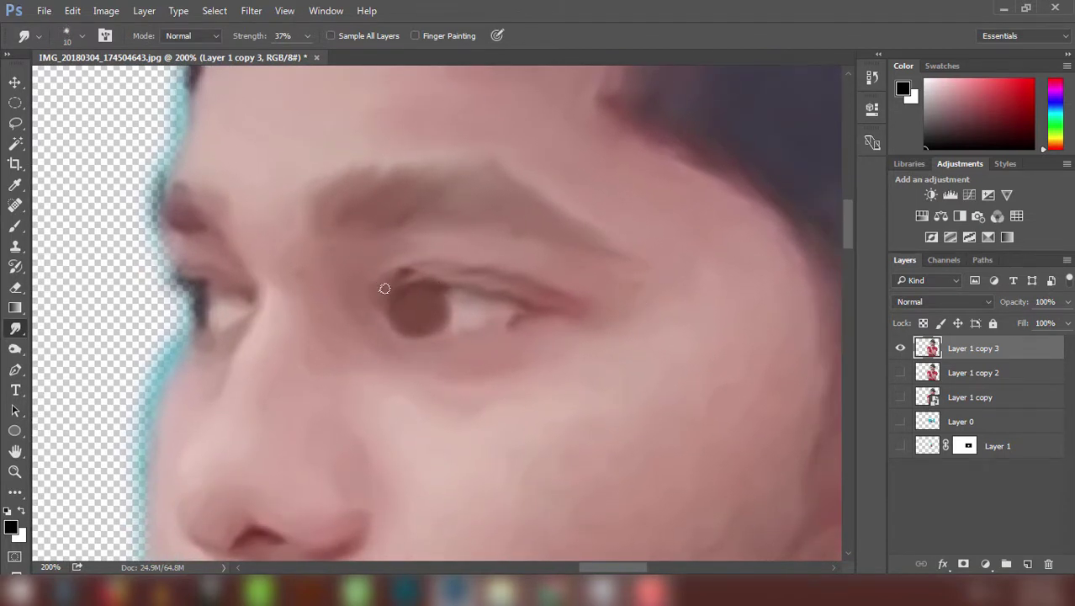
scroll(381, 294, "left", 2)
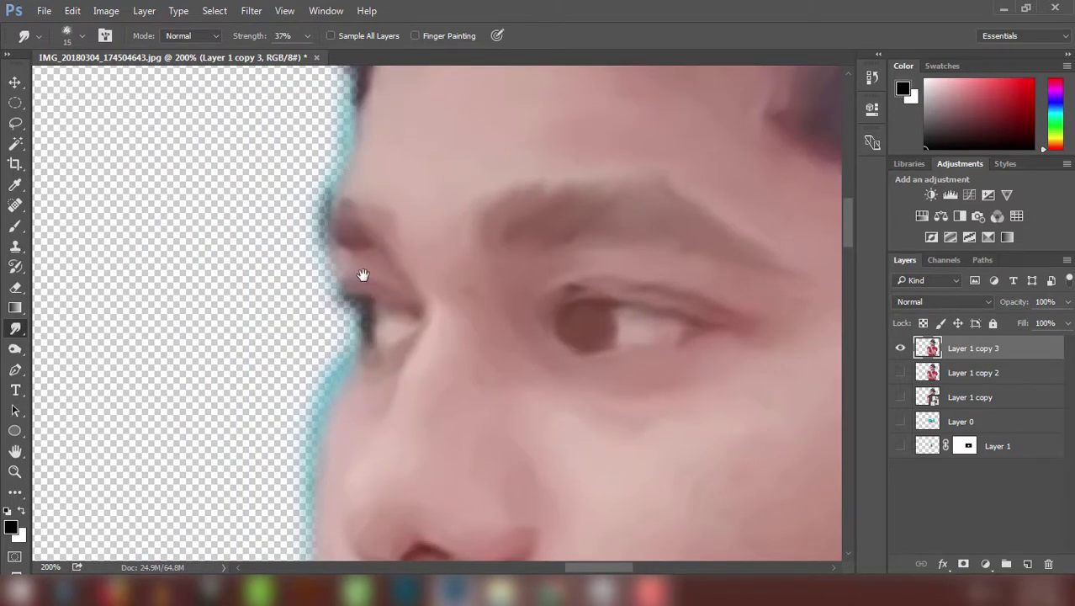
scroll(363, 275, "up", 1)
key("e")
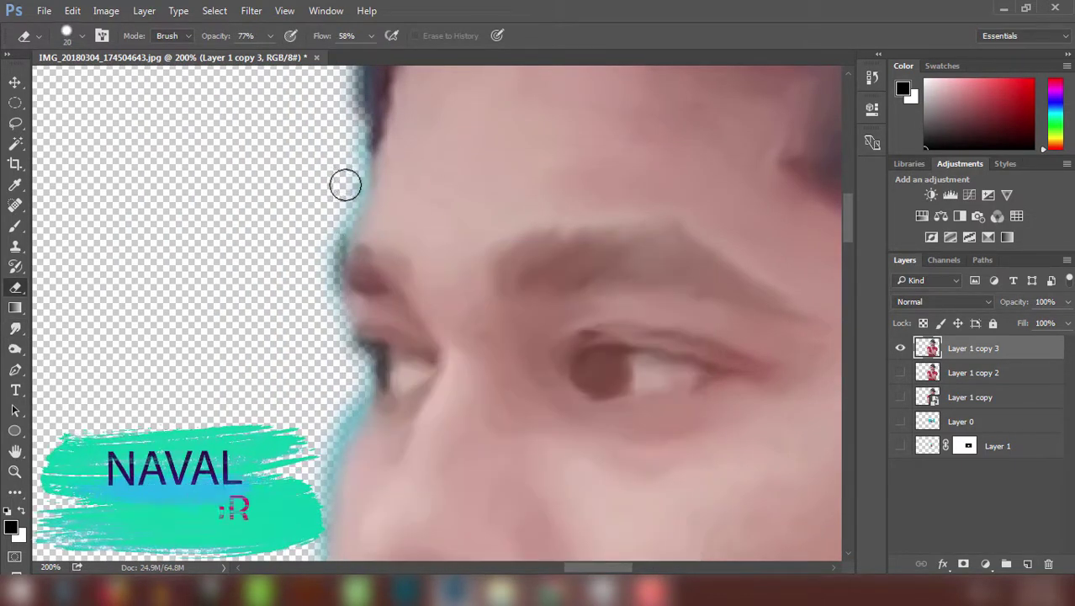
Step: Erase the cyan halo along the face from nose to chin at 100% flow
scroll(269, 192, "up", 3)
scroll(290, 254, "down", 5)
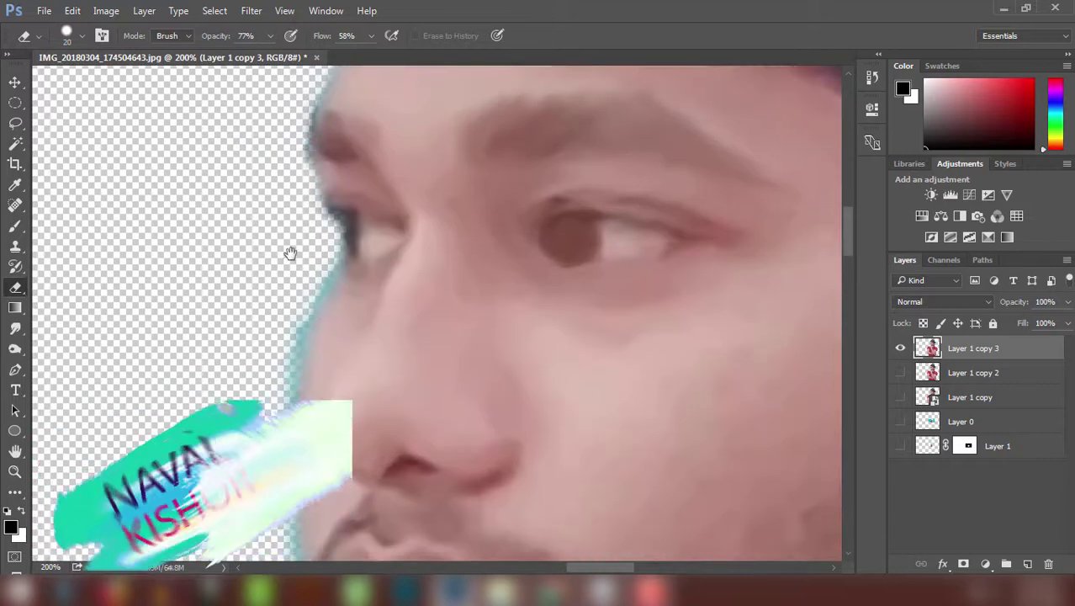
scroll(264, 240, "down", 2)
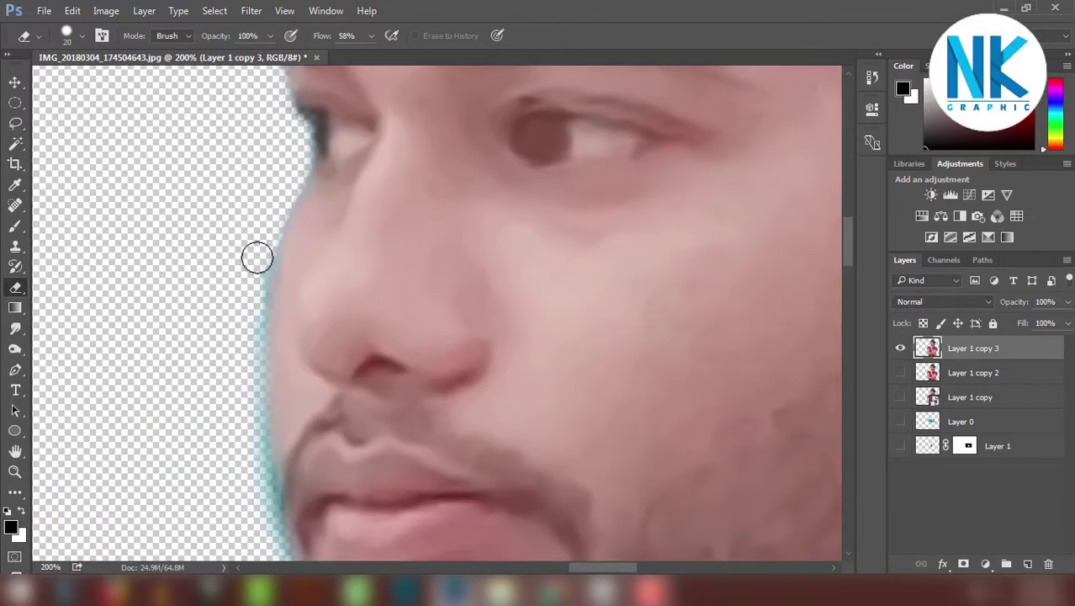
scroll(258, 257, "down", 2)
key("shift+0")
left_click_drag(248, 204, 236, 279)
scroll(236, 278, "down", 1)
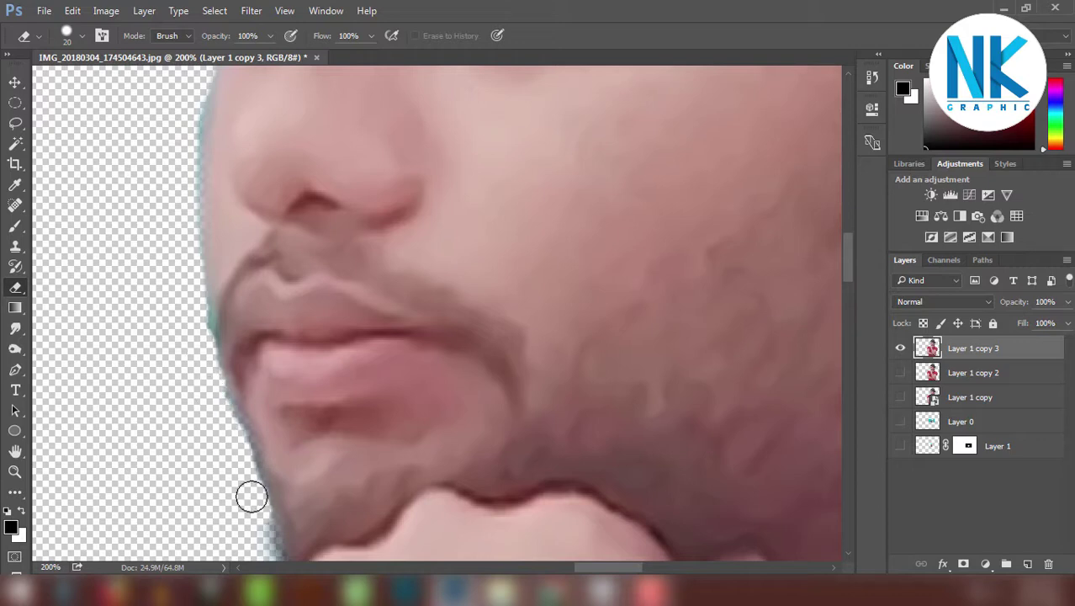
scroll(252, 496, "down", 3)
left_click_drag(271, 413, 455, 321)
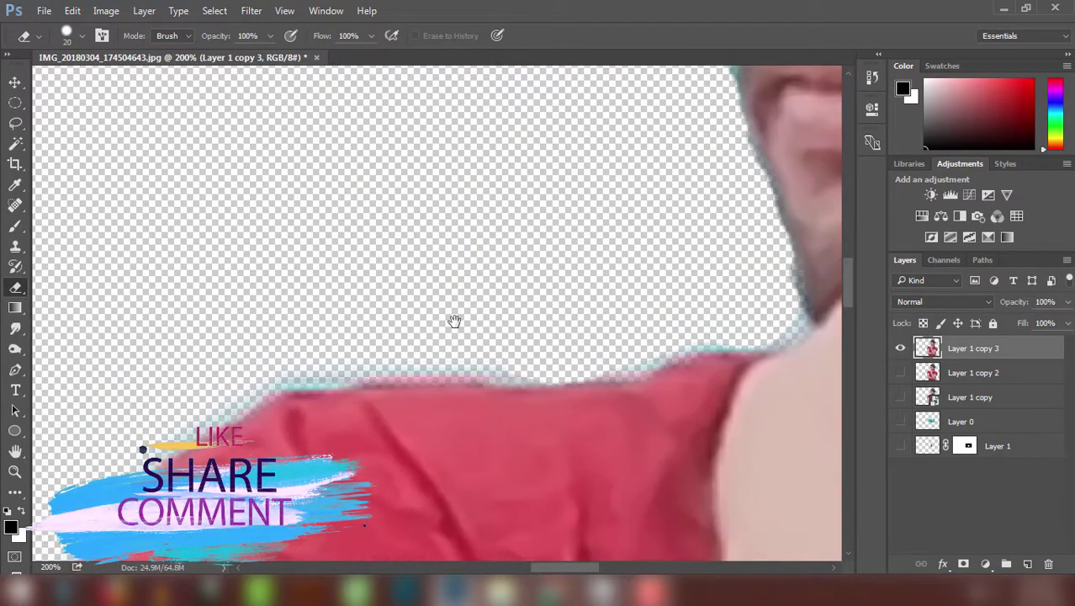
scroll(456, 314, "up", 5)
Step: Smudge the lips, beard and jaw into soft painted strokes at 37–57% strength
key("r")
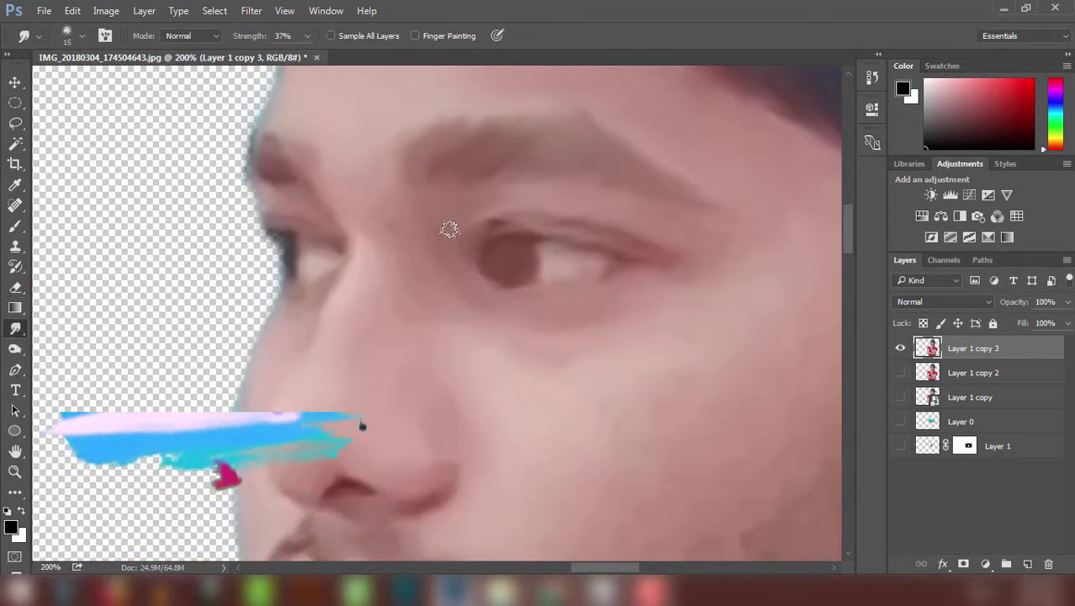
scroll(450, 229, "up", 2)
scroll(292, 295, "down", 1)
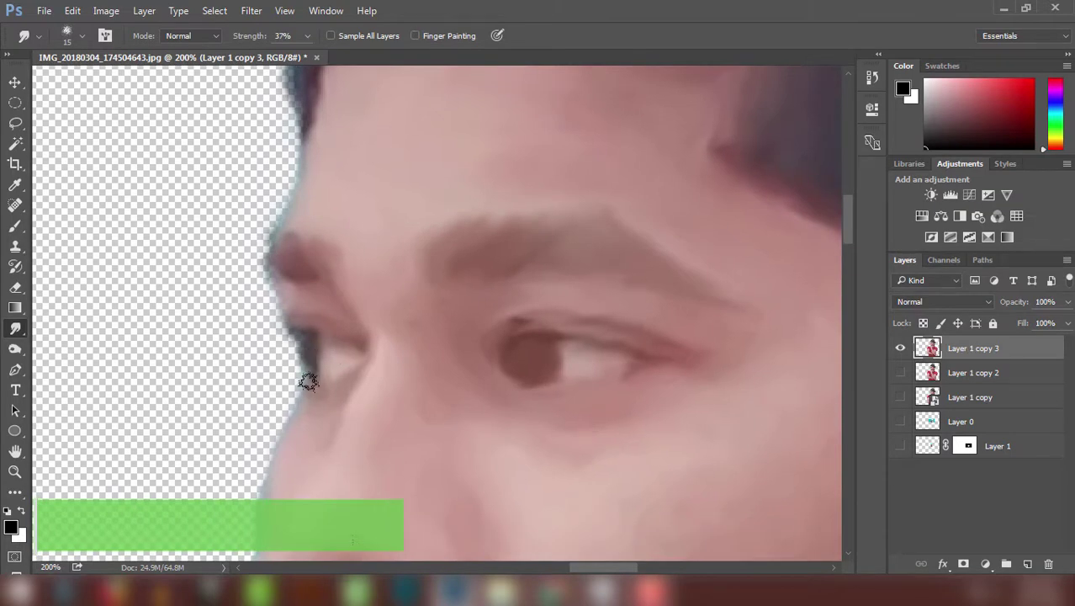
scroll(347, 252, "down", 3)
scroll(268, 313, "down", 2)
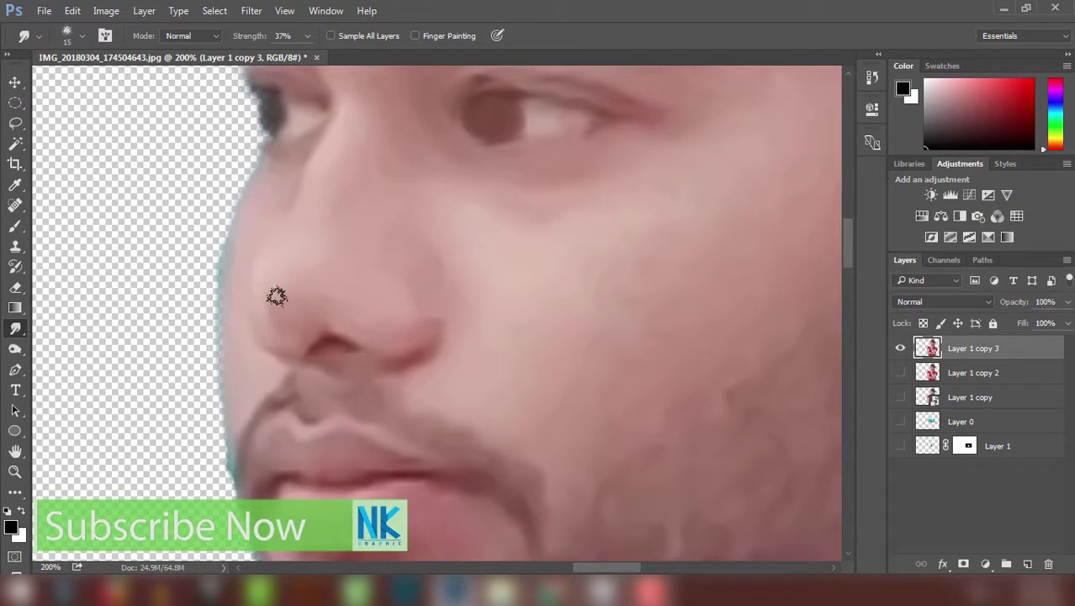
scroll(388, 297, "up", 1)
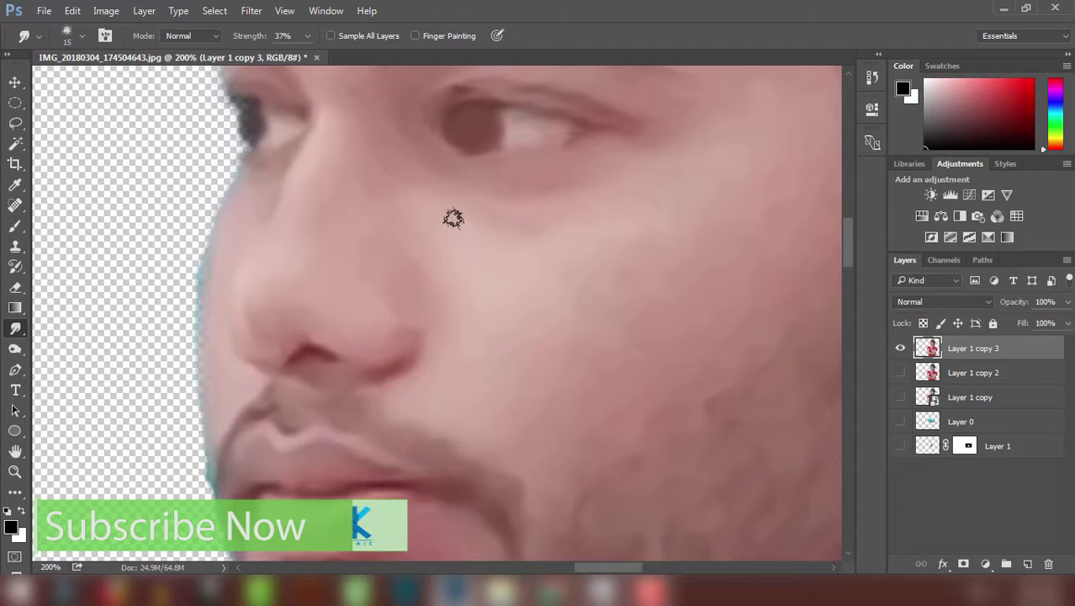
scroll(452, 218, "right", 1)
scroll(315, 211, "down", 1)
scroll(403, 381, "down", 1)
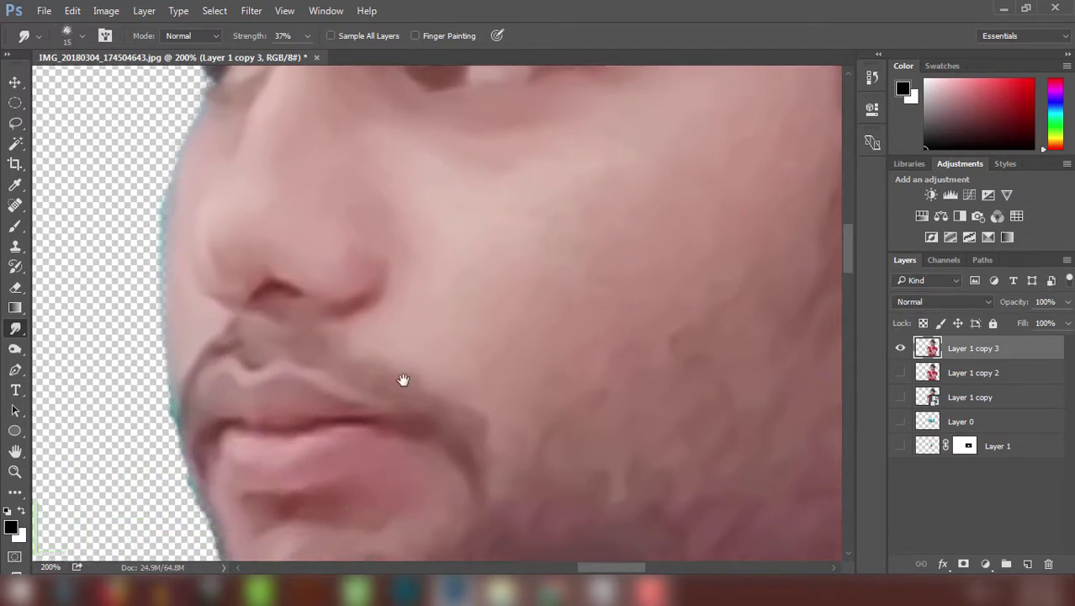
scroll(403, 380, "down", 2)
scroll(375, 313, "down", 2)
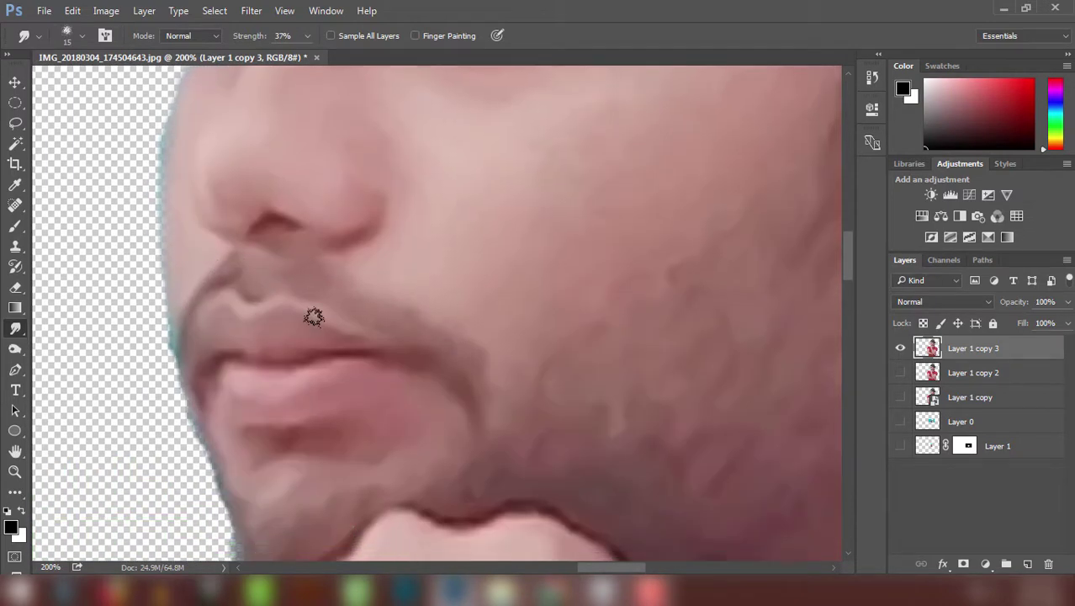
scroll(312, 315, "down", 2)
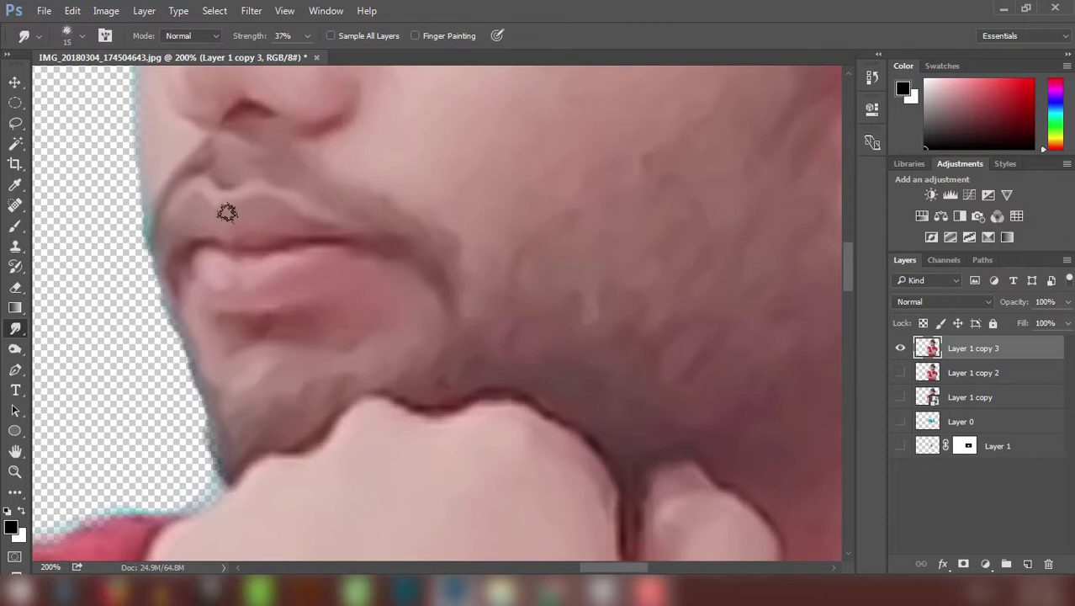
scroll(423, 239, "down", 3)
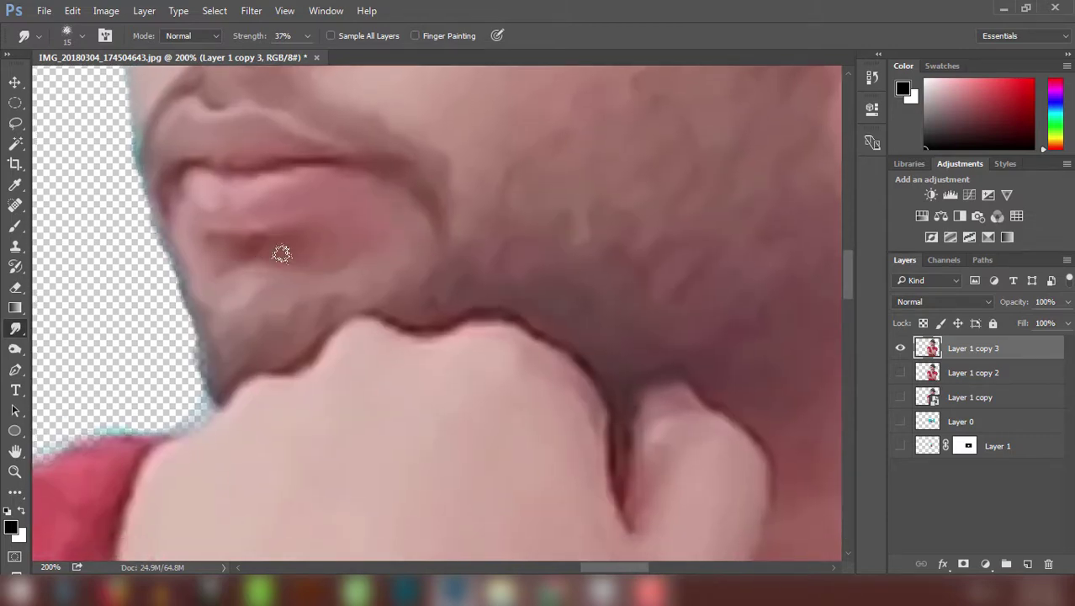
Step: Blend the neck and ear into soft smudged strokes
scroll(192, 391, "right", 3)
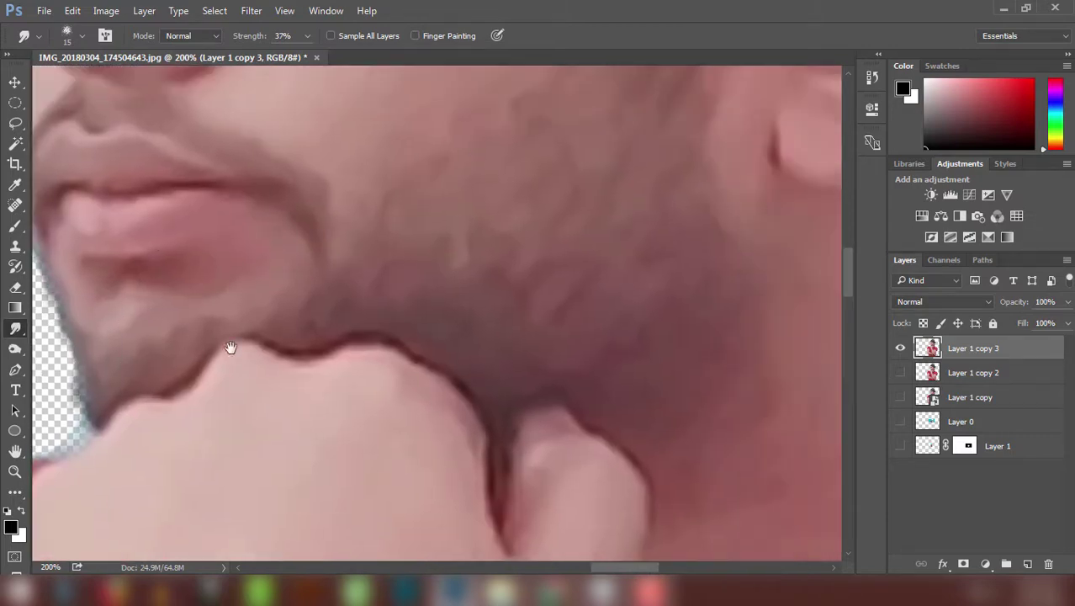
scroll(181, 362, "right", 3)
scroll(177, 347, "up", 2)
scroll(256, 329, "up", 2)
scroll(447, 230, "right", 2)
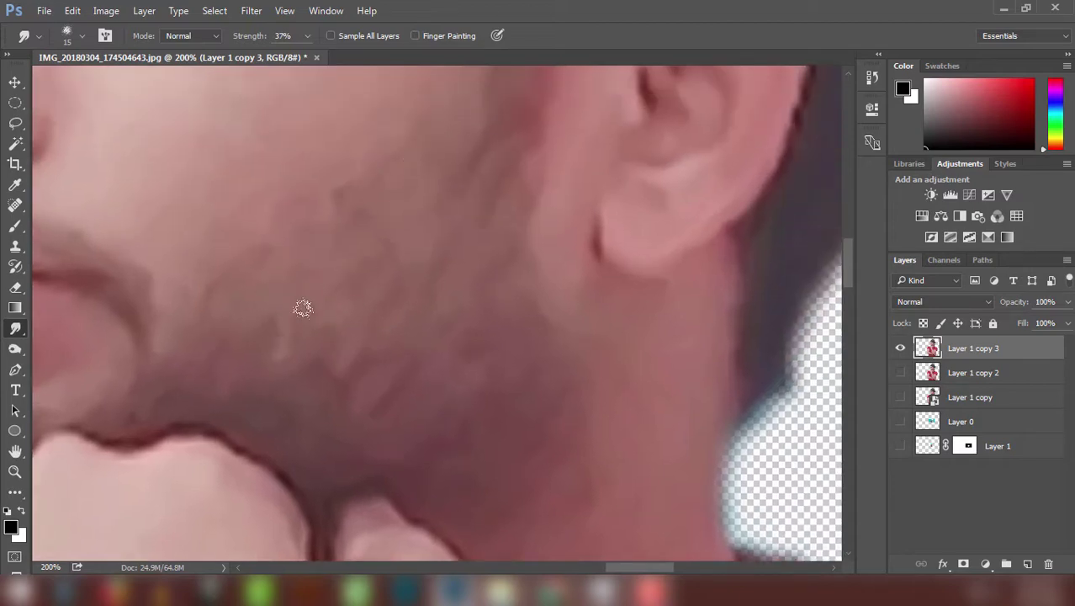
scroll(379, 261, "right", 3)
scroll(265, 293, "up", 2)
scroll(286, 345, "down", 1)
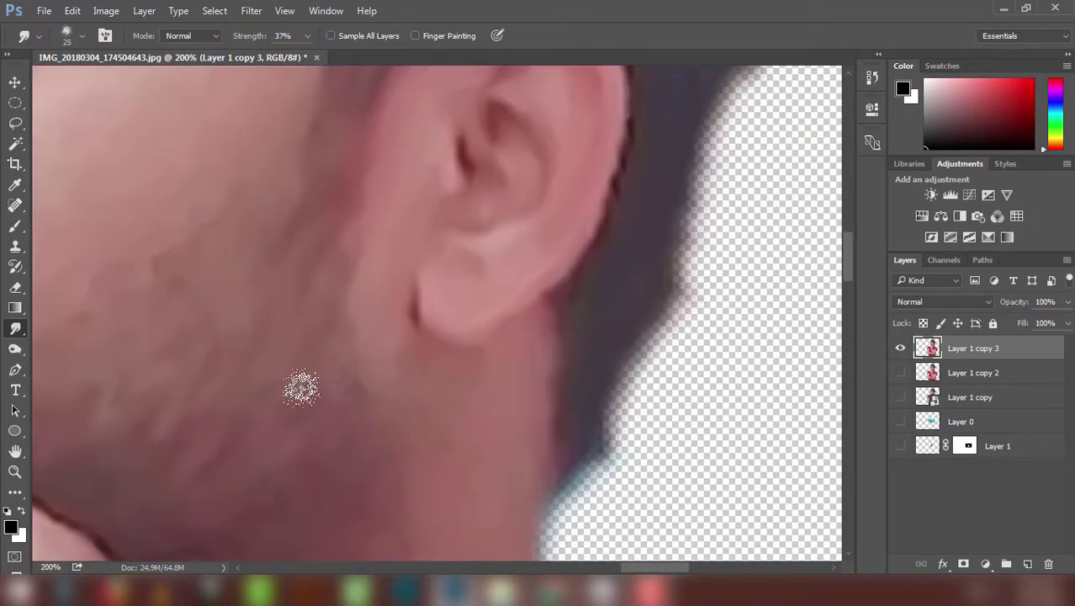
scroll(336, 247, "right", 2)
scroll(252, 211, "up", 1)
scroll(288, 245, "right", 1)
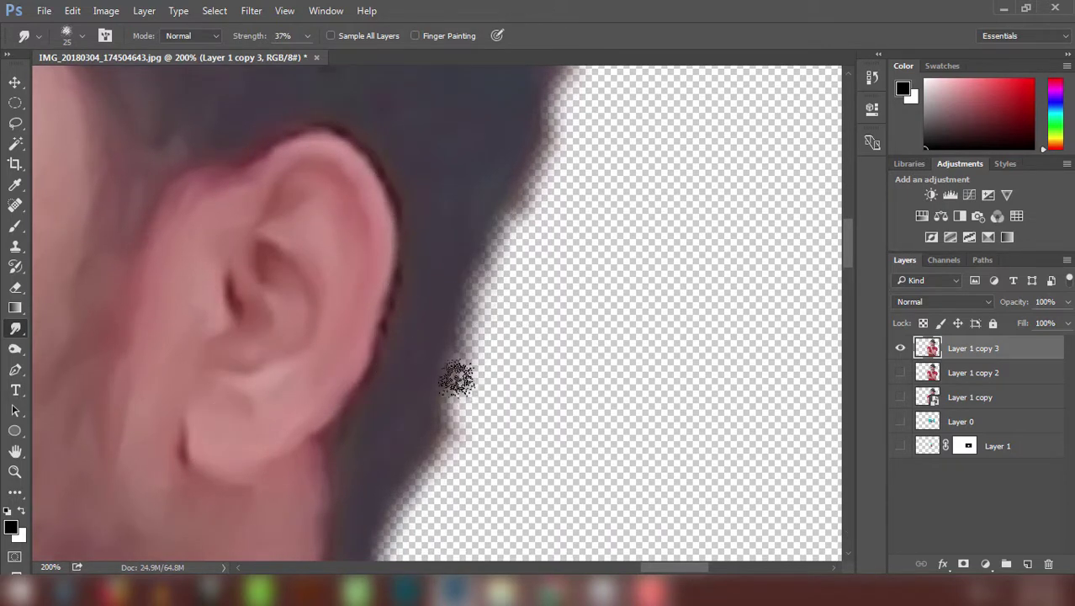
Step: Smear the teal outer hair edge inward using a 19 px smudge brush
left_click_drag(408, 293, 554, 465)
mouse_move(248, 344)
left_mouse_down()
mouse_move(348, 281)
mouse_move(315, 413)
mouse_move(254, 244)
left_mouse_up()
double_click(440, 273)
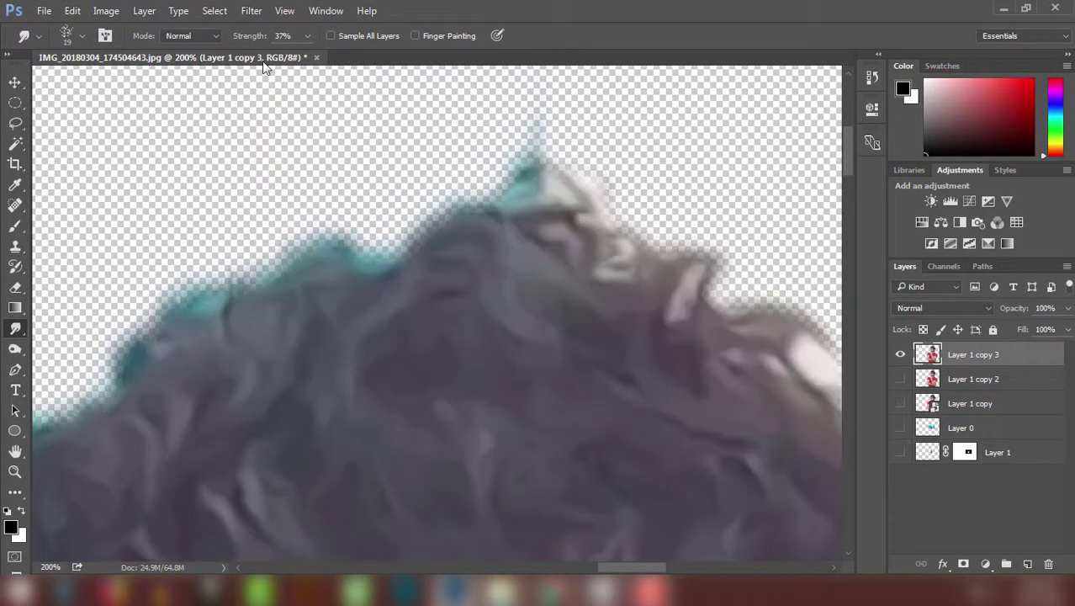
key("e")
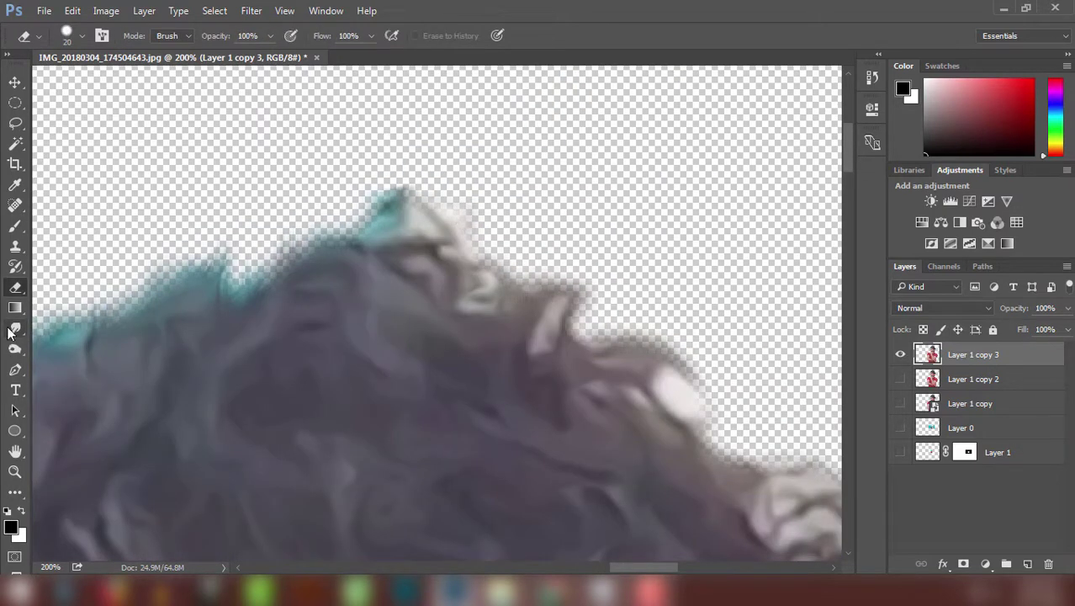
left_click(10, 332)
scroll(428, 271, "right", 3)
scroll(408, 283, "down", 2)
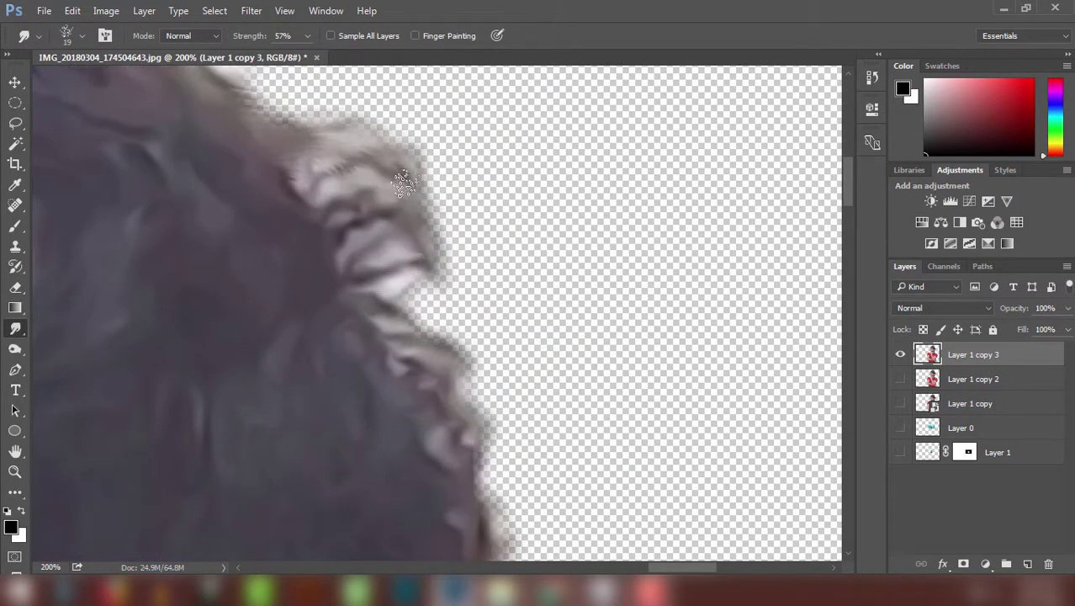
mouse_move(404, 181)
left_mouse_down()
mouse_move(425, 287)
mouse_move(505, 446)
left_mouse_up()
scroll(505, 421, "down", 3)
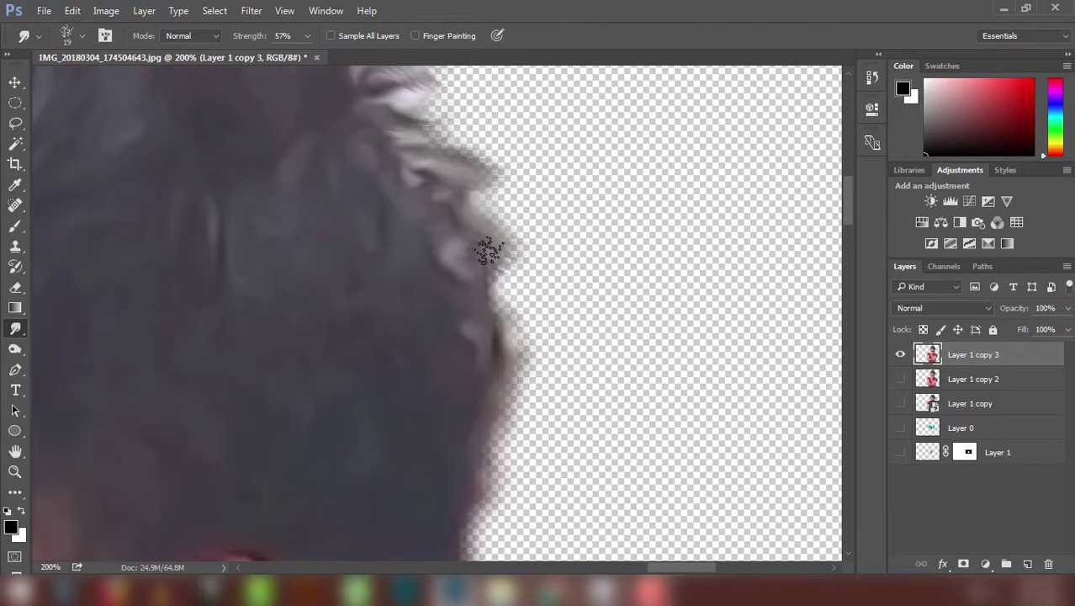
left_click_drag(487, 248, 514, 446)
scroll(471, 337, "down", 3)
left_click_drag(442, 223, 421, 463)
scroll(404, 336, "down", 3)
scroll(400, 268, "down", 3)
Step: Add a white-filled Layer 2 beneath Layer 1 copy 3, keeping the portrait layer active
key("ctrl+shift+alt+n")
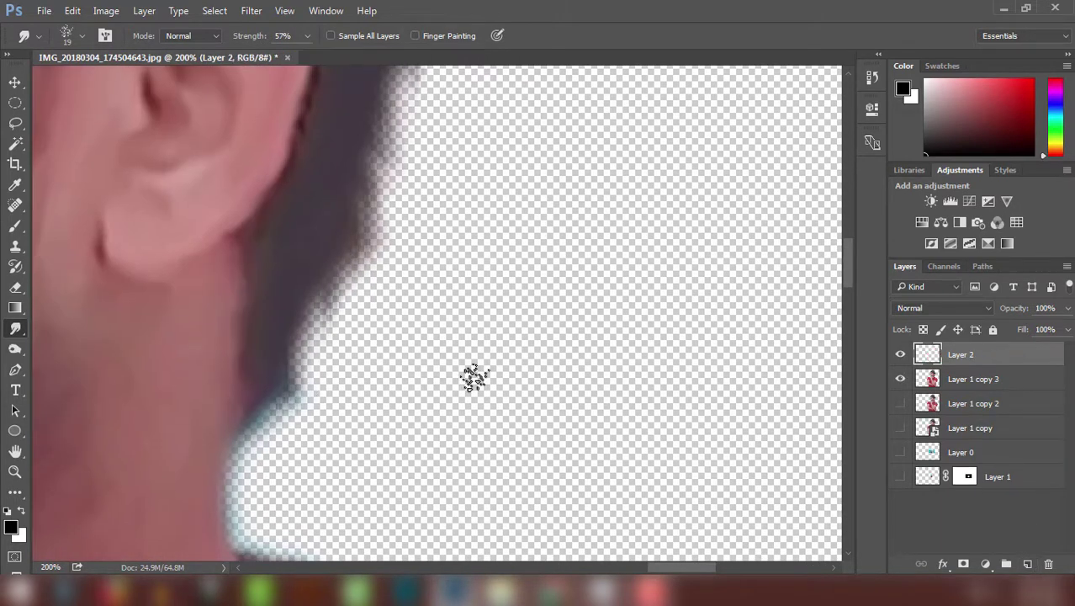
key("ctrl+BackSpace")
key("ctrl+bracketleft")
mouse_move(490, 168)
left_mouse_down()
mouse_move(491, 341)
mouse_move(338, 363)
mouse_move(180, 240)
left_mouse_up()
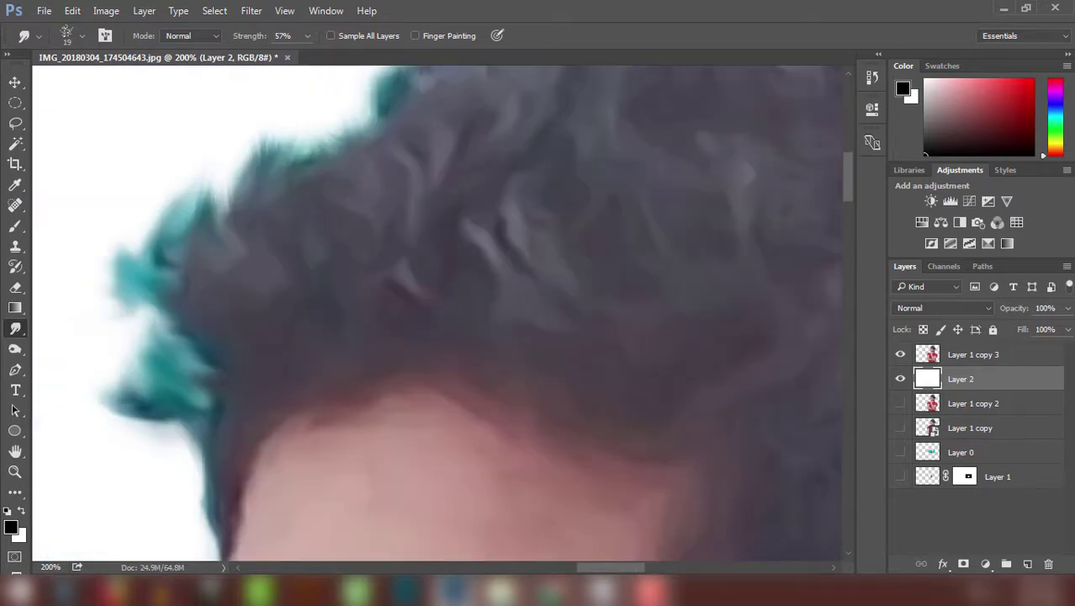
key("alt+bracketright")
Step: Erase stray hair on the left edge to white and smear the teal hair edge darker
left_click_drag(308, 339, 259, 372)
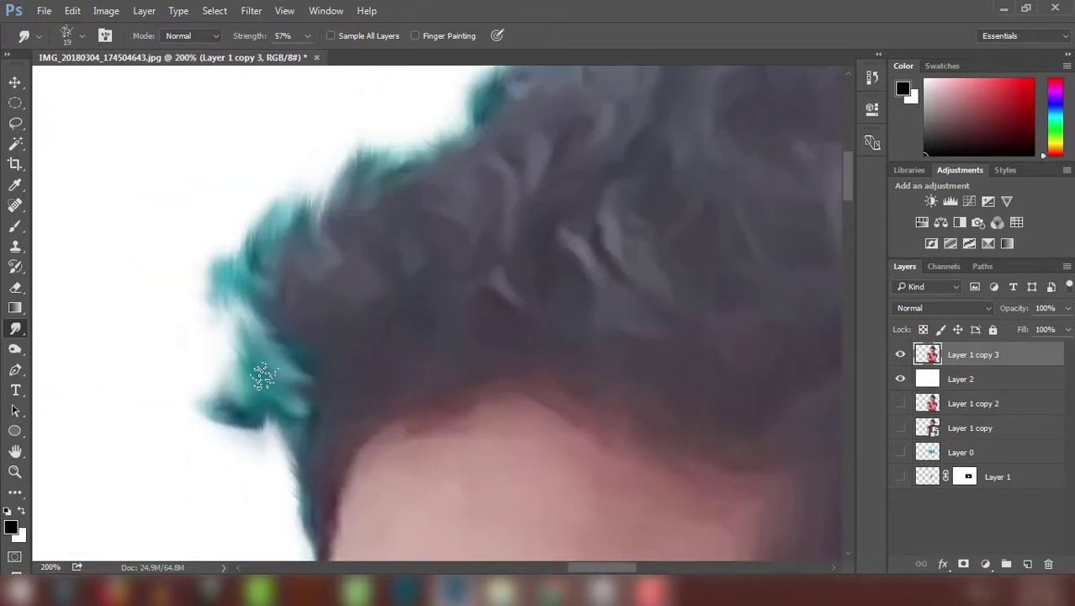
key("e")
left_click_drag(220, 437, 244, 448)
key("r")
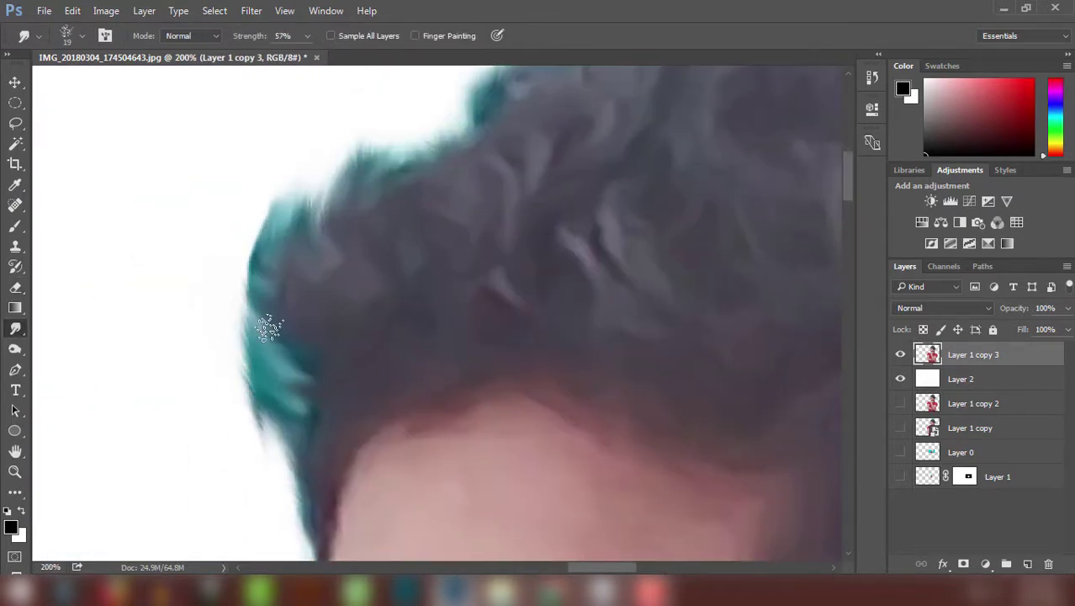
left_click_drag(267, 328, 262, 176)
left_click_drag(330, 328, 254, 288)
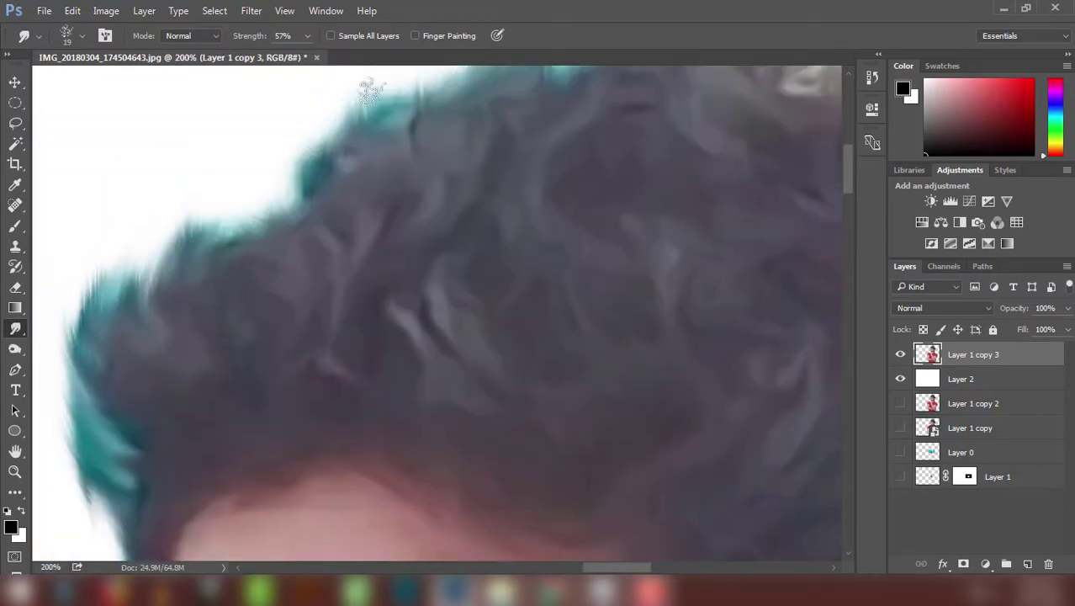
Step: Smudge more hair strands along the outer hair edge near the ear
scroll(221, 431, "right", 3)
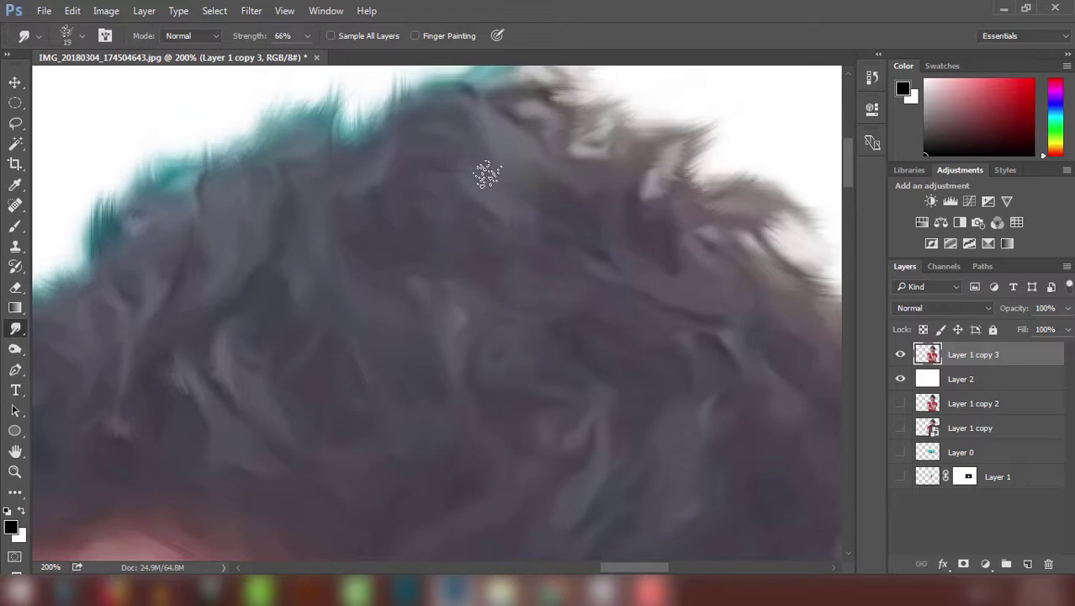
left_click_drag(487, 174, 523, 207)
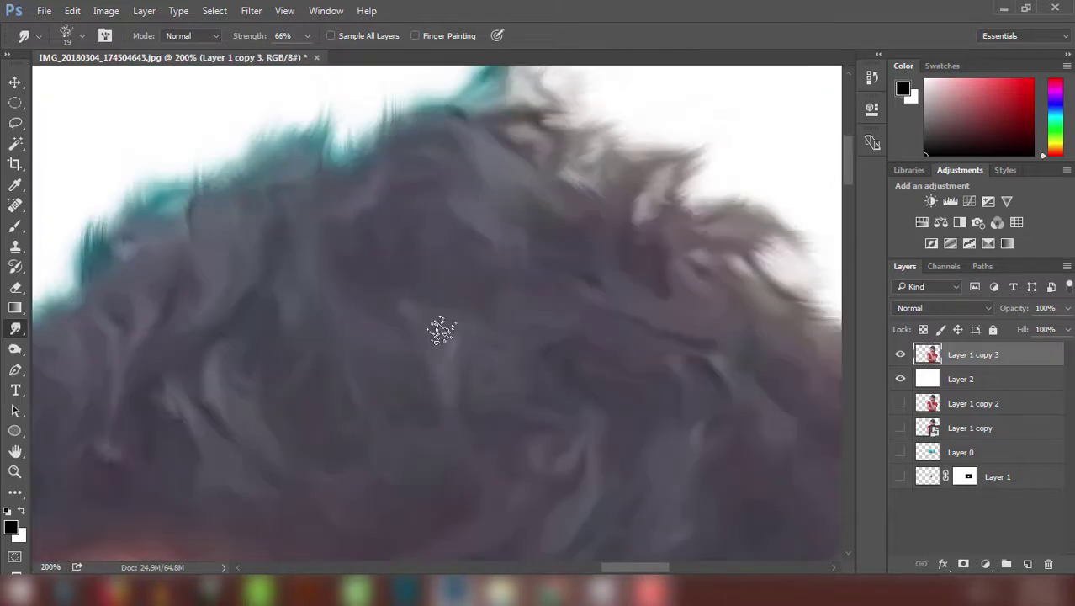
left_click_drag(441, 330, 461, 173)
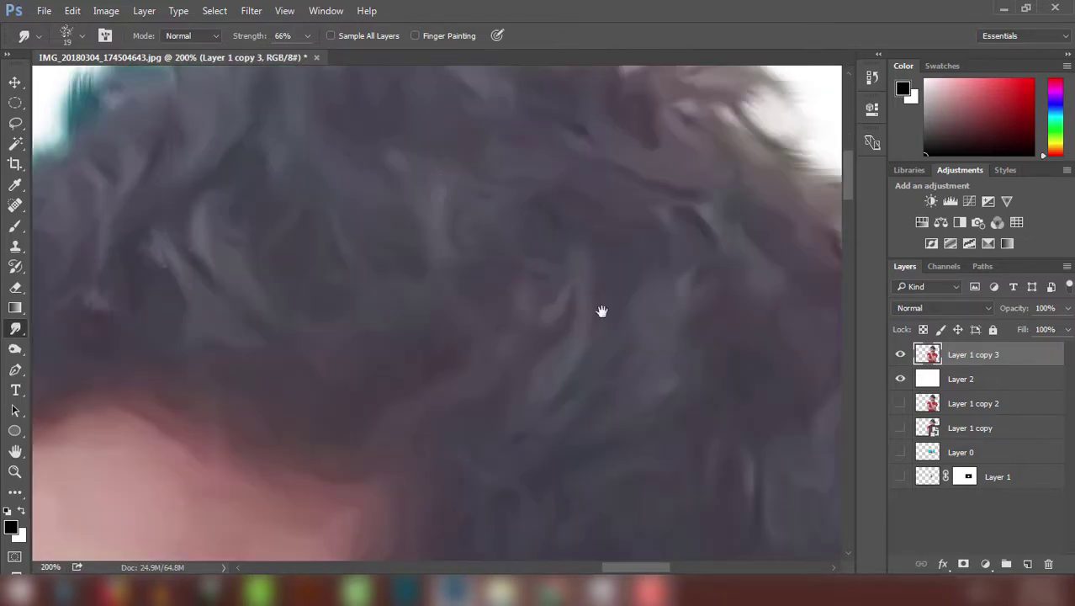
mouse_move(601, 312)
left_mouse_down()
mouse_move(526, 257)
mouse_move(308, 317)
mouse_move(456, 305)
mouse_move(275, 305)
mouse_move(360, 150)
left_mouse_up()
mouse_move(452, 210)
left_mouse_down()
mouse_move(271, 408)
mouse_move(262, 317)
left_mouse_up()
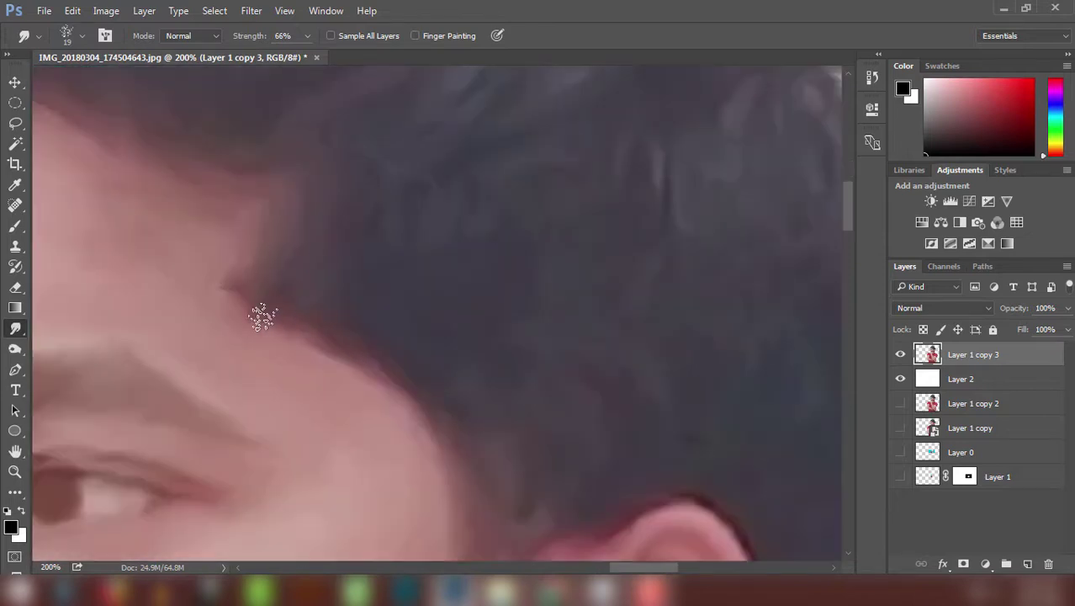
left_click_drag(361, 310, 373, 317)
mouse_move(223, 283)
left_mouse_down()
mouse_move(448, 229)
mouse_move(506, 386)
left_mouse_up()
mouse_move(742, 376)
left_mouse_down()
mouse_move(610, 211)
mouse_move(631, 276)
mouse_move(689, 307)
left_mouse_up()
scroll(547, 356, "left", 2)
scroll(304, 360, "left", 2)
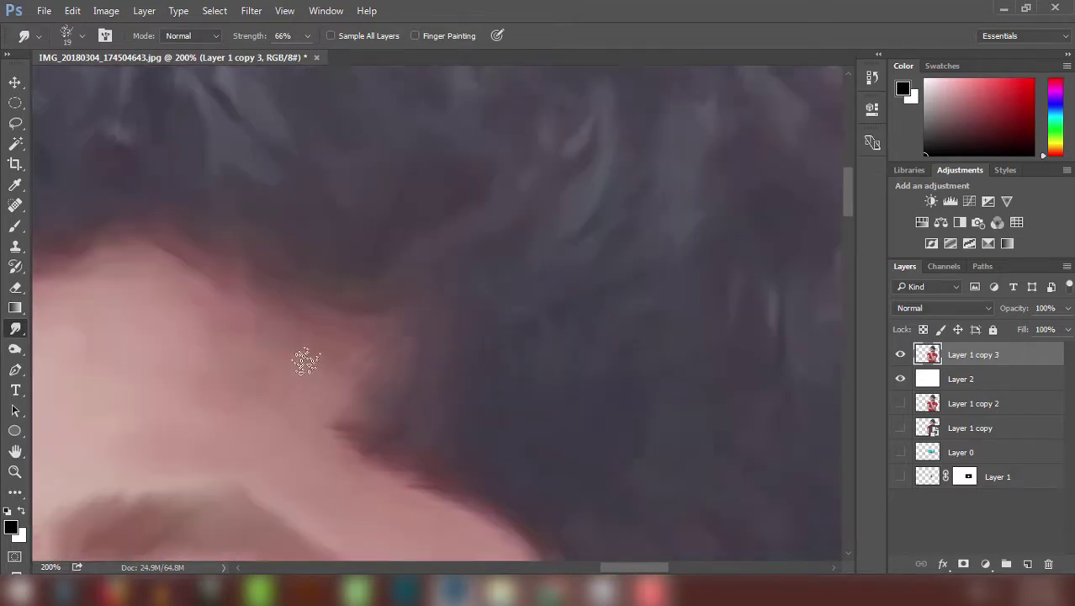
scroll(320, 345, "left", 2)
scroll(421, 307, "up", 1)
Step: Smudge the neck area into soft painted strokes
scroll(358, 296, "up", 2)
scroll(358, 296, "left", 2)
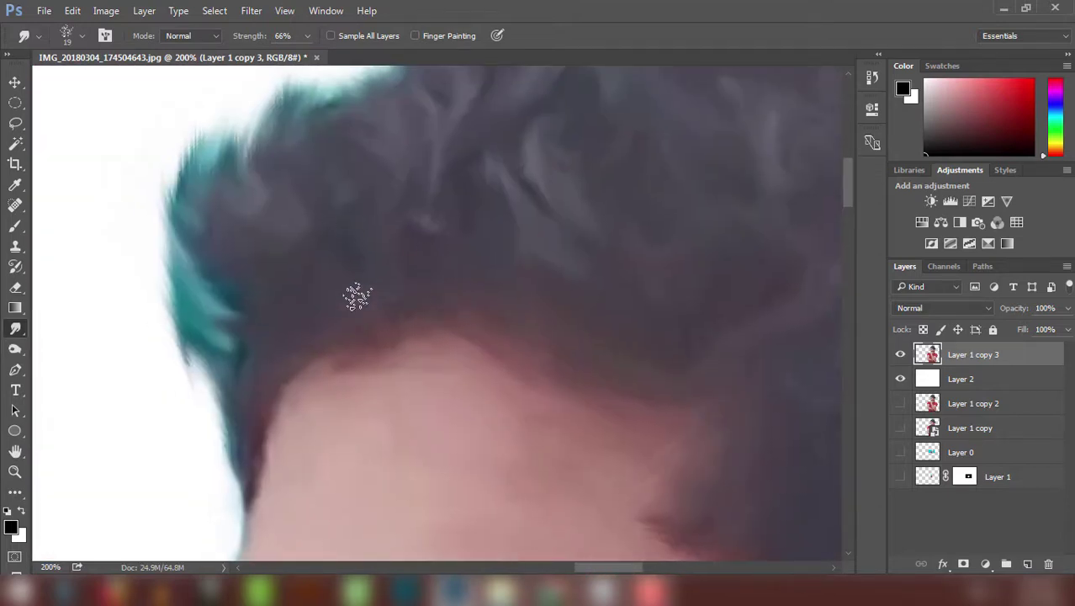
scroll(354, 326, "down", 2)
scroll(341, 223, "right", 2)
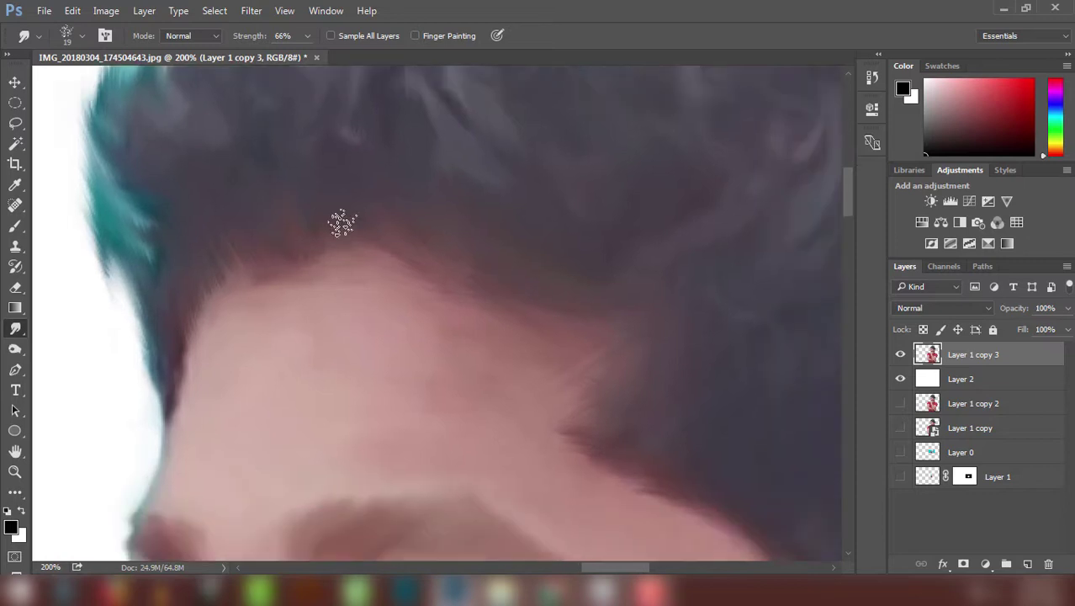
scroll(252, 291, "down", 3)
scroll(406, 196, "right", 1)
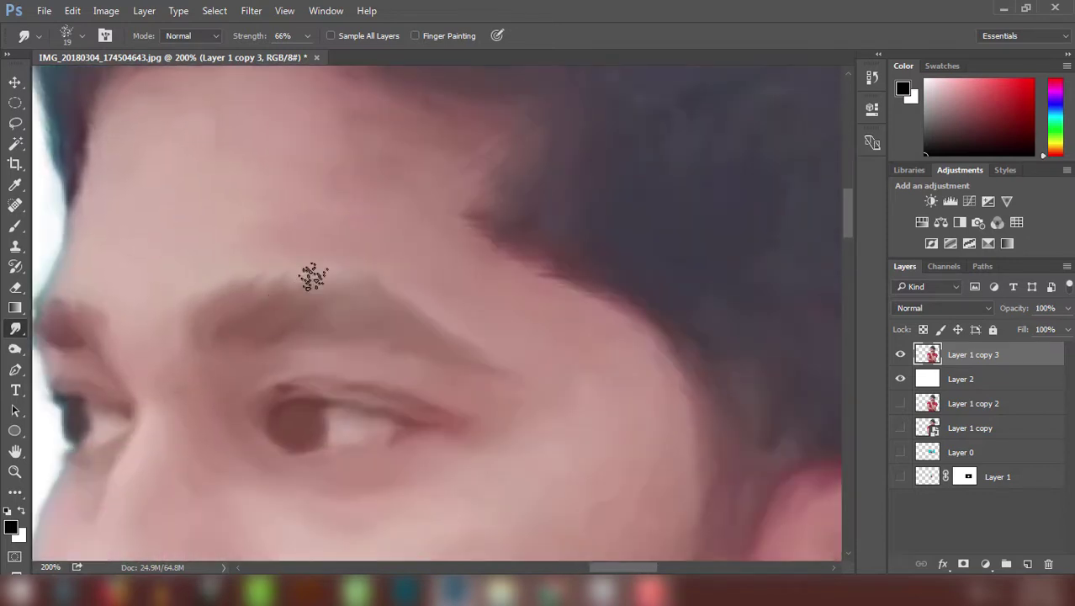
scroll(506, 276, "down", 2)
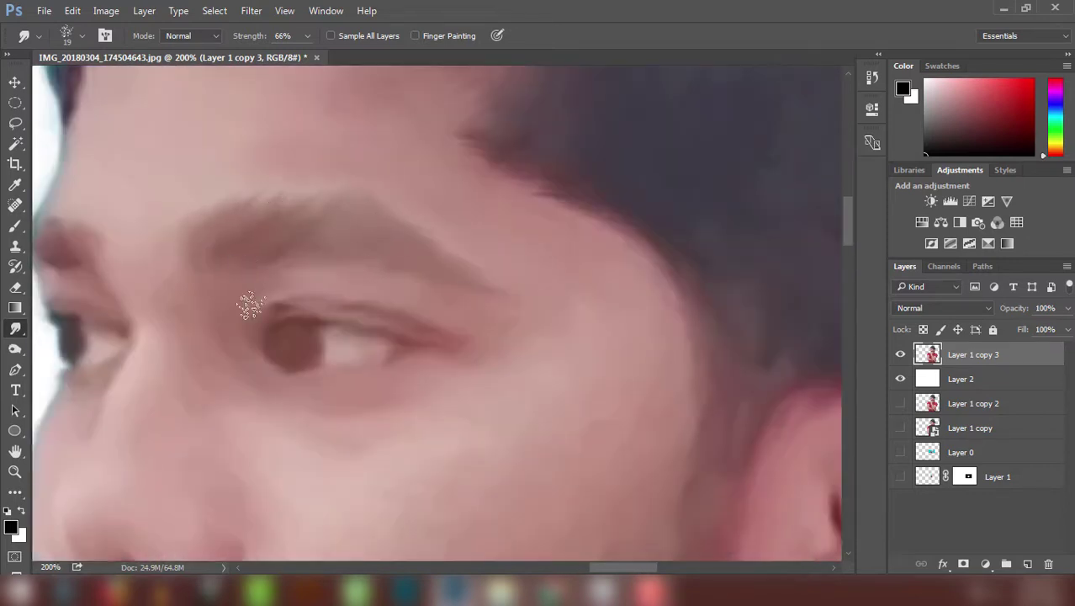
scroll(251, 306, "left", 2)
scroll(364, 276, "left", 2)
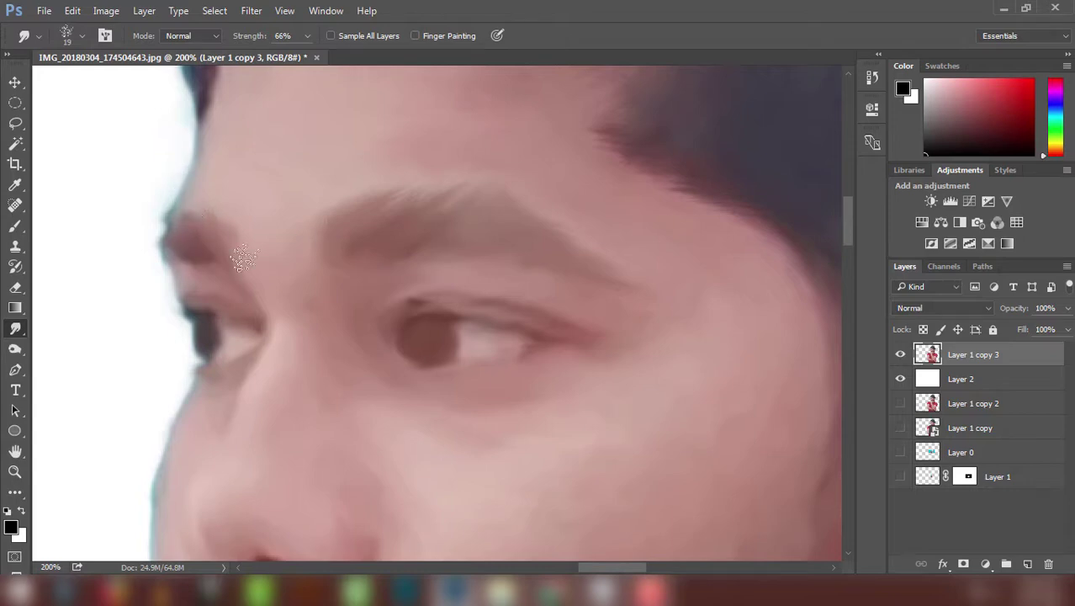
scroll(394, 307, "down", 3)
scroll(499, 247, "up", 3)
scroll(449, 473, "up", 1)
scroll(474, 242, "down", 2)
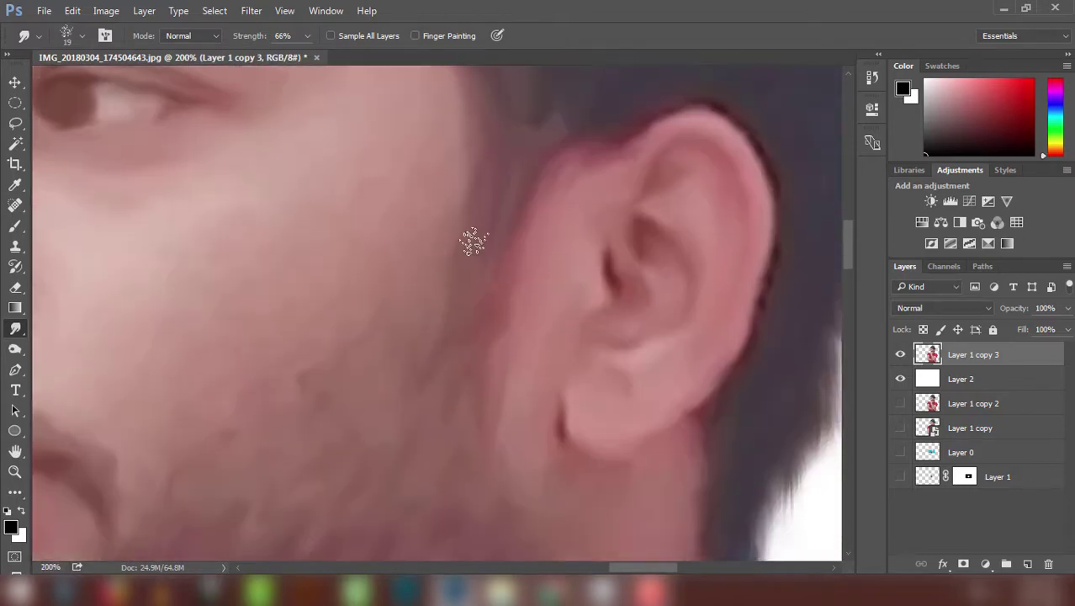
scroll(473, 242, "down", 3)
scroll(357, 275, "down", 1)
scroll(237, 346, "down", 1)
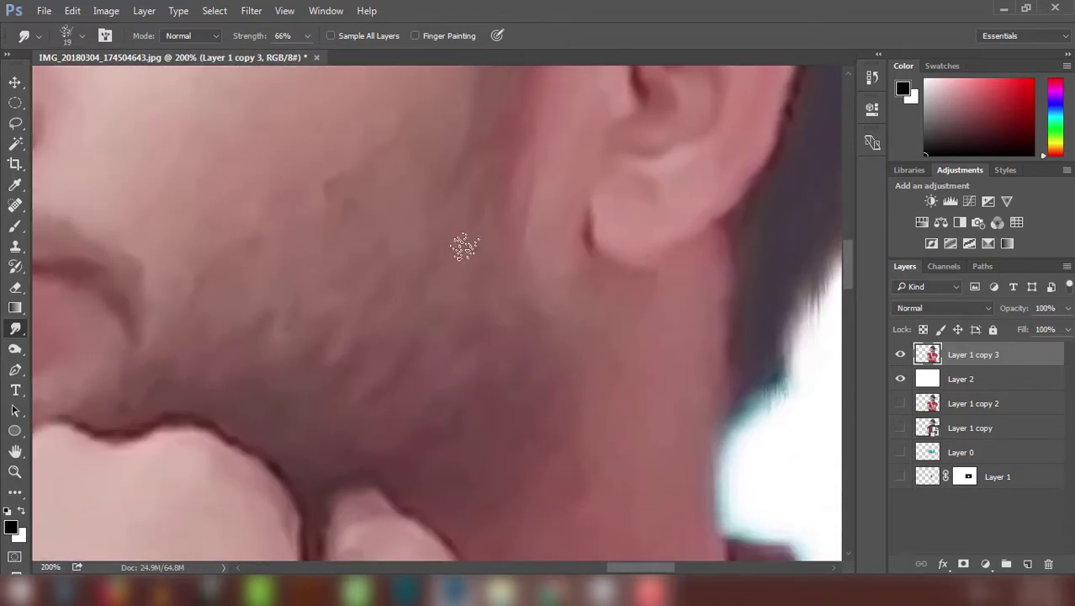
scroll(487, 295, "down", 3)
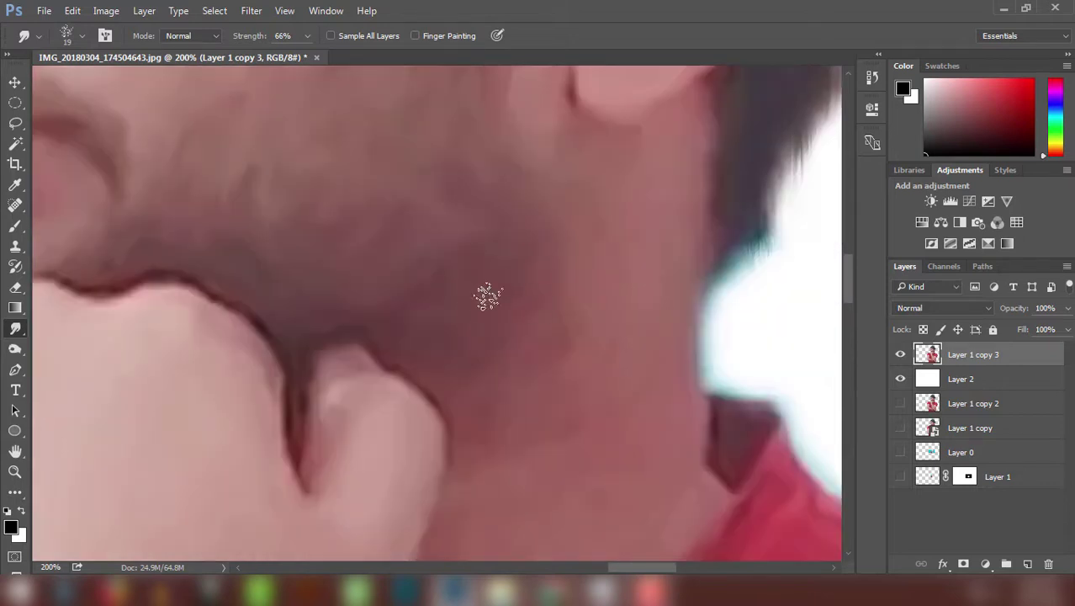
scroll(589, 219, "up", 1)
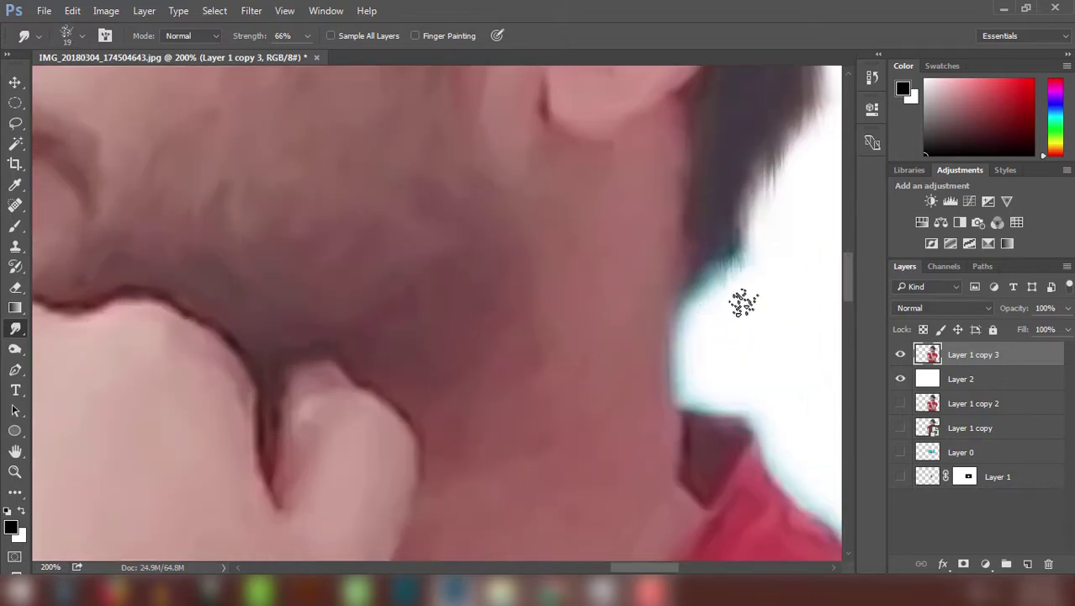
Step: Erase the stray dark edge along the neck and smudge the hair edge into soft strands
key("e")
left_click_drag(734, 252, 695, 393)
key("r")
left_click_drag(715, 236, 728, 286)
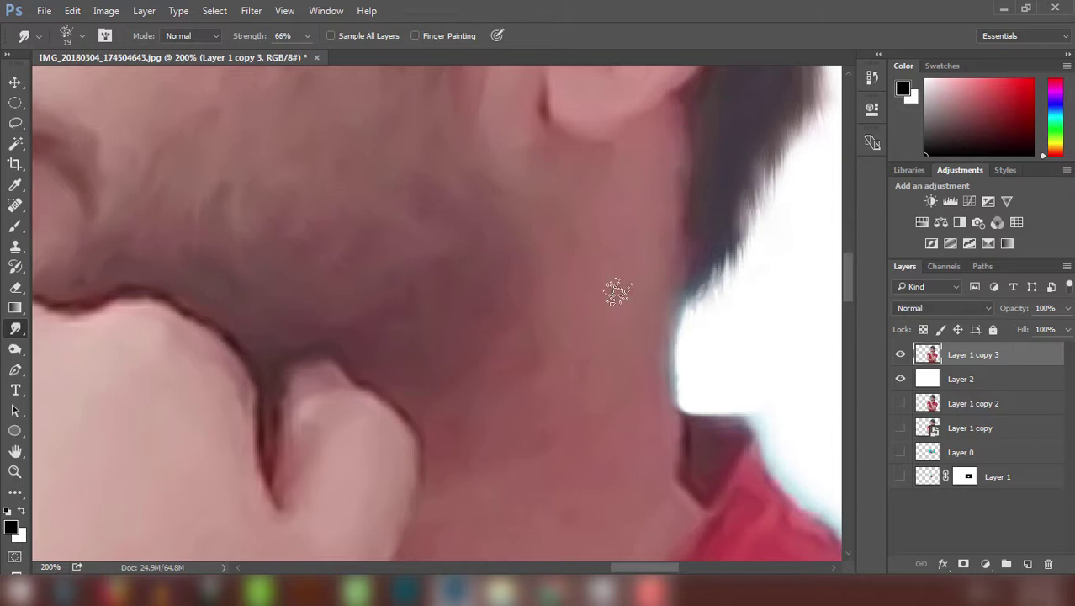
scroll(616, 292, "down", 1)
scroll(580, 300, "down", 2)
scroll(504, 270, "down", 2)
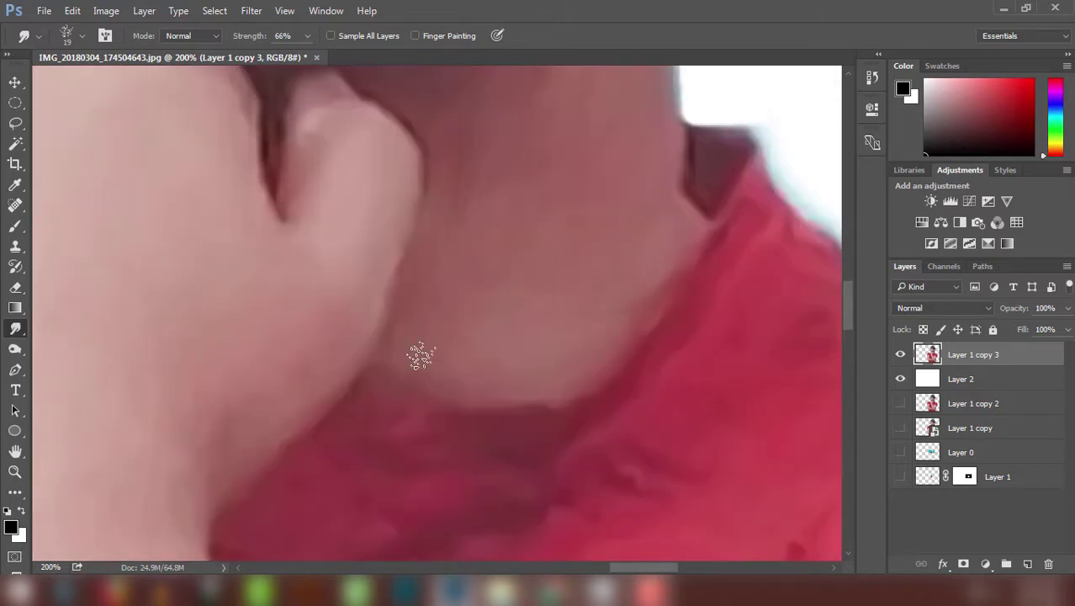
scroll(421, 356, "up", 1)
scroll(421, 356, "left", 1)
Step: Set the smudge brush to 25 px at 41% strength and blend around the mouth and chin
key("bracketright")
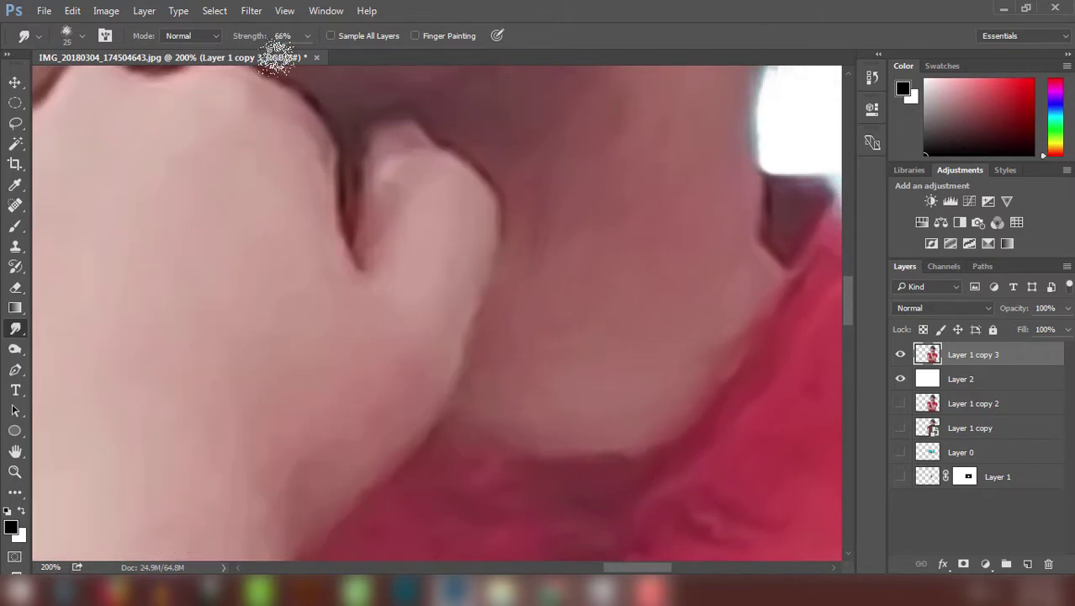
key("4")
key("1")
scroll(463, 312, "up", 1)
scroll(502, 447, "up", 1)
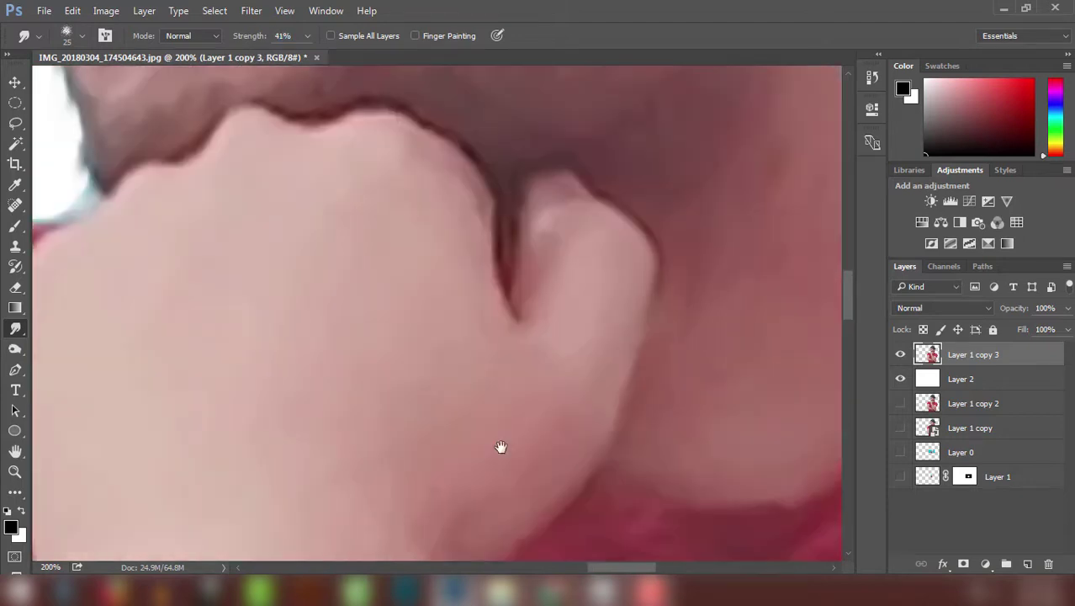
scroll(502, 447, "left", 2)
scroll(252, 253, "down", 1)
scroll(286, 236, "up", 1)
scroll(286, 236, "left", 2)
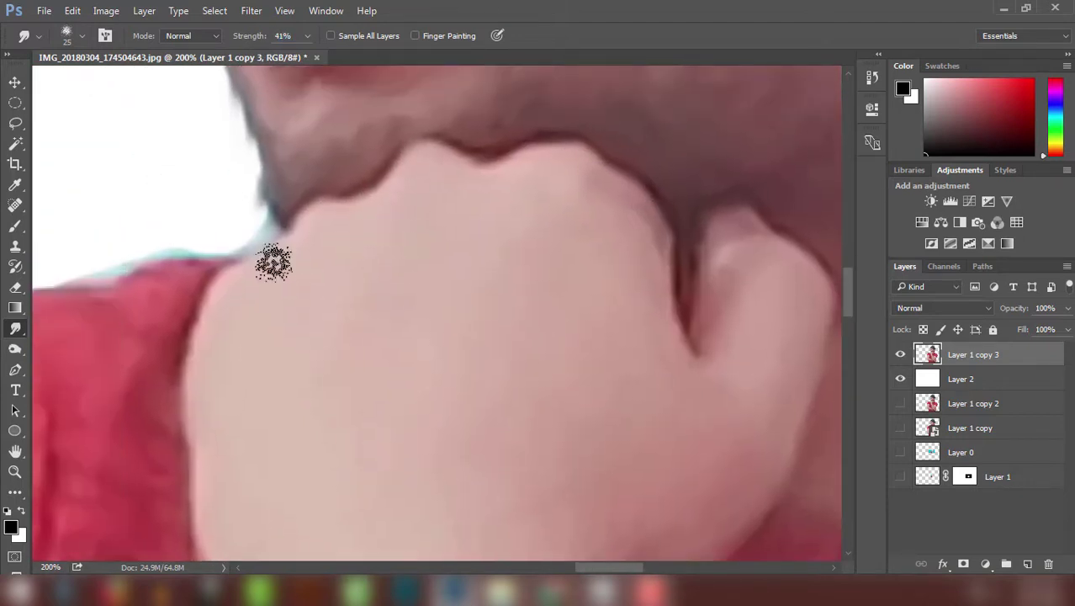
key("e")
left_click_drag(271, 255, 324, 432)
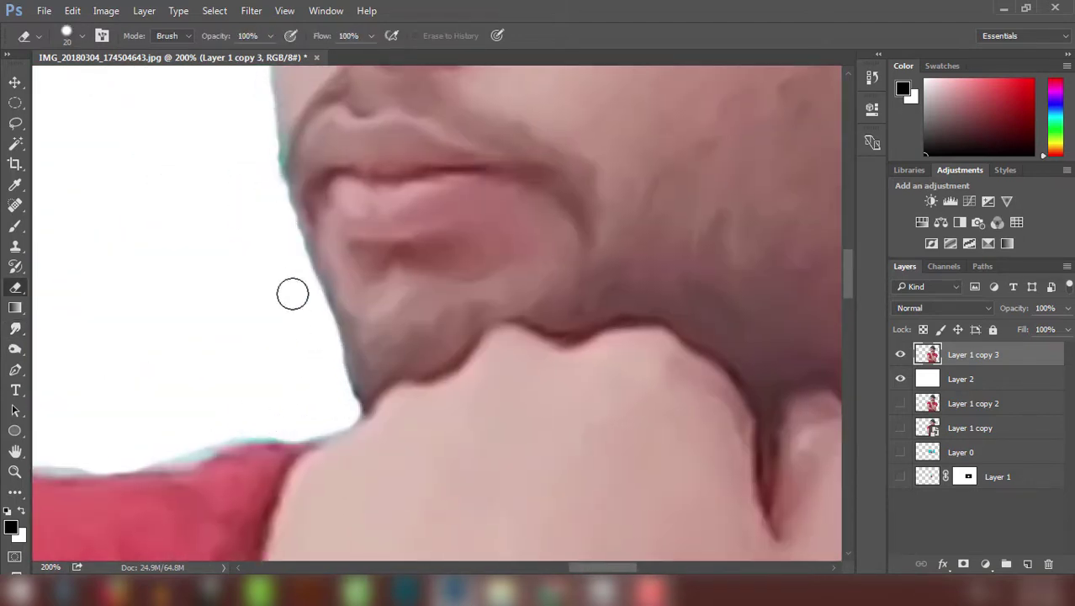
key("r")
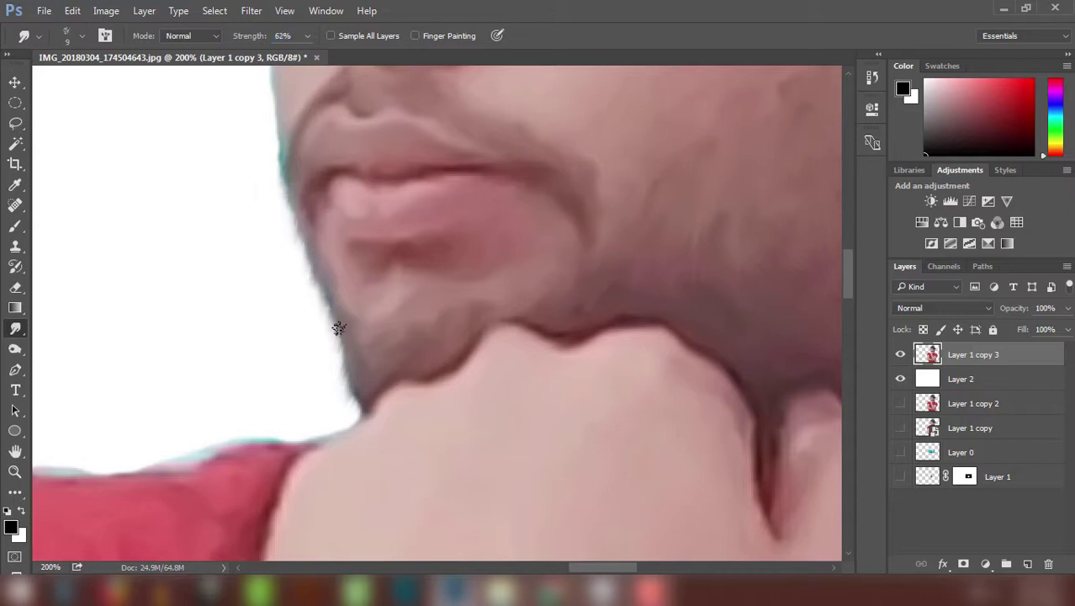
Step: Smudge the chin and fist at 50% strength with the 25 px brush preset
key("ctrl+minus")
key("ctrl+minus")
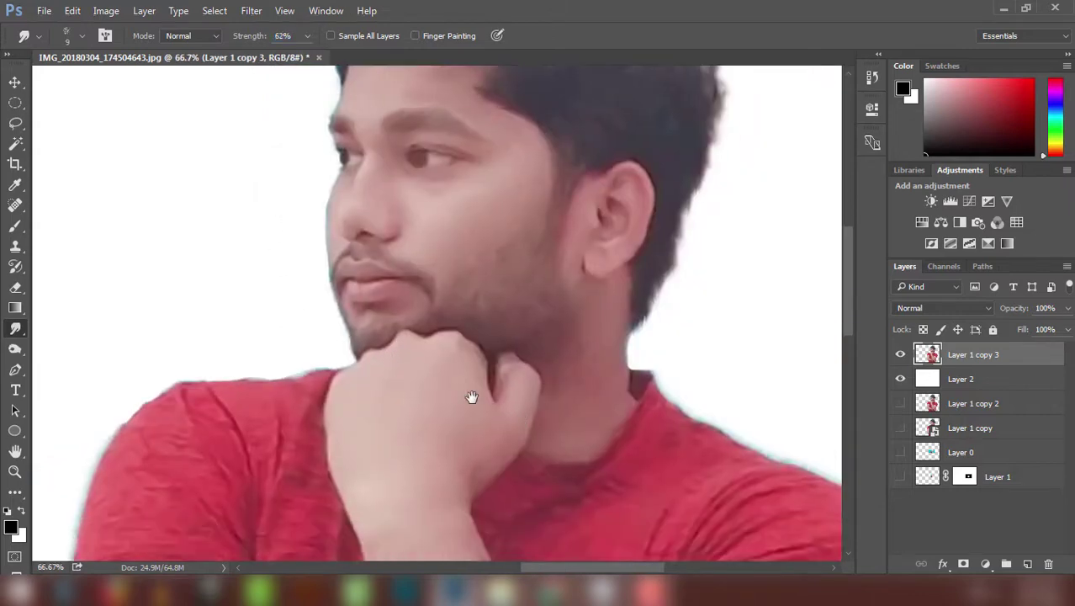
scroll(472, 397, "down", 3)
scroll(586, 259, "down", 5)
scroll(518, 314, "up", 8)
key("ctrl+minus")
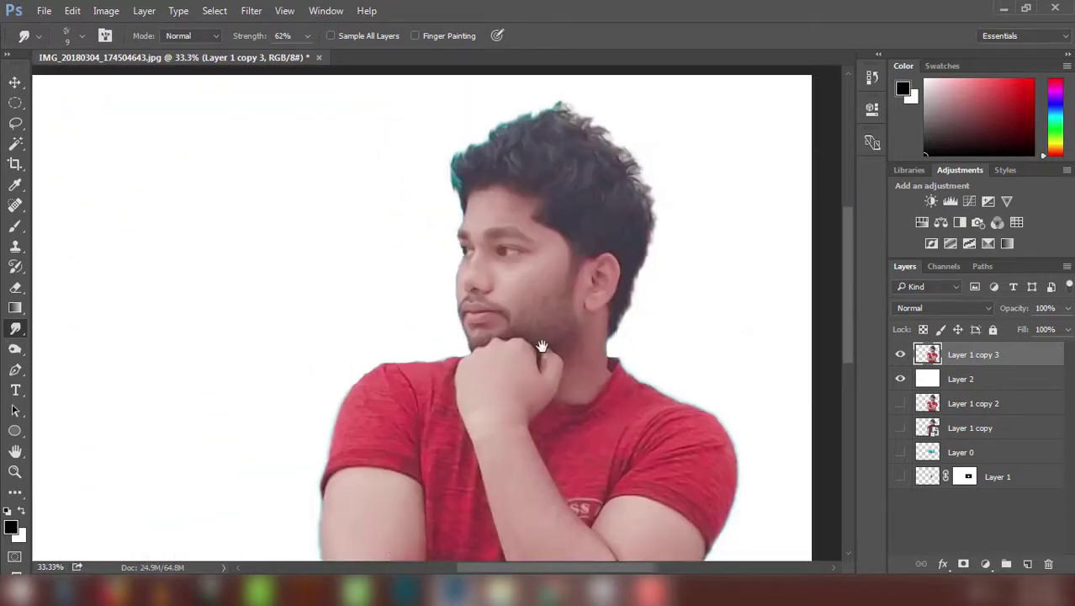
key("ctrl+plus")
key("ctrl+plus")
key("5")
right_click(382, 193)
double_click(453, 294)
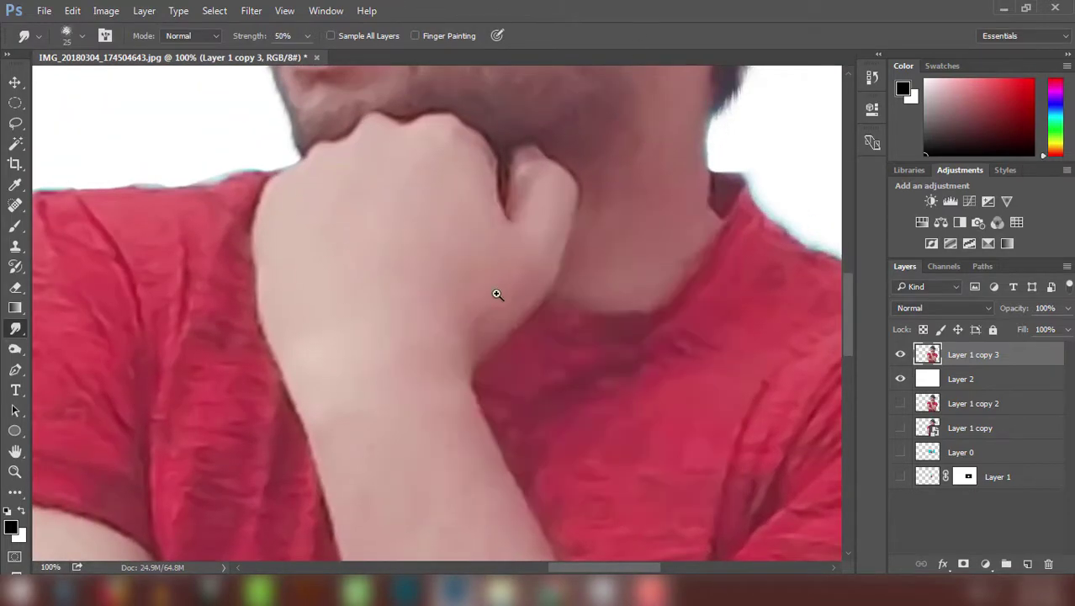
scroll(446, 368, "down", 3)
scroll(365, 231, "down", 3)
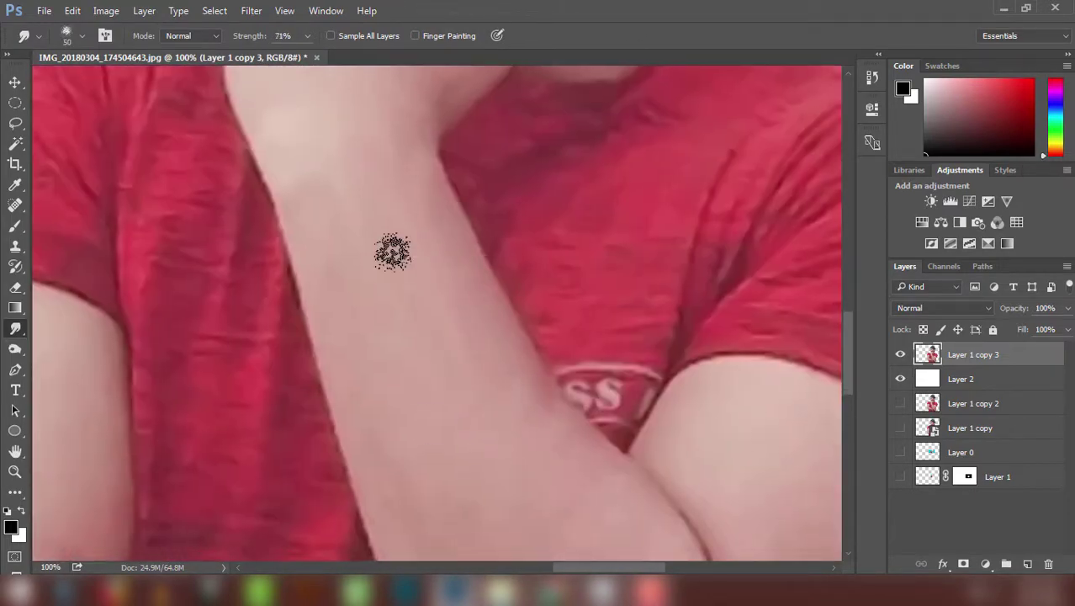
Step: Smudge the arms at 55% strength into soft painted strokes
key("5")
key("5")
scroll(456, 269, "down", 3)
scroll(504, 377, "right", 3)
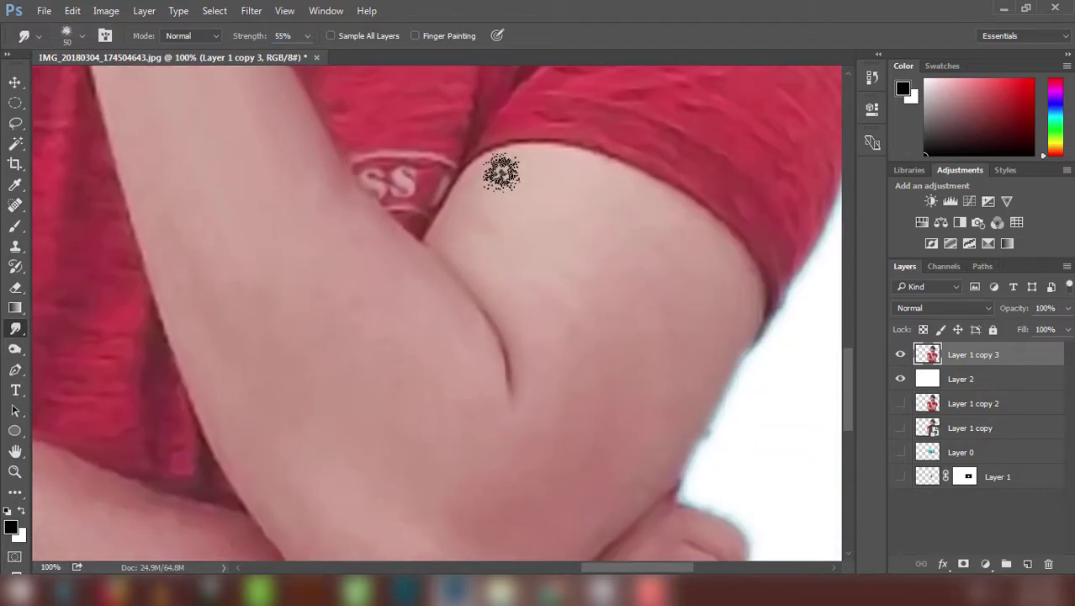
scroll(501, 173, "up", 5)
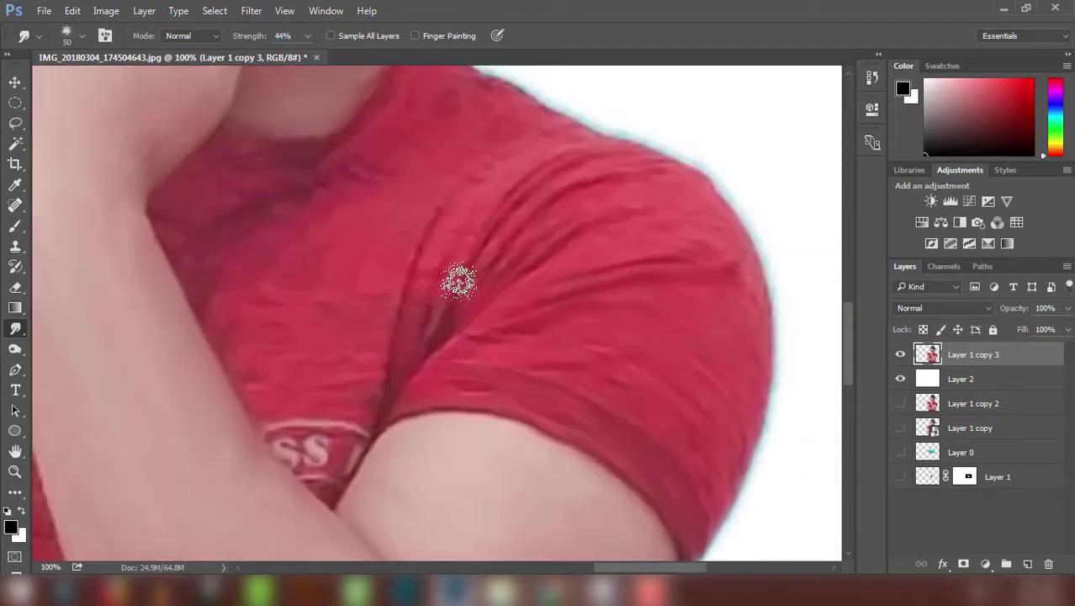
scroll(458, 282, "up", 2)
scroll(476, 171, "left", 3)
scroll(310, 282, "up", 2)
scroll(467, 321, "left", 3)
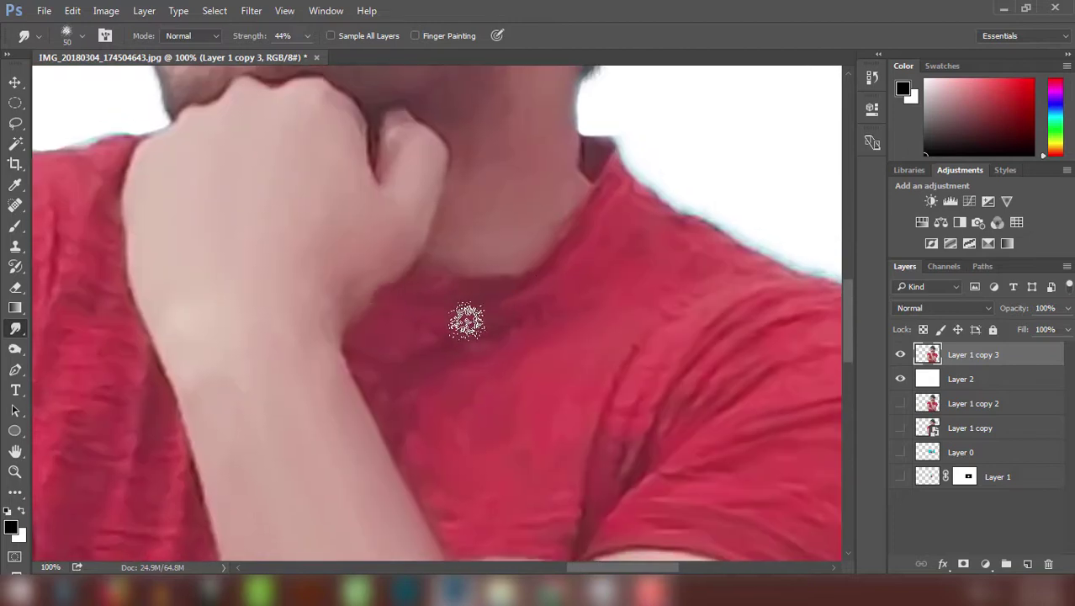
scroll(412, 324, "left", 12)
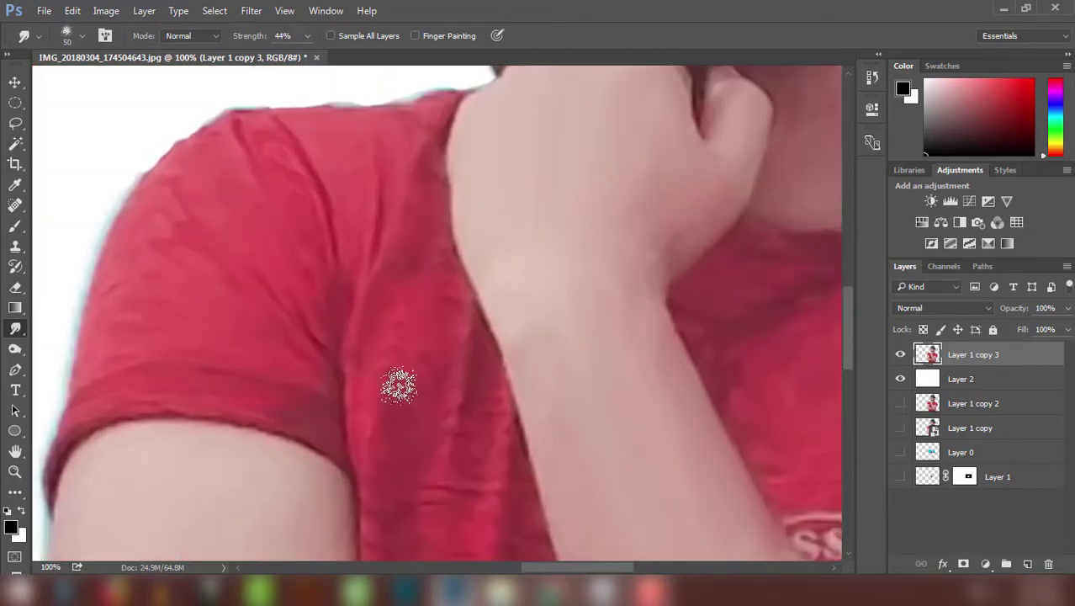
Step: Smudge the red shirt into soft painted strokes
scroll(399, 387, "down", 3)
scroll(360, 509, "down", 4)
scroll(360, 509, "right", 3)
scroll(324, 365, "down", 5)
scroll(324, 366, "right", 4)
scroll(343, 312, "left", 8)
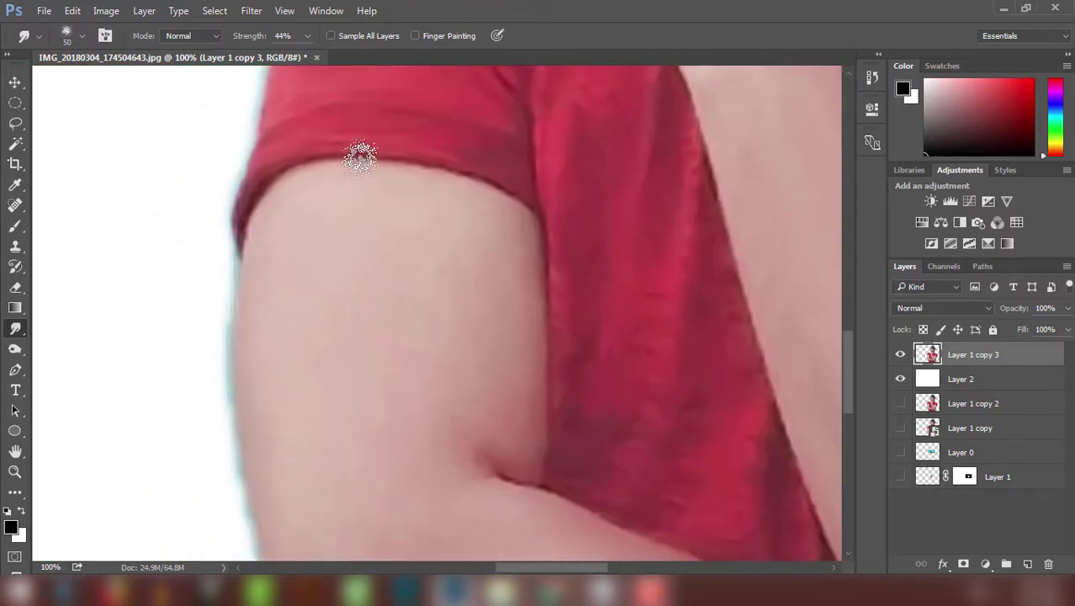
scroll(471, 421, "down", 5)
scroll(228, 278, "right", 3)
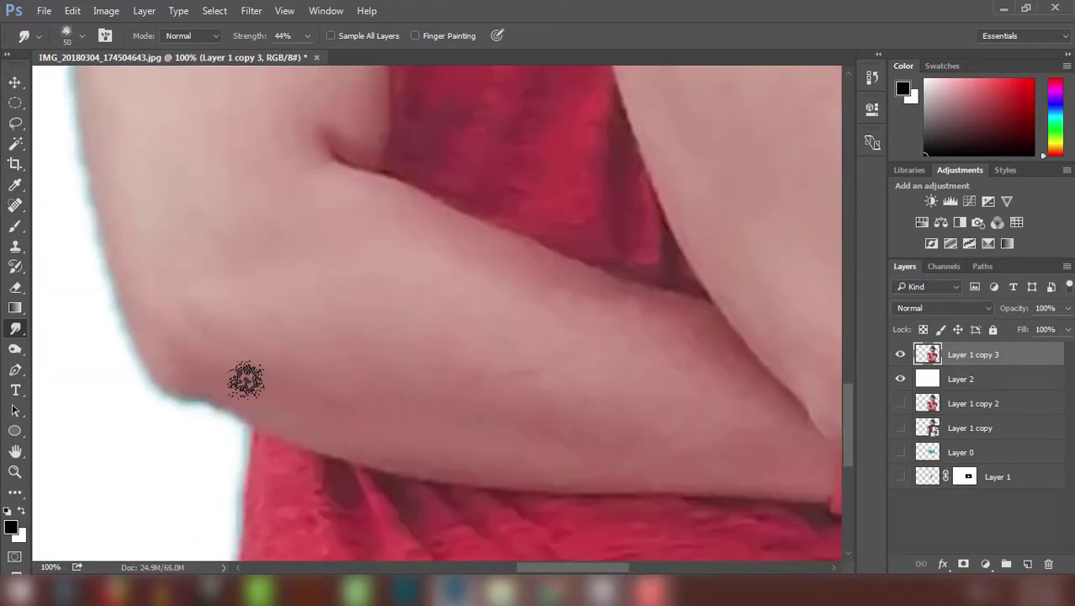
scroll(269, 320, "right", 5)
scroll(333, 223, "down", 4)
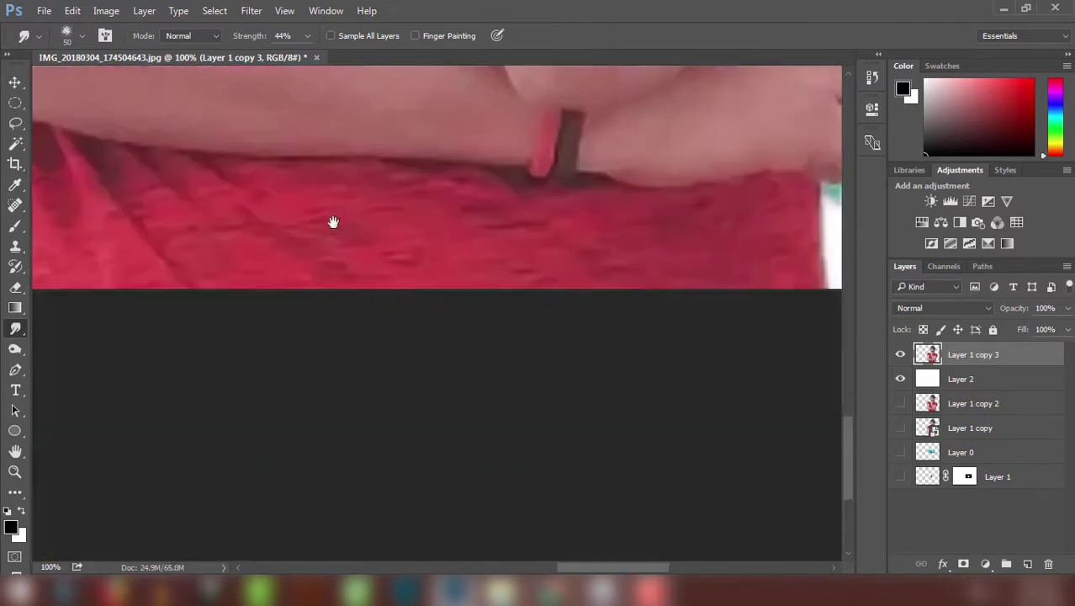
scroll(535, 338, "up", 4)
scroll(535, 338, "right", 3)
Step: Save the painting as NKGraphicx-Digital-Painting-FB-Post-Editing-Request2.psd
key("ctrl+0")
key("v")
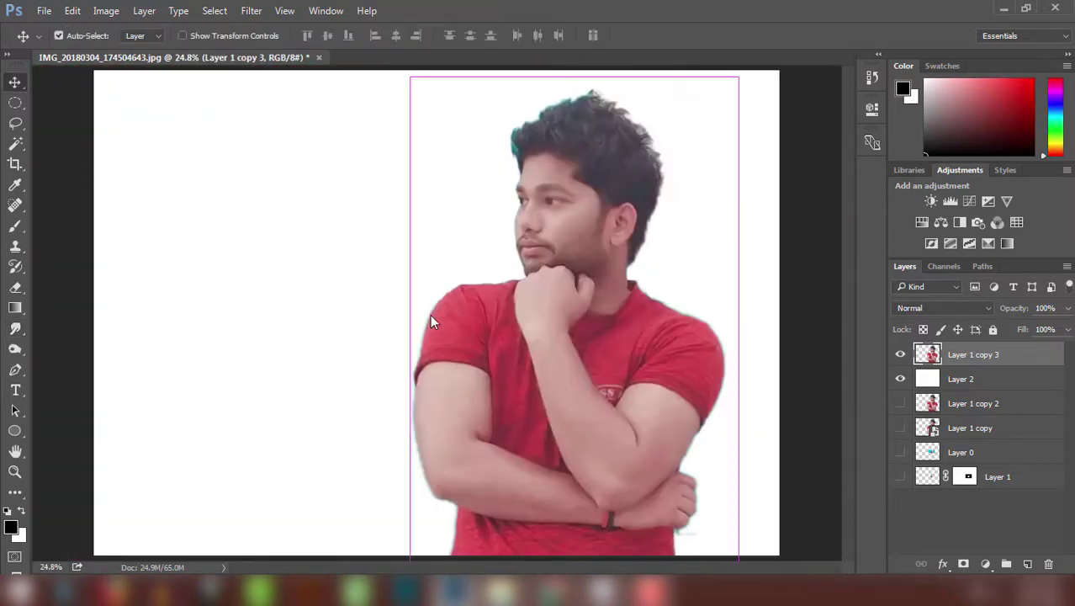
key("ctrl+shift+s")
type("NK")
key("Down")
key("Down")
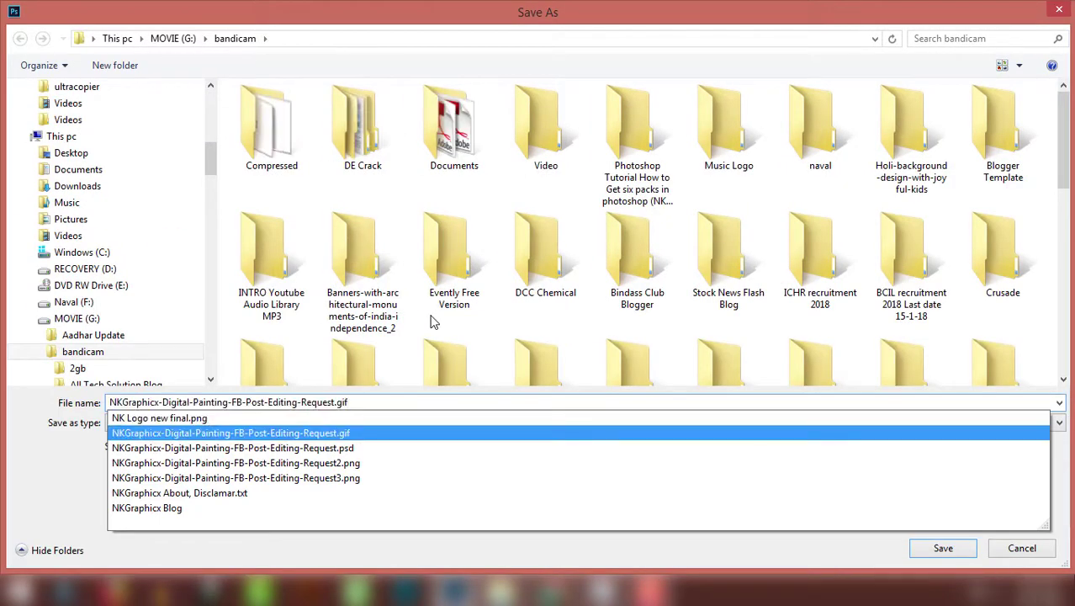
key("Down")
key("Down")
key("Return")
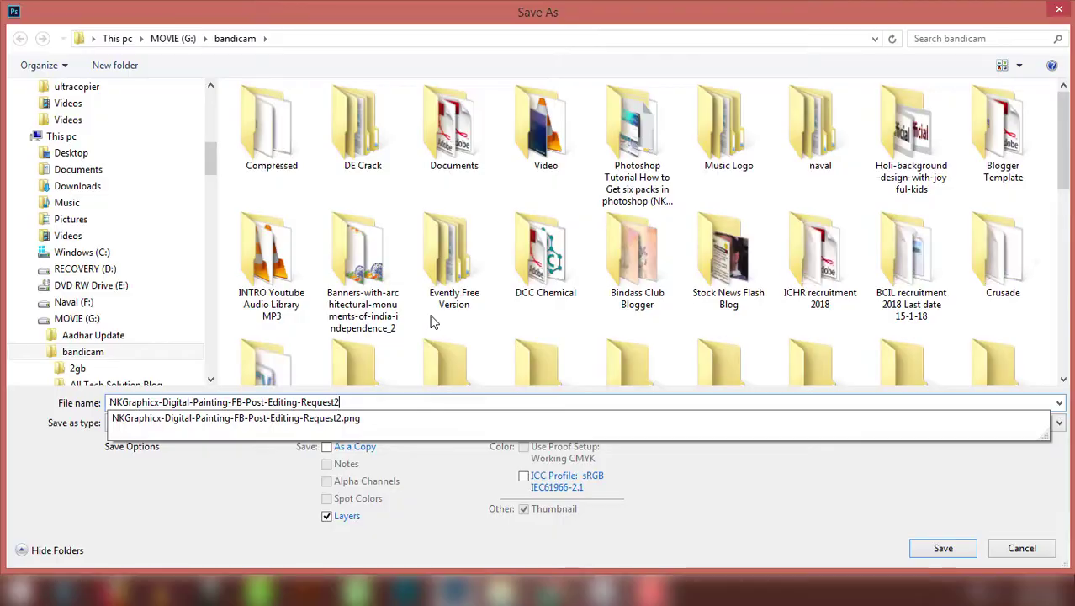
key("Return")
Step: Switch back to the Smudge tool at 19 px, zoomed in on the top of the hair
scroll(619, 241, "up", 3)
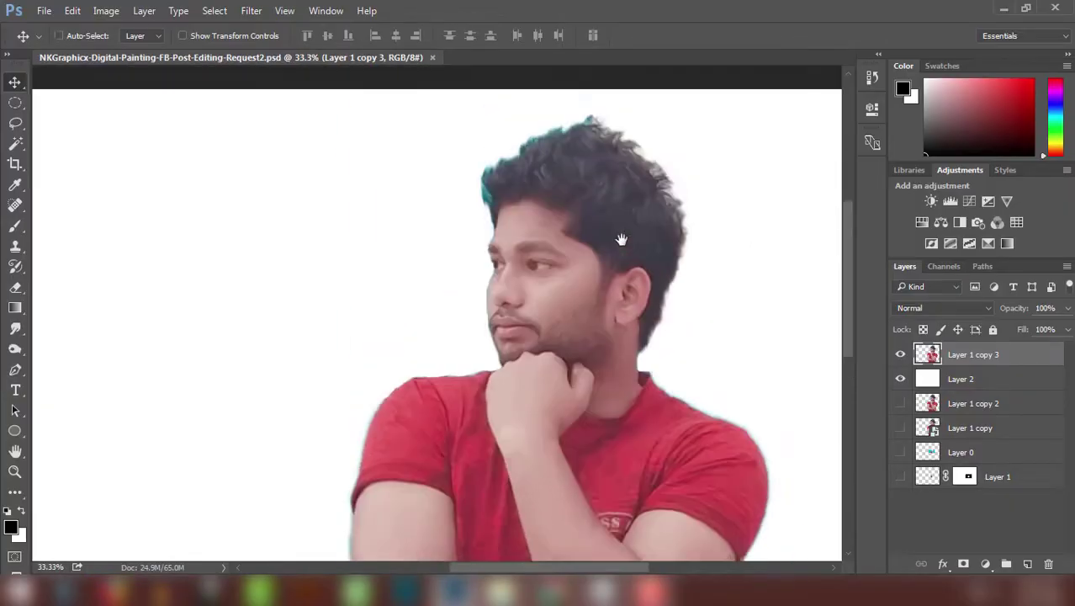
scroll(603, 187, "up", 5)
key("r")
left_click_drag(643, 175, 507, 198)
key("bracketleft")
key("bracketleft")
key("bracketleft")
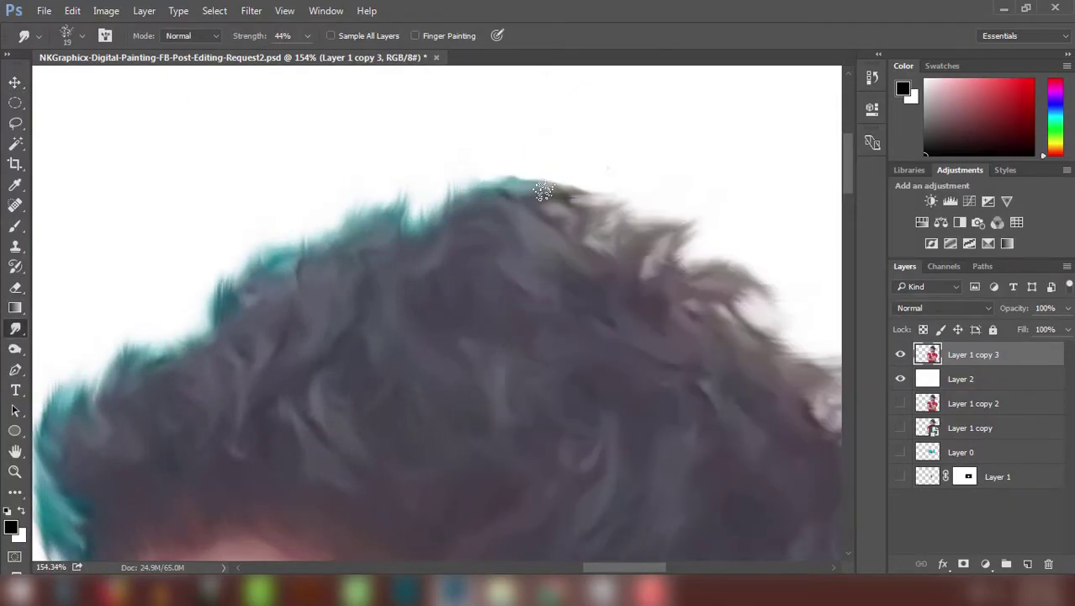
Step: Smudge the hair crown, cheek and beard at 61% strength, then view the whole portrait
scroll(593, 206, "down", 3)
scroll(617, 192, "down", 2)
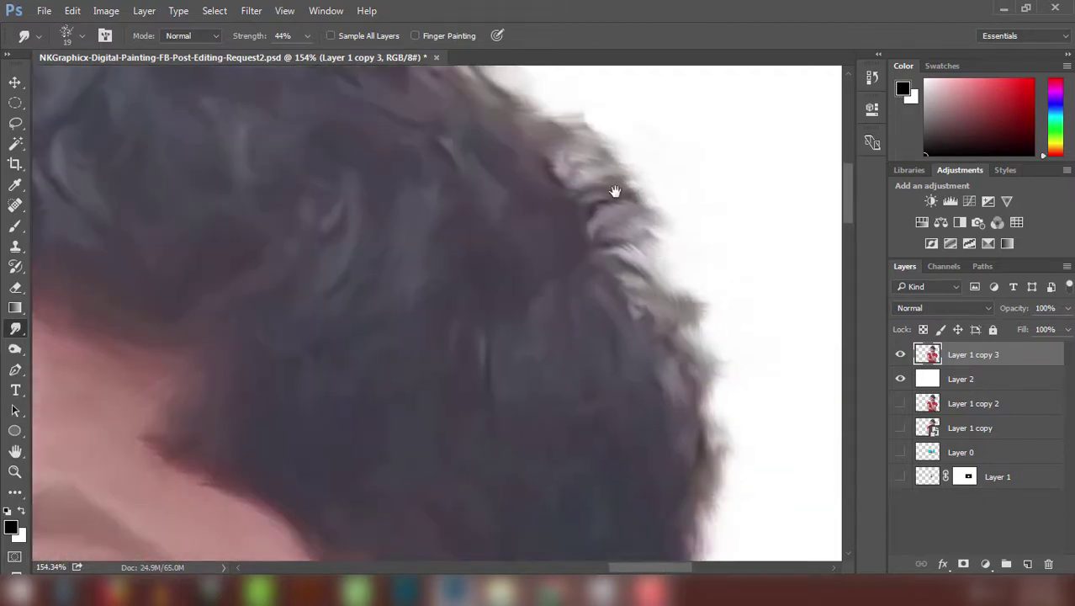
scroll(692, 372, "down", 5)
scroll(360, 336, "left", 4)
scroll(360, 337, "down", 3)
scroll(302, 250, "up", 3)
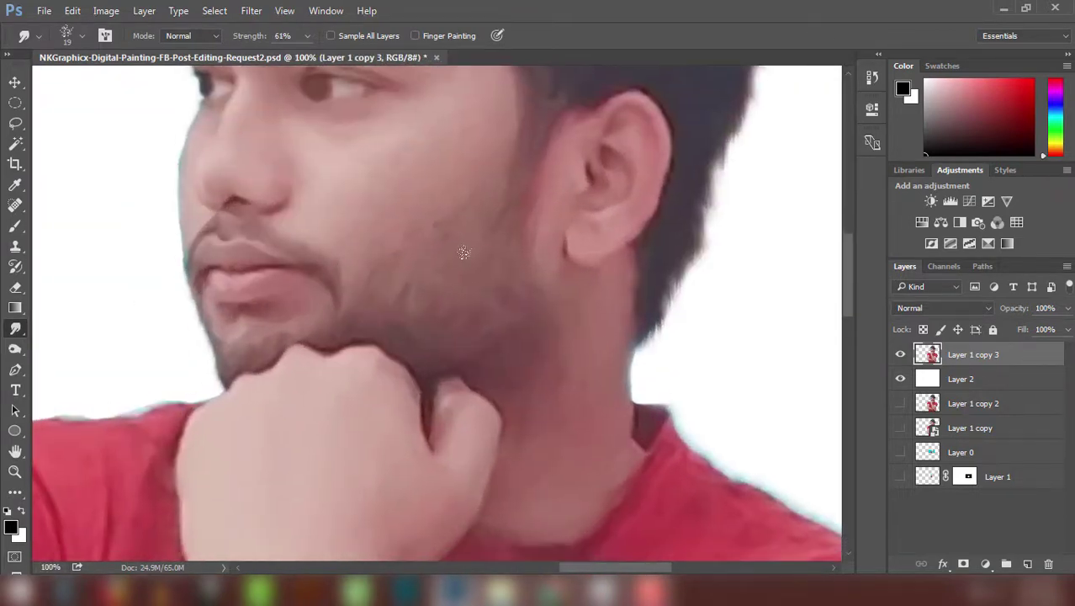
scroll(464, 253, "up", 3)
scroll(487, 136, "up", 1)
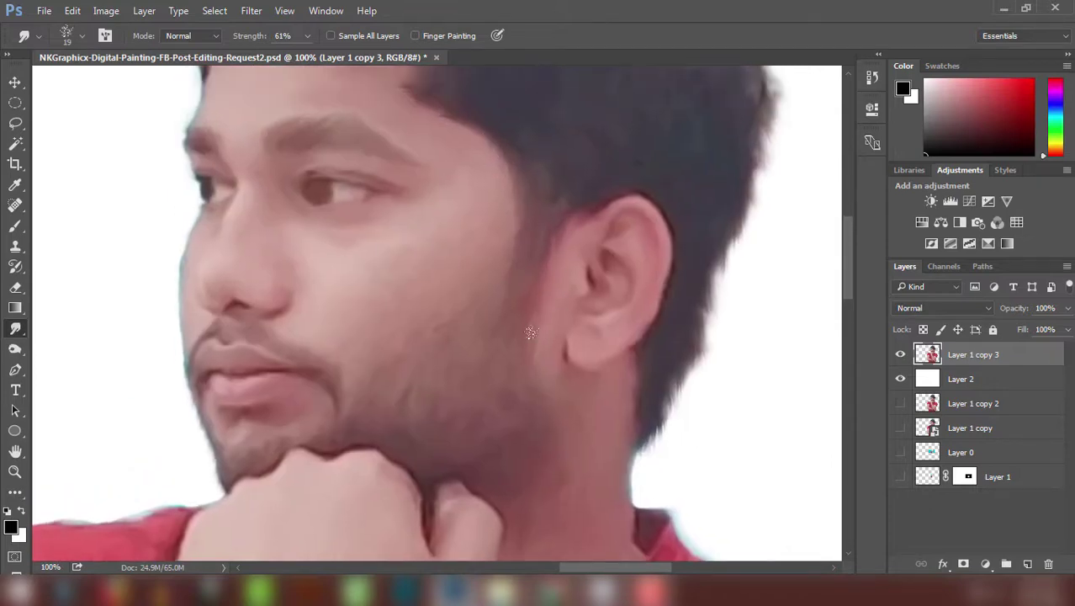
scroll(530, 332, "down", 2)
scroll(447, 307, "down", 7)
scroll(428, 281, "down", 4)
key("v")
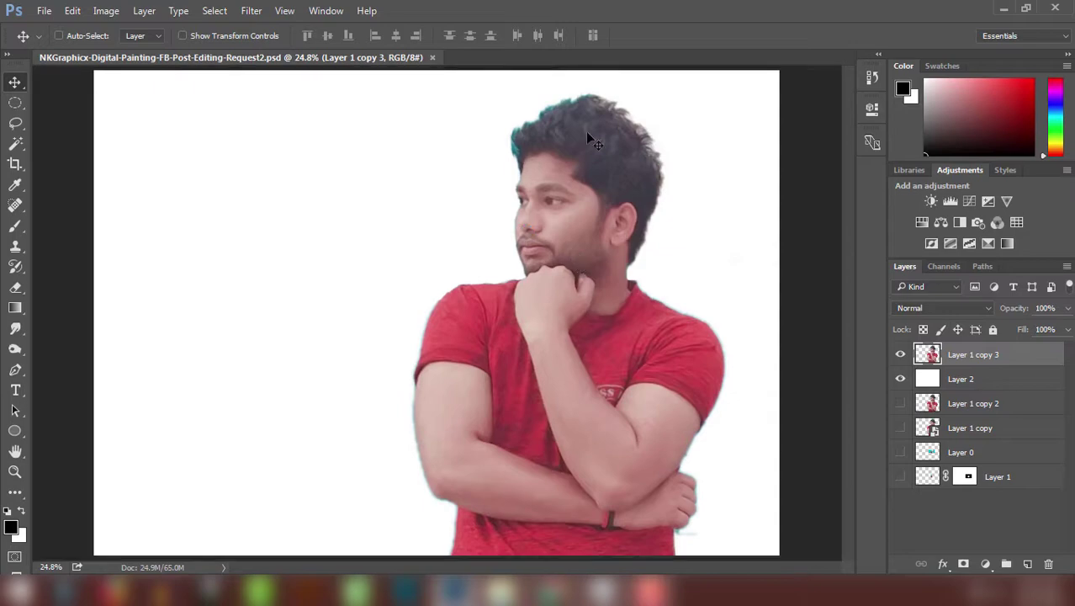
Step: Place a blue texture image for the background and commit its resize
key("Return")
scroll(485, 329, "up", 2)
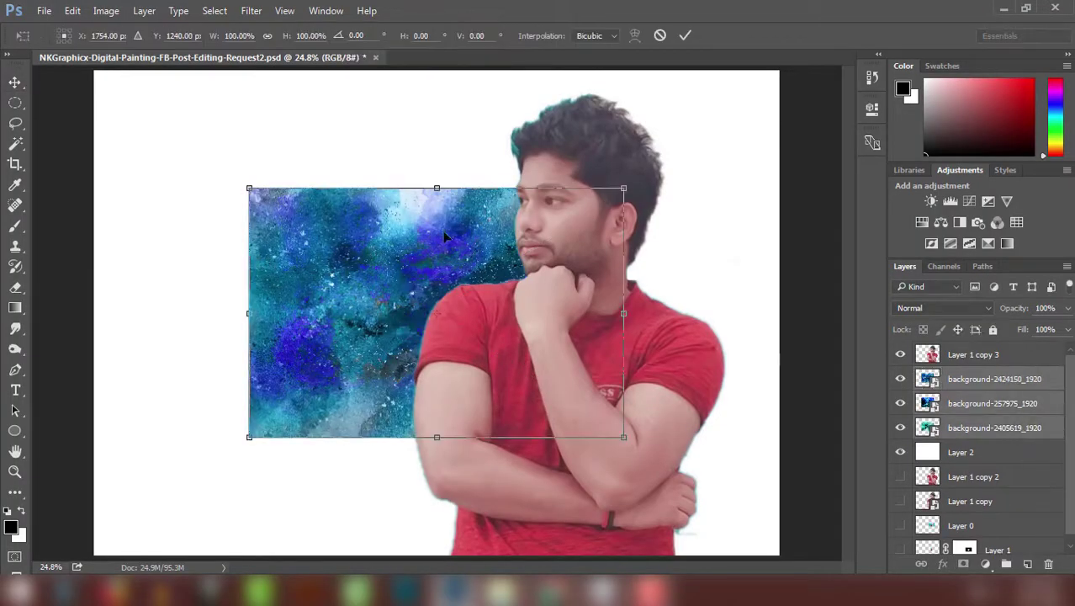
key("Return")
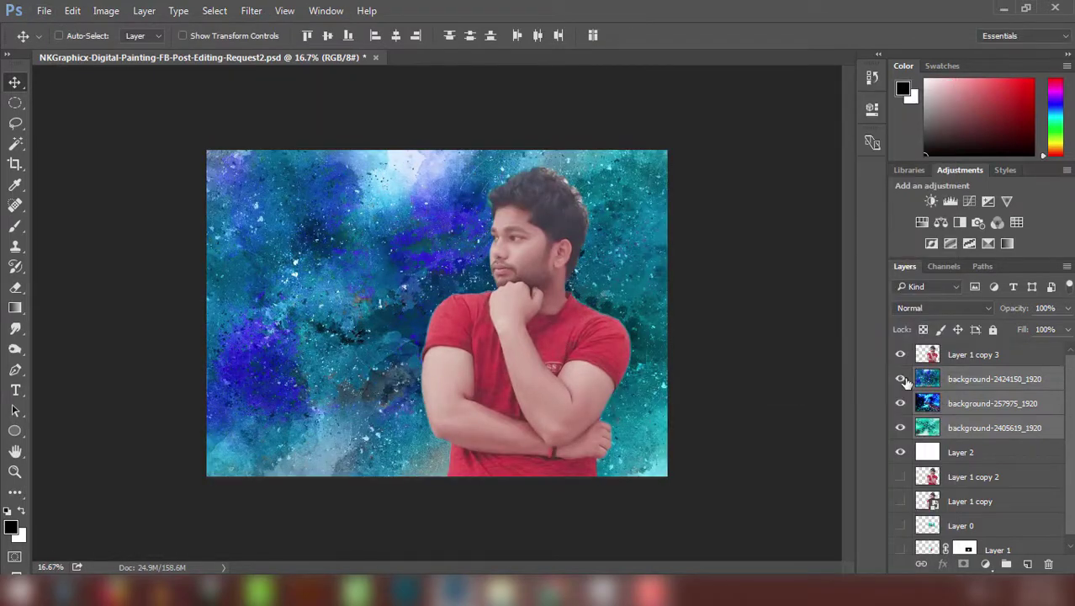
Step: Gaussian-blur the teal texture at about 127 px, then blur the first blue texture the same way
mouse_move(753, 360)
left_mouse_down()
mouse_move(741, 368)
mouse_move(751, 367)
left_mouse_up()
left_click(863, 158)
left_click(900, 404)
left_click(993, 403)
left_click(251, 10)
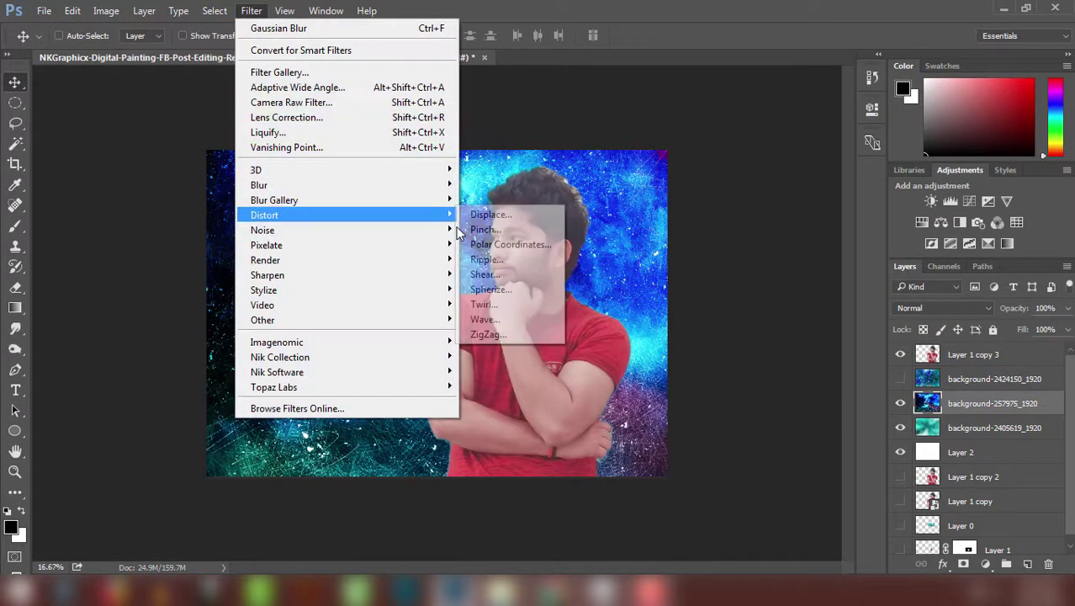
left_click(860, 158)
Step: Apply the same strong Gaussian Blur to the second blue texture layer
left_click(900, 379)
left_click(993, 379)
left_click(251, 10)
left_click(496, 248)
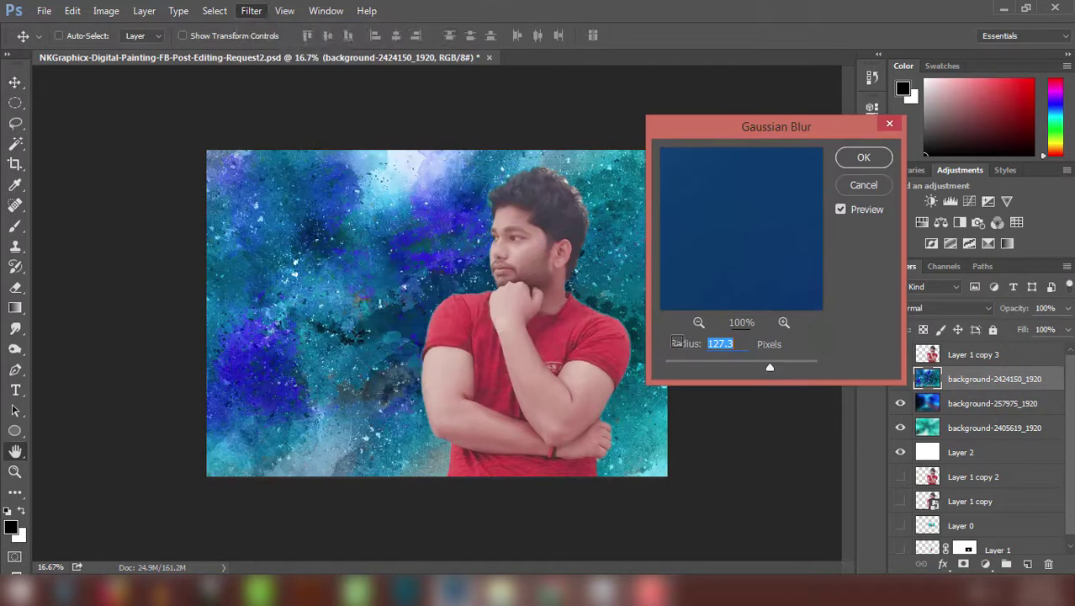
left_click(863, 157)
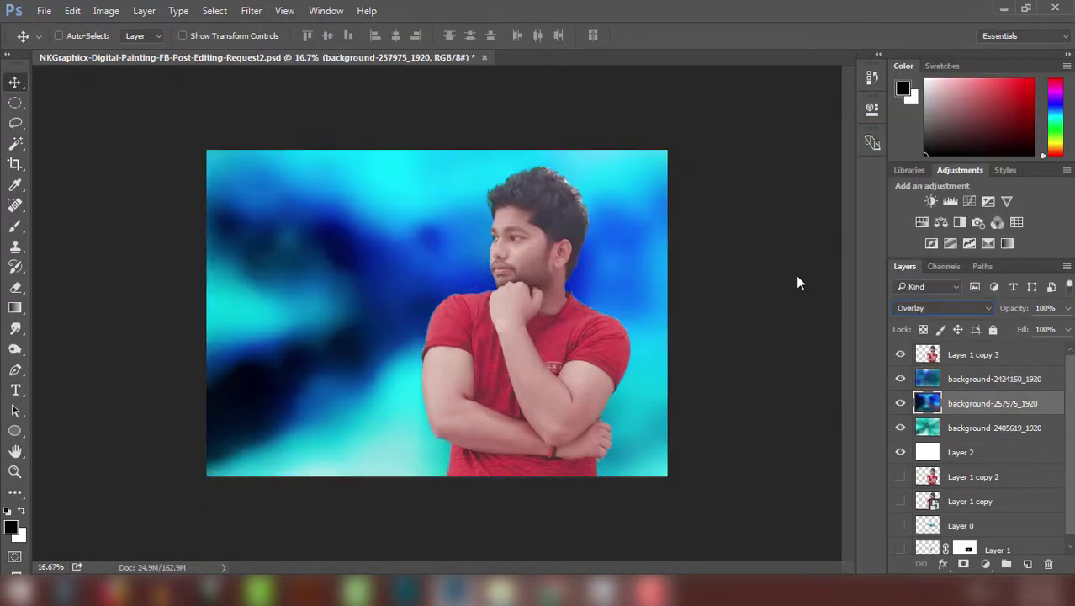
Step: Select the teal background texture layer and hide it to reveal a white backdrop
left_click(463, 370, "ctrl")
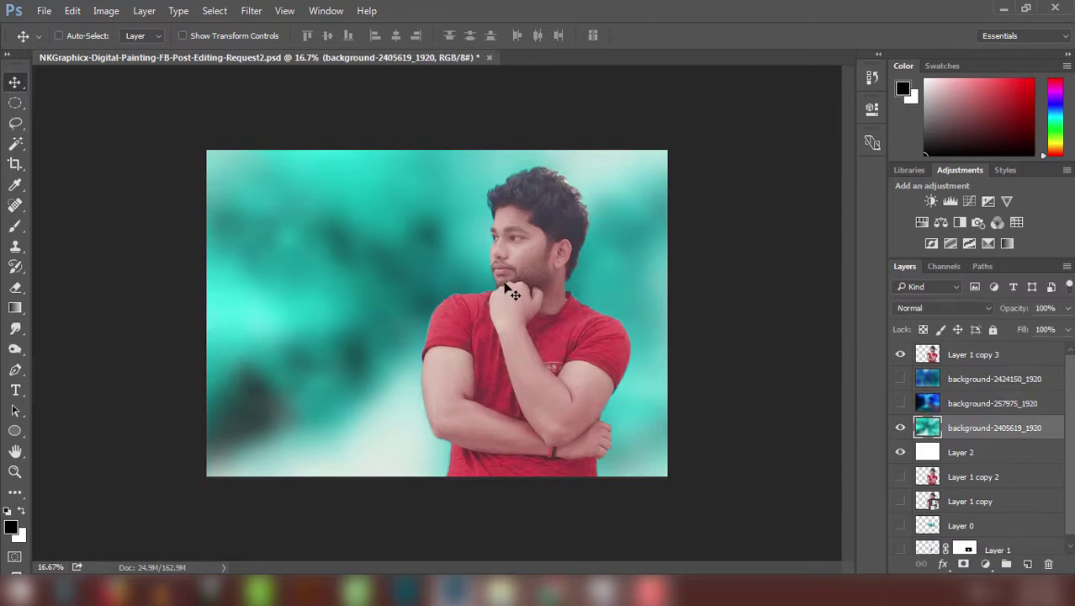
scroll(532, 340, "up", 2)
left_click(900, 428)
scroll(549, 280, "down", 3)
Step: Load the man's outline as a selection and add elliptical selections around the head and hair
left_click(927, 355, "ctrl")
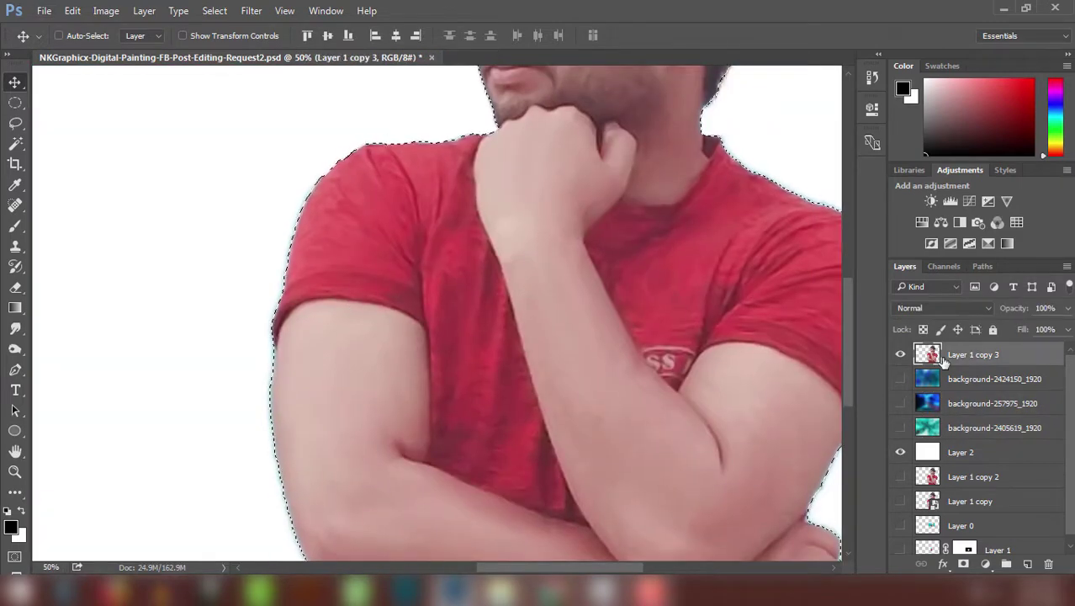
left_click(214, 10)
left_click(420, 242)
scroll(528, 234, "down", 1)
scroll(527, 234, "down", 1)
key("m")
left_click_drag(456, 108, 737, 284)
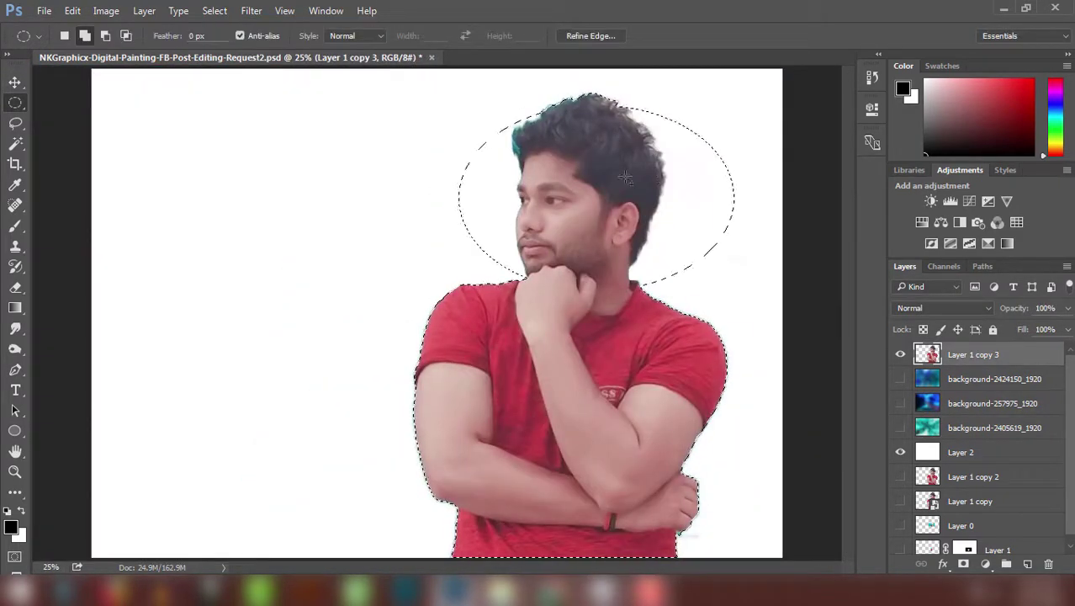
left_click_drag(521, 126, 713, 295)
left_click_drag(442, 218, 560, 312)
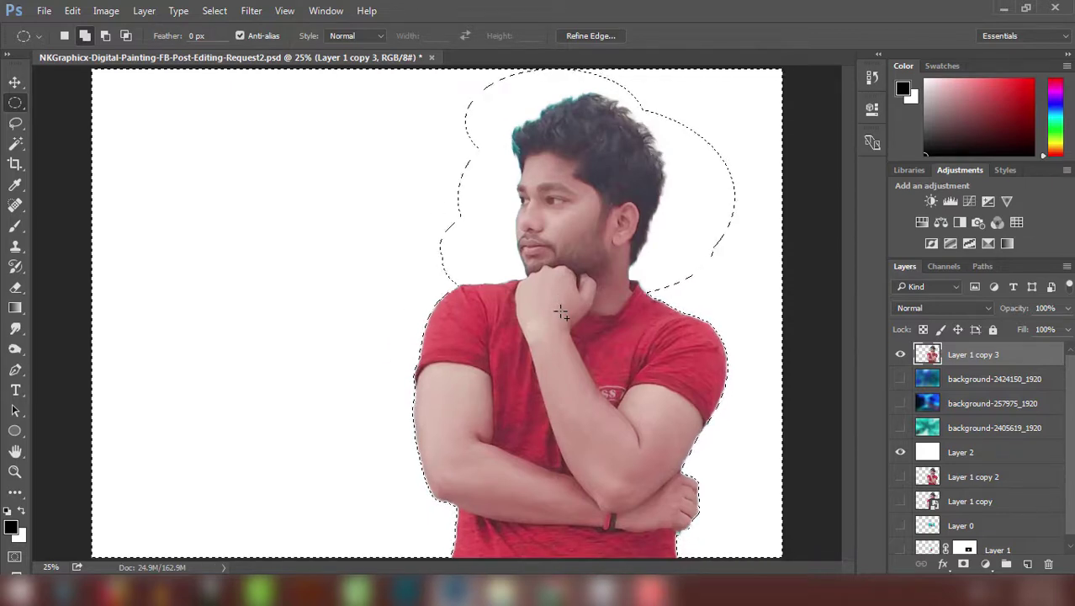
Step: Erase the teal fringe along the edge of the man's crossed hand
key("e")
scroll(716, 526, "up", 3)
left_click_drag(623, 530, 589, 423)
scroll(589, 423, "up", 1)
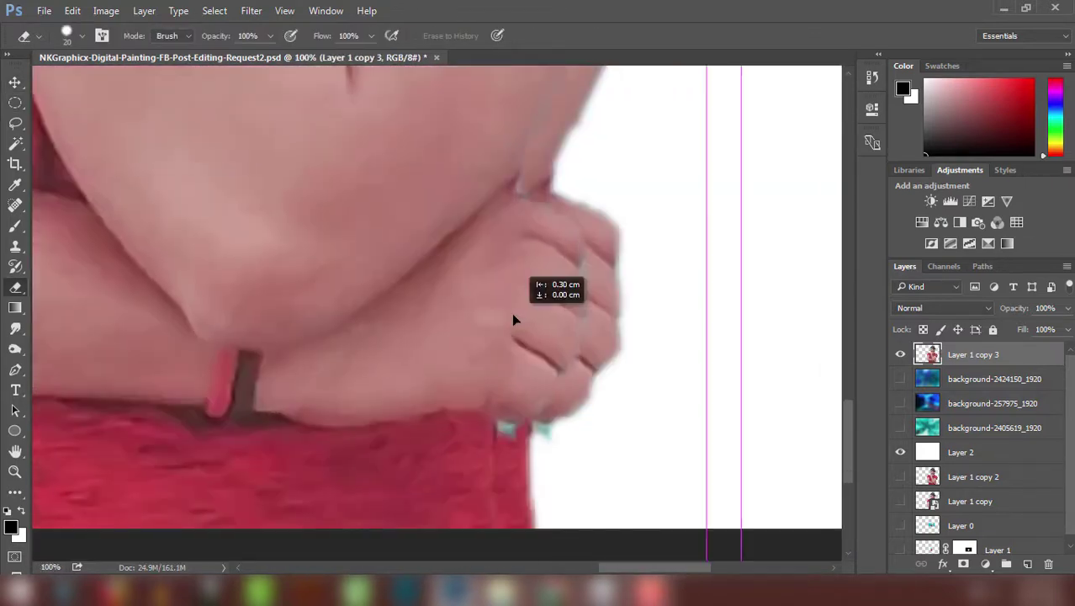
right_click(636, 260)
key("Escape")
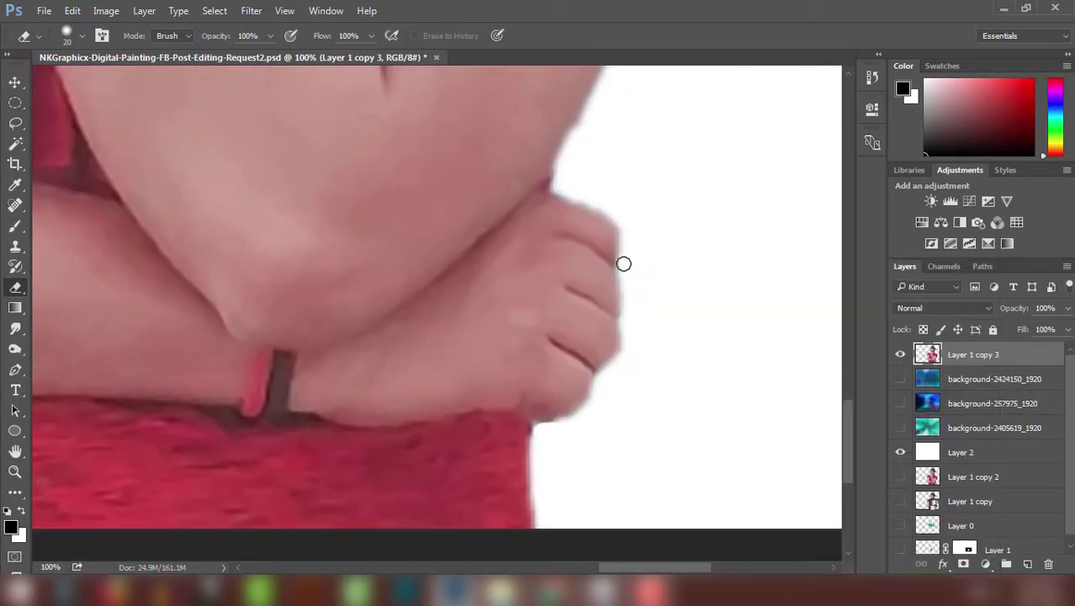
left_click_drag(547, 284, 505, 452)
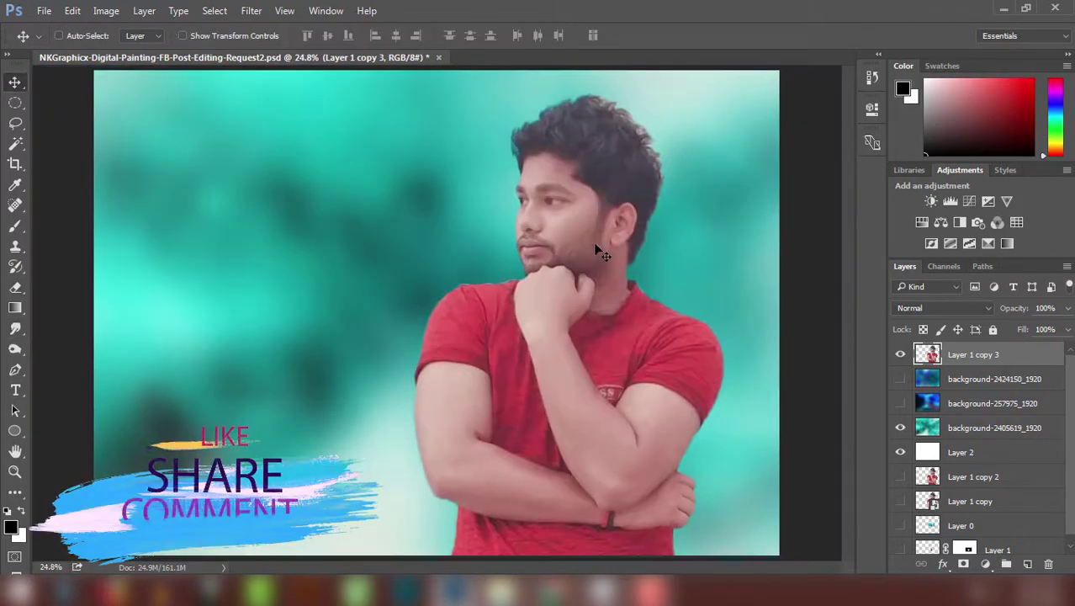
Step: Duplicate the man's layer and raise contrast to +13 in the Camera Raw Filter
key("ctrl+j")
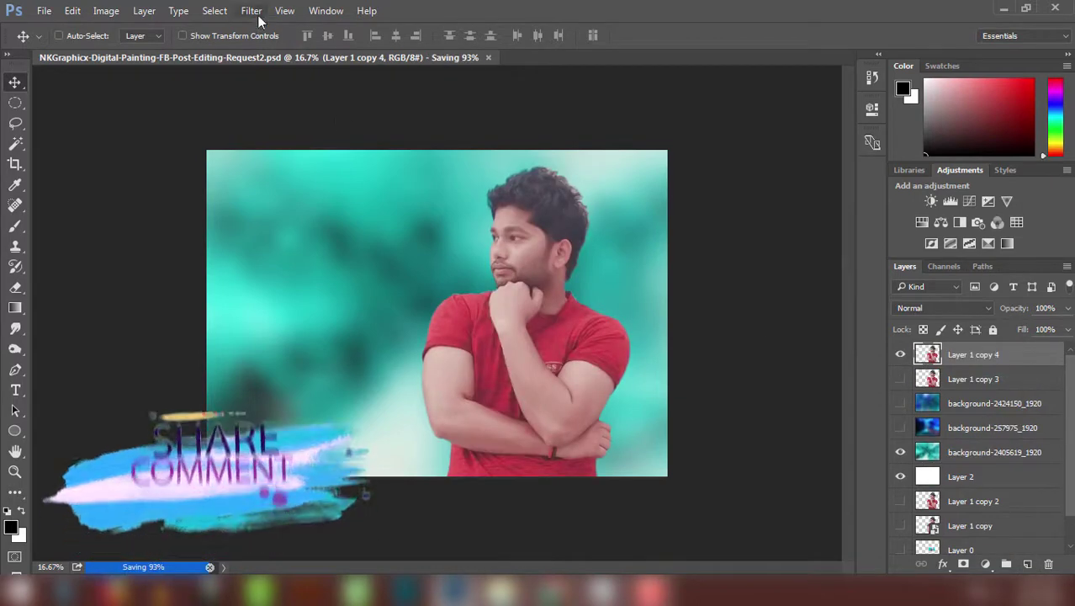
left_click(252, 10)
left_click(349, 101)
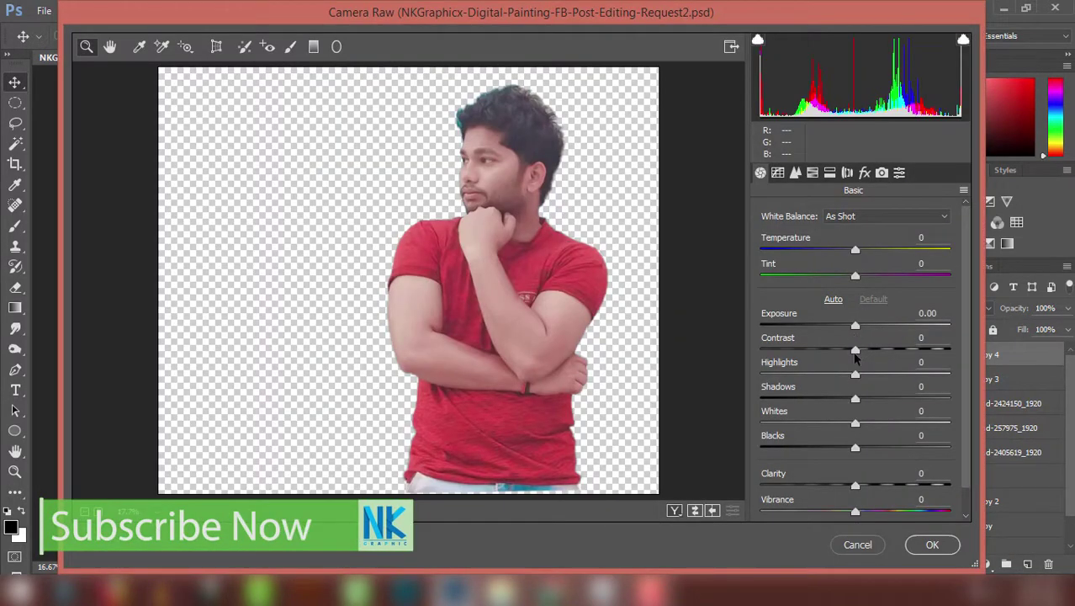
mouse_move(856, 350)
left_mouse_down()
mouse_move(868, 350)
mouse_move(863, 374)
mouse_move(758, 411)
mouse_move(858, 414)
mouse_move(721, 446)
mouse_move(892, 457)
mouse_move(871, 483)
left_mouse_up()
Step: Set Camera Raw sharpening Amount 52 and Detail 45, then apply the filter
scroll(857, 448, "down", 1)
key("Tab")
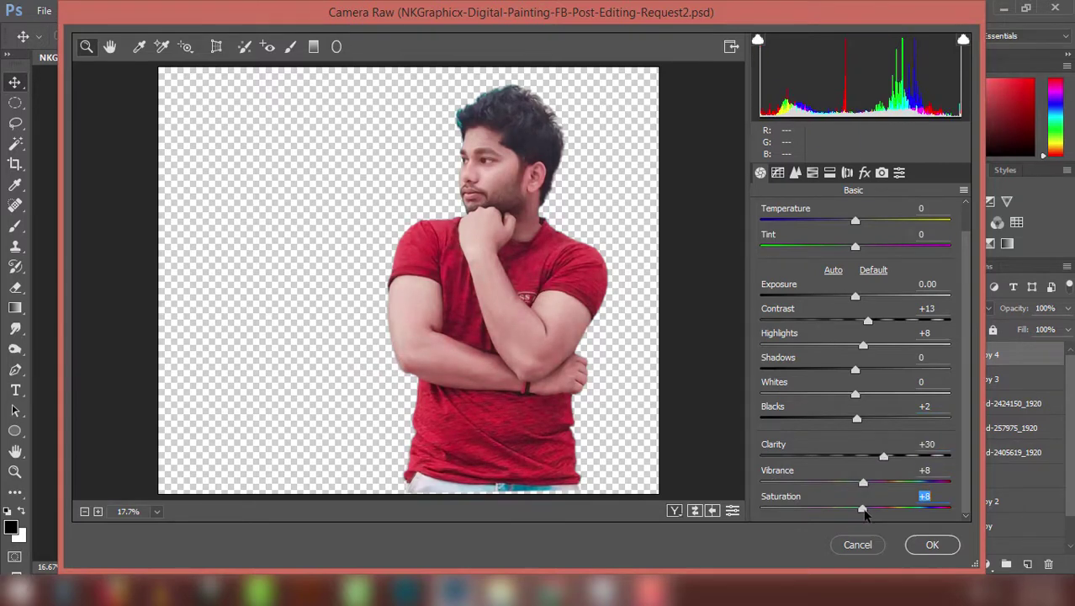
left_click(796, 172)
key("ctrl+plus")
key("ctrl+plus")
key("ctrl+plus")
mouse_move(837, 237)
left_mouse_down()
mouse_move(858, 236)
mouse_move(831, 236)
left_mouse_up()
left_click_drag(808, 289, 844, 289)
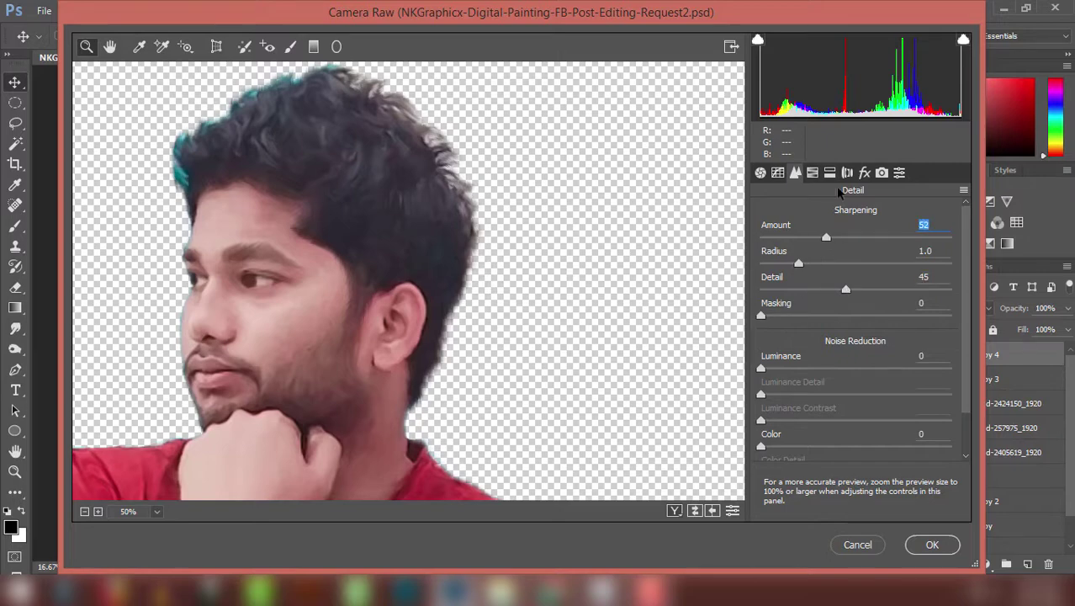
left_click(931, 544)
Step: Apply Smart Sharpen (150%, radius 2 px) to the man's layer, previewing on the eyes
scroll(618, 354, "up", 2)
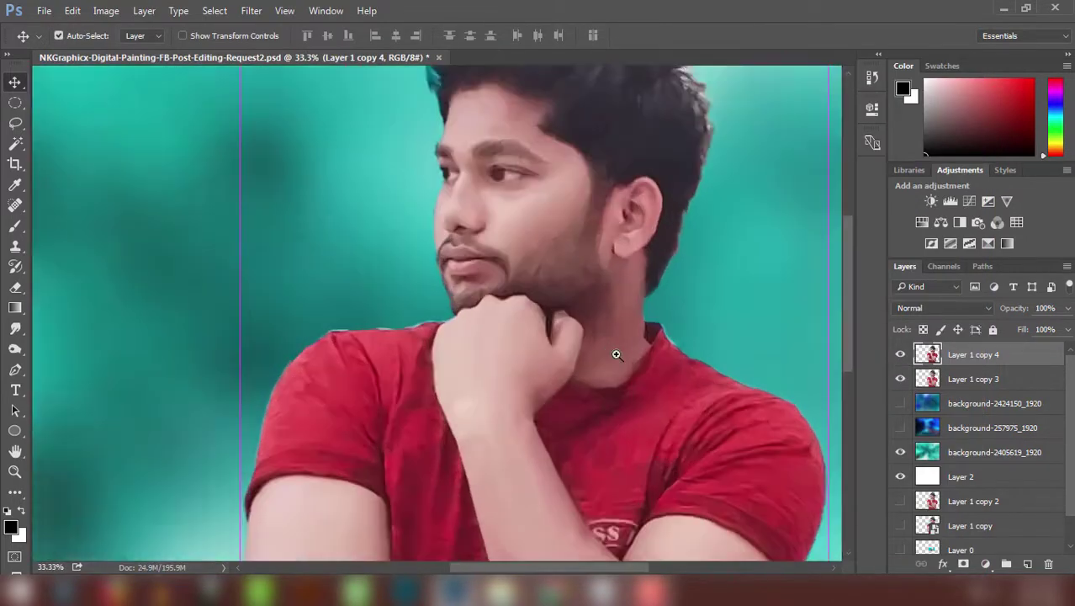
scroll(618, 353, "up", 2)
scroll(581, 475, "up", 1)
left_click(901, 354)
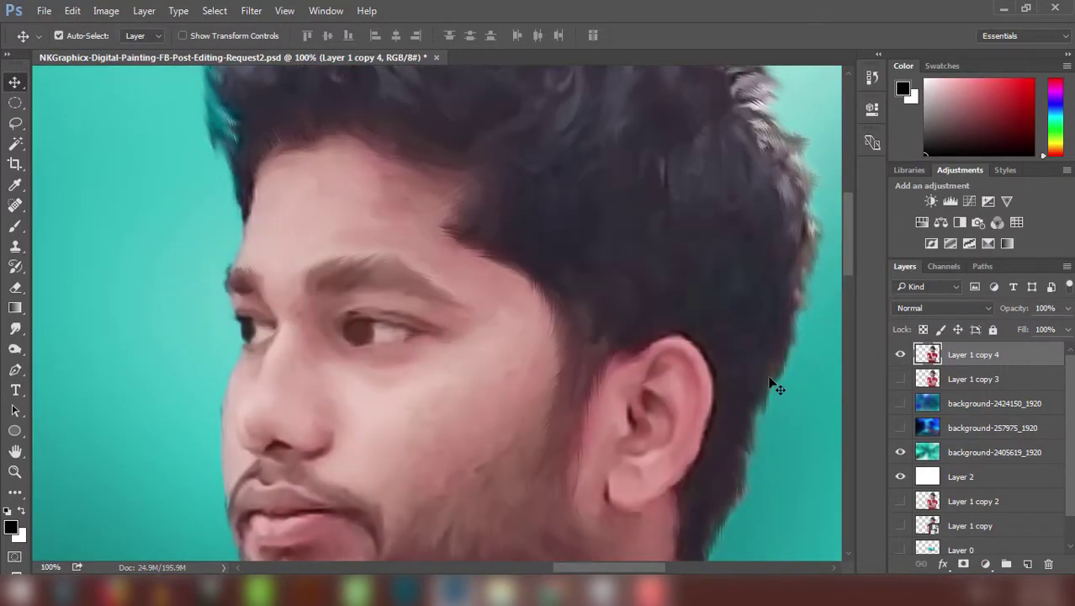
key("ctrl+0")
left_click(251, 10)
left_click(504, 334)
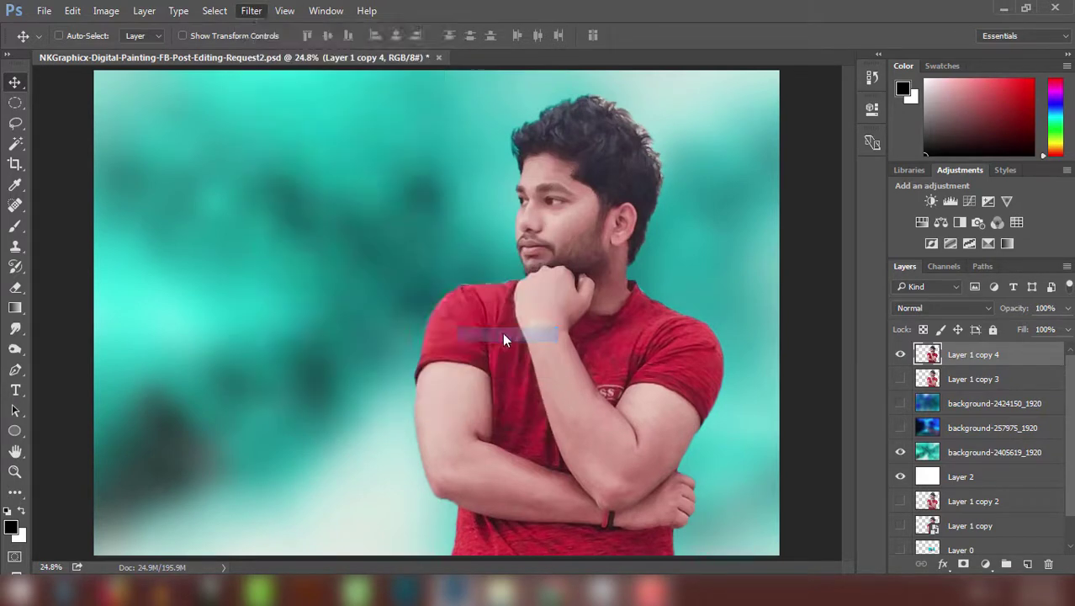
left_click(565, 134)
left_click_drag(408, 259, 578, 184)
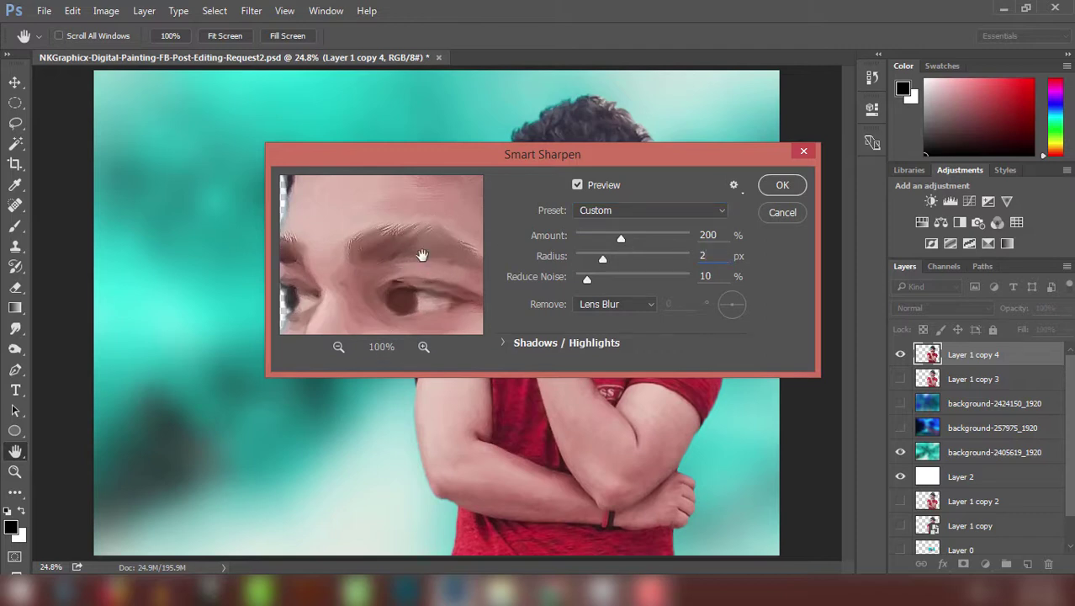
key("shift+Tab")
left_click(793, 187)
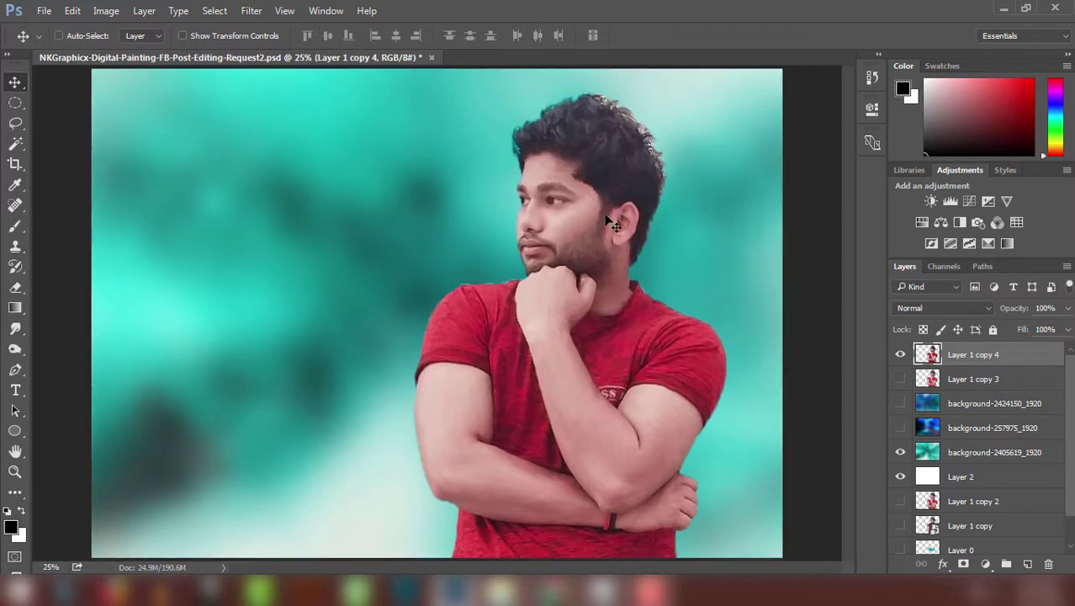
Step: Toggle History states to compare the portrait before and after sharpening
scroll(623, 337, "up", 10)
scroll(627, 467, "down", 10)
scroll(605, 190, "up", 4)
left_click(873, 77)
left_click(779, 197)
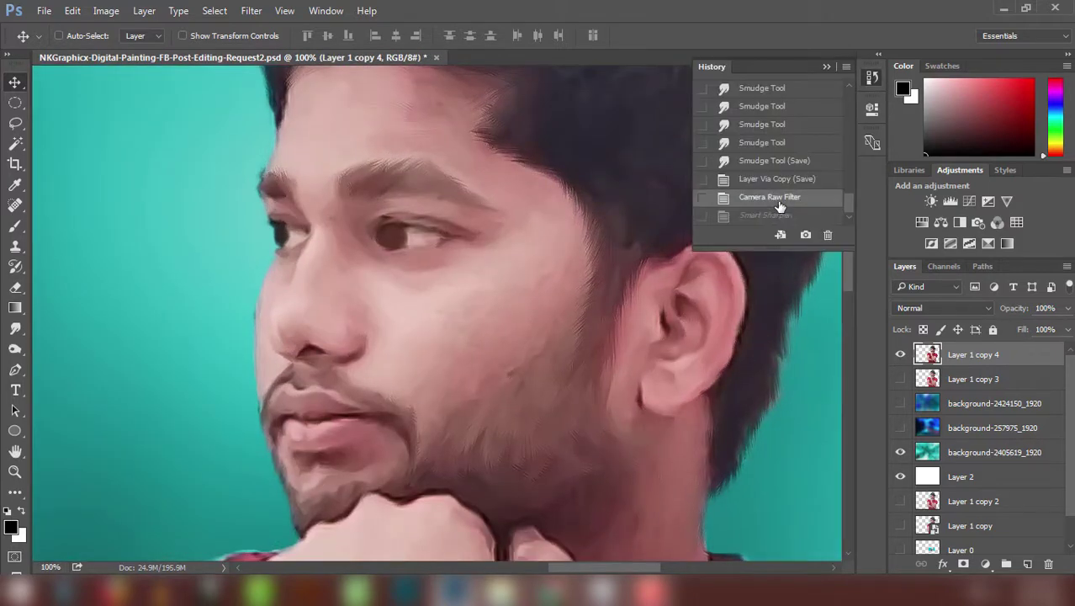
left_click(786, 217)
Step: Open the Imagenomic filters in the Filter menu
left_click(632, 192)
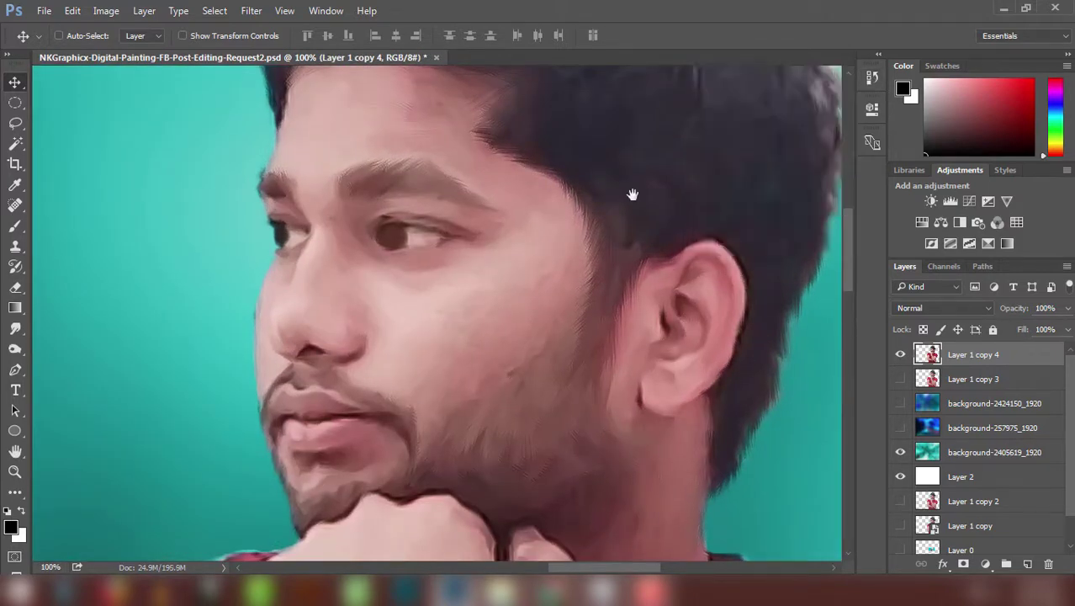
scroll(621, 279, "down", 4)
left_click(251, 10)
Step: Try Noiseware with luminance protection 6, sharpening 19, and Mid/Low/Very Low frequency noise raised
left_click(488, 343)
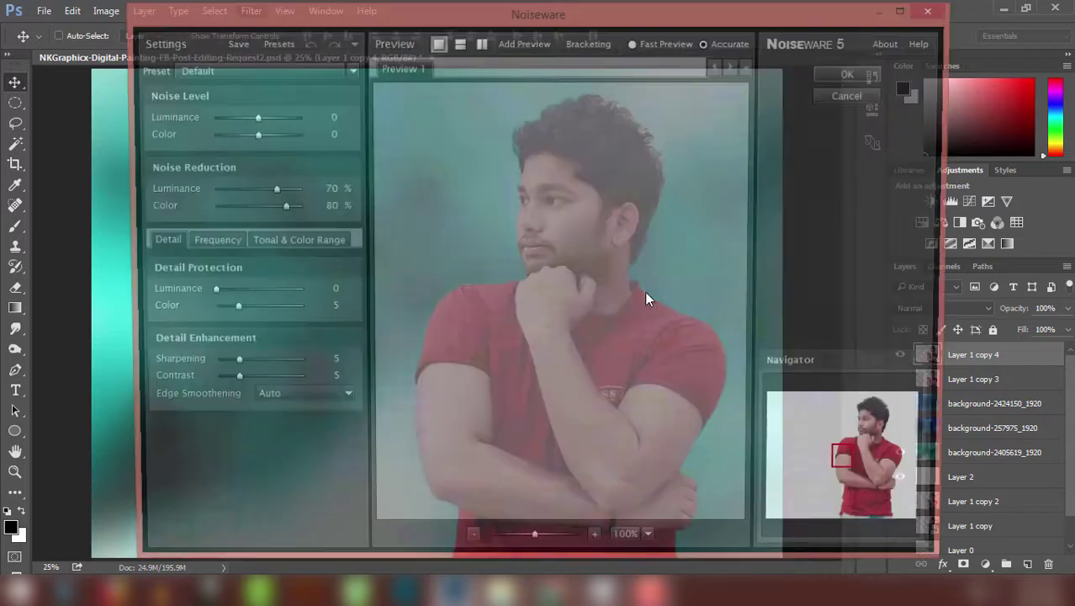
left_click(480, 42)
left_click_drag(516, 228, 490, 328)
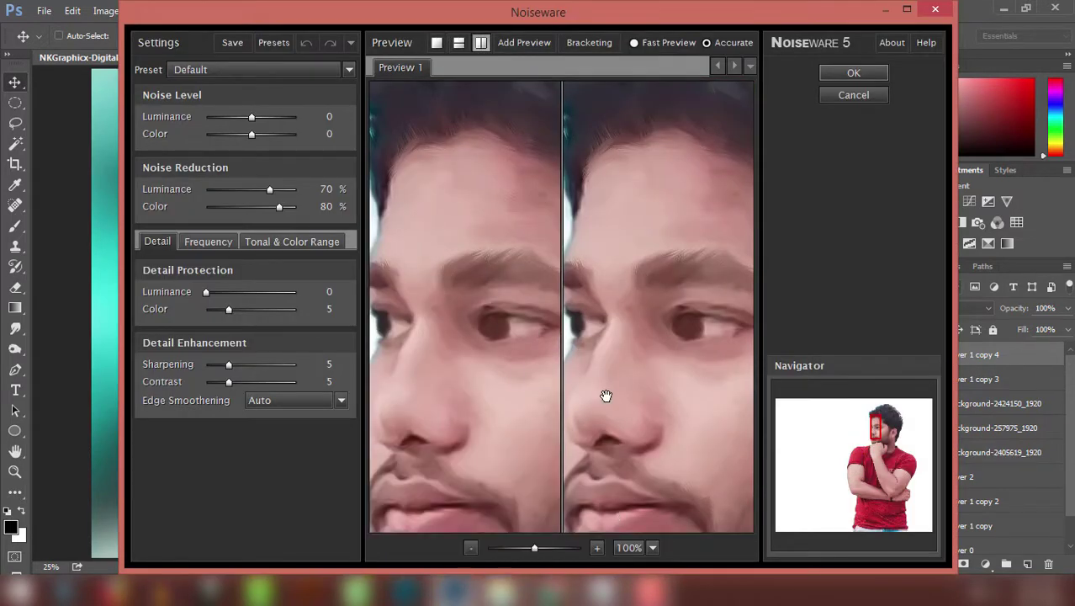
left_click_drag(206, 291, 233, 292)
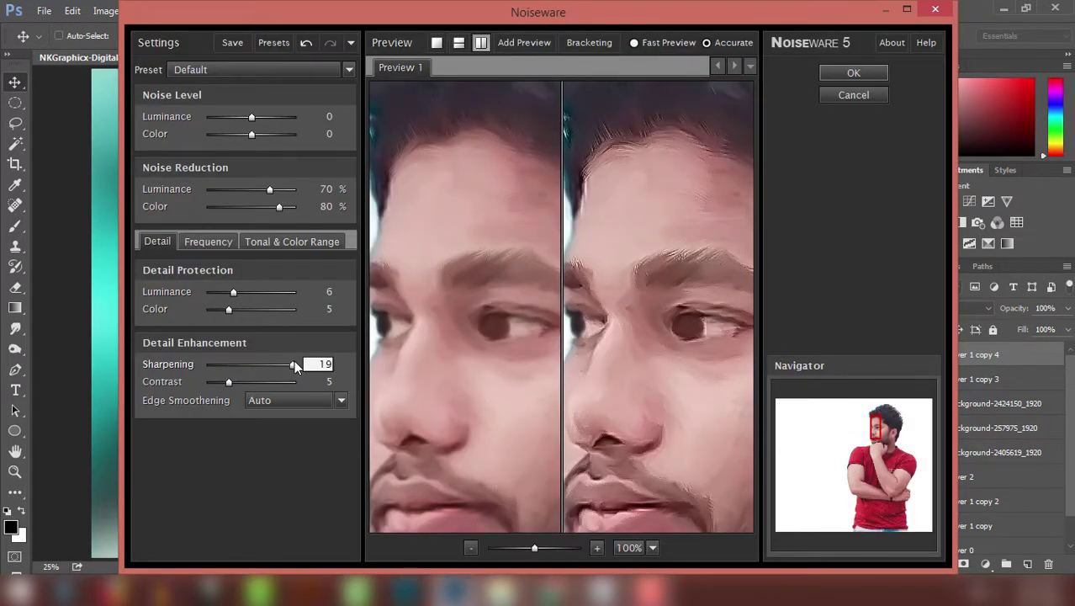
left_click_drag(228, 365, 224, 366)
left_click(208, 243)
left_click_drag(268, 308, 312, 308)
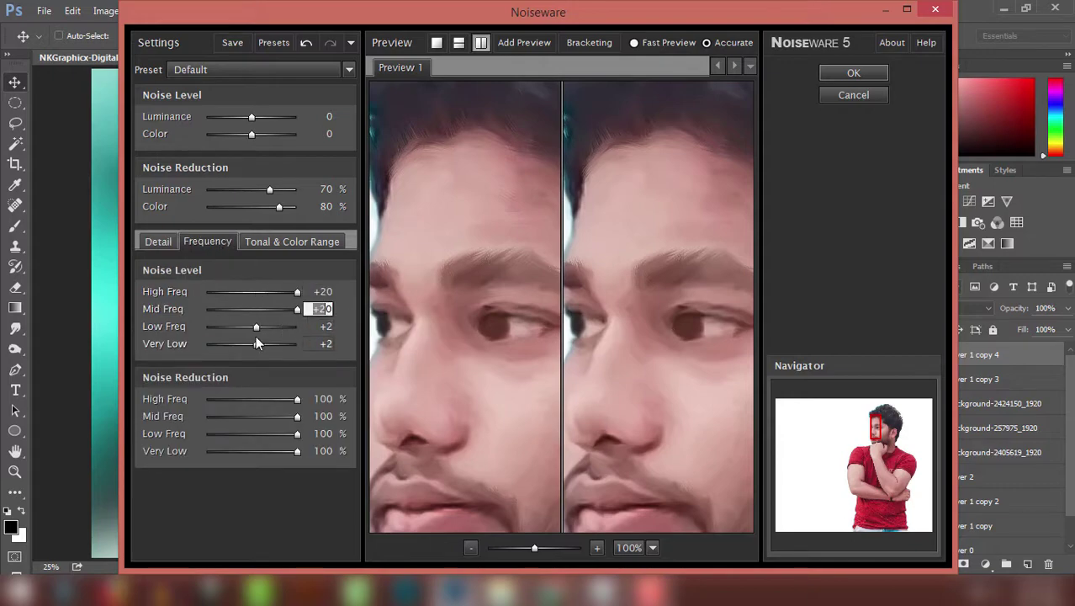
left_click_drag(257, 327, 307, 327)
left_click_drag(256, 344, 307, 344)
key("Return")
Step: Run GREYCstoration noise removal on 'Layer 1 copy 4'
left_click(251, 10)
left_click(528, 276)
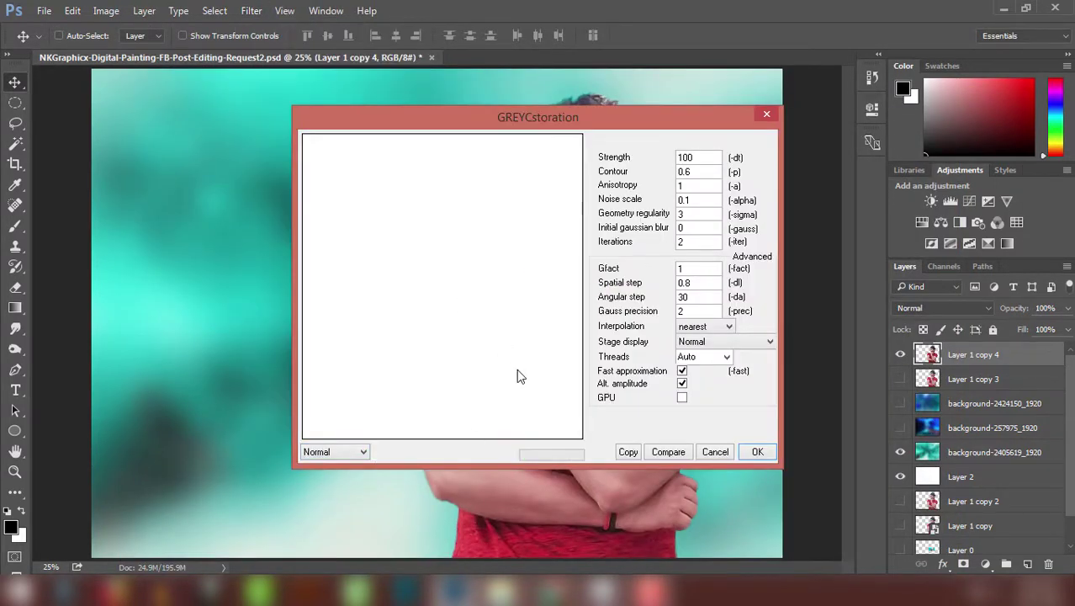
left_click(757, 452)
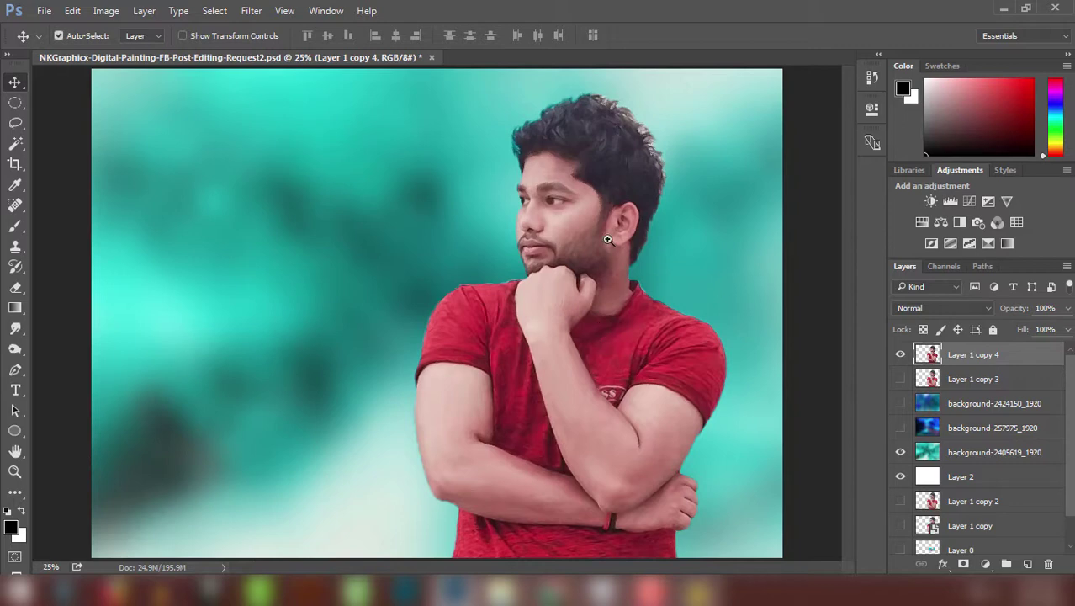
Step: Zoom into the face and compare before and after GREYCstoration in History
left_click(607, 239)
left_click(519, 232)
mouse_move(519, 233)
left_mouse_down()
mouse_move(636, 109)
mouse_move(610, 293)
left_mouse_up()
left_click(873, 77)
left_click(748, 202)
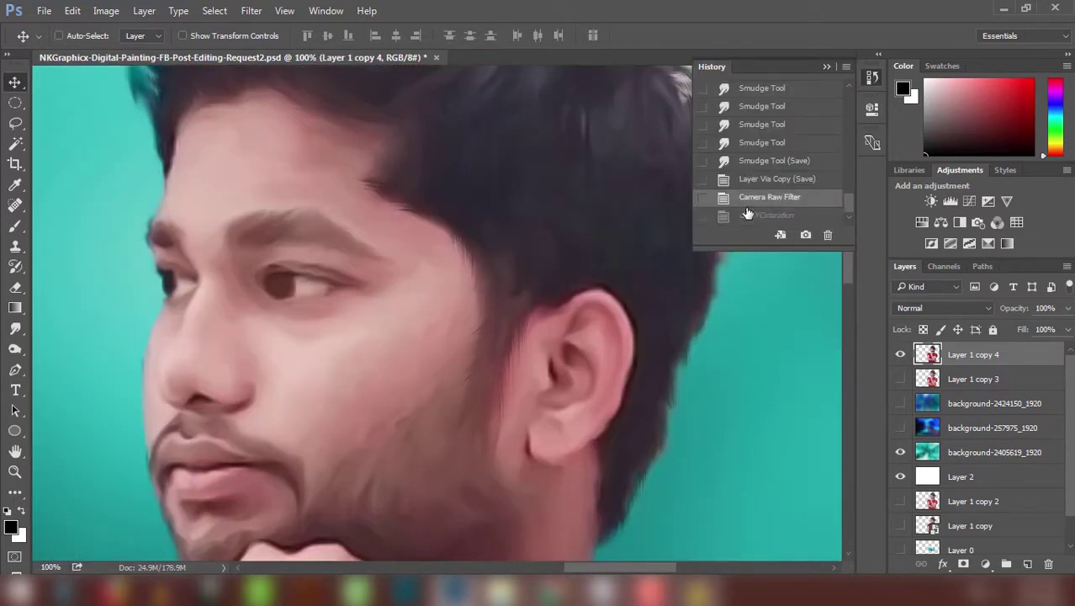
left_click(759, 216)
left_click(761, 198)
left_click(772, 216)
key("ctrl+0")
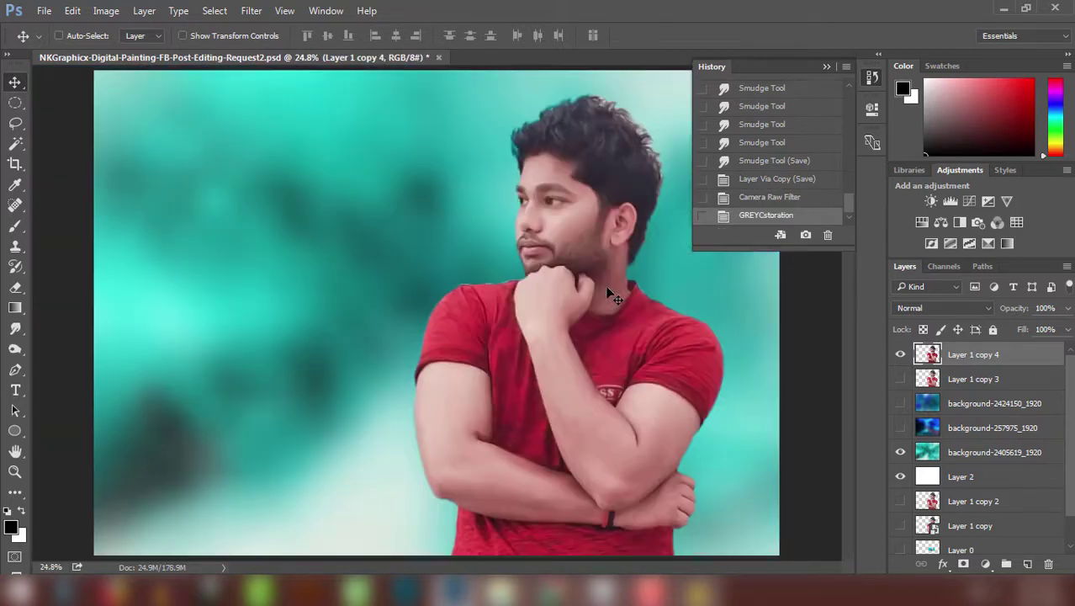
Step: Duplicate the portrait layer and apply High Pass at 8.9 px radius
key("ctrl+j")
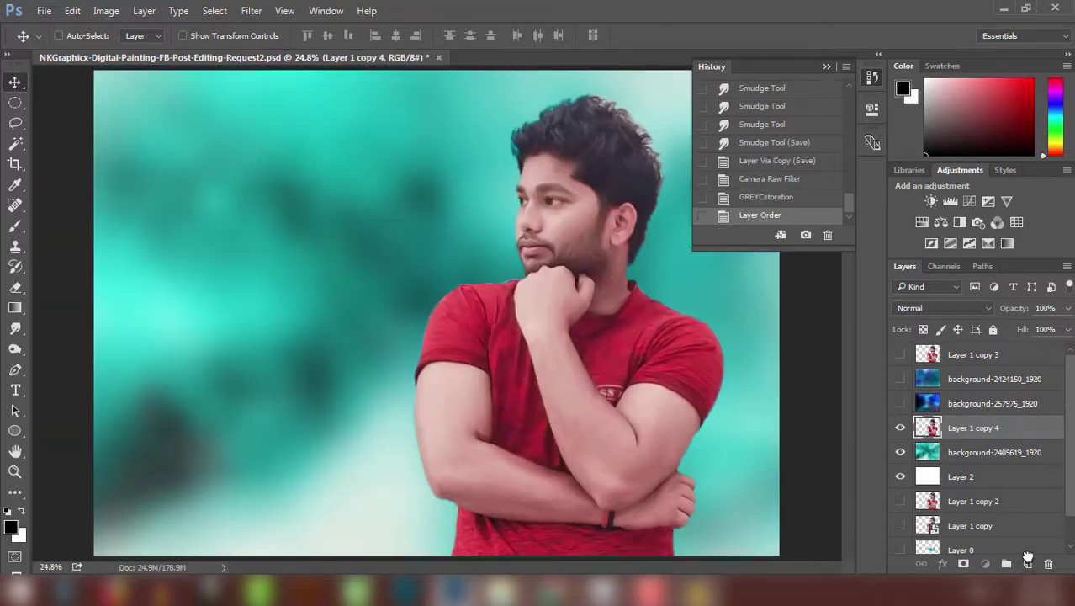
left_click(251, 10)
left_click(278, 26)
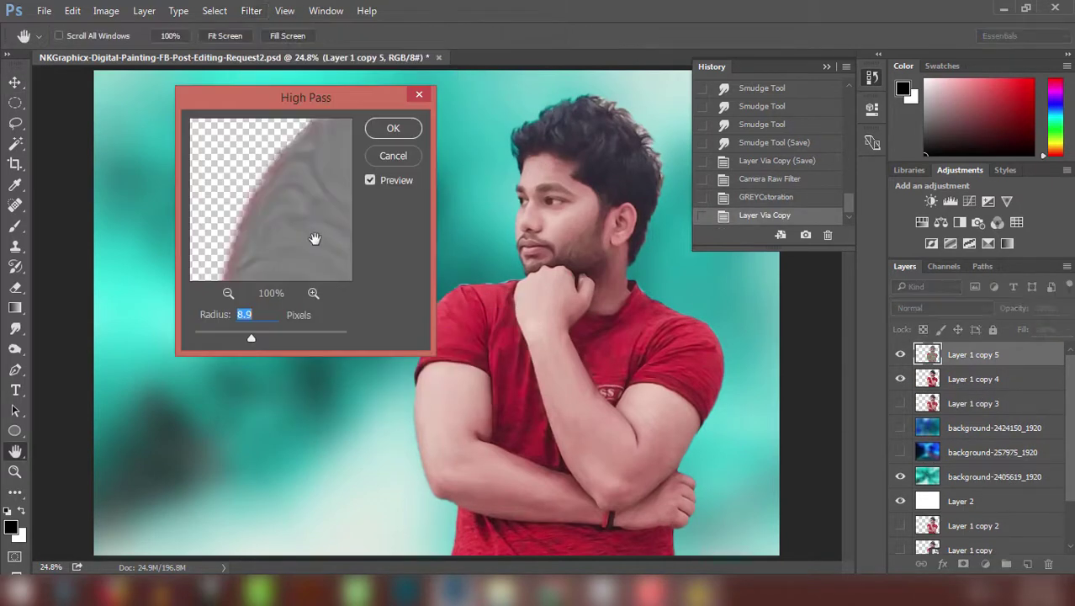
left_click_drag(248, 333, 240, 332)
key("Return")
Step: Make the high-pass copy visible in Overlay blend mode at 50% opacity
key("v")
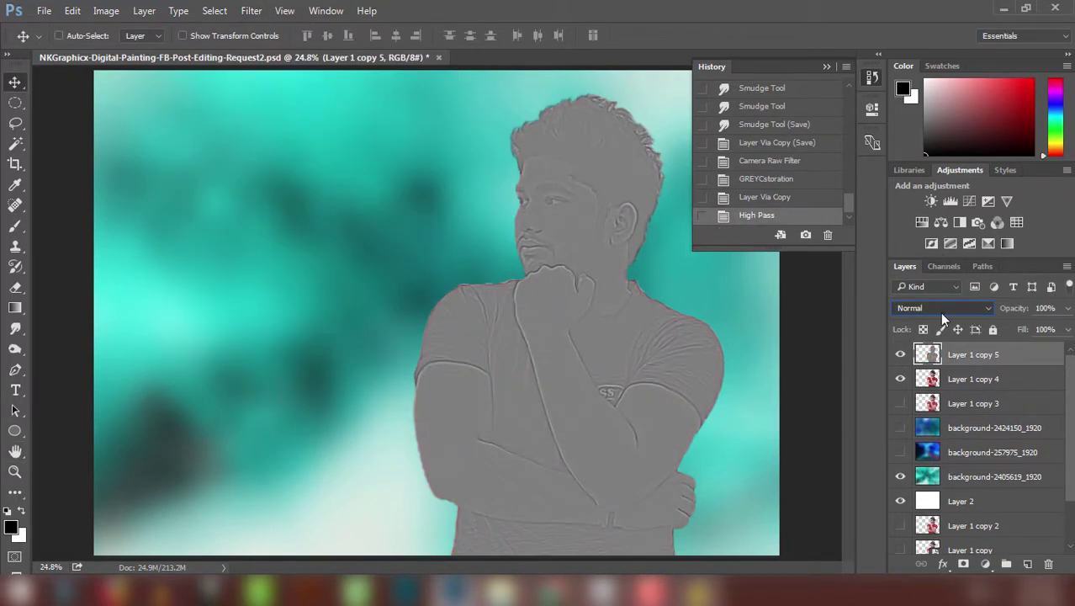
left_click(940, 308)
left_click(919, 144)
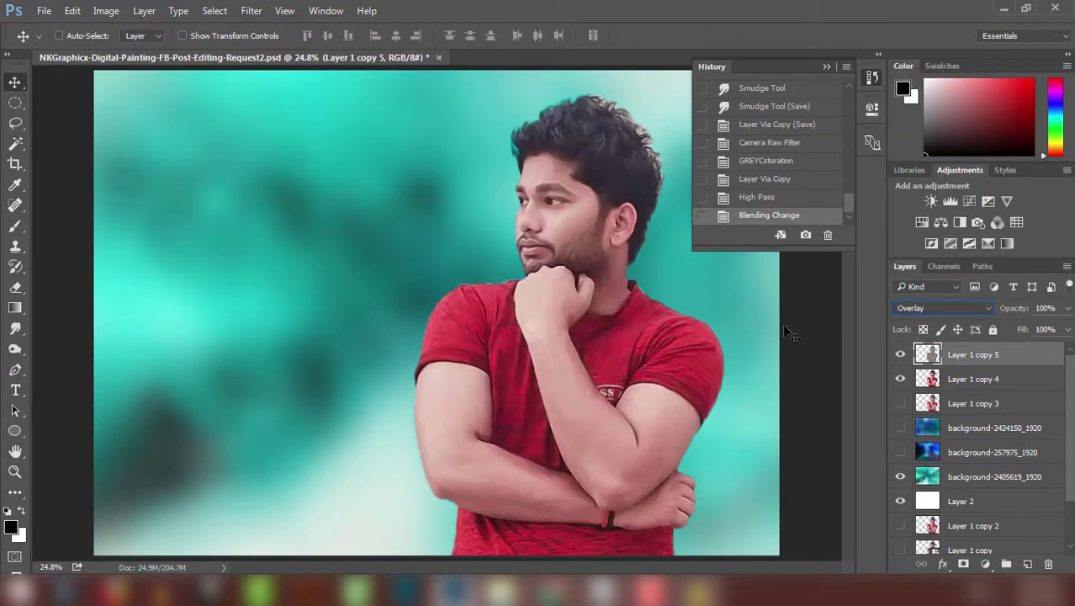
left_click(900, 356)
scroll(546, 272, "up", 3)
scroll(545, 271, "up", 1)
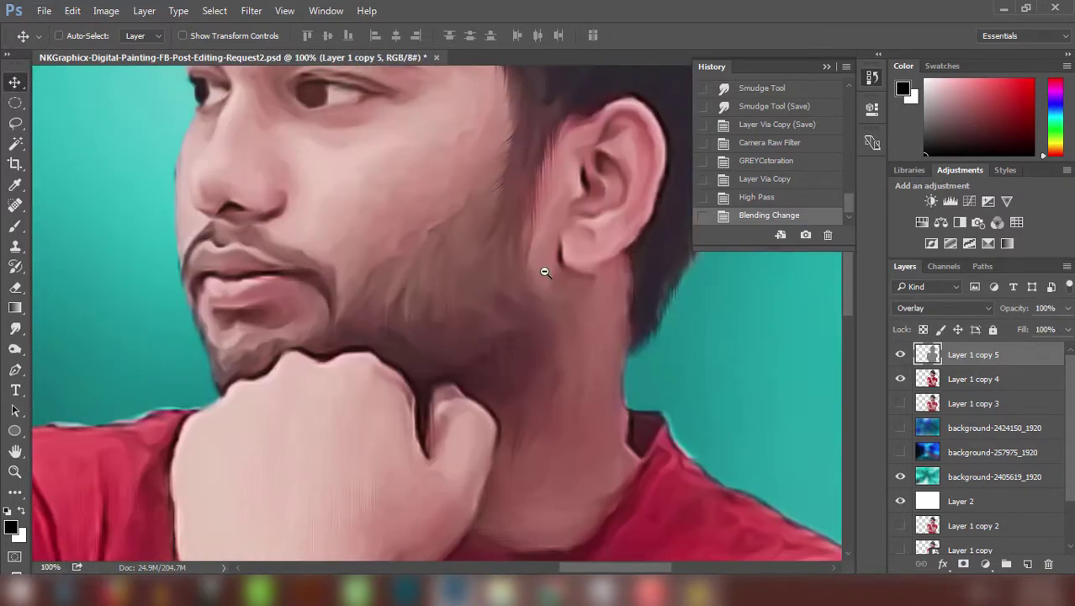
scroll(548, 270, "down", 2)
key("6")
key("7")
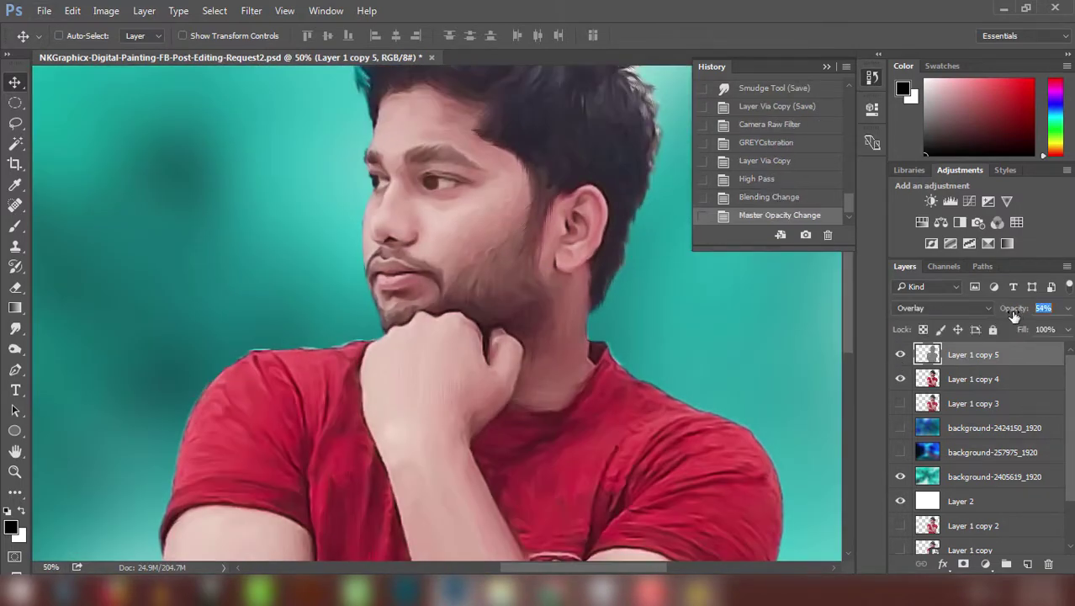
key("5")
scroll(437, 273, "down", 2)
Step: Sample the teal background colour and turn on the blue blurred background layer
key("b")
left_click(300, 221, "alt")
key("v")
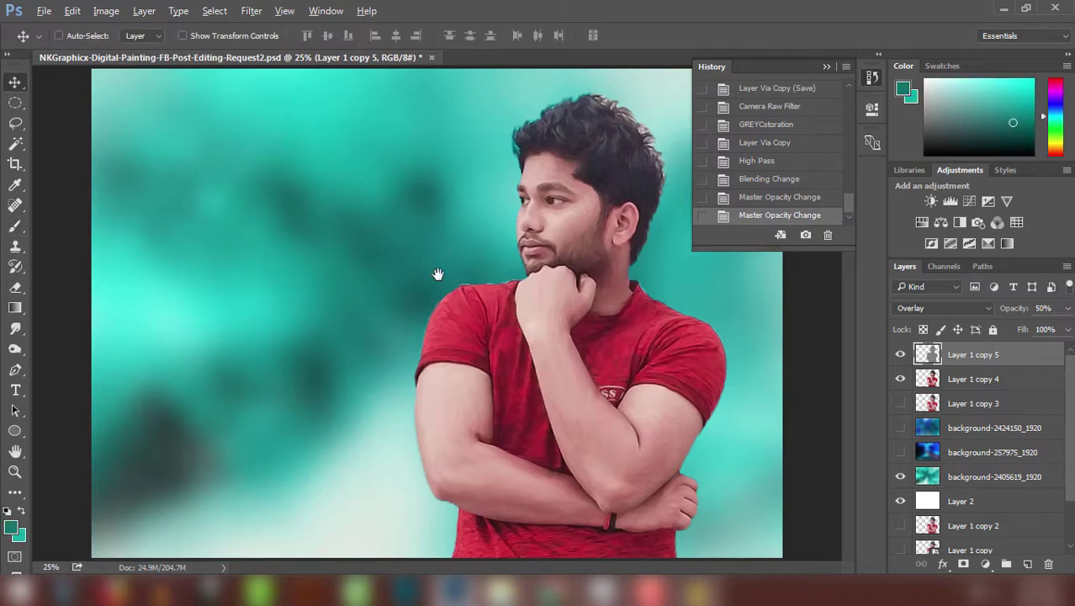
scroll(437, 274, "down", 1)
left_click(974, 403)
left_click(900, 428)
left_click(993, 427)
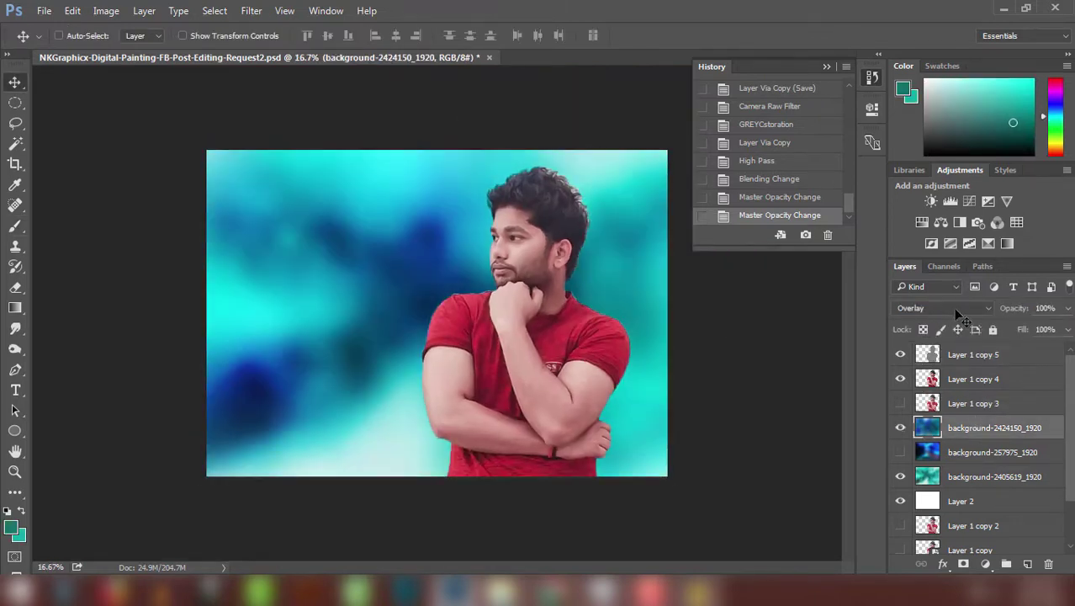
Step: Set the blue background layer to Normal blending at 30% opacity
left_click(953, 307)
left_click(960, 284)
left_click(953, 308)
left_click(913, 8)
key("5")
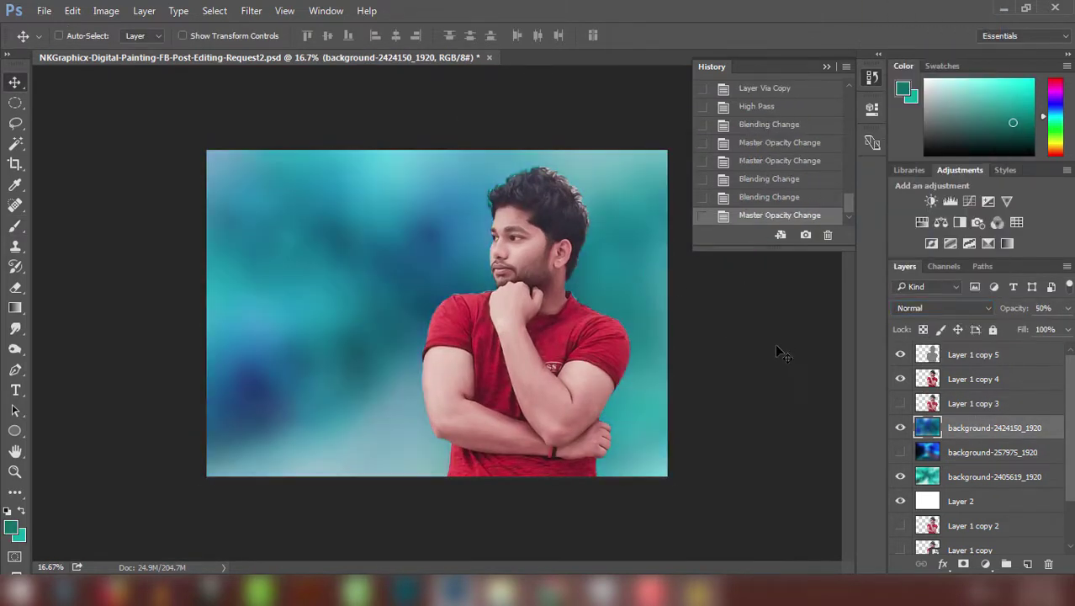
key("3")
Step: On a new layer, paint a large soft teal patch near the head
left_click(1028, 568)
key("ctrl+plus")
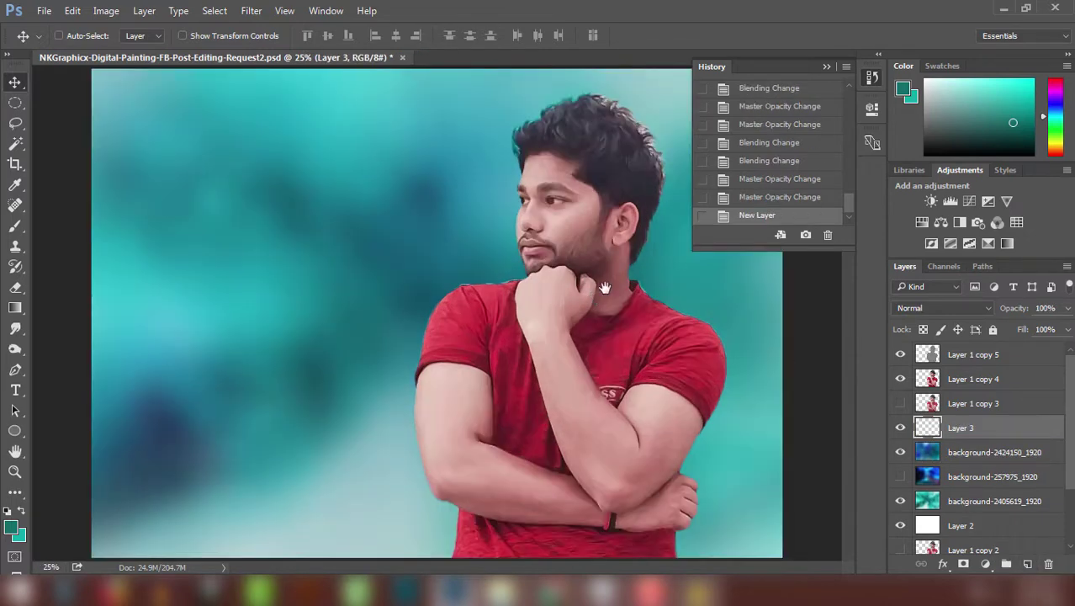
key("ctrl+plus")
key("b")
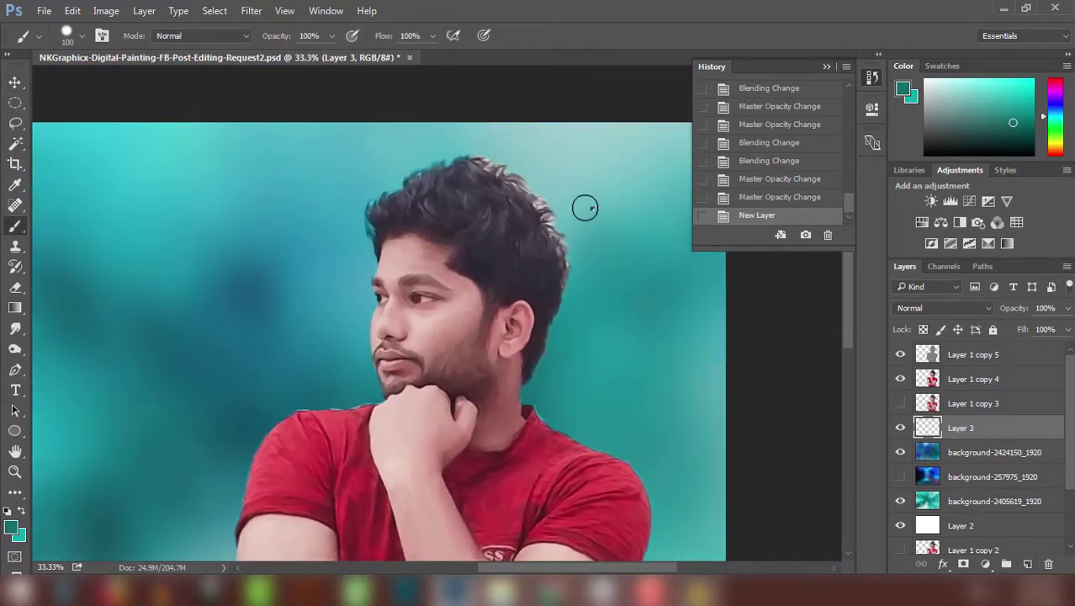
right_click(586, 207)
left_click(582, 305)
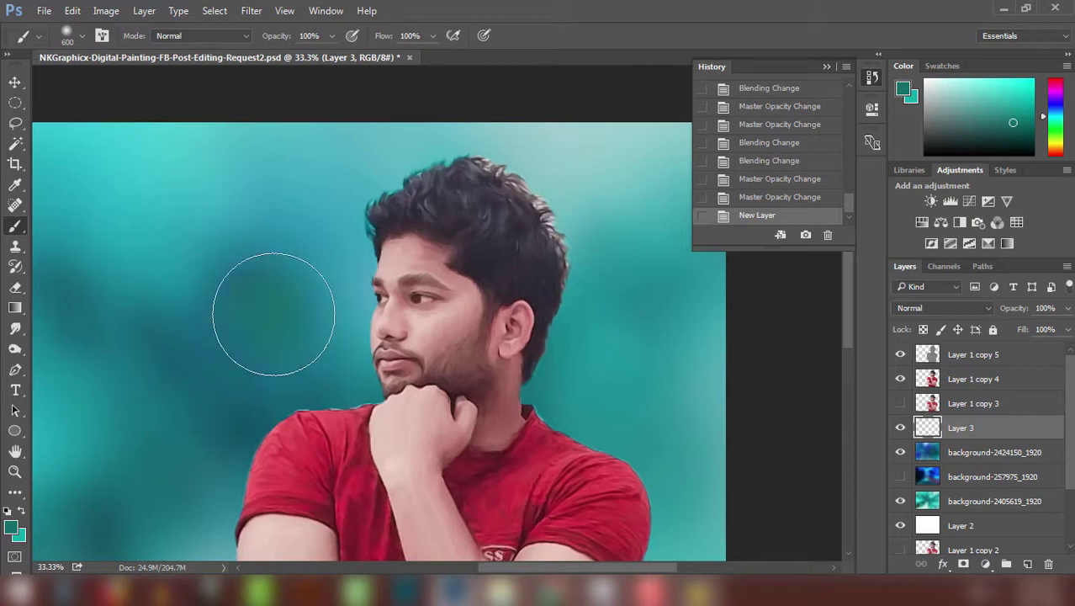
left_click_drag(259, 308, 324, 312)
Step: Resize the teal patch over the hair and move it above Layer 1 copy 4
key("ctrl+t")
left_click_drag(371, 421, 623, 497)
key("Return")
key("v")
left_click_drag(580, 269, 595, 276)
key("ctrl+bracketright")
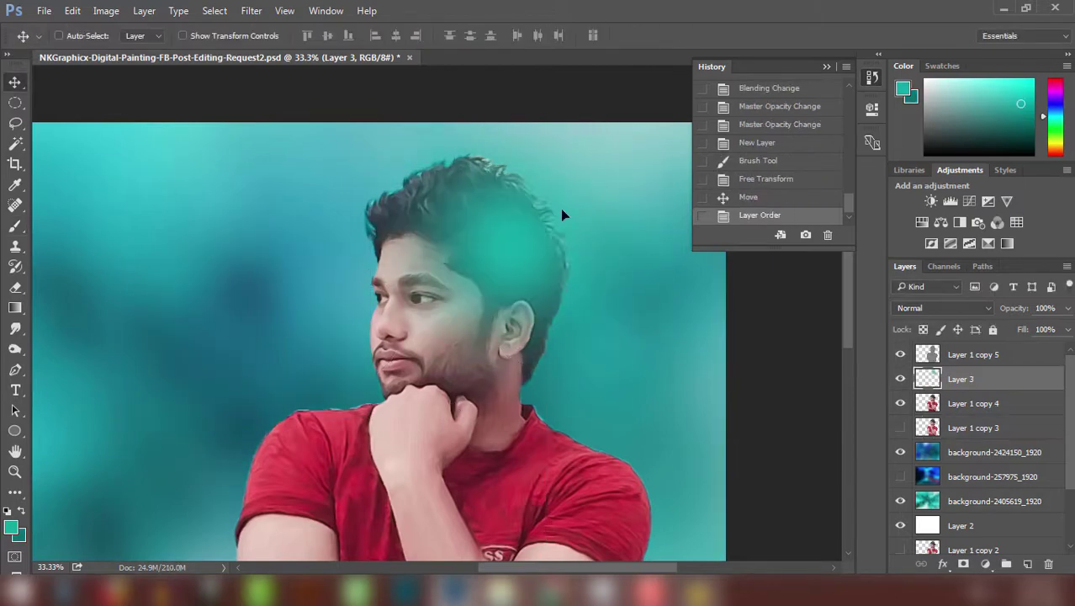
left_click_drag(561, 216, 669, 257)
Step: Blend the teal layer as Overlay and nudge the glow over the hair
left_click(942, 308)
left_click(911, 158)
left_click(942, 308)
left_click(907, 147)
key("ctrl+minus")
left_click(872, 76)
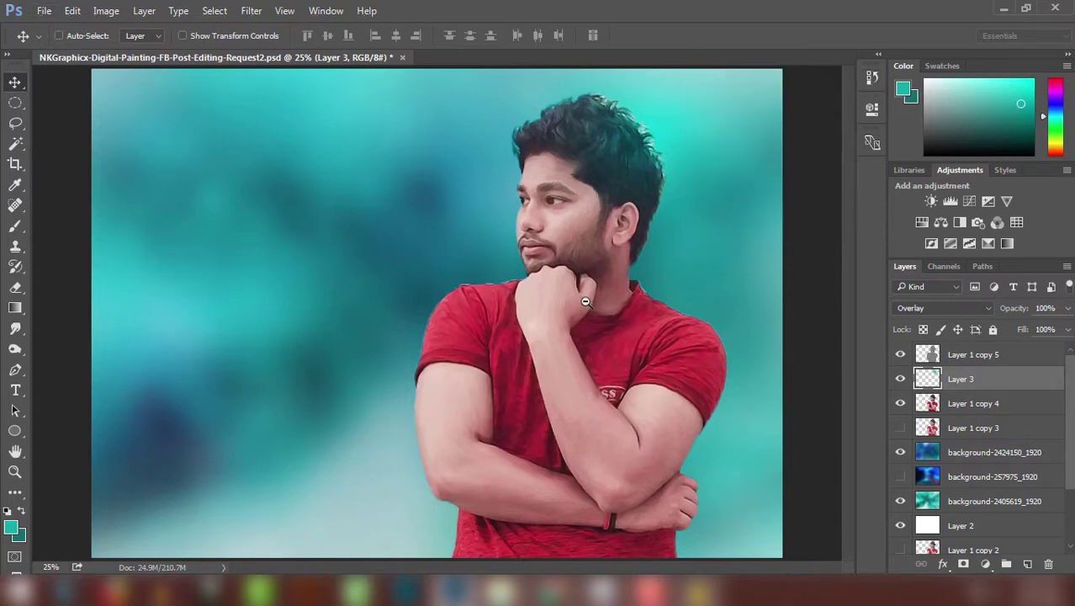
left_click_drag(668, 146, 655, 150)
key("ctrl+minus")
key("ctrl+plus")
key("ctrl+plus")
key("ctrl+plus")
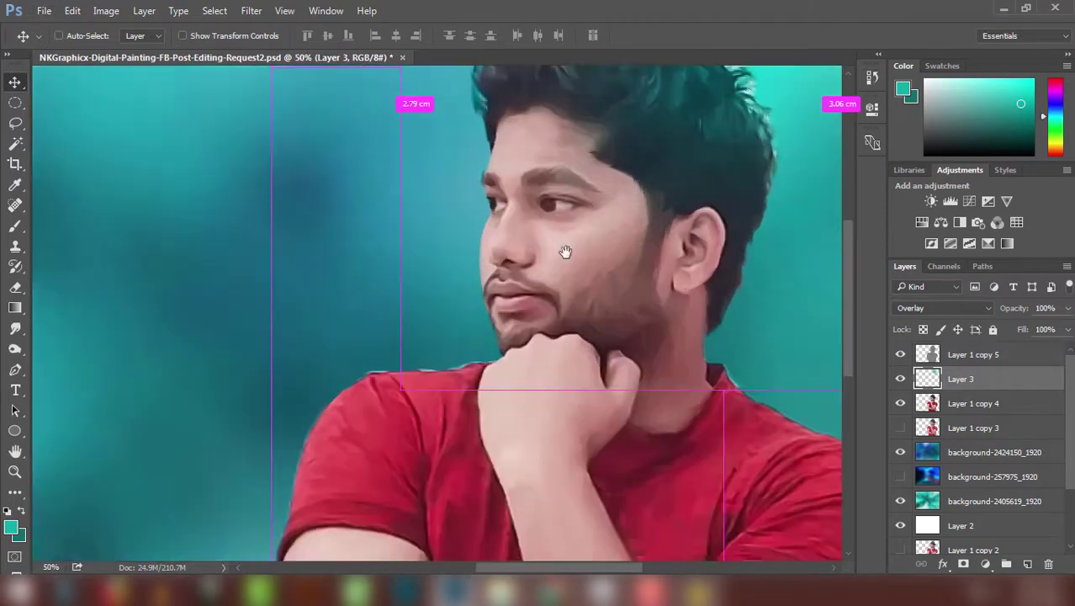
key("ctrl+shift+alt+n")
Step: On a new layer, paint a teal line down the nose edge with a 14 px brush
key("ctrl+plus")
key("b")
right_click(522, 226)
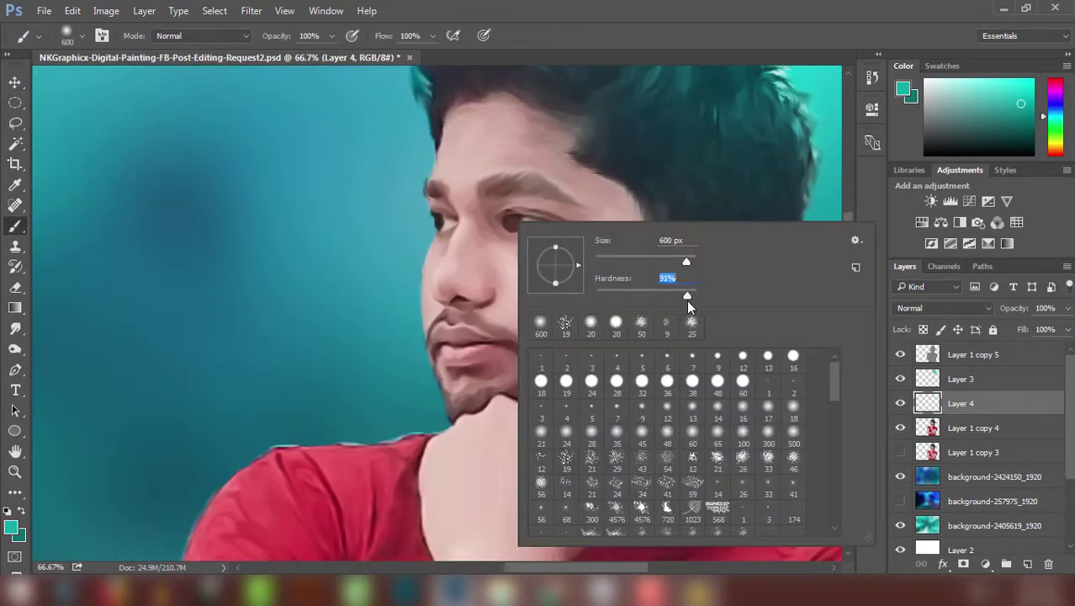
left_click_drag(597, 257, 601, 258)
key("Return")
key("ctrl+plus")
left_click_drag(445, 174, 459, 193)
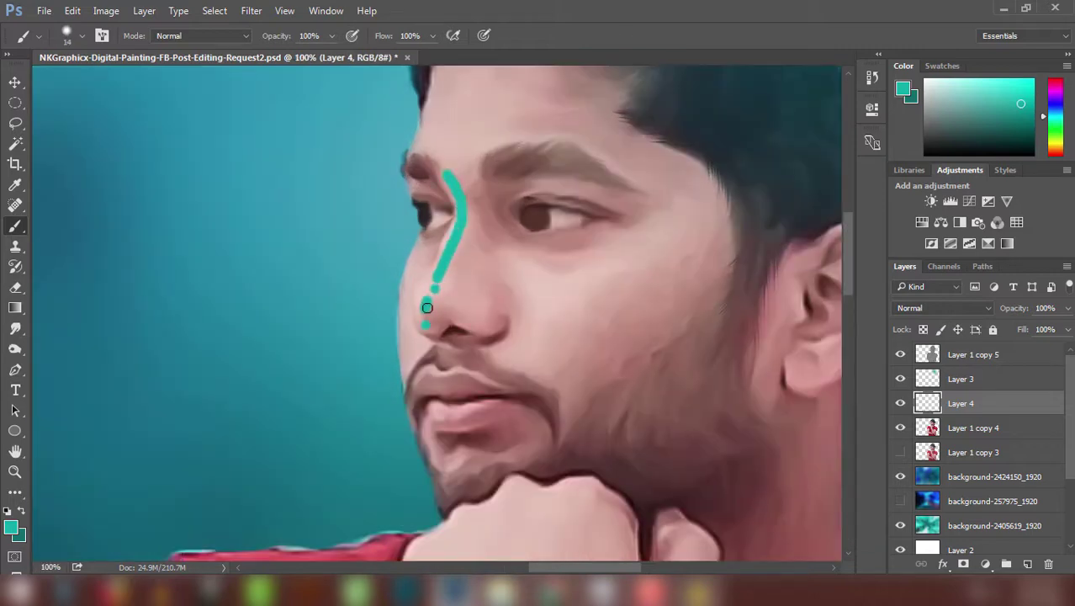
Step: Paint teal rim-light strokes along the cheek and arms
left_click_drag(426, 419, 476, 444)
scroll(438, 429, "down", 5)
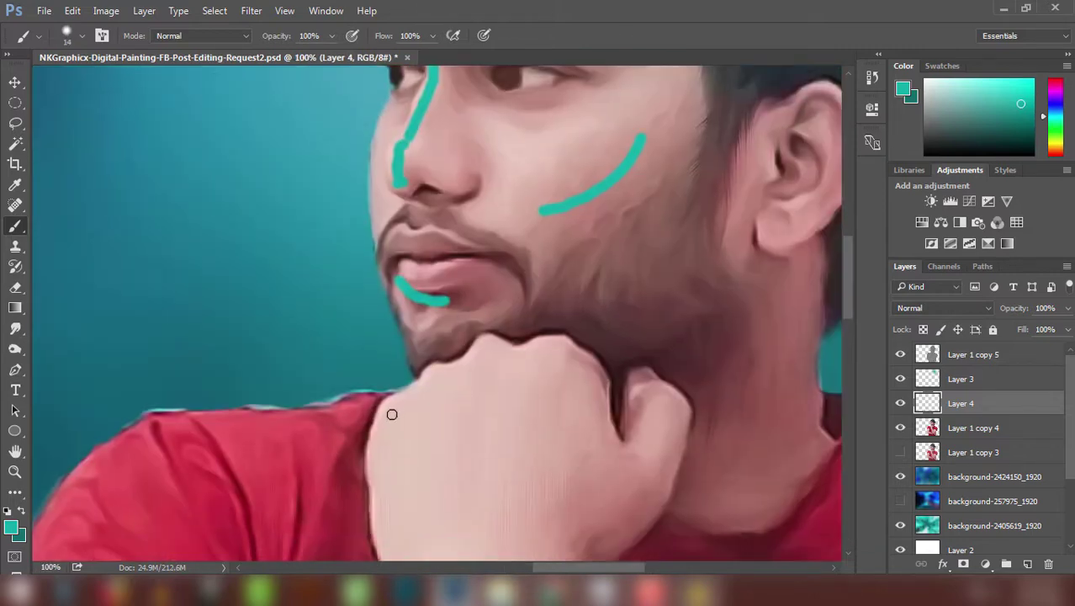
left_click_drag(392, 413, 370, 547)
scroll(370, 547, "down", 5)
left_click_drag(550, 273, 254, 350)
key("ctrl+minus")
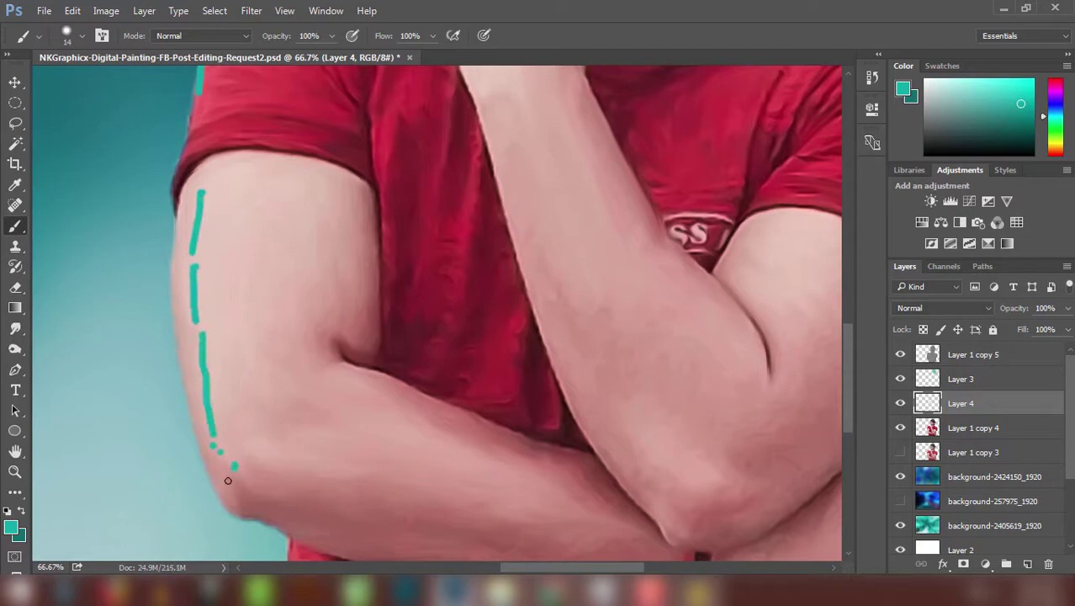
scroll(396, 473, "up", 5)
scroll(445, 351, "down", 6)
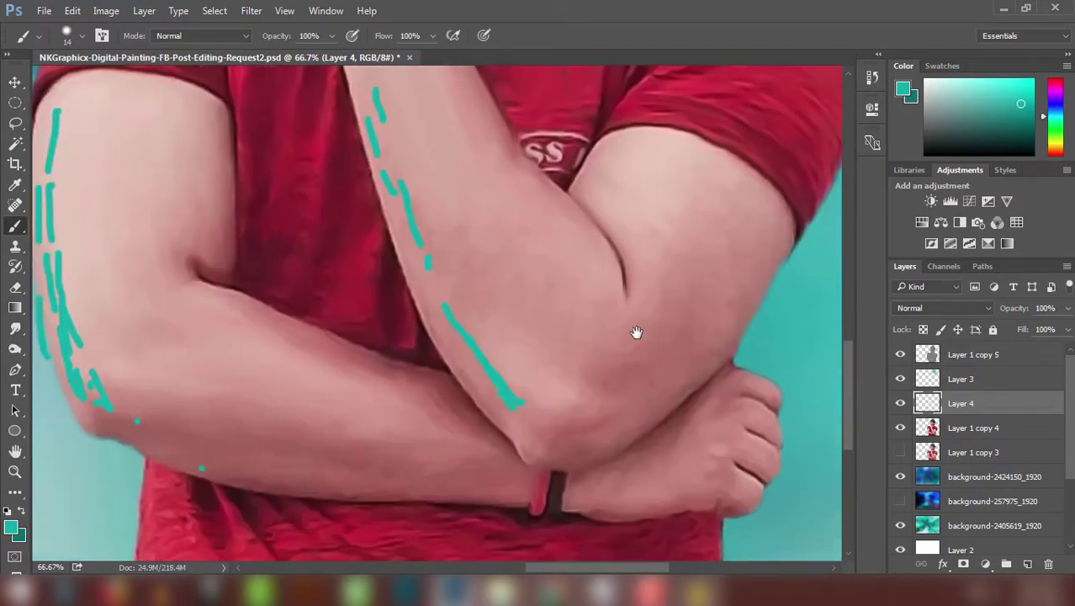
scroll(636, 329, "up", 6)
scroll(589, 353, "up", 5)
scroll(470, 240, "left", 4)
Step: Apply a Gaussian Blur to soften the teal strokes into a glow
left_click(251, 10)
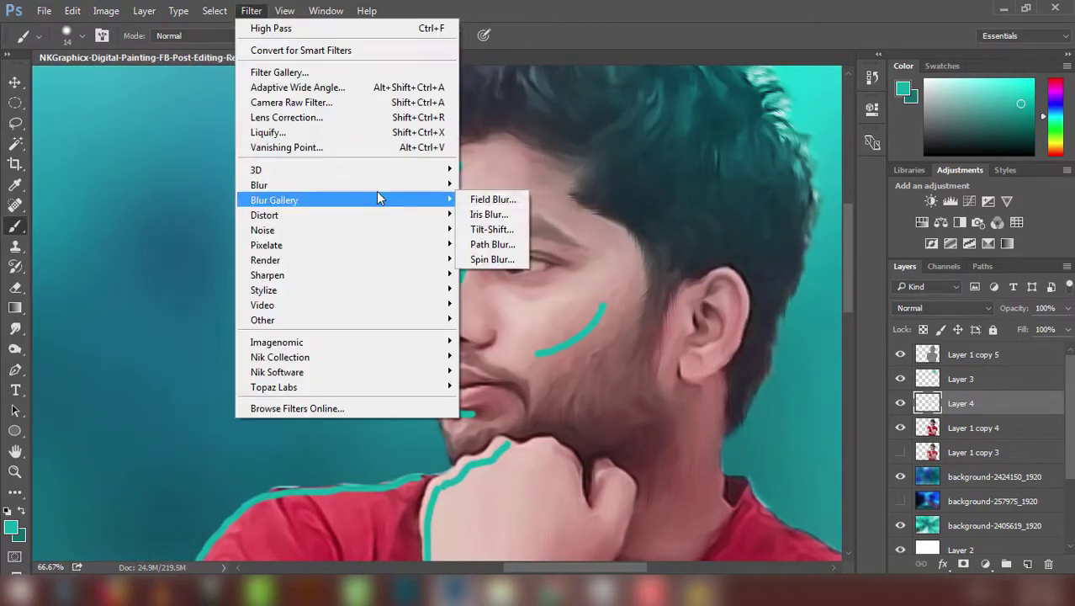
left_click(471, 243)
left_click_drag(707, 368, 751, 367)
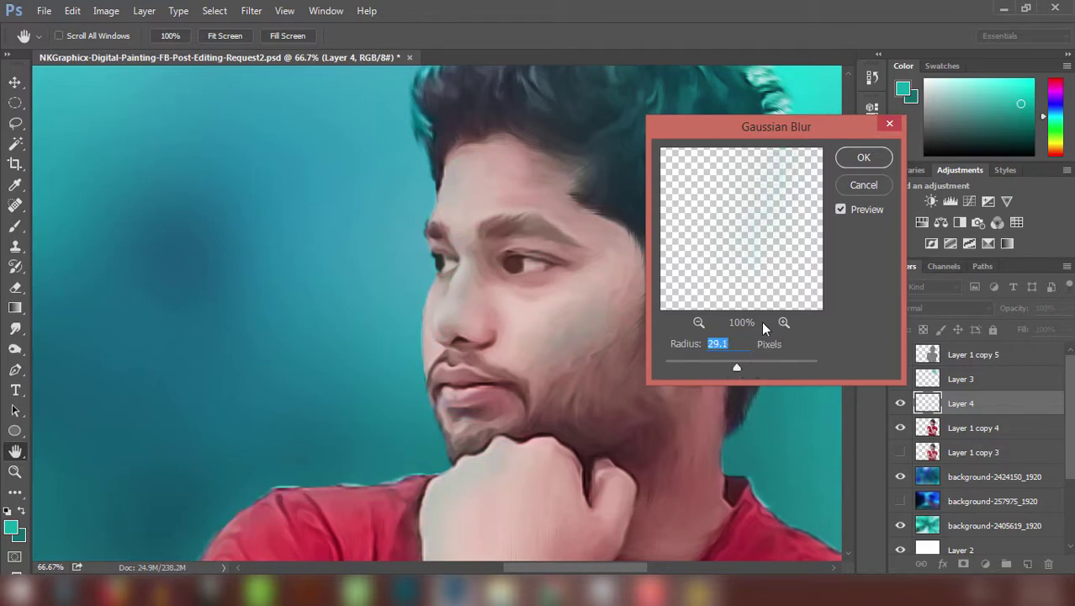
key("Return")
key("b")
Step: Set the teal stroke layer's blend mode to Soft Light and view the whole image
left_click(942, 308)
left_click(922, 158)
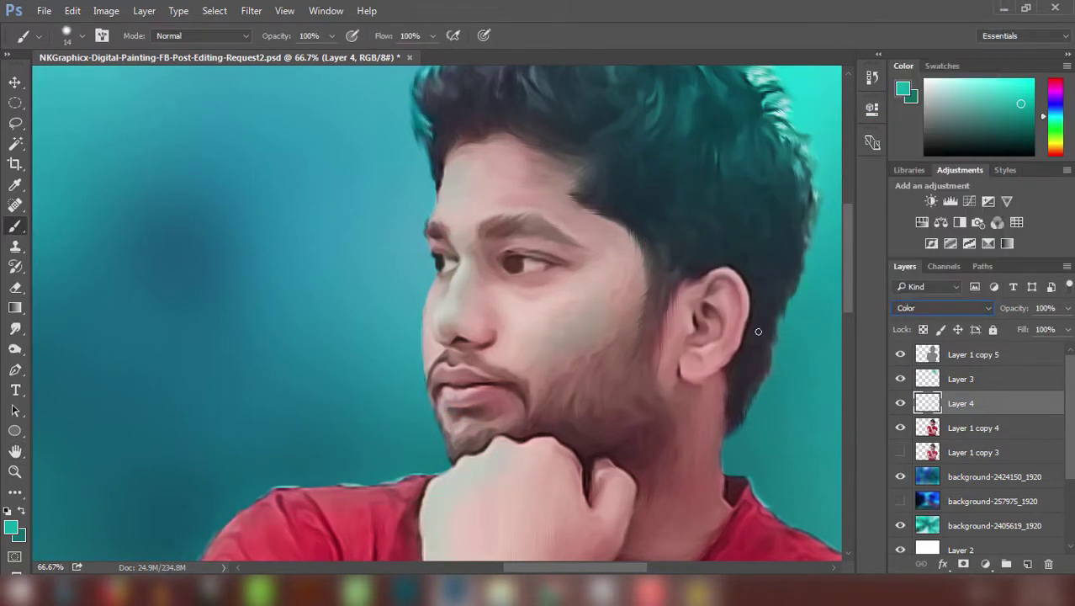
left_click(942, 308)
left_click(942, 284)
left_click(943, 308)
left_click(934, 147)
left_click(951, 308)
left_click(934, 129)
key("ctrl+0")
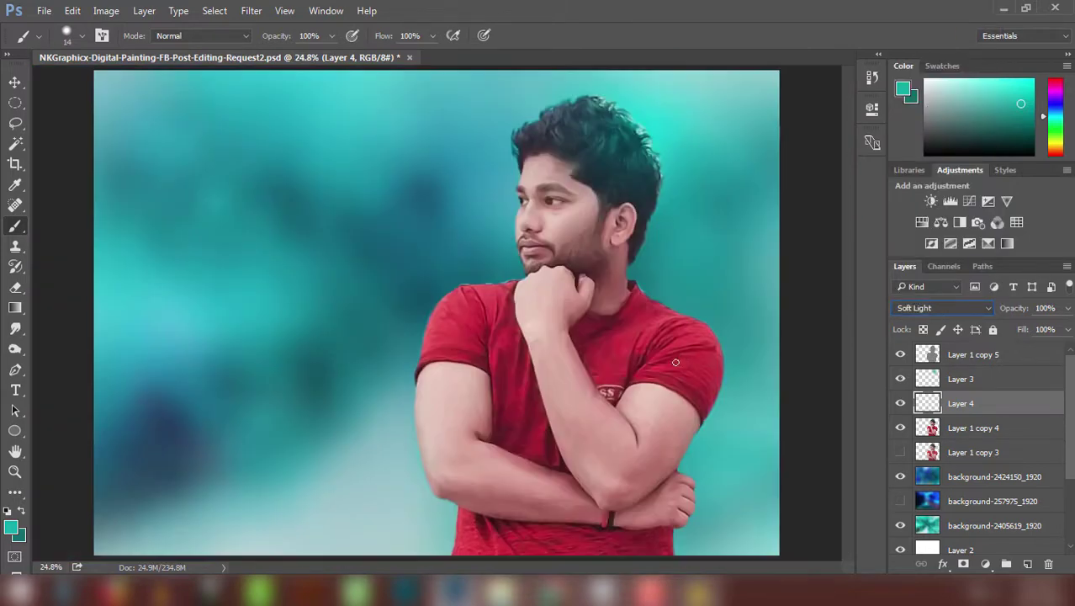
Step: Save the document and shift the foreground colour to a greener teal
key("alt+bracketleft")
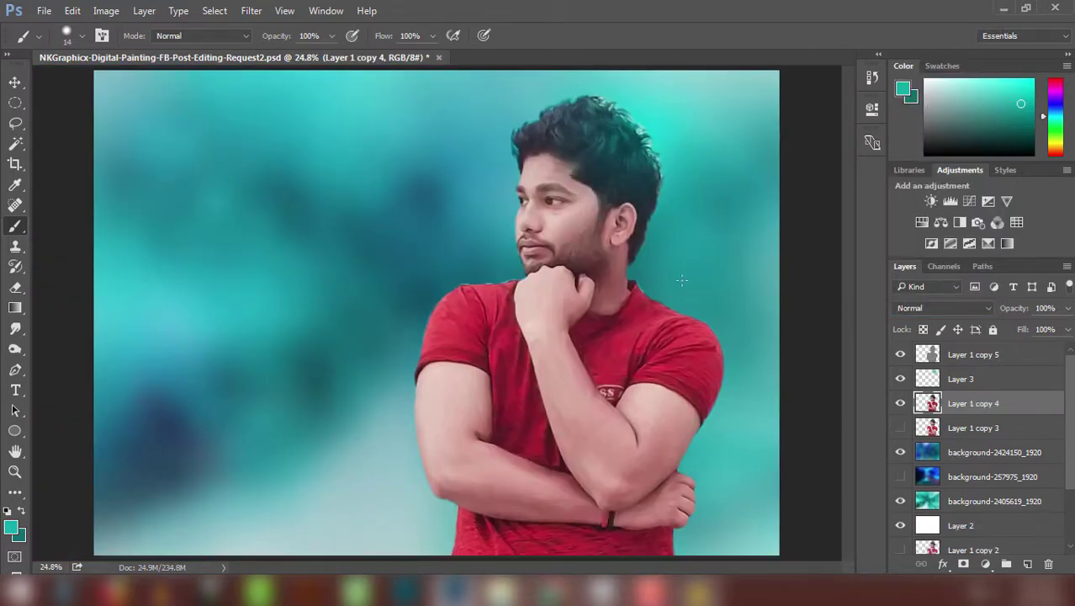
key("ctrl+s")
left_click(11, 527)
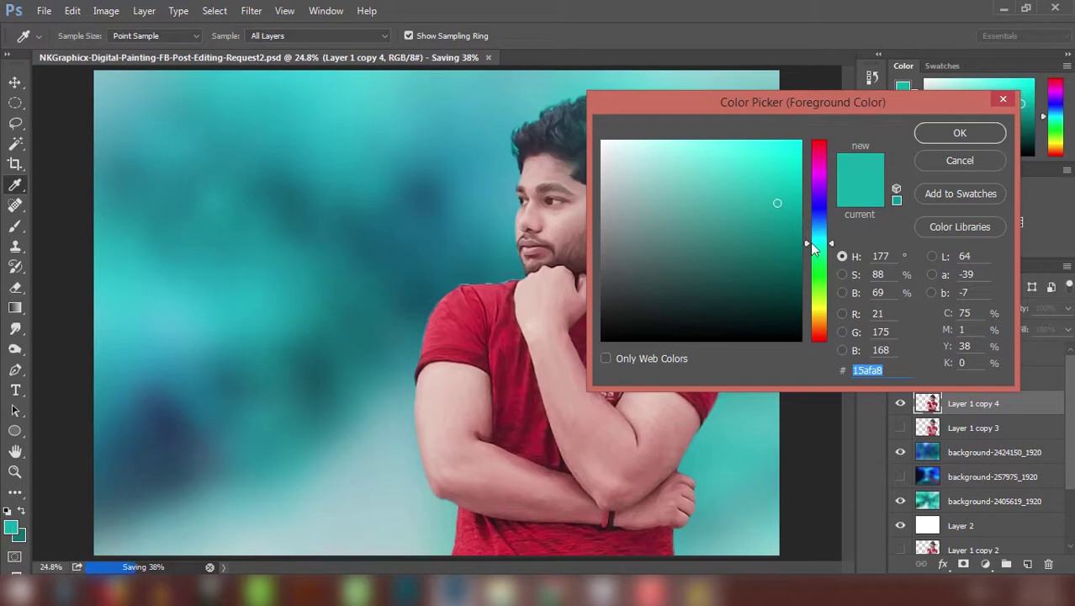
left_click_drag(812, 246, 812, 254)
left_click(960, 133)
Step: Set the Layer 4 tint layer to Overlay blending
key("alt+bracketright")
key("b")
right_click(367, 252)
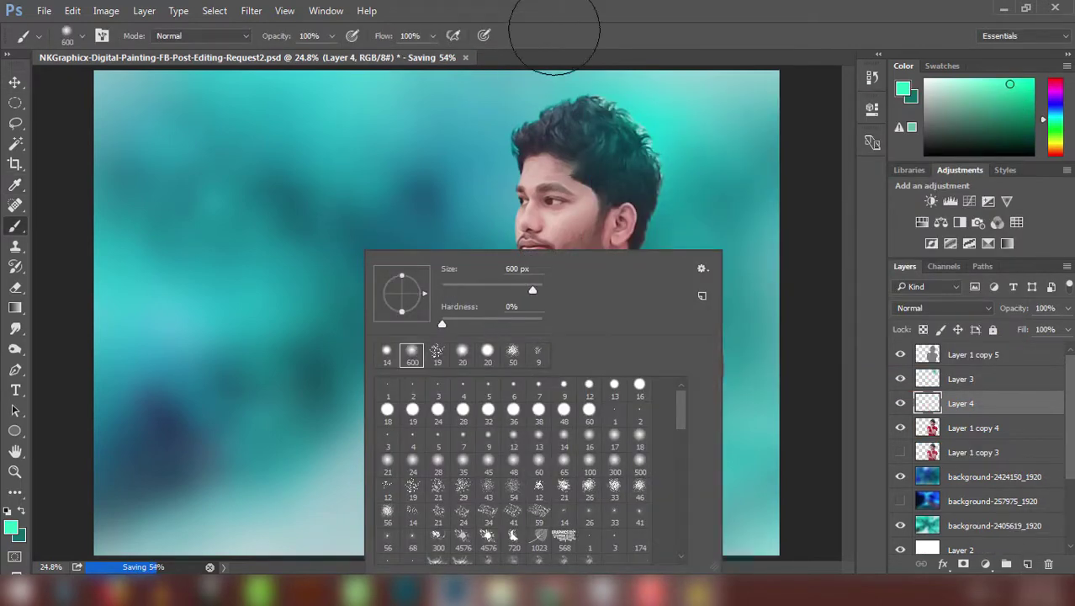
key("Return")
left_click(943, 308)
left_click(934, 145)
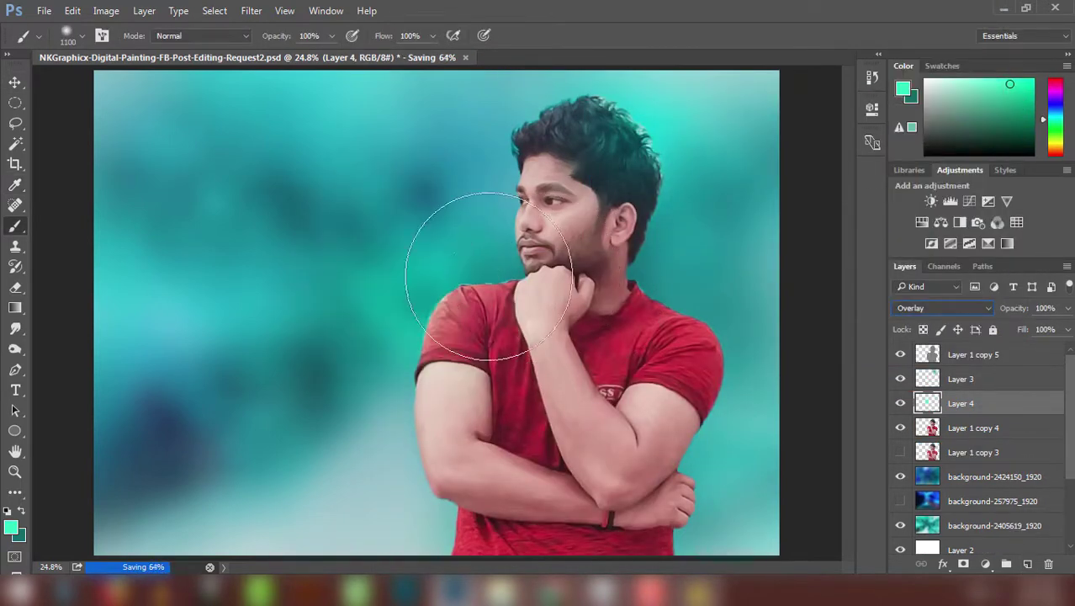
Step: Move the green glow right of the head, below Layer 1 copy 4
key("v")
mouse_move(434, 283)
left_mouse_down()
mouse_move(710, 235)
mouse_move(665, 280)
mouse_move(639, 127)
left_mouse_up()
key("ctrl+bracketleft")
key("ctrl+minus")
key("ctrl+t")
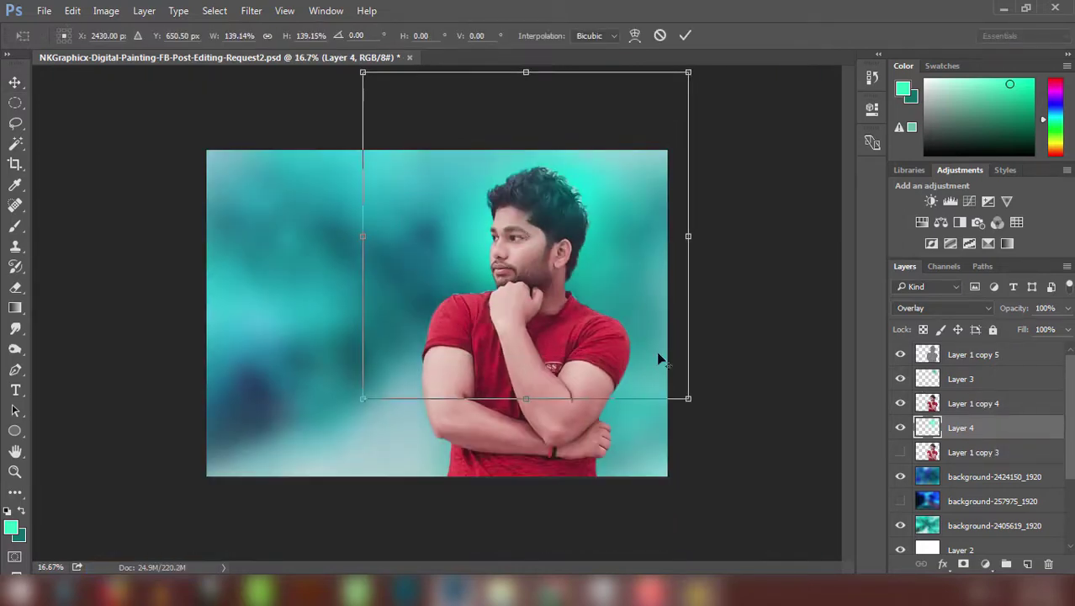
key("Return")
Step: On new Layer 5, dab a pale yellow glow onto the head below Layer 1 copy 4
left_click(1027, 564)
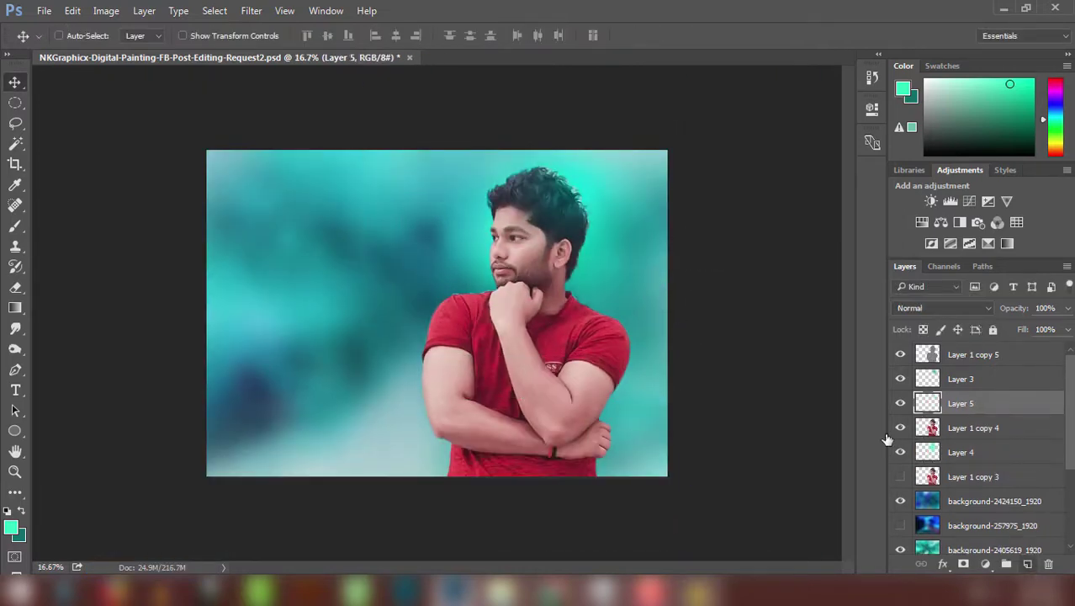
left_click(942, 66)
left_click(899, 86)
key("b")
left_click(547, 202)
key("v")
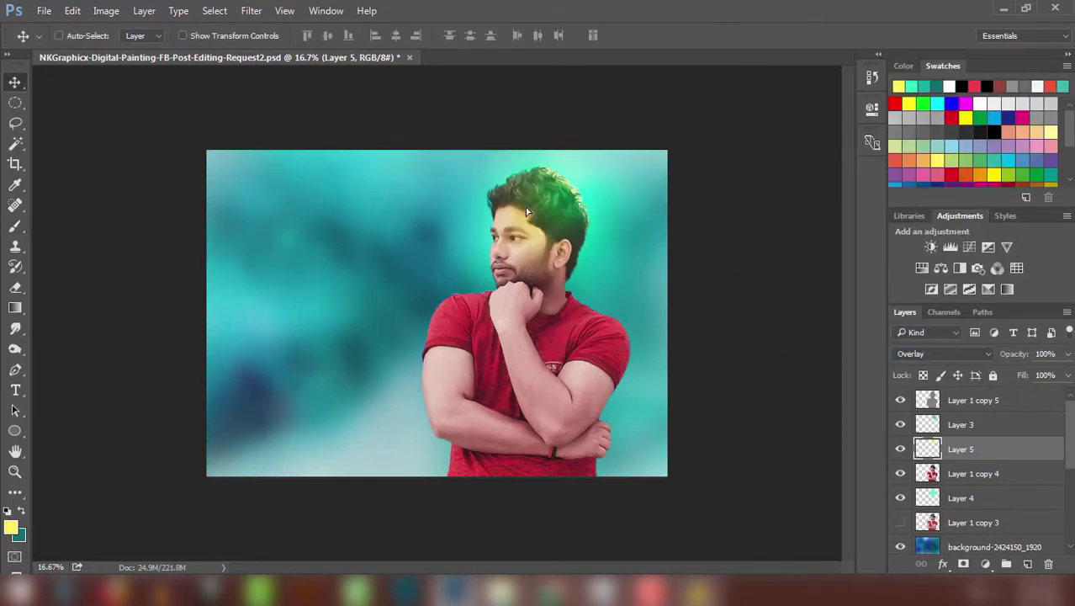
mouse_move(525, 207)
left_mouse_down()
mouse_move(563, 209)
mouse_move(589, 247)
mouse_move(593, 169)
left_mouse_up()
key("ctrl+bracketleft")
Step: Undo the glow shift and repaint the yellow glow over the man's hair
mouse_move(603, 276)
left_mouse_down()
mouse_move(546, 460)
mouse_move(729, 231)
left_mouse_up()
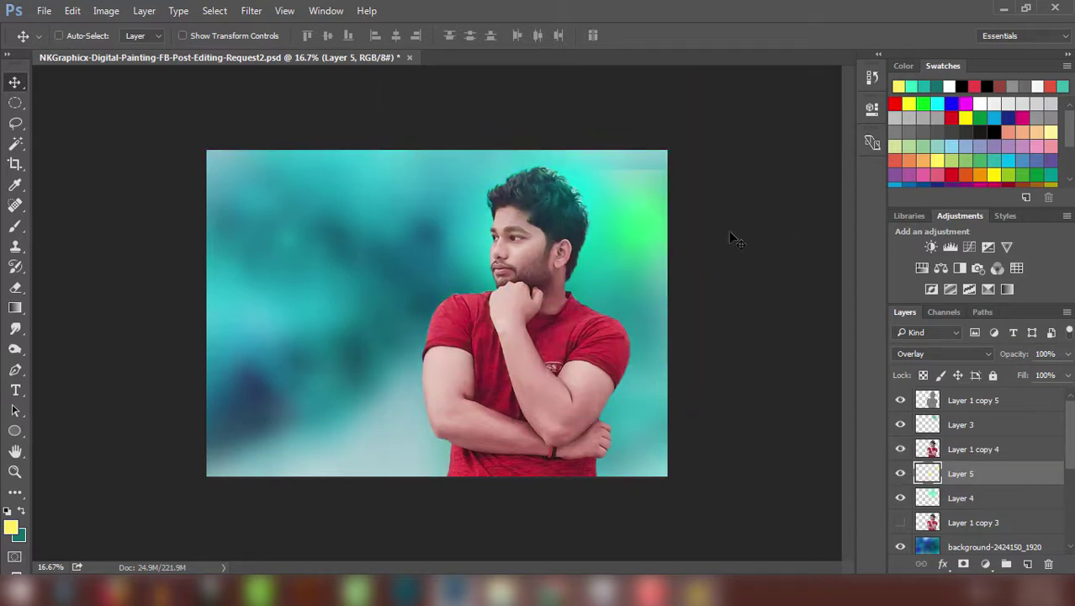
key("ctrl+alt+z")
key("ctrl+alt+z")
key("ctrl+alt+z")
key("b")
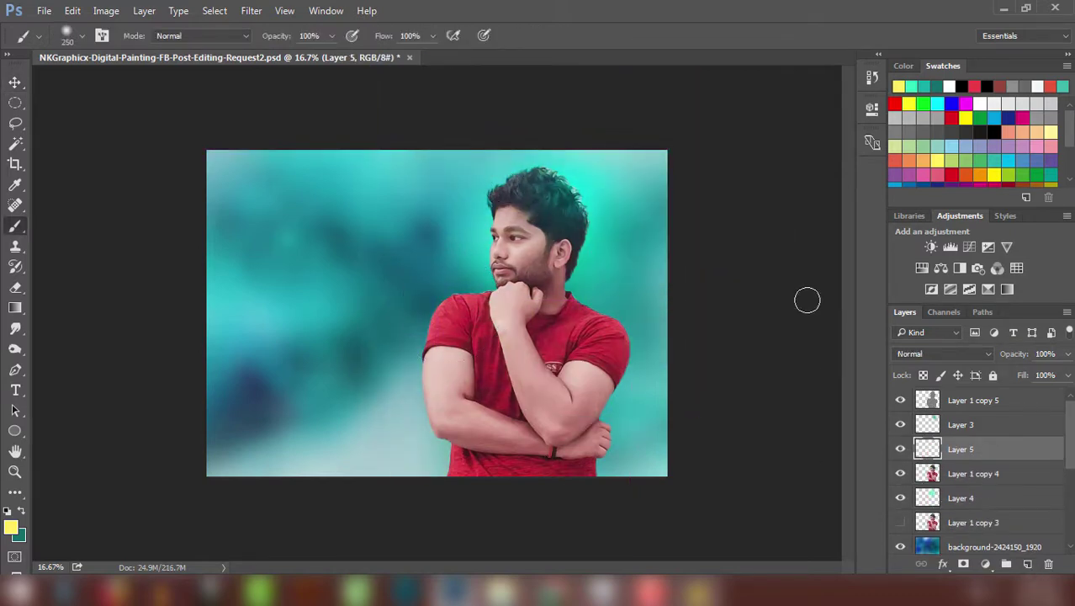
left_click_drag(505, 181, 572, 172)
Step: Gaussian-blur the yellow glow, lower Layer 5 to 60% opacity and nudge it right
left_click(250, 10)
left_click(504, 260)
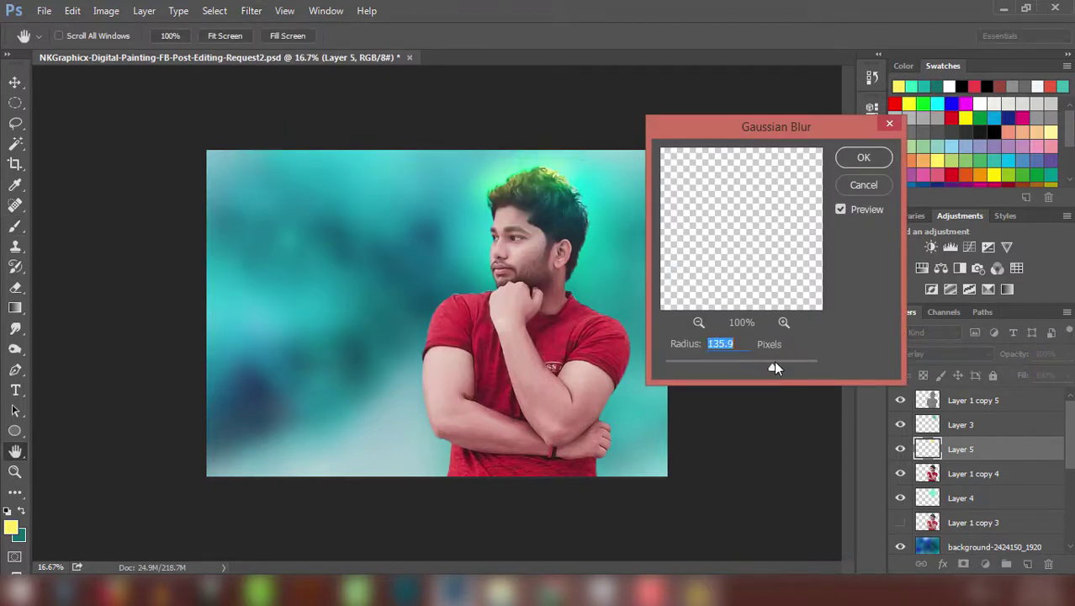
left_click(862, 160)
key("v")
key("6")
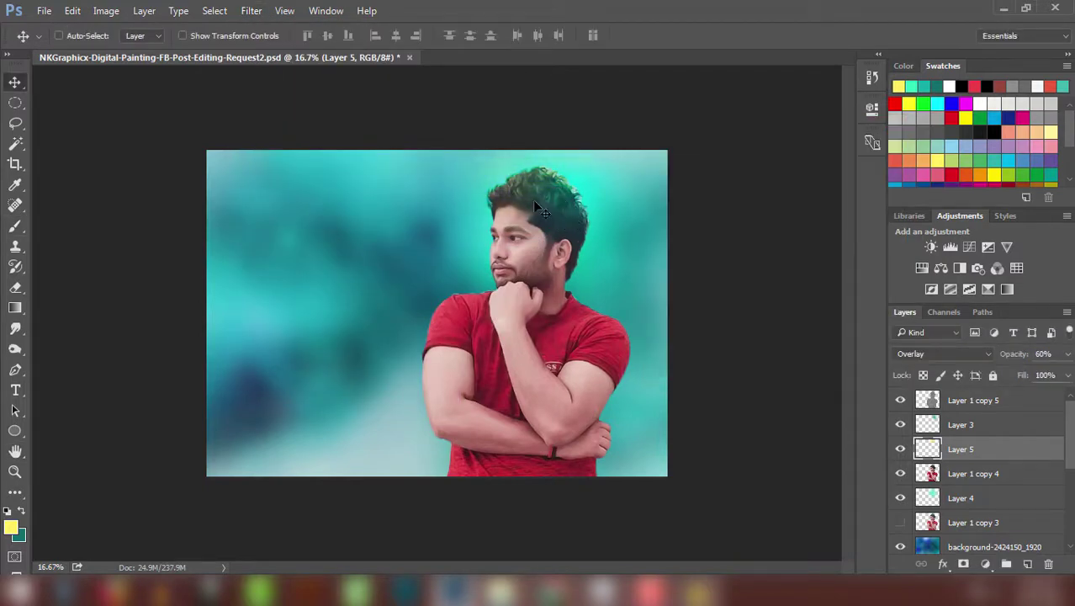
left_click_drag(533, 199, 639, 210)
Step: Place Layer 6 below Layer 1 copy 4, paint dark blue edges, and set Soft Light
key("b")
key("ctrl+bracketleft")
key("ctrl+bracketleft")
left_click(942, 353)
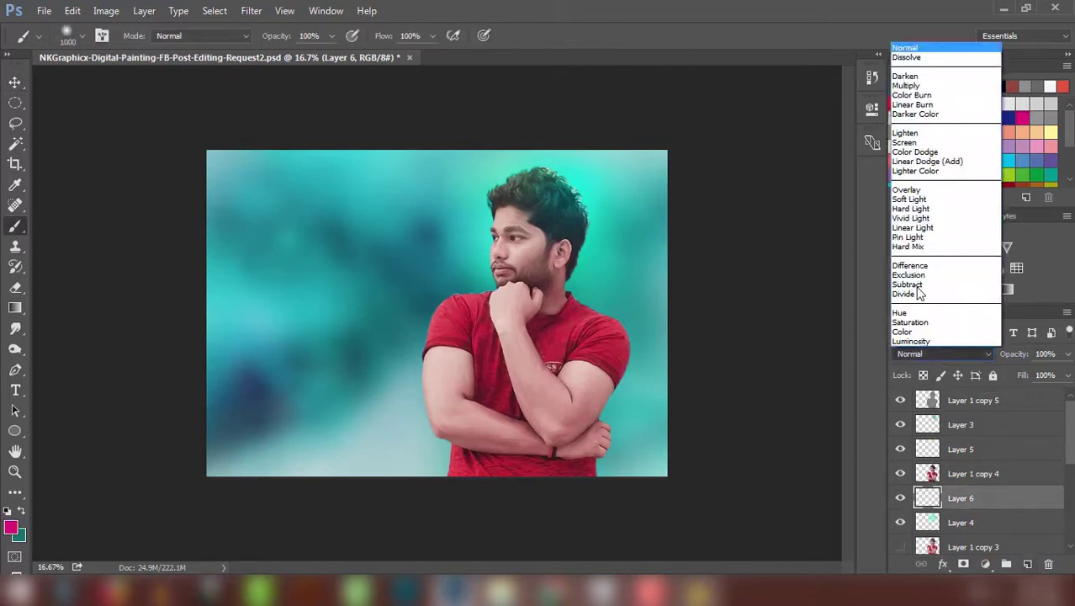
left_click(917, 190)
left_click_drag(445, 319, 453, 335)
left_click_drag(619, 362, 610, 437)
left_click(942, 354)
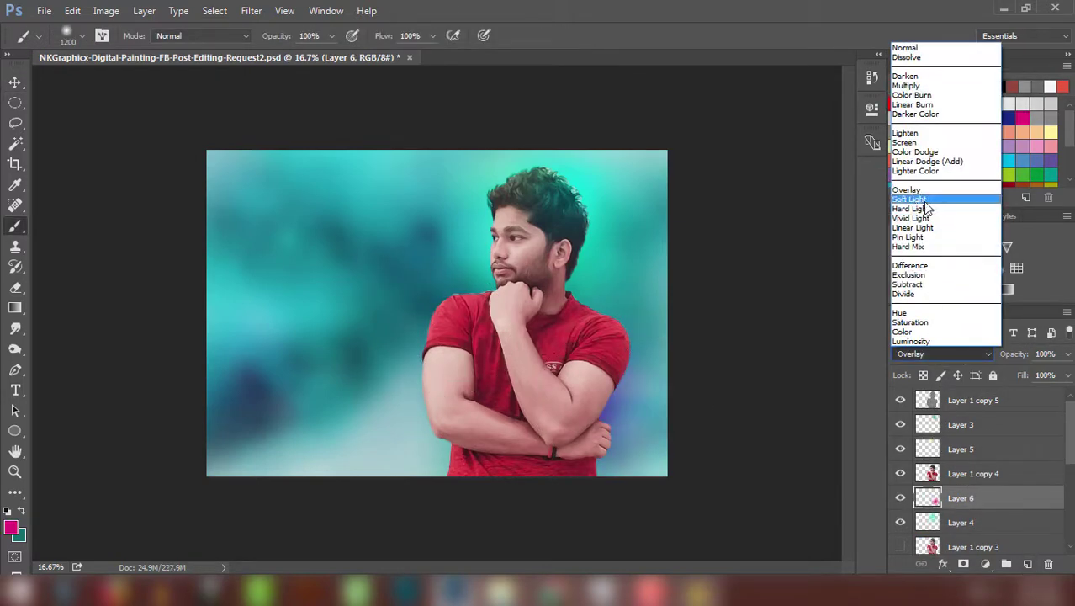
left_click(917, 202)
Step: Brush crimson-pink, light yellow and red tints around the figure's lower body and edges
left_click_drag(336, 433, 253, 437)
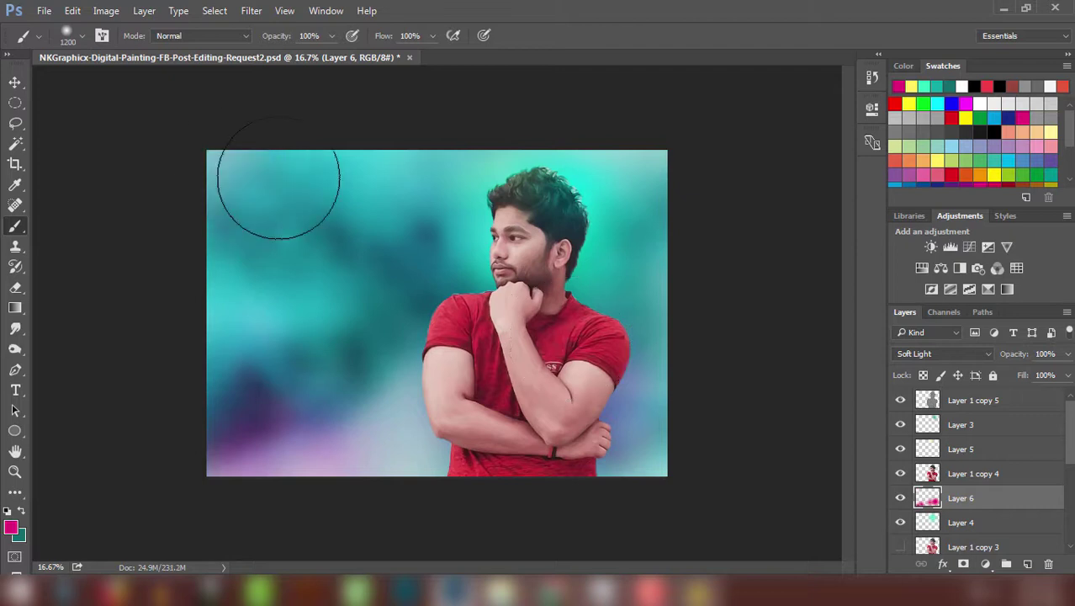
left_click_drag(269, 499, 203, 468)
left_click(951, 150)
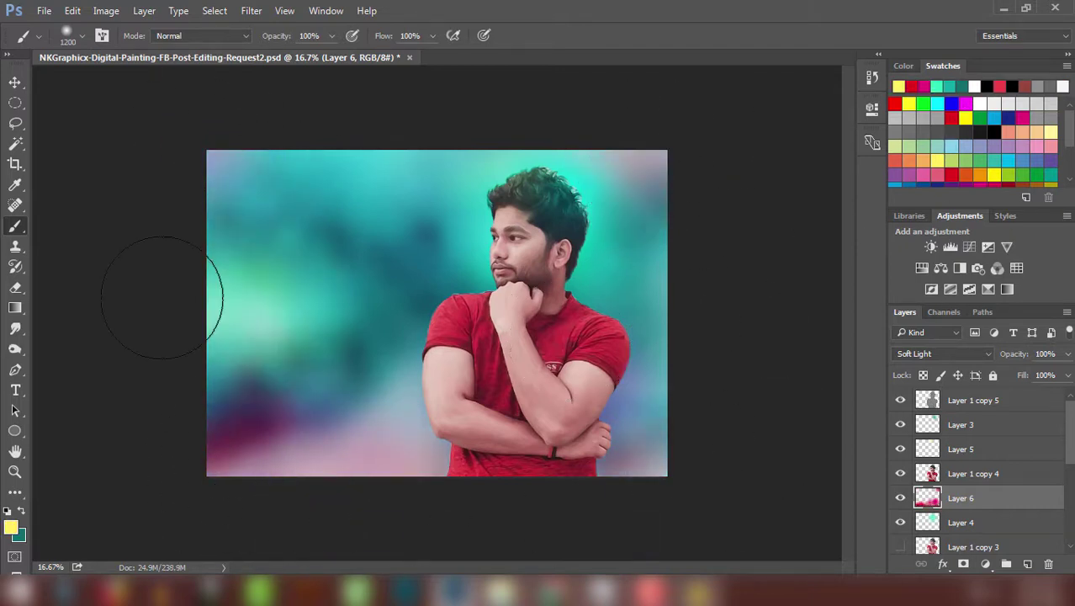
left_click_drag(558, 474, 587, 354)
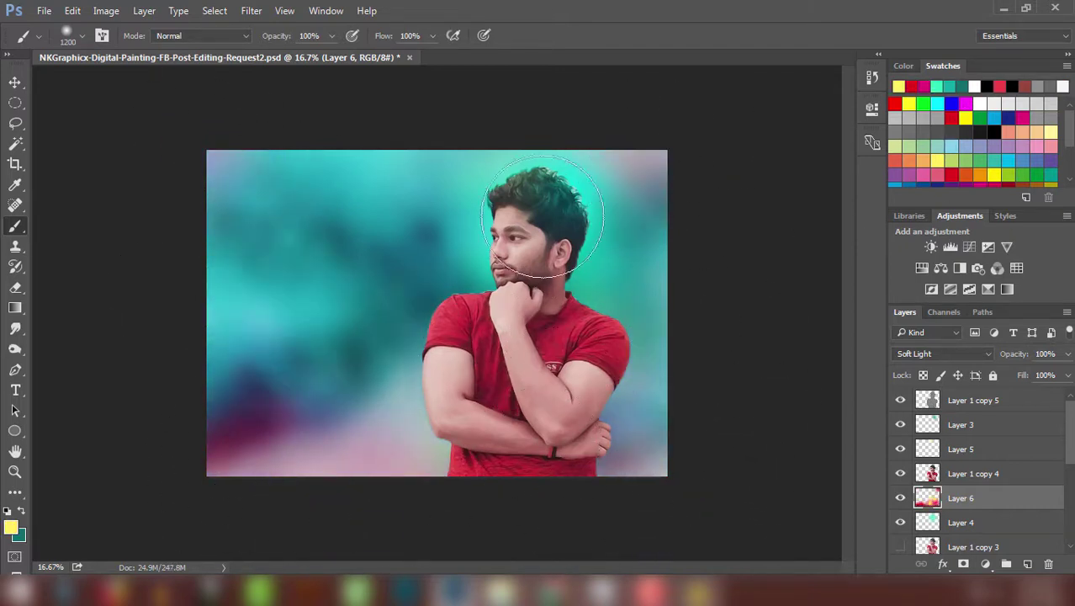
left_click_drag(396, 384, 612, 397)
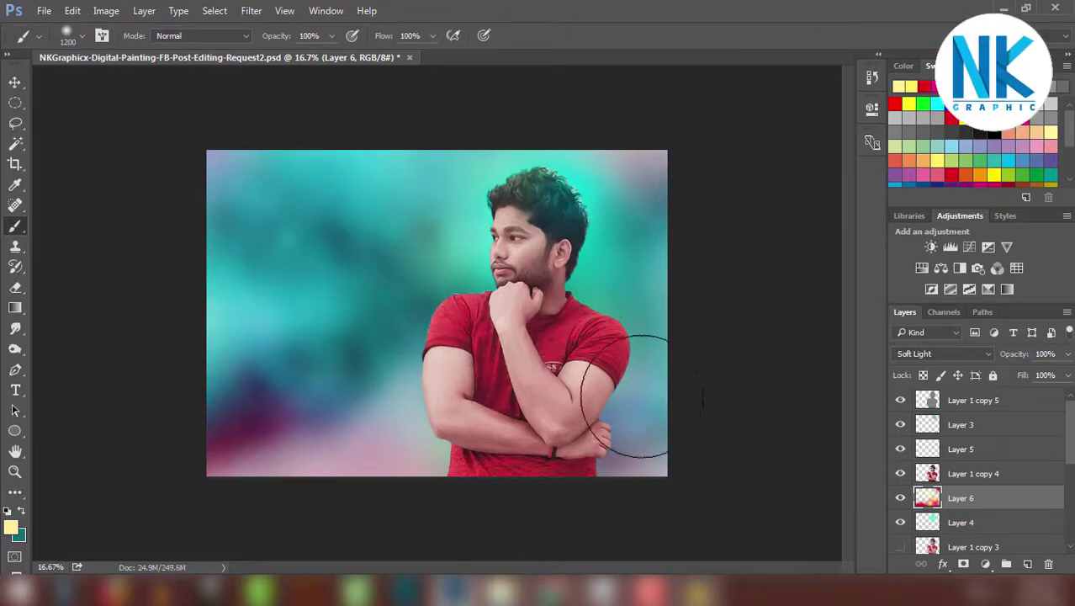
left_click(895, 104)
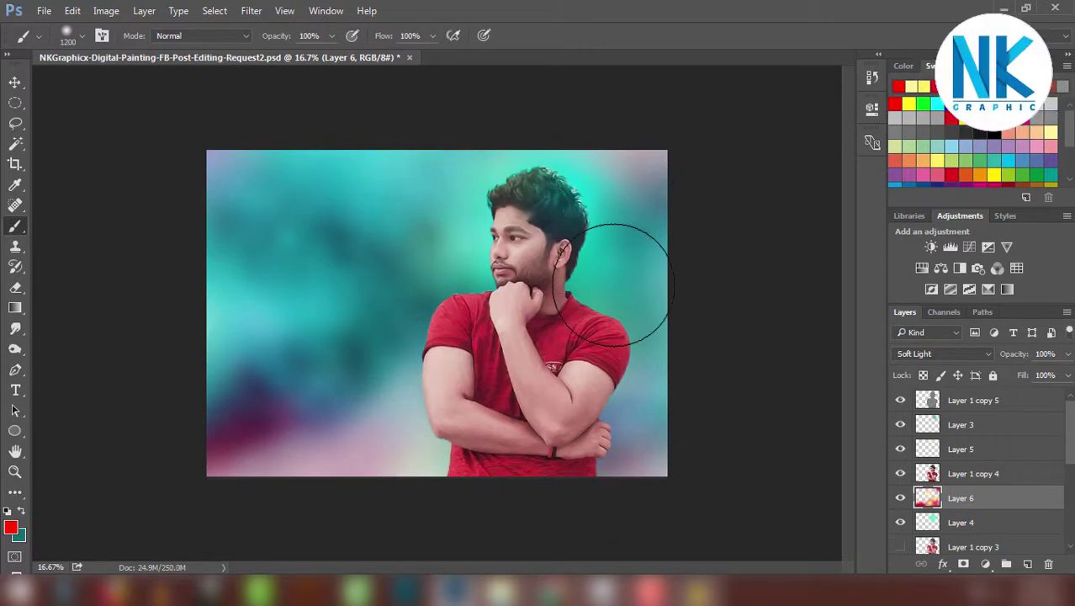
mouse_move(419, 498)
left_mouse_down()
mouse_move(312, 301)
mouse_move(291, 307)
mouse_move(355, 334)
mouse_move(721, 411)
left_mouse_up()
Step: Select the portrait layer Layer 1 copy 4 and switch to the Smudge tool
key("v")
left_click(899, 448)
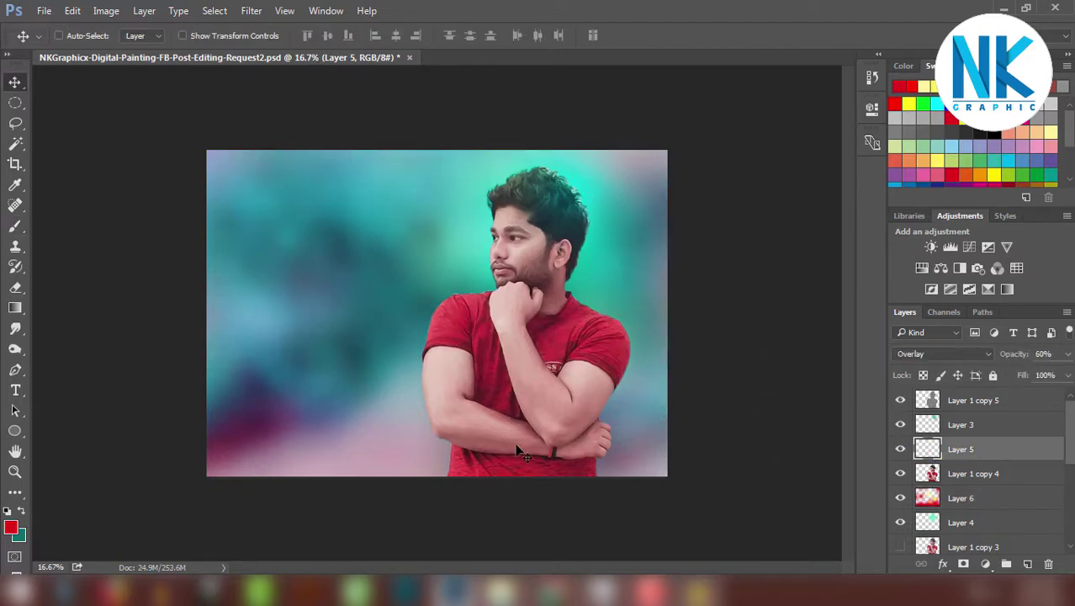
left_click(520, 451, "ctrl")
scroll(520, 452, "up", 3)
key("r")
scroll(504, 287, "up", 6)
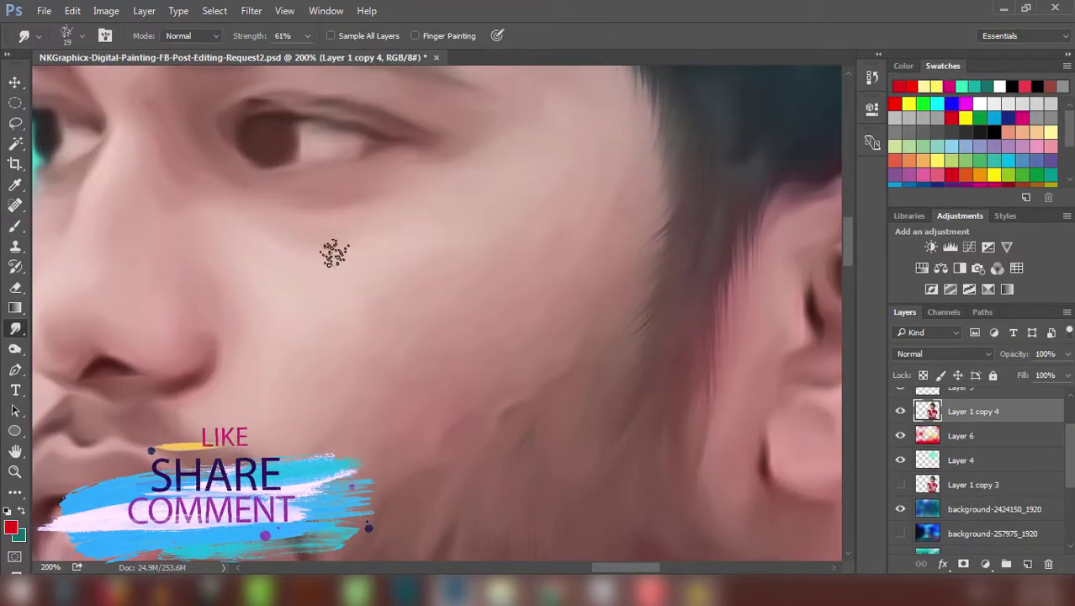
scroll(233, 168, "left", 2)
scroll(456, 211, "down", 2)
scroll(607, 181, "down", 3)
scroll(368, 272, "down", 3)
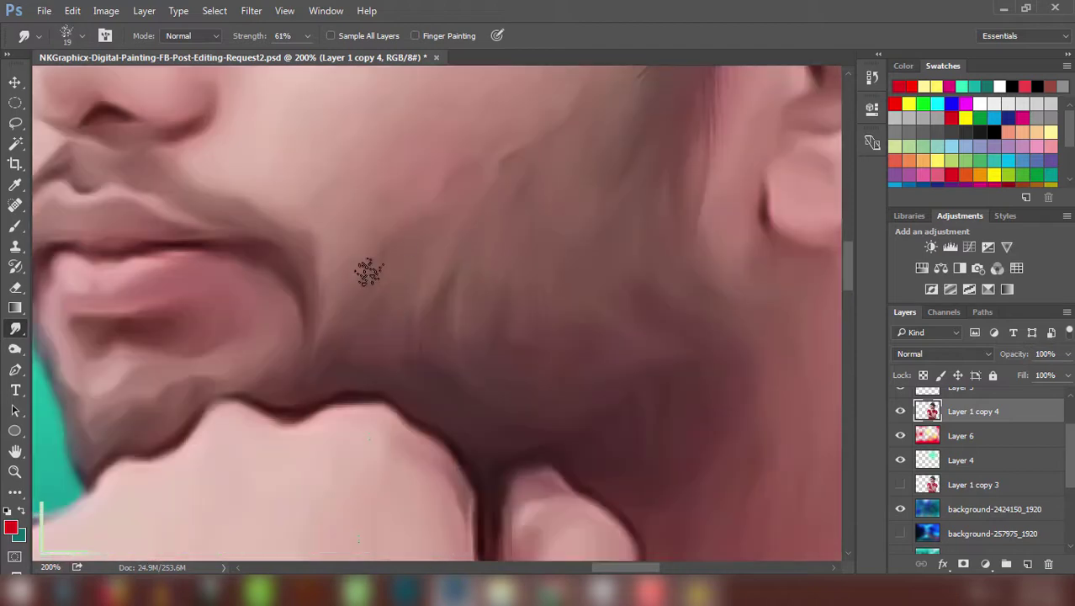
scroll(375, 303, "down", 1)
scroll(596, 160, "down", 1)
scroll(597, 159, "left", 1)
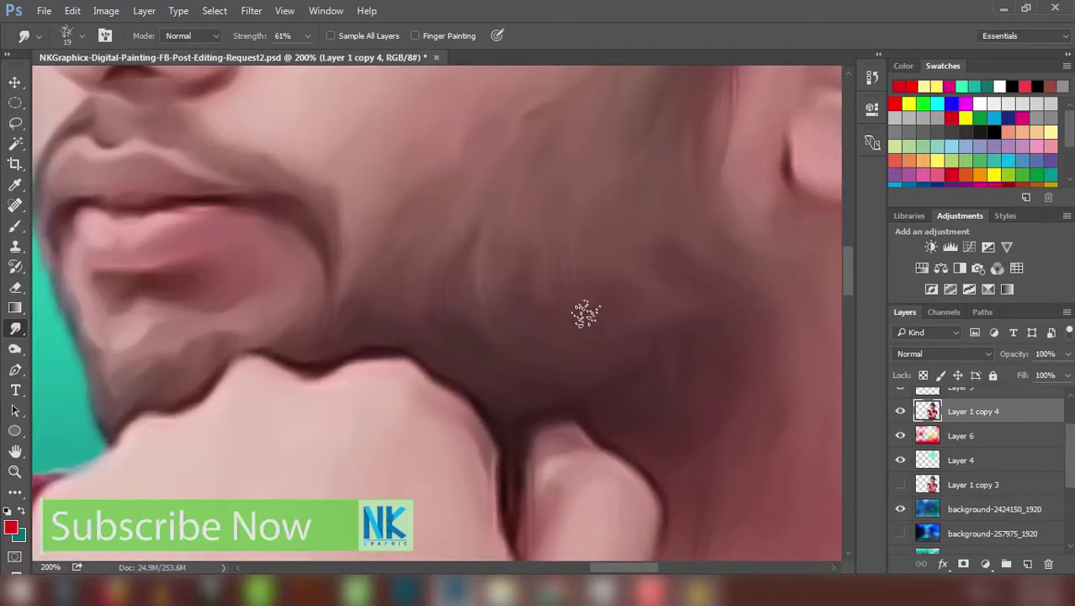
Step: Pick a smudge brush tip and smudge the beard, lips, knuckles and nose at 43% strength
right_click(587, 315)
double_click(724, 473)
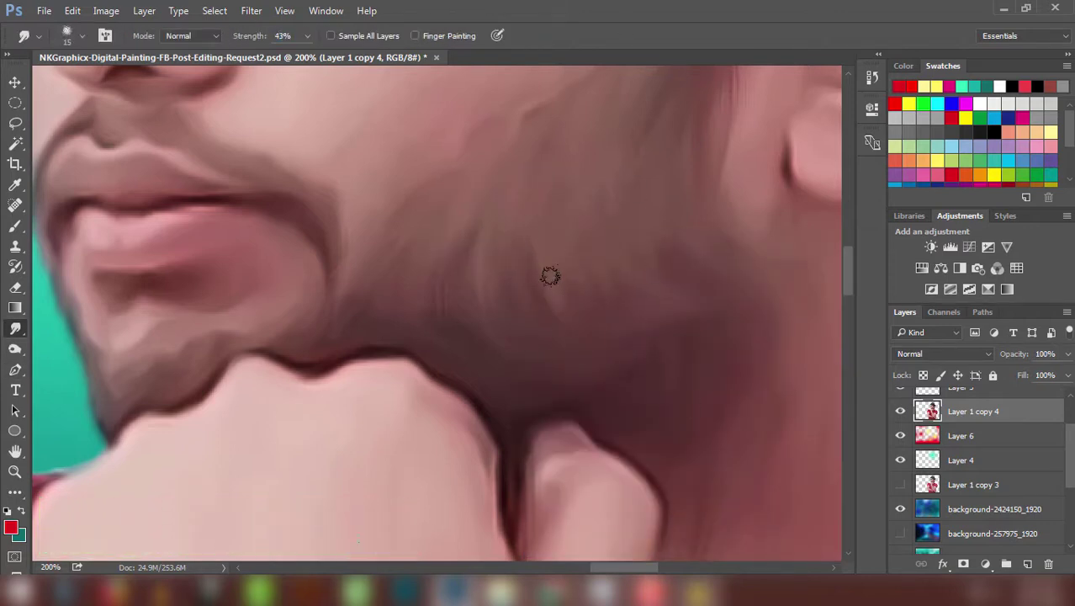
key("ctrl+0")
scroll(556, 402, "up", 3)
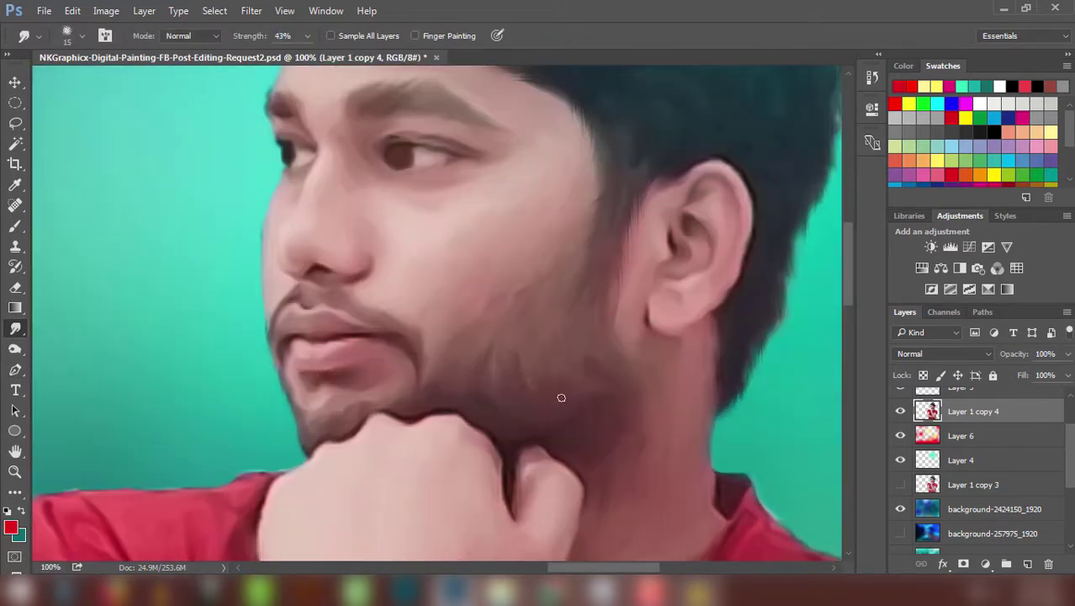
scroll(496, 365, "up", 3)
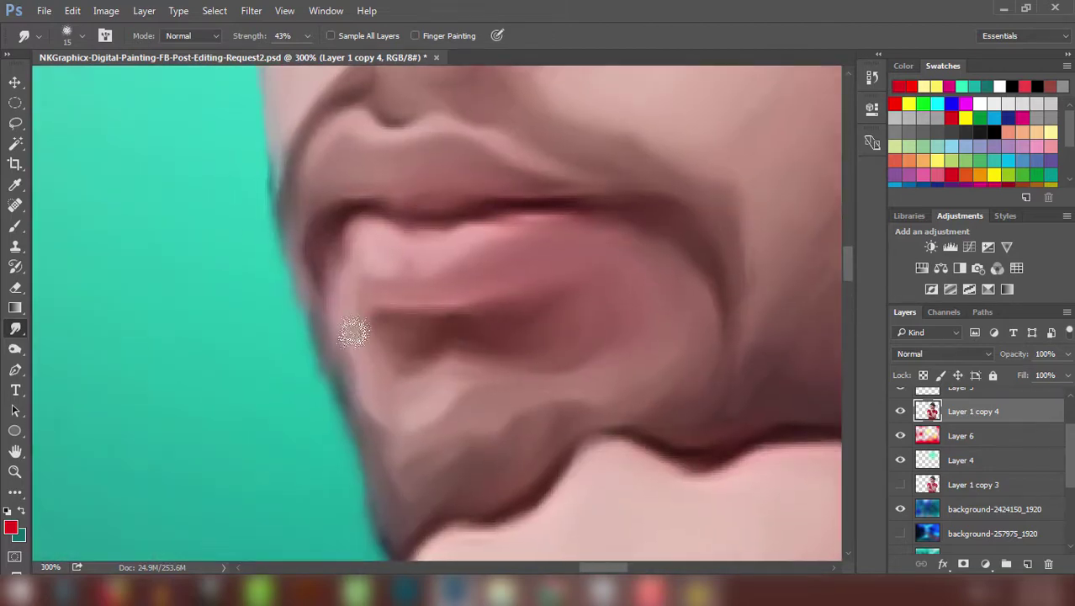
scroll(353, 333, "down", 1)
scroll(664, 292, "down", 2)
scroll(403, 378, "down", 3)
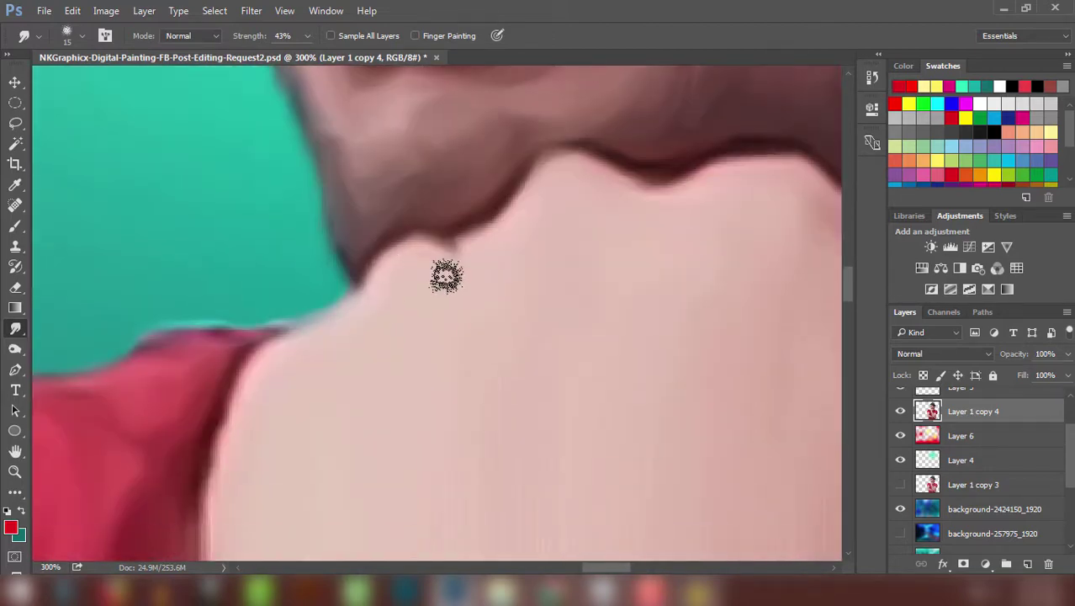
scroll(444, 276, "up", 1)
left_click_drag(440, 297, 399, 188)
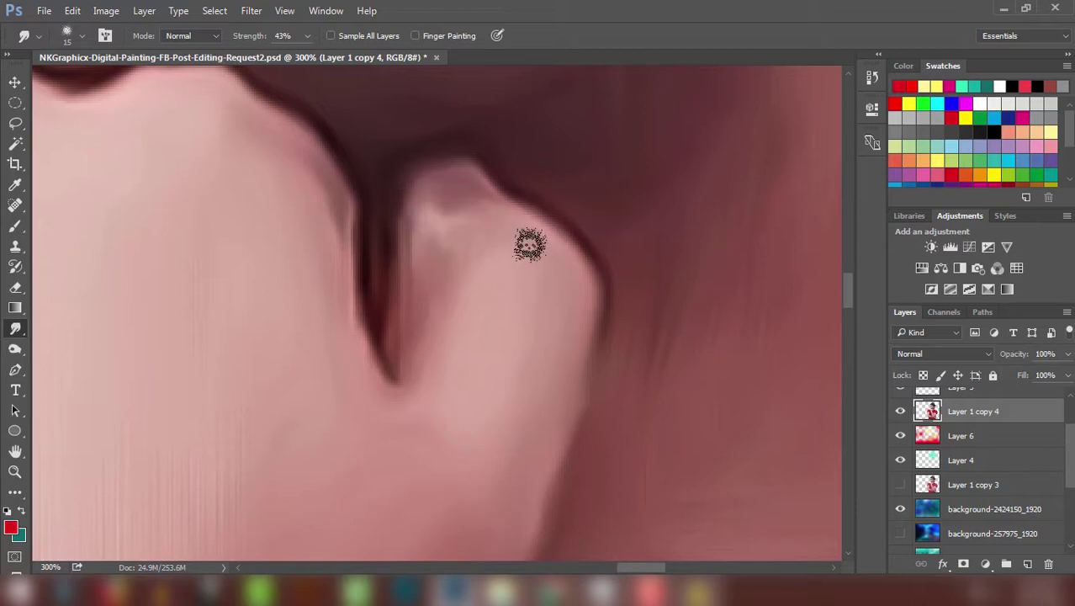
scroll(482, 420, "up", 2)
key("ctrl+minus")
scroll(398, 347, "up", 3)
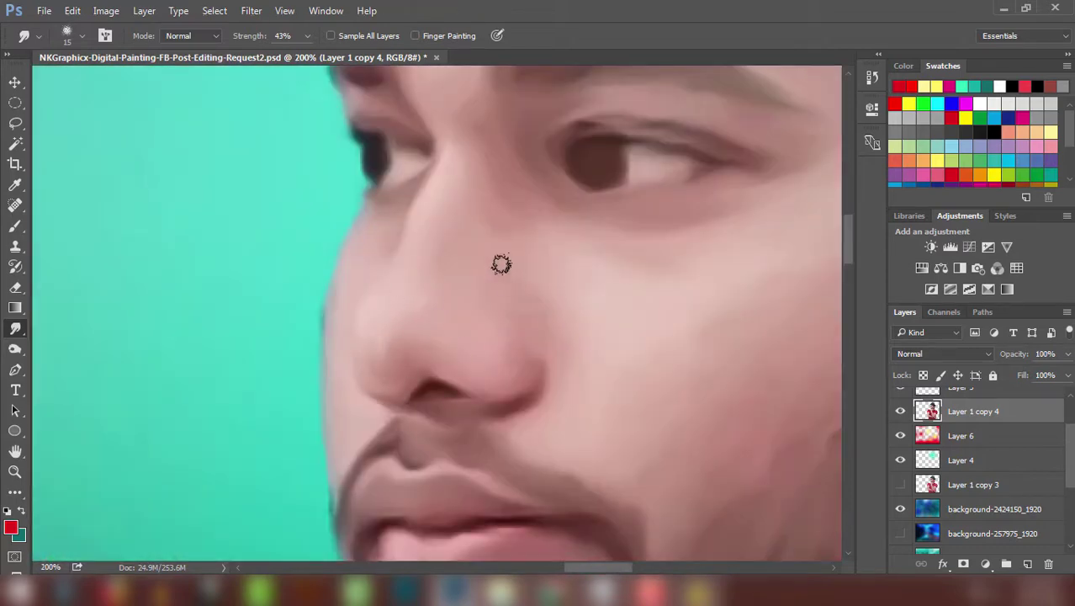
Step: Smudge the eyebrow, eye and ear edges softer
left_click_drag(306, 222, 255, 386)
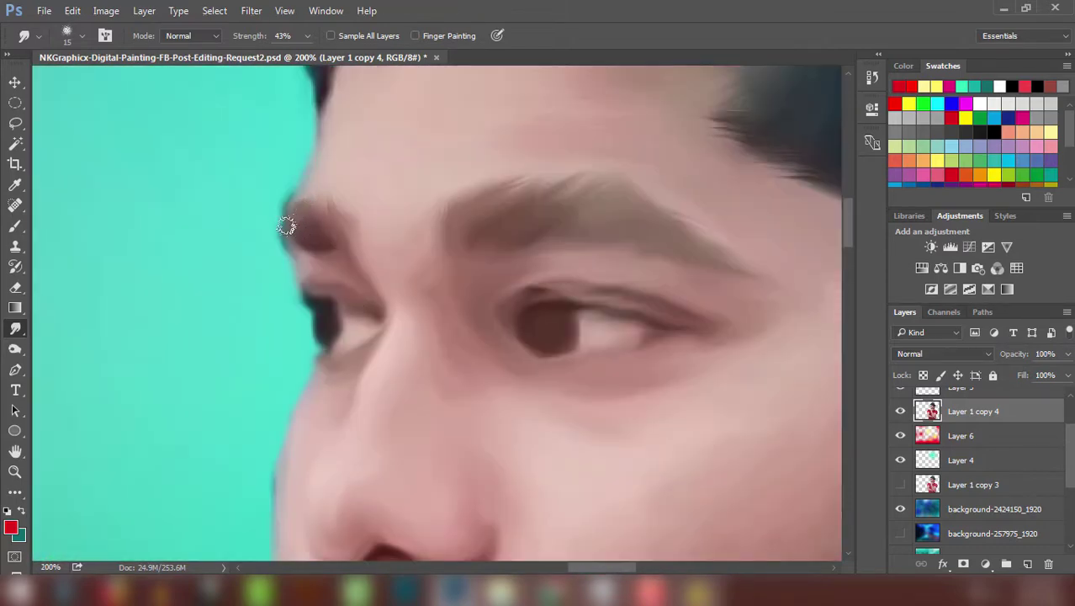
scroll(286, 226, "down", 2)
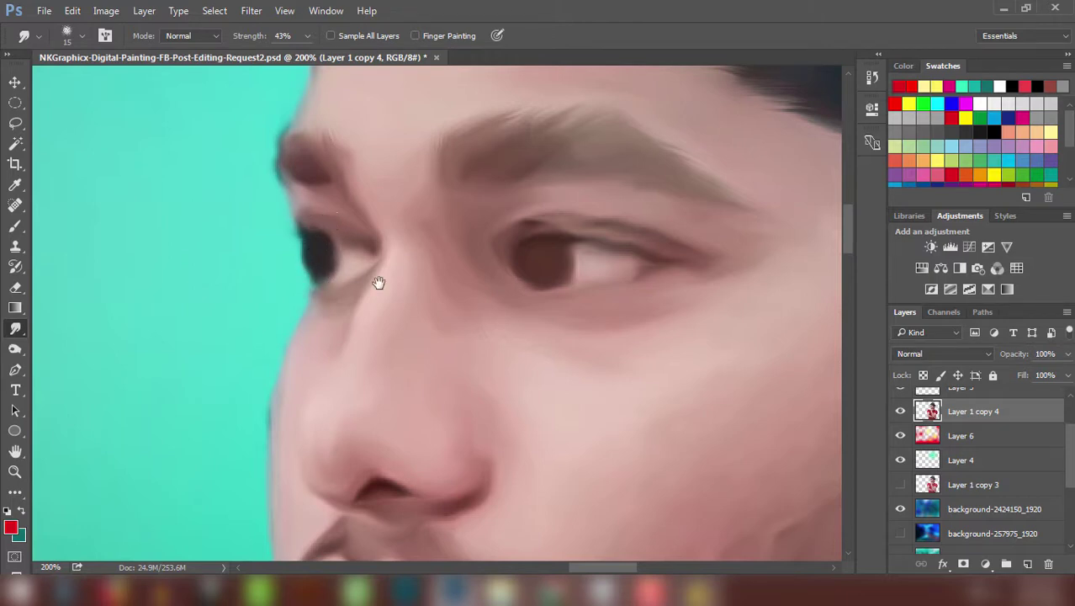
left_click_drag(378, 282, 374, 271)
scroll(529, 228, "right", 2)
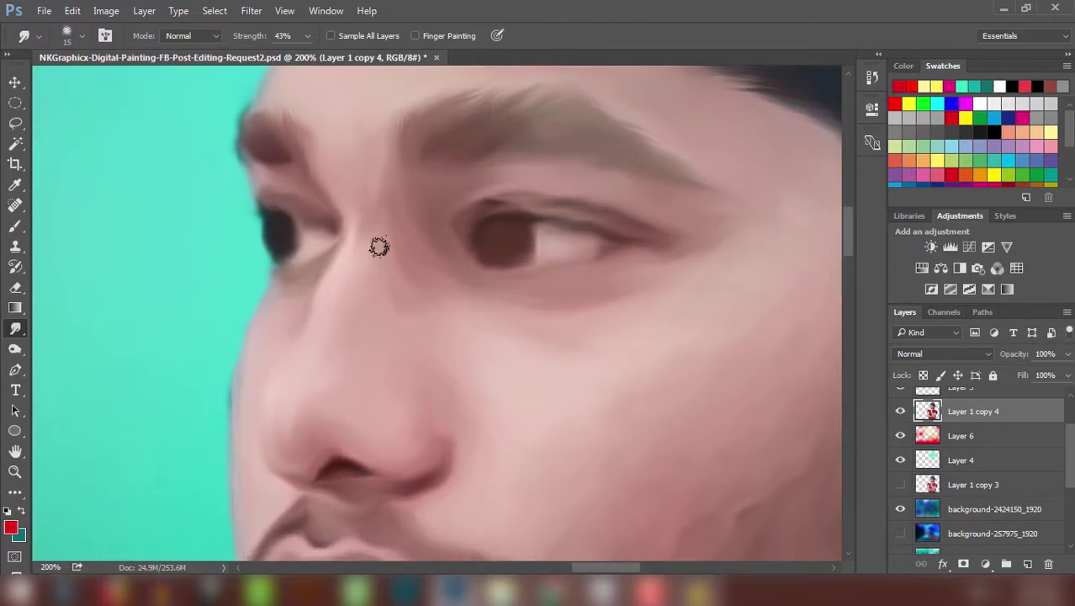
scroll(379, 247, "right", 5)
scroll(313, 223, "right", 5)
scroll(313, 223, "down", 2)
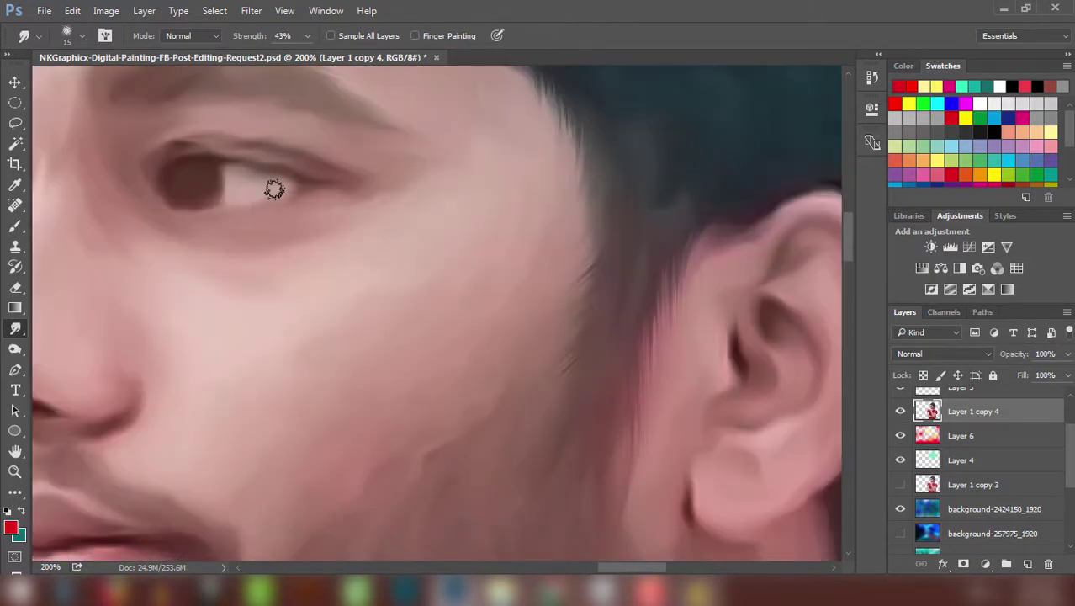
mouse_move(285, 262)
left_mouse_down()
mouse_move(379, 259)
mouse_move(429, 236)
left_mouse_up()
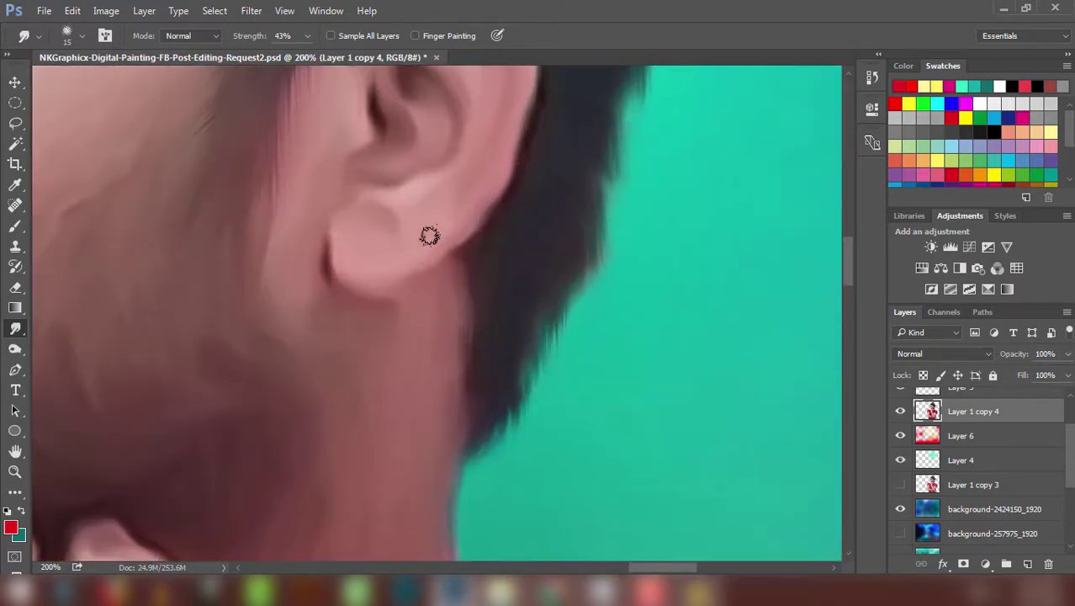
scroll(371, 262, "up", 2)
scroll(399, 300, "left", 5)
scroll(447, 192, "down", 2)
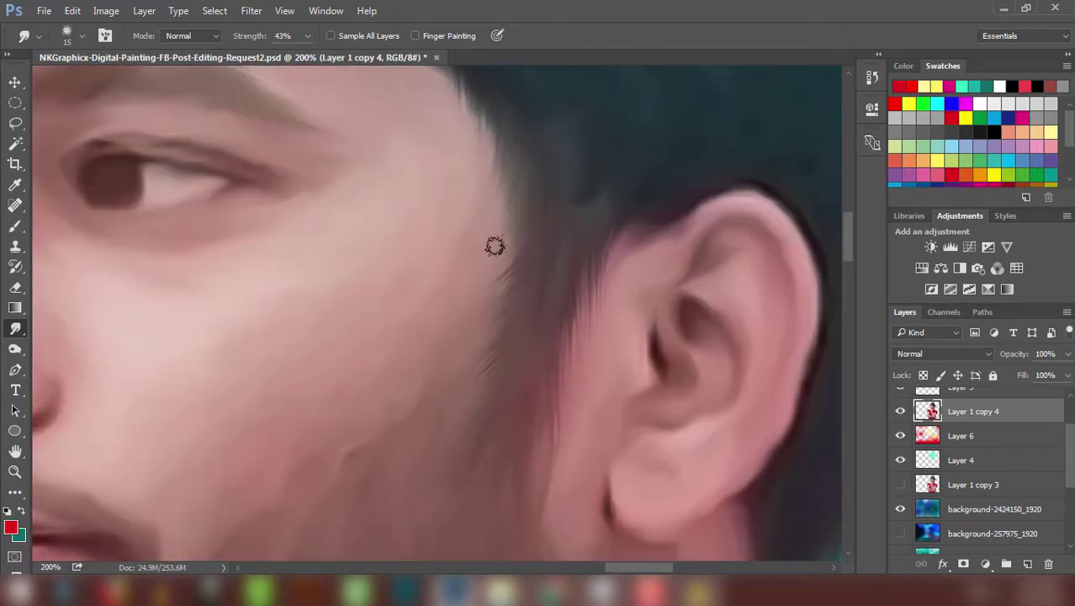
scroll(512, 172, "down", 3)
scroll(535, 252, "up", 5)
scroll(535, 253, "left", 4)
scroll(360, 351, "right", 3)
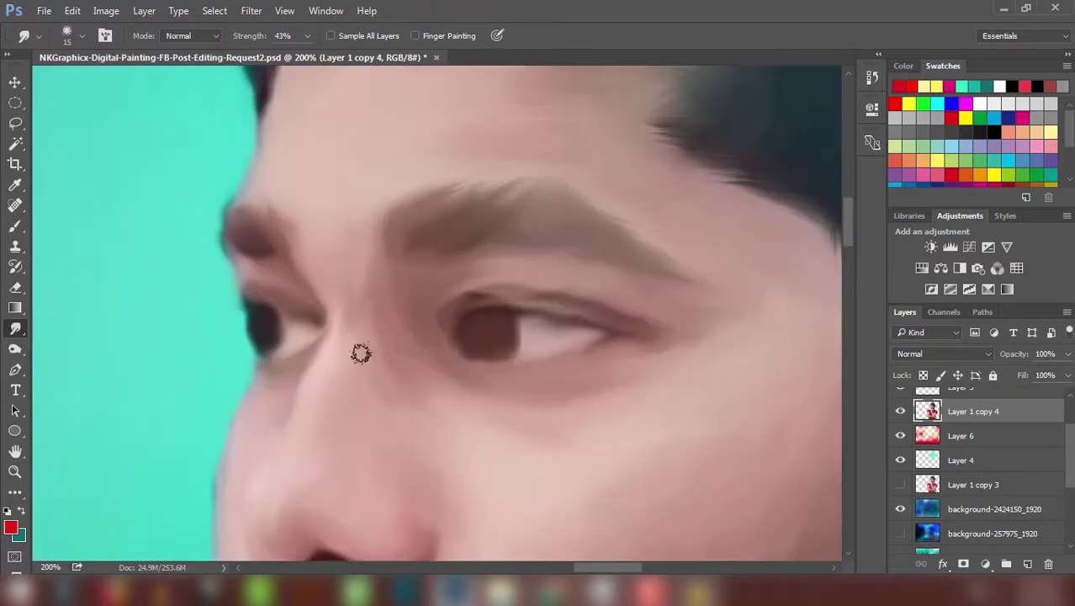
scroll(465, 270, "down", 3)
scroll(466, 270, "right", 4)
Step: Add an empty Layer 7 above the portrait layer and switch to the Brush
key("ctrl+shift+alt+n")
key("b")
scroll(465, 270, "up", 2)
Step: Paint dark dabs into the pupils on Layer 7 with a smaller brush, hiding it to compare
key("bracketleft")
key("bracketleft")
key("bracketleft")
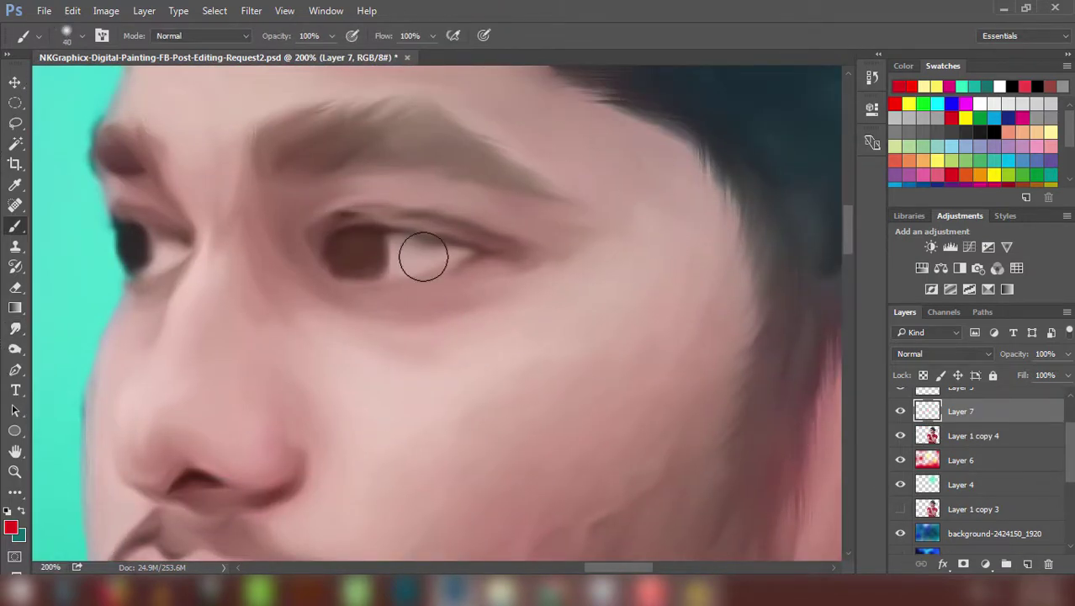
left_click(341, 245)
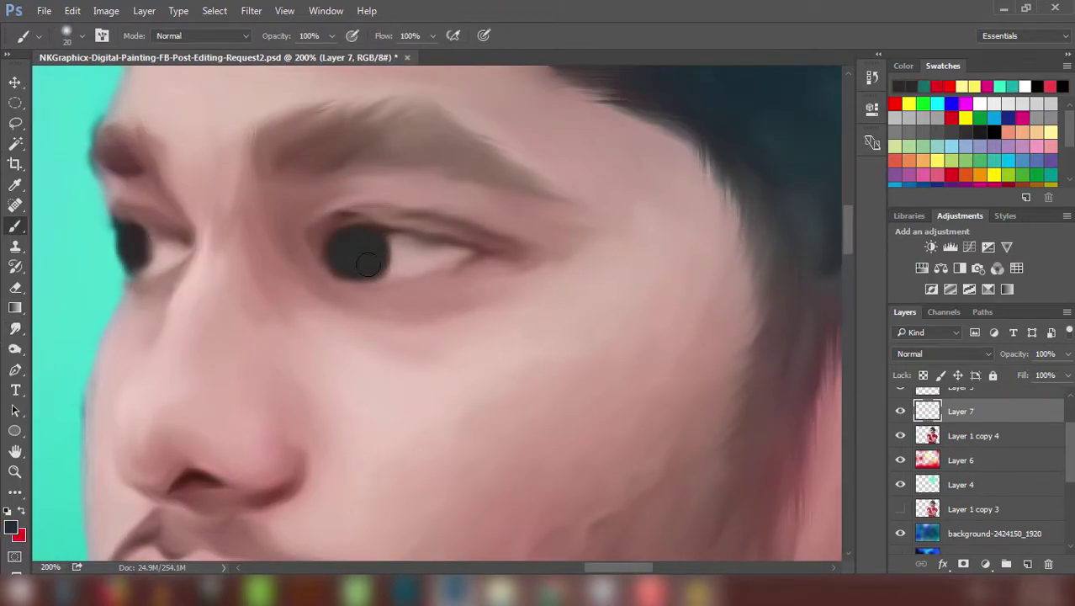
scroll(395, 287, "right", 1)
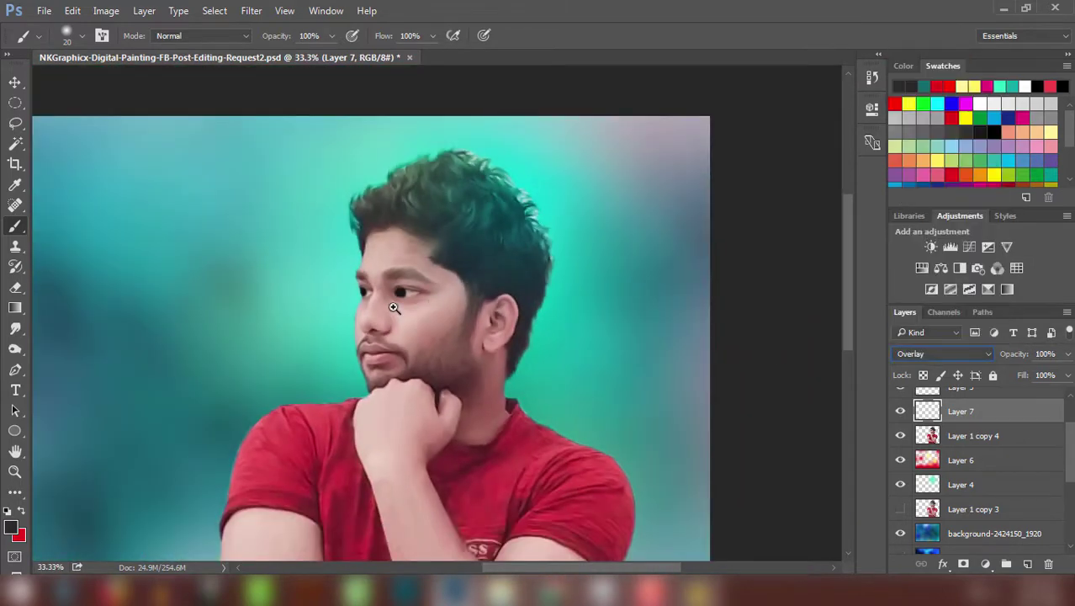
left_click(899, 411)
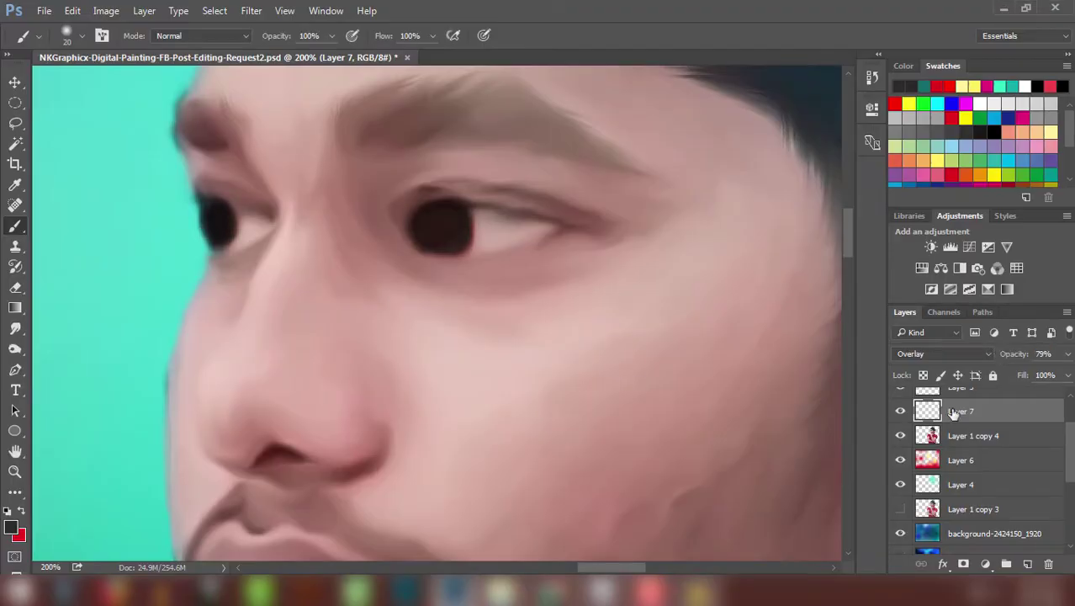
Step: Add Layer 8 above the pupils and zoom in on the nose
left_click(1027, 563)
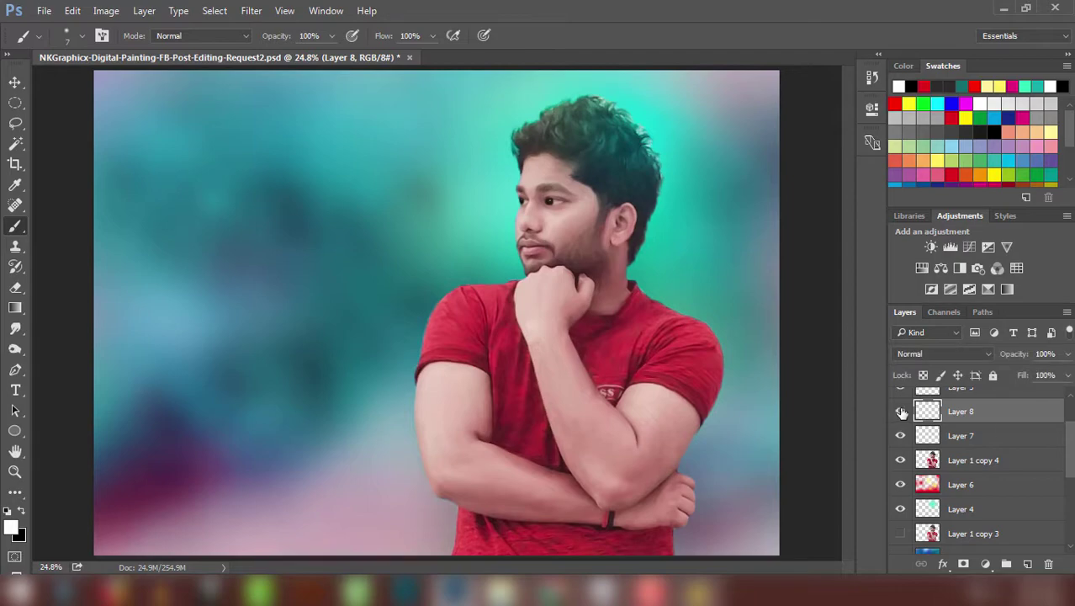
scroll(575, 199, "up", 4)
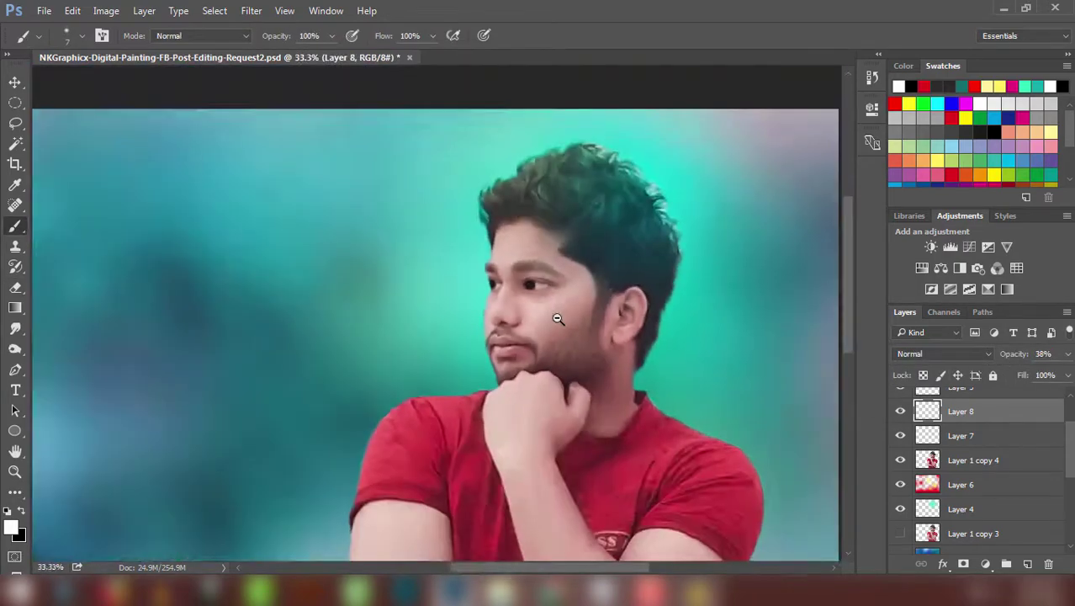
key("ctrl+minus")
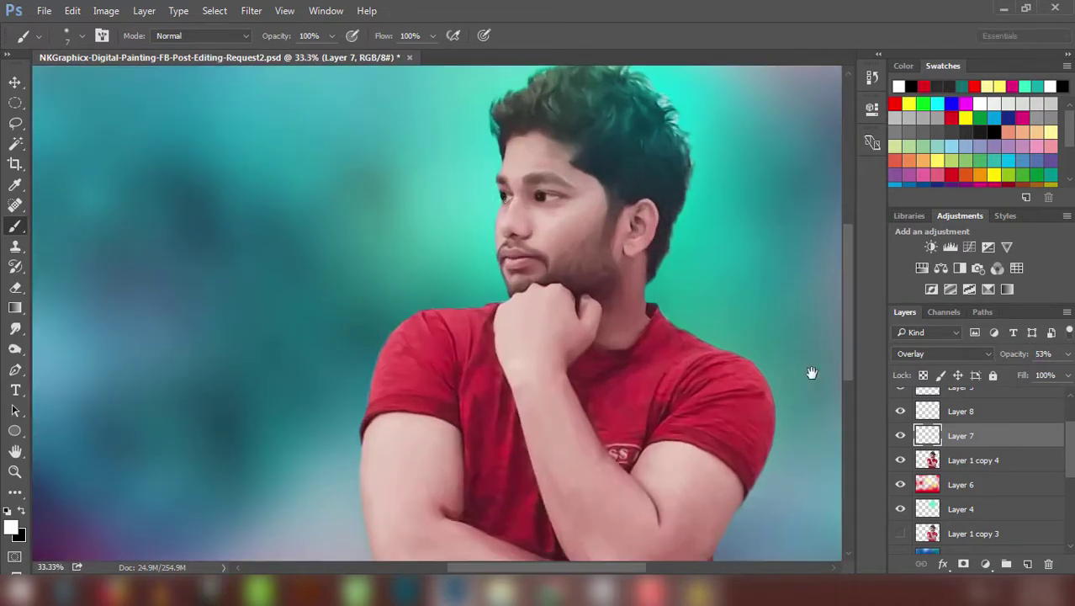
key("v")
key("ctrl+minus")
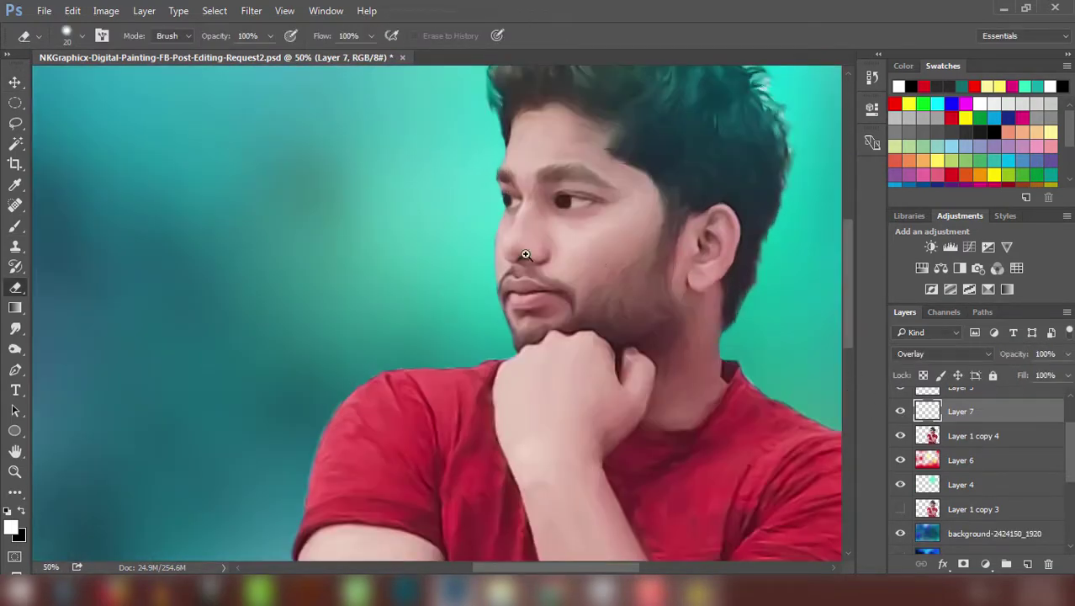
left_click(526, 254, "ctrl")
key("ctrl+shift+alt+n")
Step: Paint a thin white nose highlight and Gaussian-blur it with radius 3
key("b")
left_click_drag(497, 180, 495, 206)
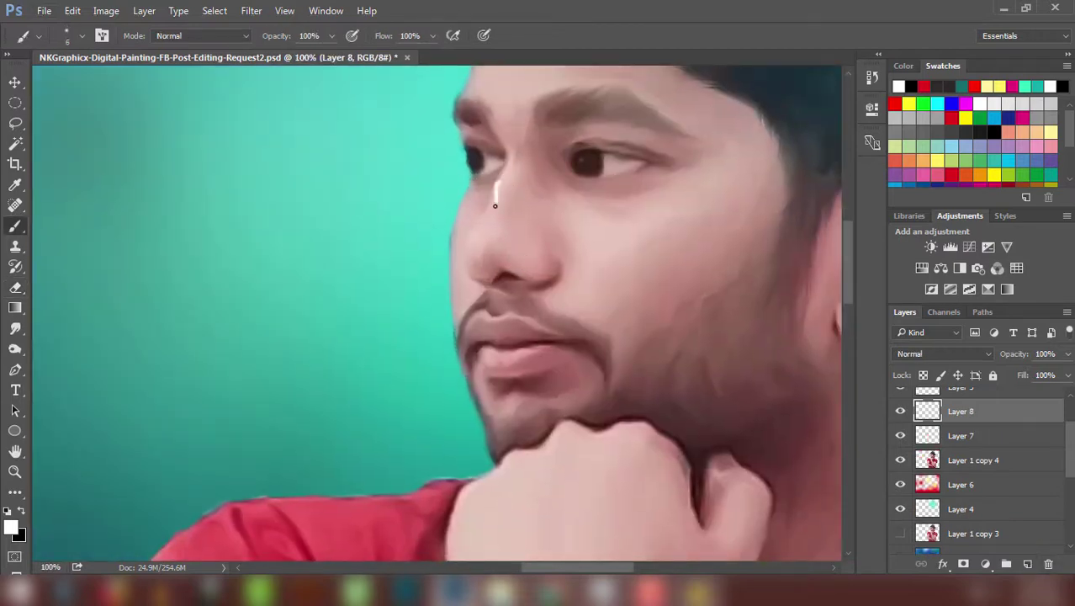
left_click(250, 10)
left_click(505, 262)
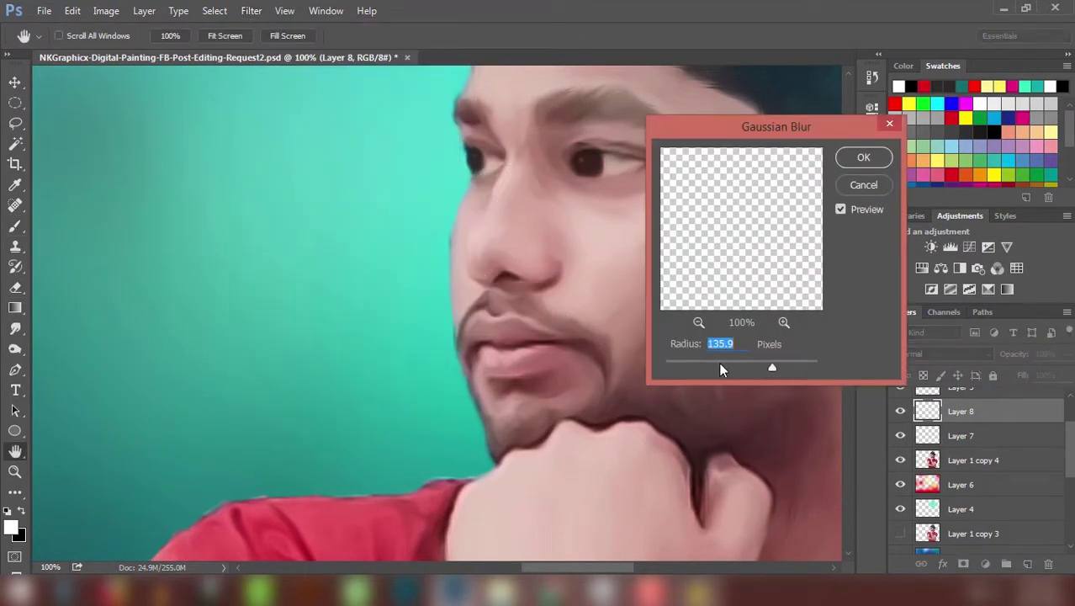
type("3")
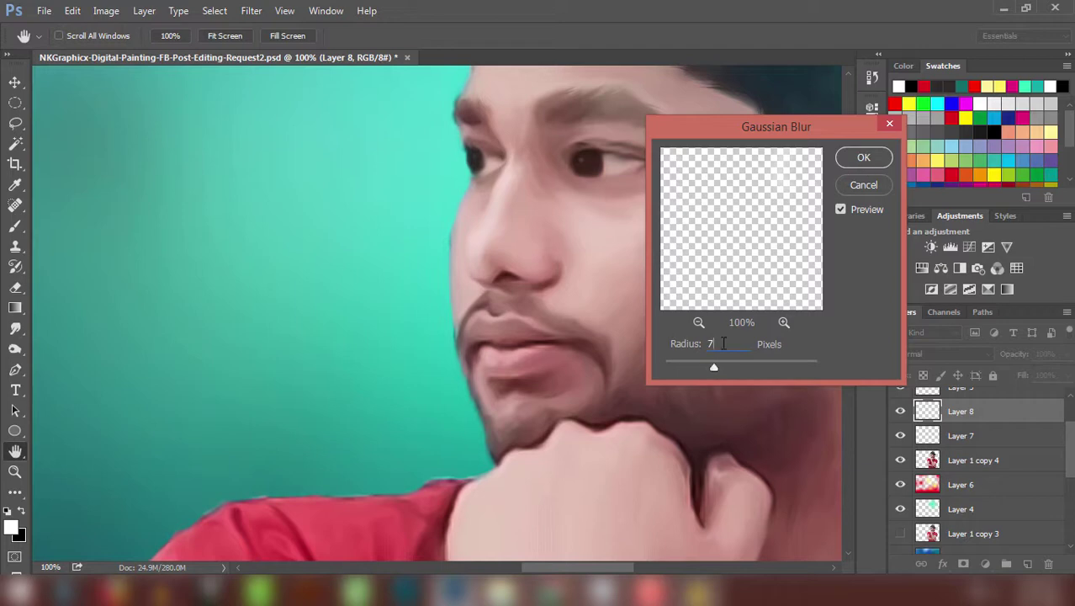
key("Return")
Step: Add Layer 9 and paint pink-red over the lips
left_click_drag(622, 295, 581, 352)
scroll(581, 352, "down", 3)
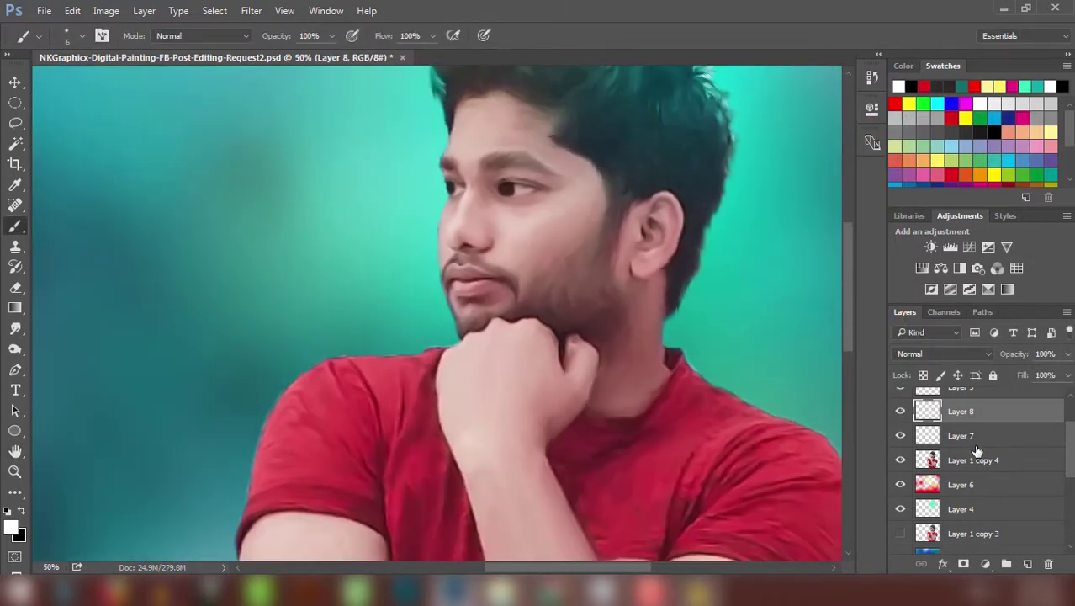
left_click(943, 353)
left_click(925, 190)
scroll(472, 273, "up", 4)
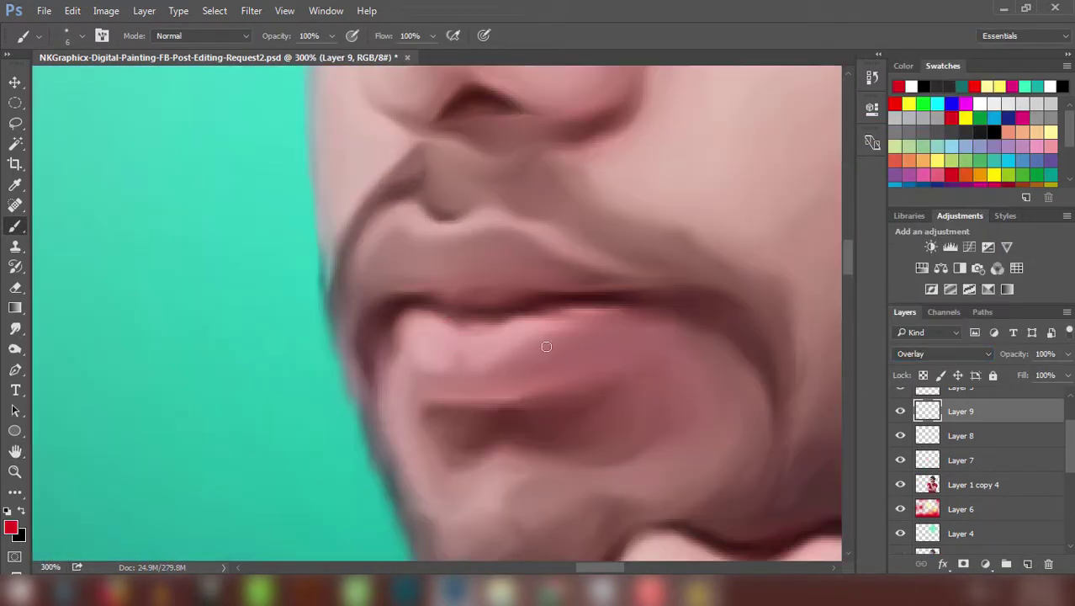
left_click(942, 353)
left_click(925, 340)
left_click_drag(472, 281, 588, 320)
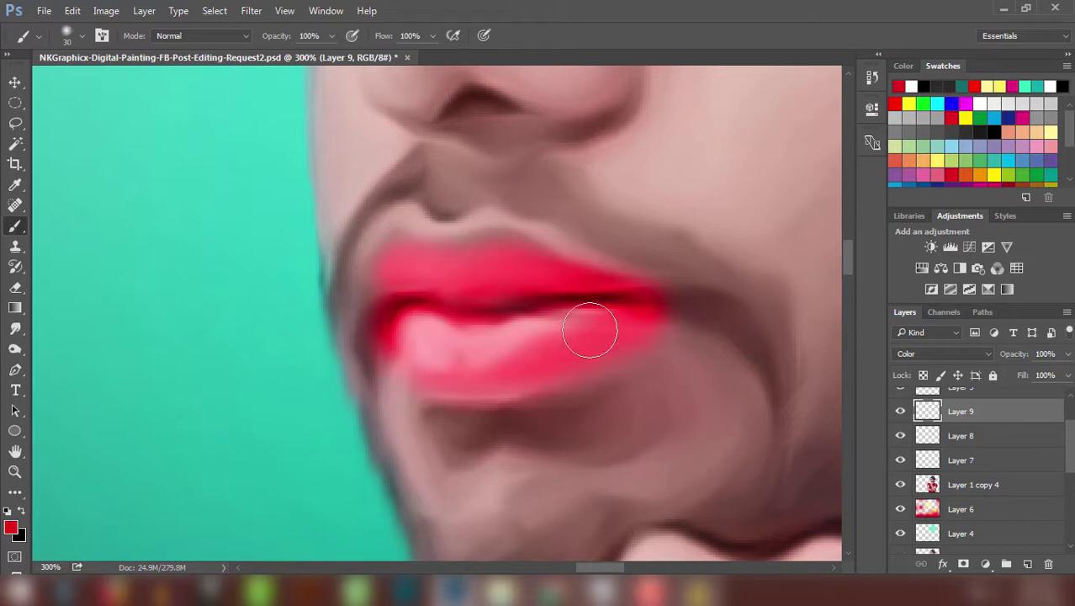
Step: Set the lip layer to Soft Light at about 26% opacity
left_click_drag(1014, 354, 996, 355)
left_click(940, 353)
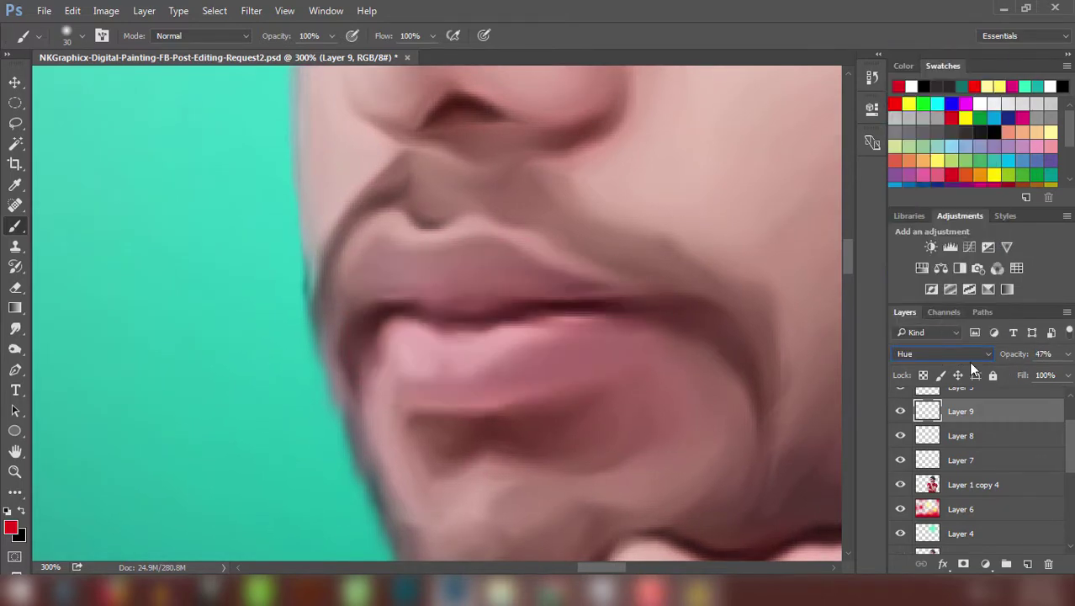
left_click(968, 354)
left_click(926, 209)
left_click_drag(1014, 354, 1003, 359)
key("ctrl+minus")
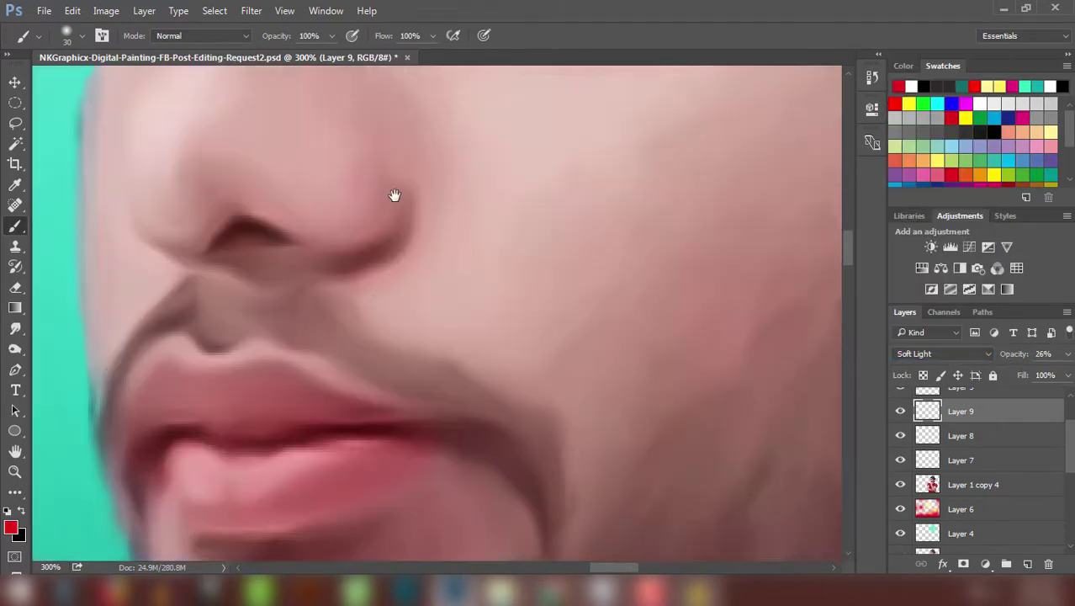
key("ctrl+minus")
key("ctrl+minus")
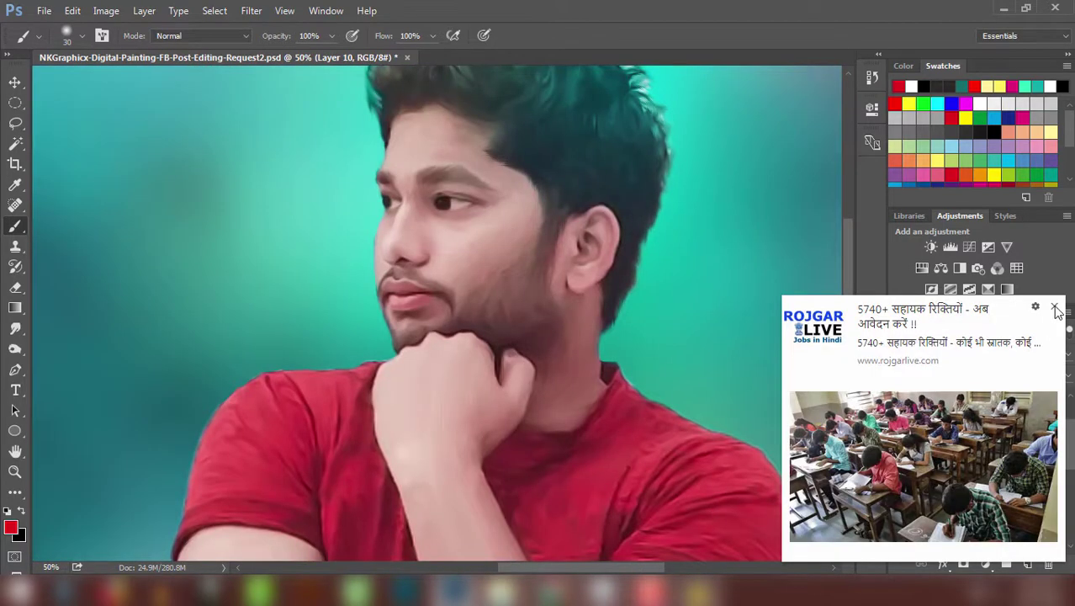
Step: Dismiss the advert, paint pink blush on Layer 10 and soften it with Gaussian Blur
left_click(1056, 308)
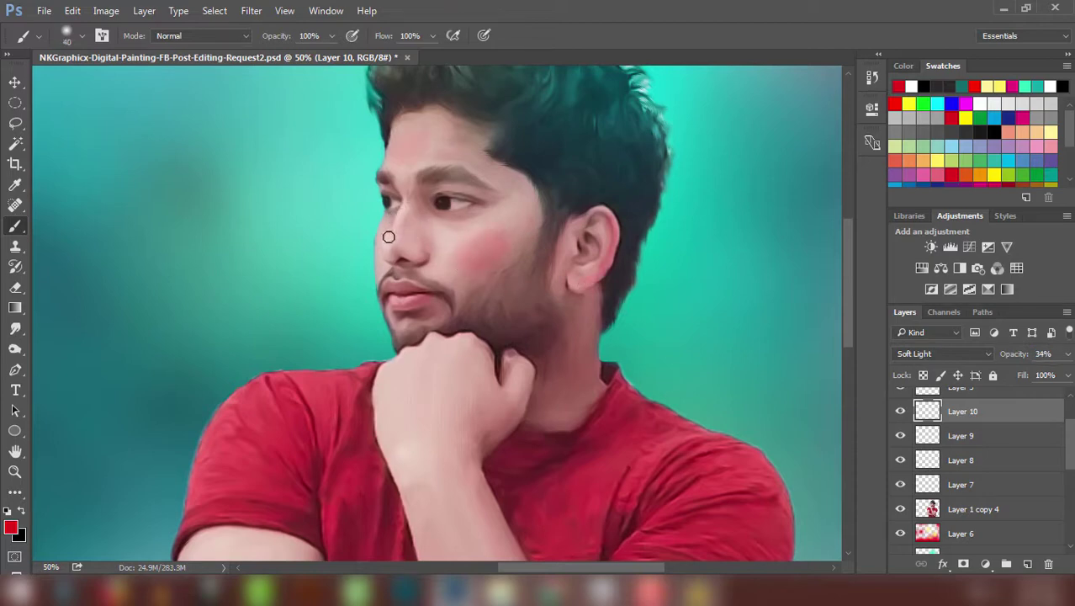
left_click(461, 134)
left_click(251, 10)
left_click(499, 242)
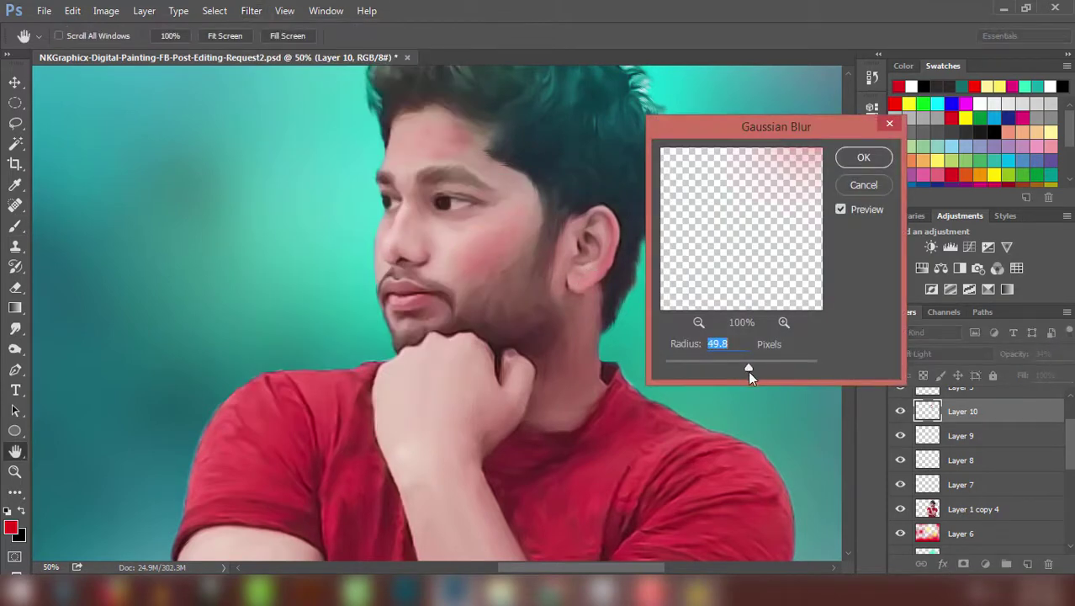
left_click_drag(748, 370, 766, 369)
key("Return")
key("b")
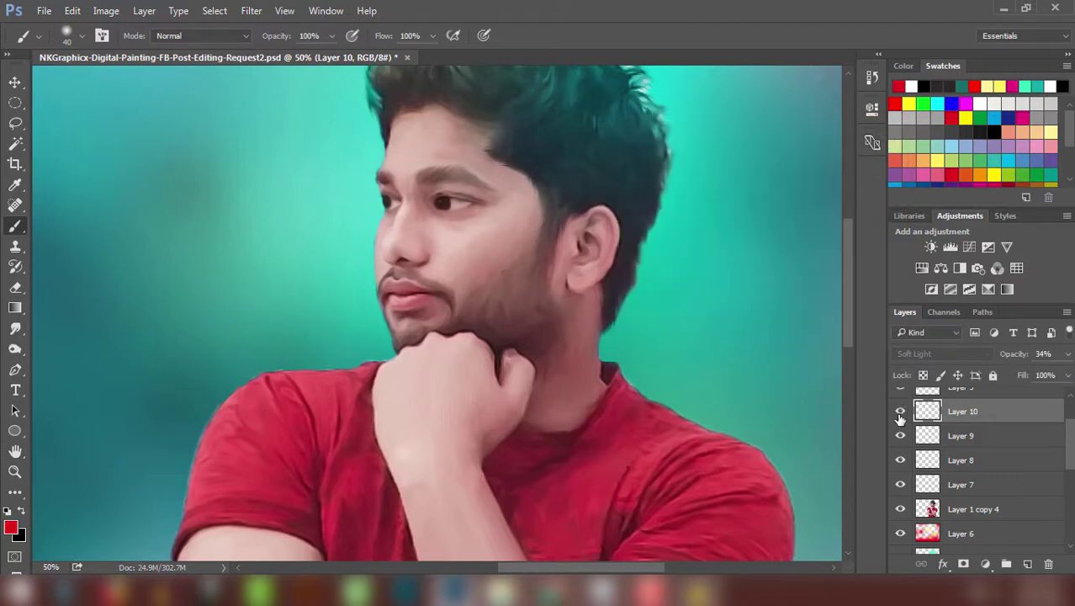
Step: Select lip tint Layer 9 to lower its opacity to 15%
key("ctrl+minus")
left_click(959, 435)
key("ctrl+minus")
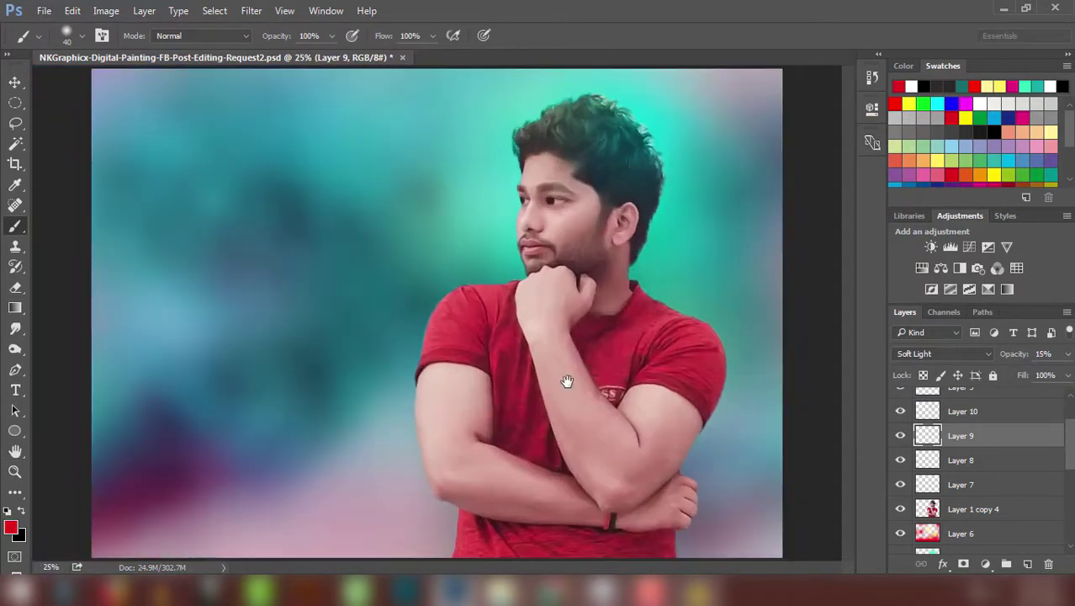
Step: Sample teal, add Layer 11, and paint a Gaussian-blurred teal stroke along the left arm edge
left_click(524, 147, "alt")
left_click(1027, 563)
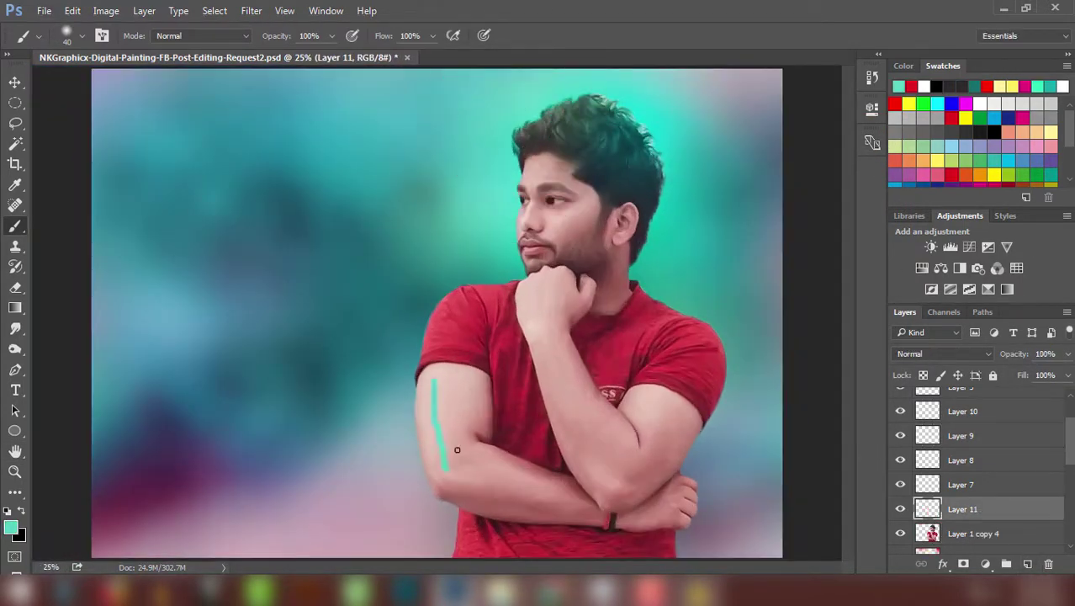
key("ctrl+plus")
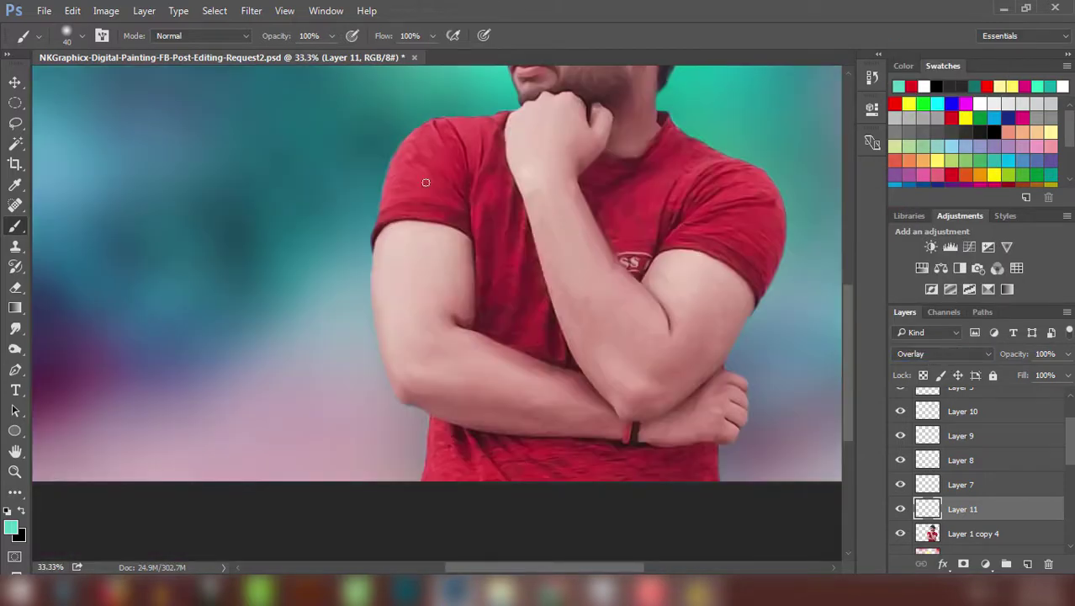
left_click_drag(389, 240, 596, 425)
left_click(252, 10)
left_click(505, 263)
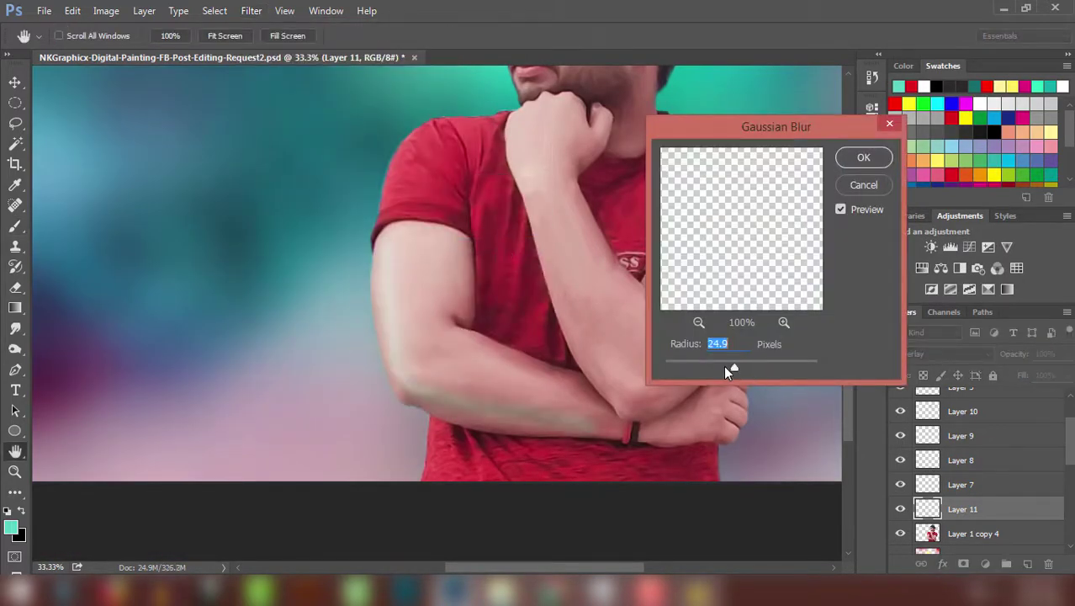
key("Return")
key("b")
key("ctrl+z")
Step: Load the man's silhouette as a selection and enlarge the brush to 150
left_click(927, 534, "ctrl")
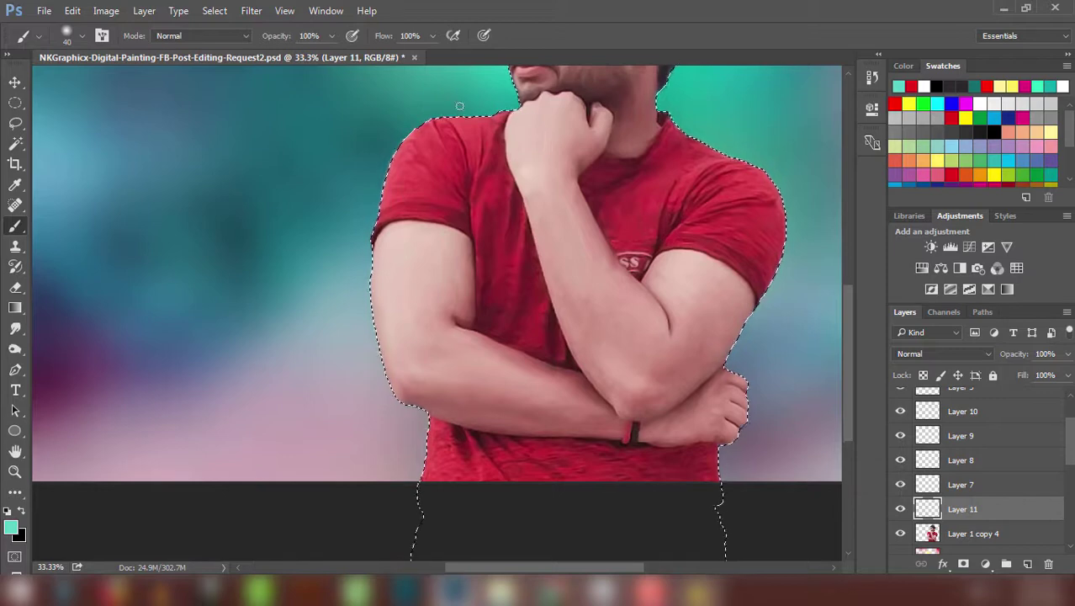
right_click(589, 101, "alt+shift")
key("bracketright")
key("bracketright")
key("bracketright")
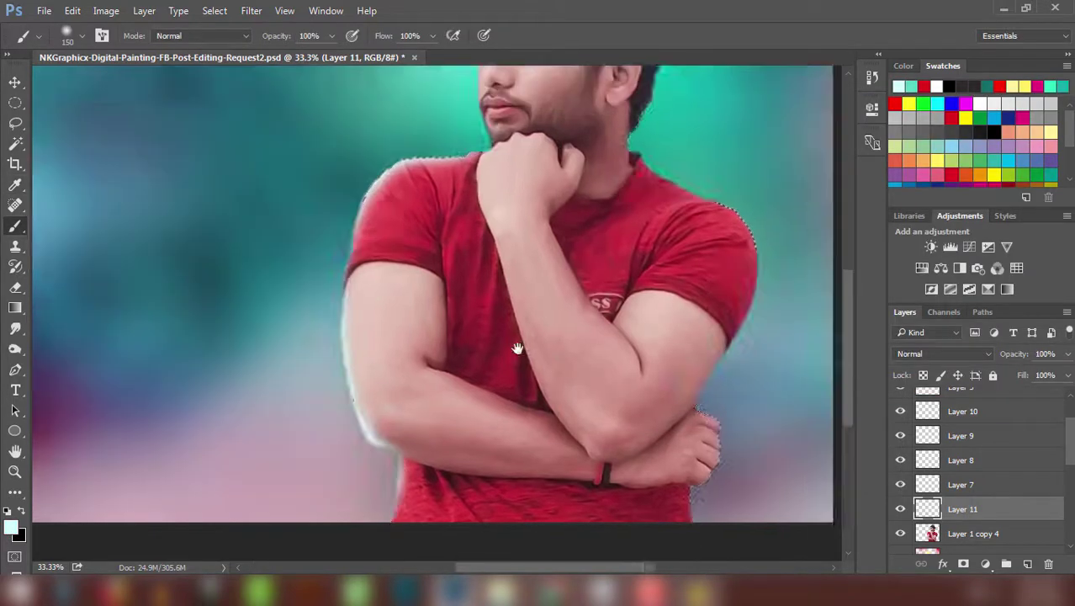
scroll(516, 352, "up", 5)
right_click(580, 116, "alt+shift")
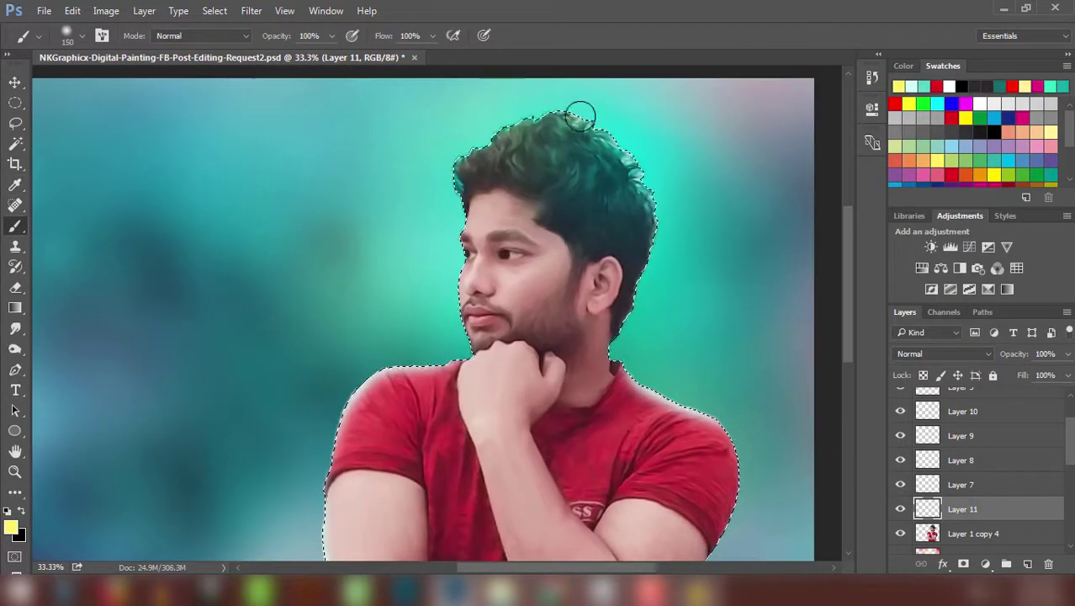
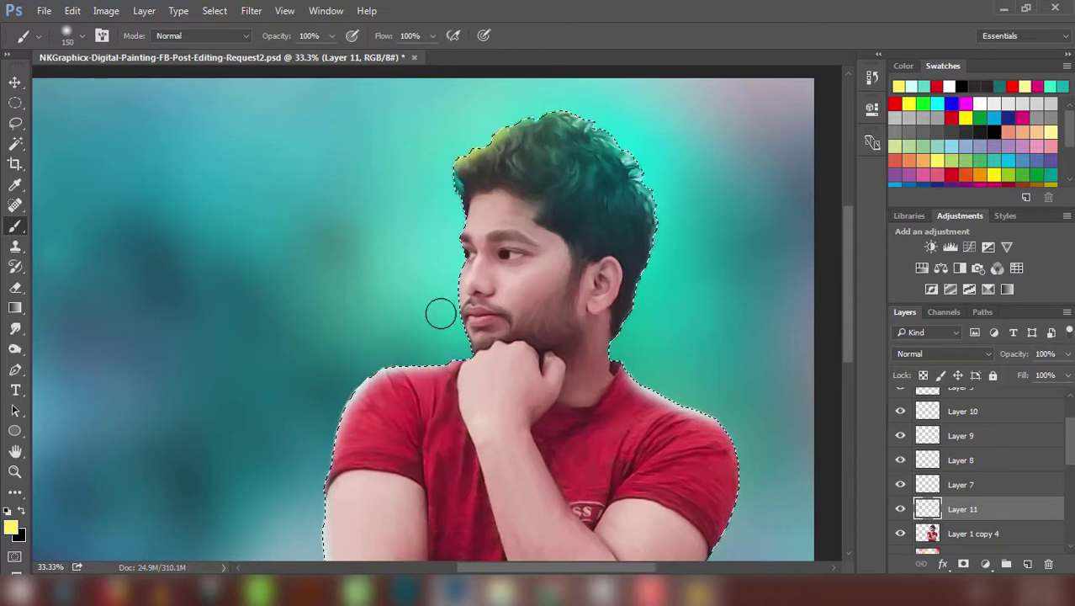
Step: Set Layer 11's glow to Overlay blend mode and clear the selection around the man
left_click(942, 354)
left_click(896, 191)
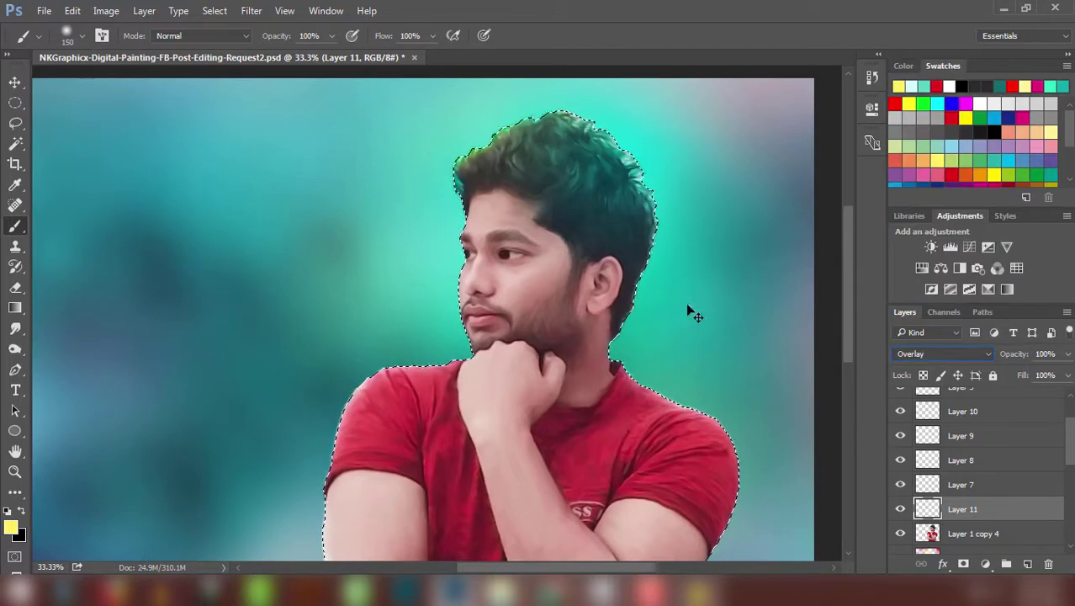
key("ctrl+d")
key("v")
left_click_drag(471, 409, 518, 276)
left_click_drag(591, 139, 552, 285)
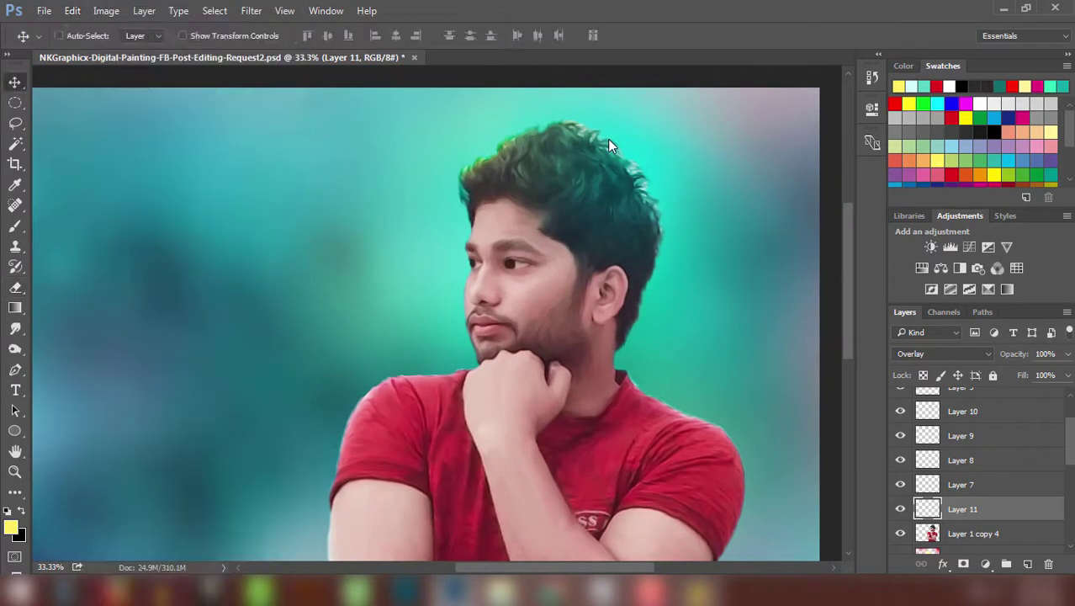
Step: Undo a stray stroke and make white the painting colour
key("e")
key("v")
scroll(458, 253, "down", 1)
scroll(456, 385, "up", 3)
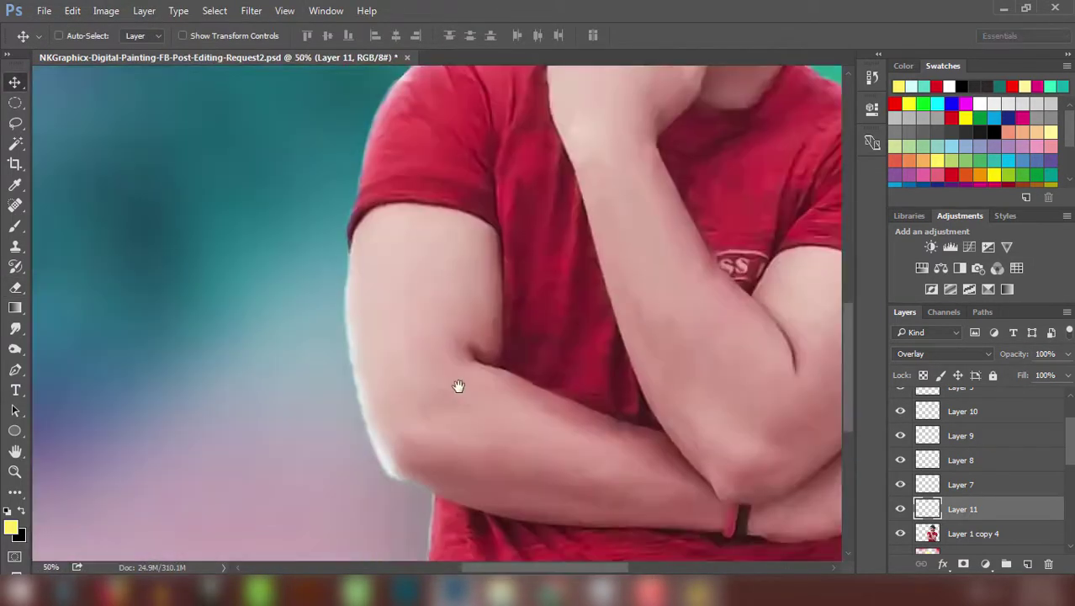
scroll(473, 352, "down", 2)
key("b")
scroll(779, 502, "down", 3)
left_click_drag(373, 132, 432, 301)
key("ctrl+z")
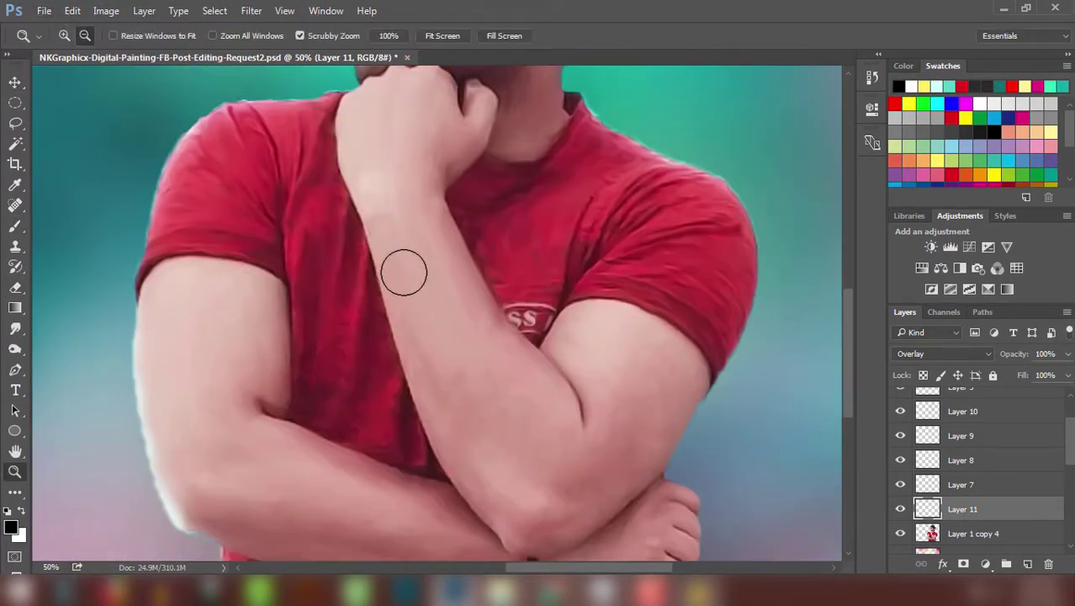
key("d")
key("x")
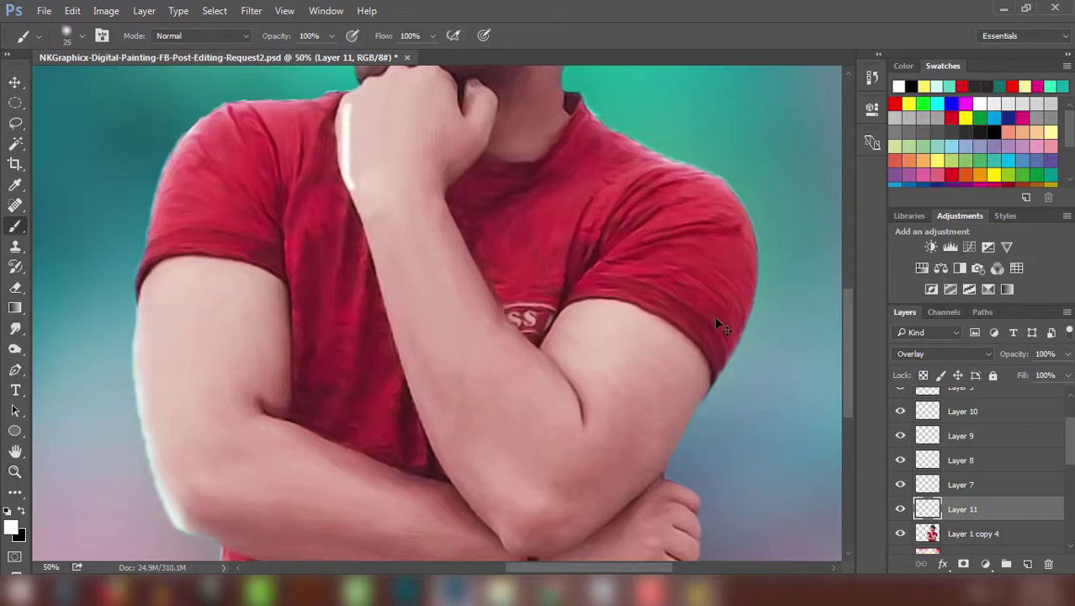
Step: On new Layer 12, paint a white stroke along the left arm and Gaussian Blur it 20.8 px
left_click(1027, 564)
mouse_move(345, 106)
left_mouse_down()
mouse_move(355, 173)
mouse_move(505, 530)
left_mouse_up()
left_click(251, 11)
left_click(471, 257)
left_click_drag(695, 362, 730, 370)
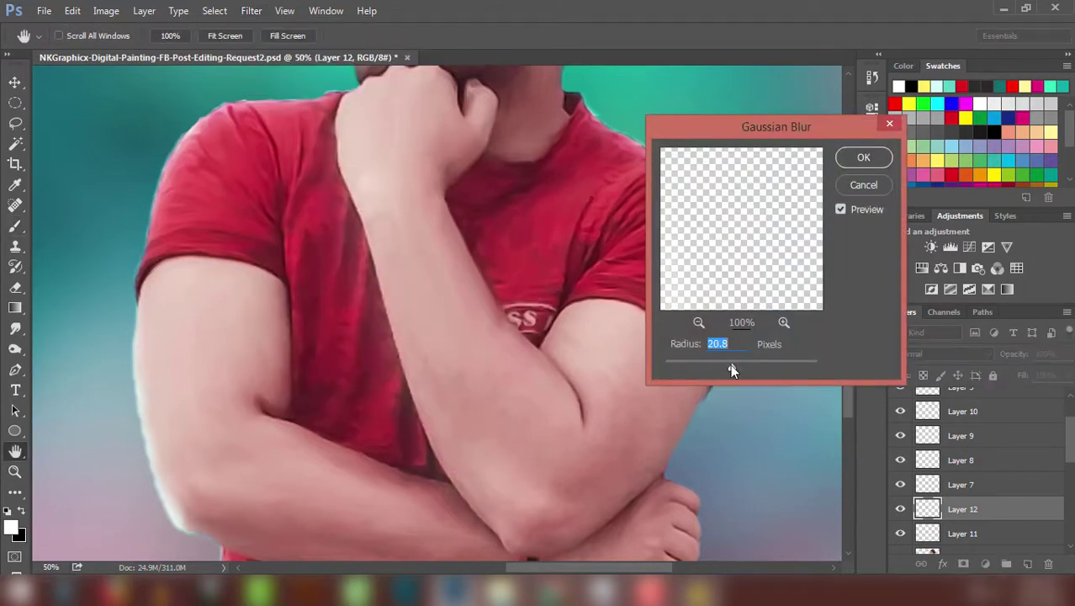
key("Return")
Step: Show Layer 12 and set it to Overlay after trying Soft Light
key("e")
mouse_move(438, 456)
left_mouse_down()
mouse_move(396, 279)
mouse_move(497, 534)
left_mouse_up()
key("ctrl+minus")
key("v")
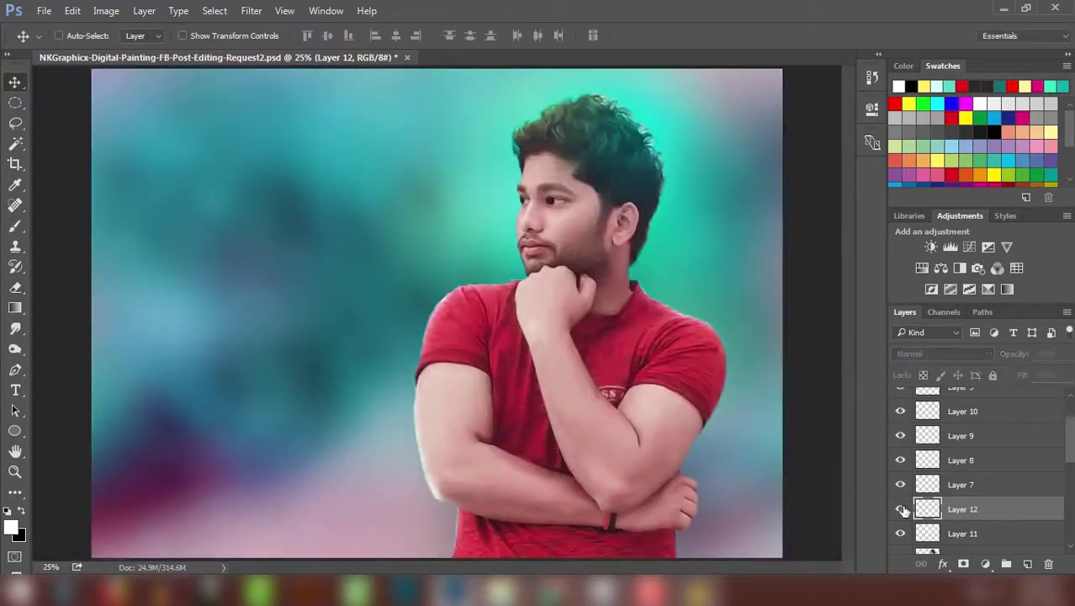
left_click(901, 509)
left_click(943, 353)
left_click(900, 337)
left_click(943, 354)
left_click(917, 342)
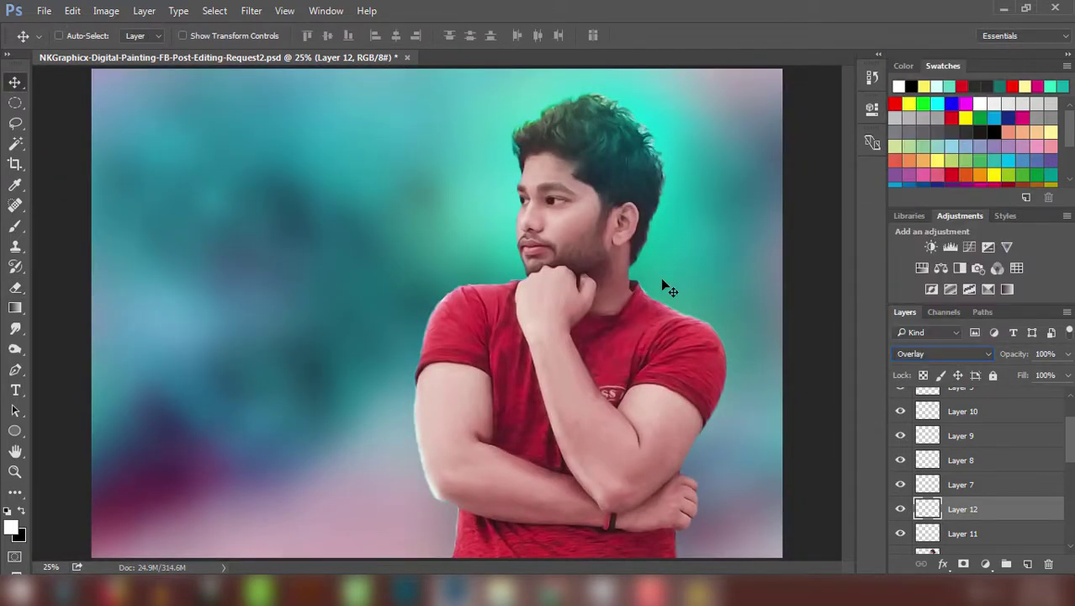
Step: Turn Layer 11's glow back on and select it to erase excess
key("ctrl+plus")
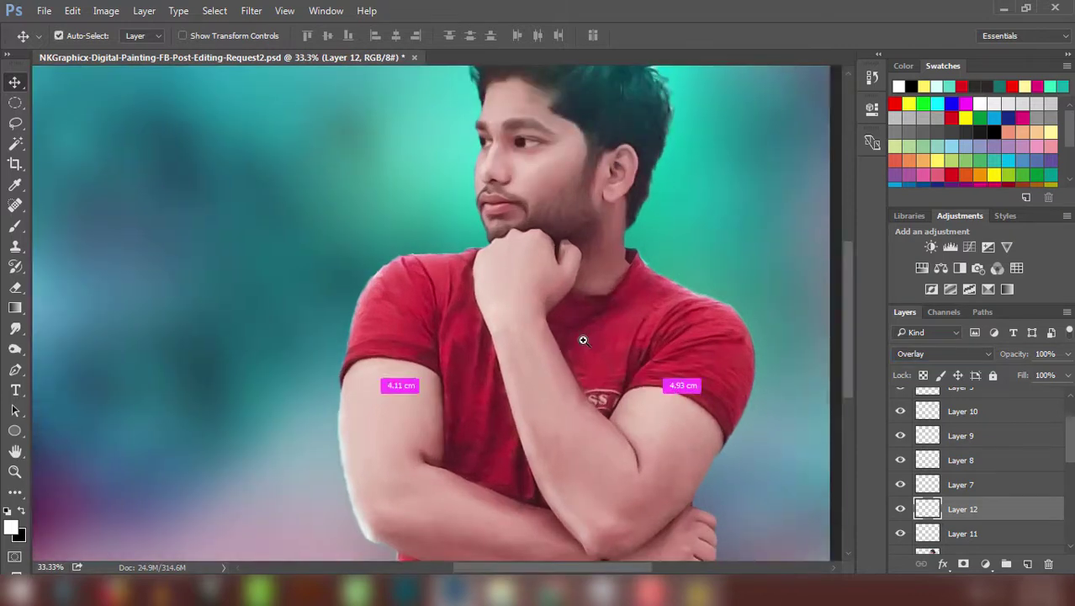
scroll(557, 455, "down", 2)
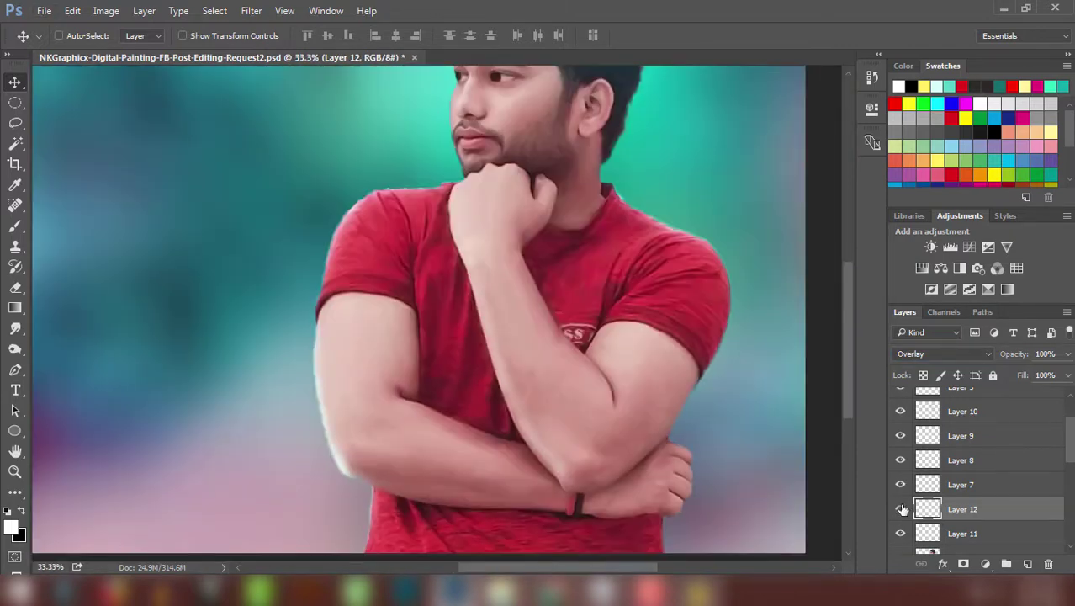
key("ctrl+minus")
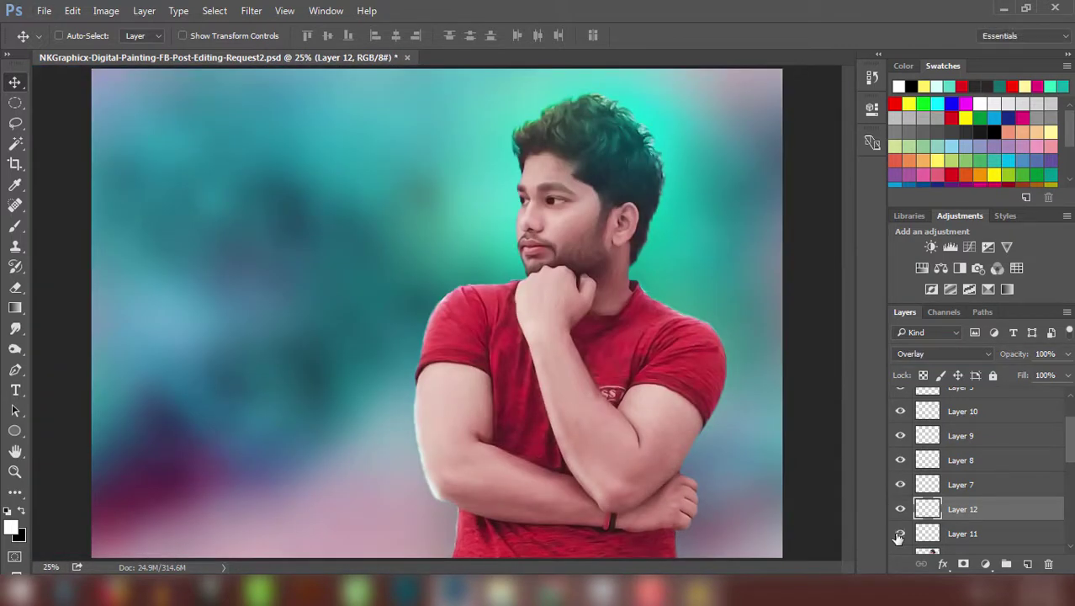
left_click(899, 534)
left_click(963, 534)
key("e")
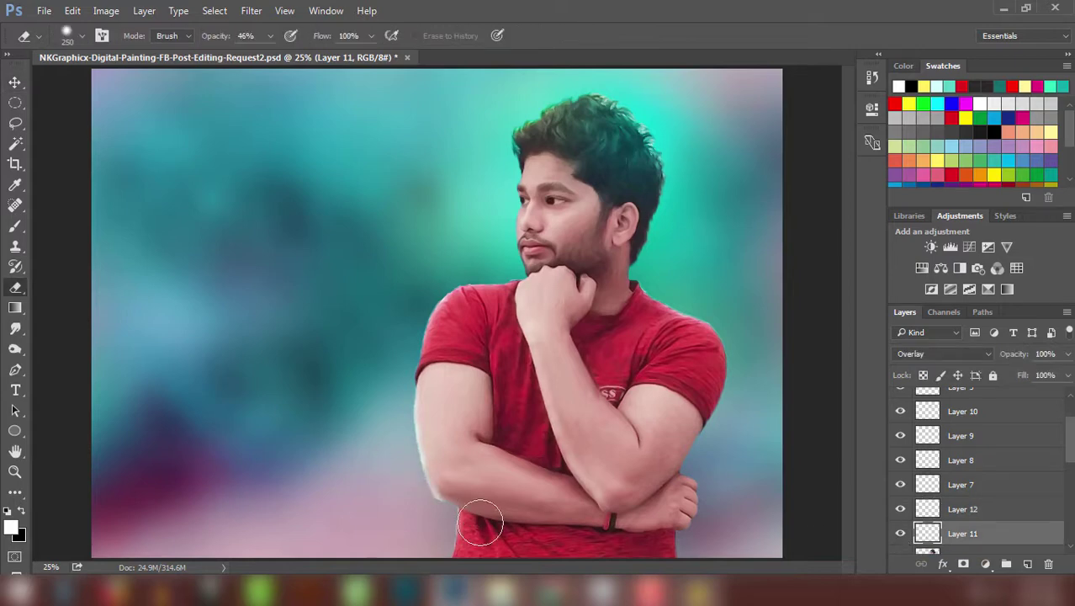
key("v")
scroll(589, 288, "up", 1)
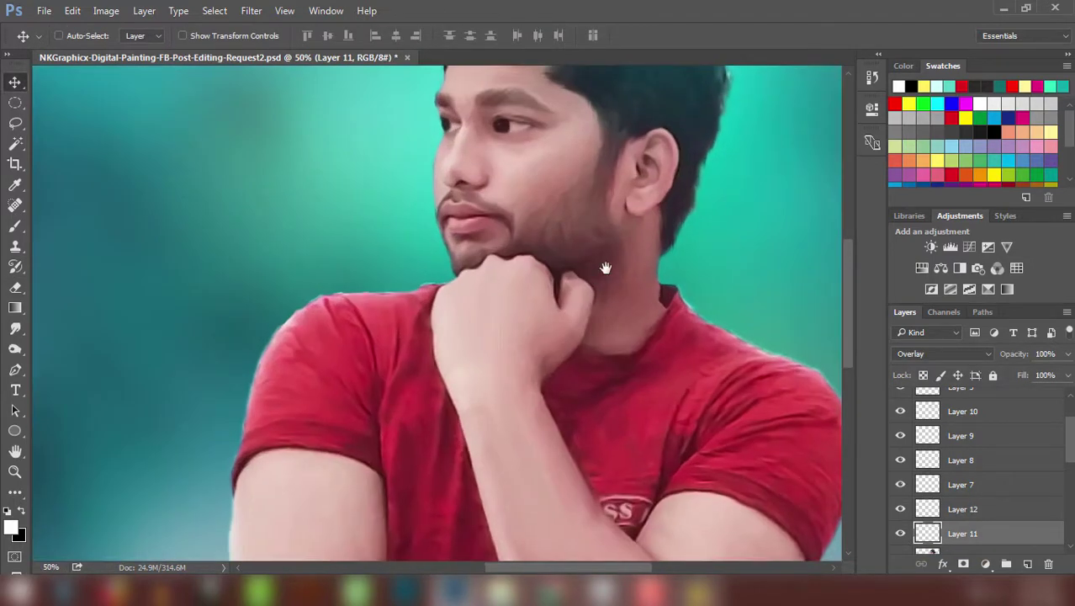
scroll(474, 264, "up", 1)
Step: Select Layer 1 copy 4 and set the Smudge tool to 43% strength, size 40
scroll(474, 264, "up", 1)
scroll(1070, 496, "down", 3)
scroll(1071, 496, "up", 2)
left_click(974, 439)
key("r")
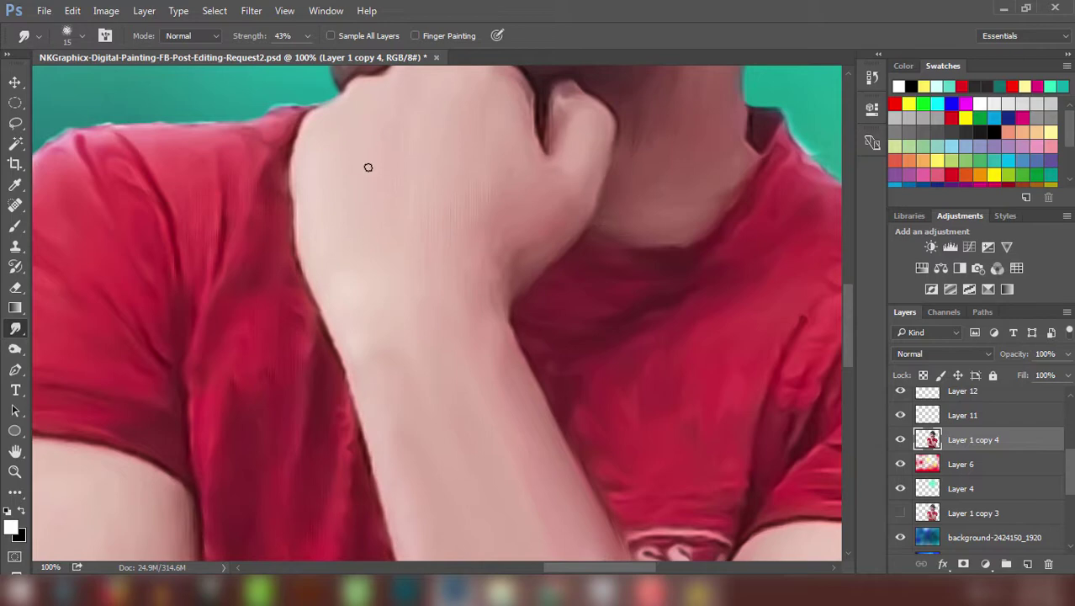
key("bracketright")
key("bracketright")
key("bracketright")
Step: Smudge the skin on the hand and crossed arms into a soft finish
scroll(473, 254, "down", 3)
scroll(327, 300, "down", 3)
scroll(153, 400, "right", 2)
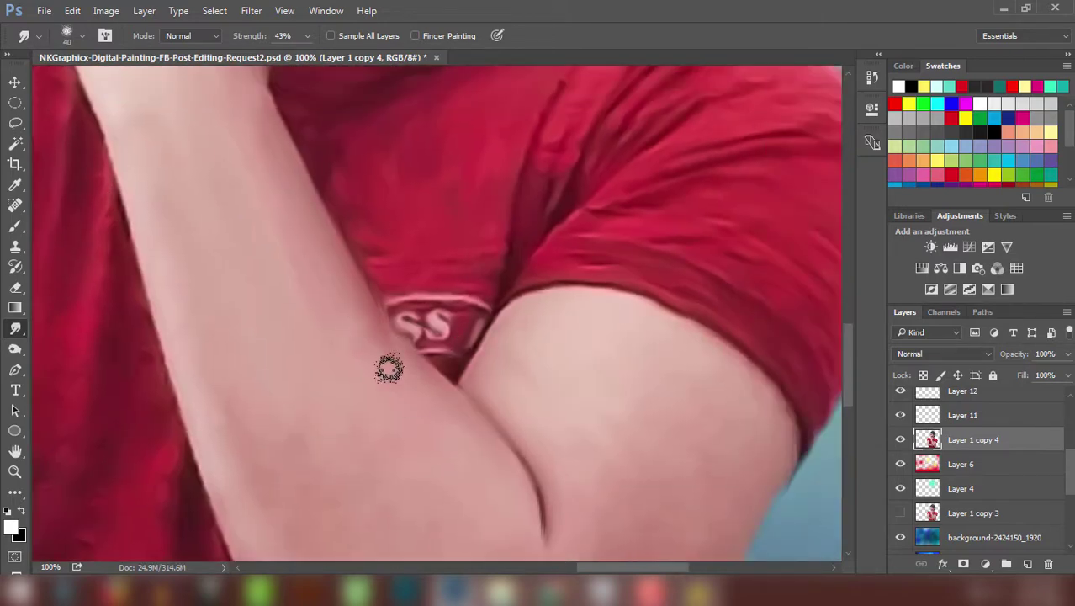
scroll(422, 436, "right", 1)
scroll(444, 284, "right", 3)
scroll(290, 159, "down", 3)
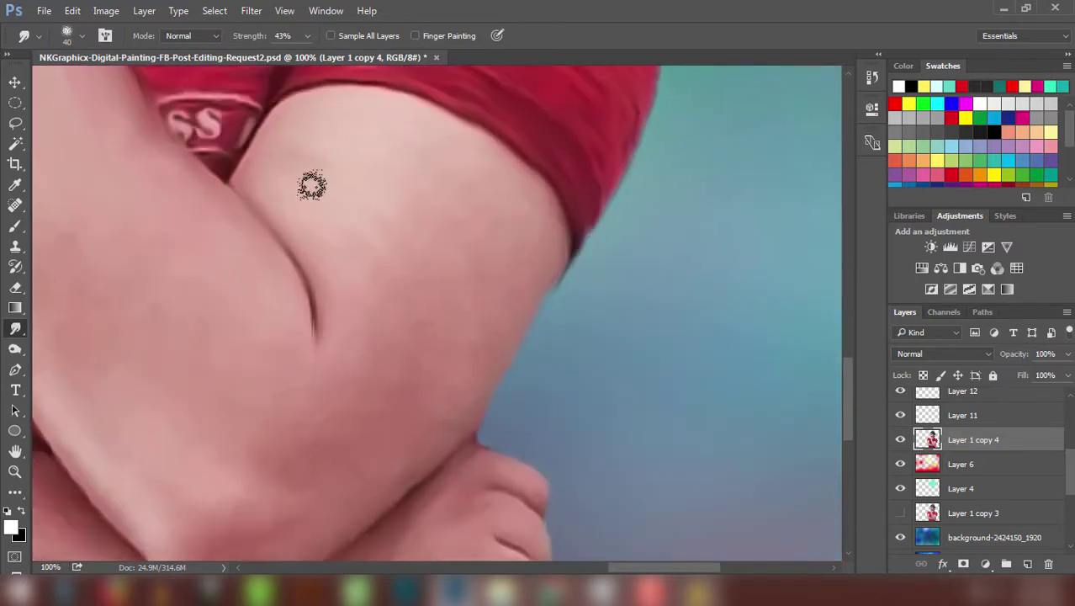
scroll(375, 230, "down", 1)
scroll(526, 343, "down", 1)
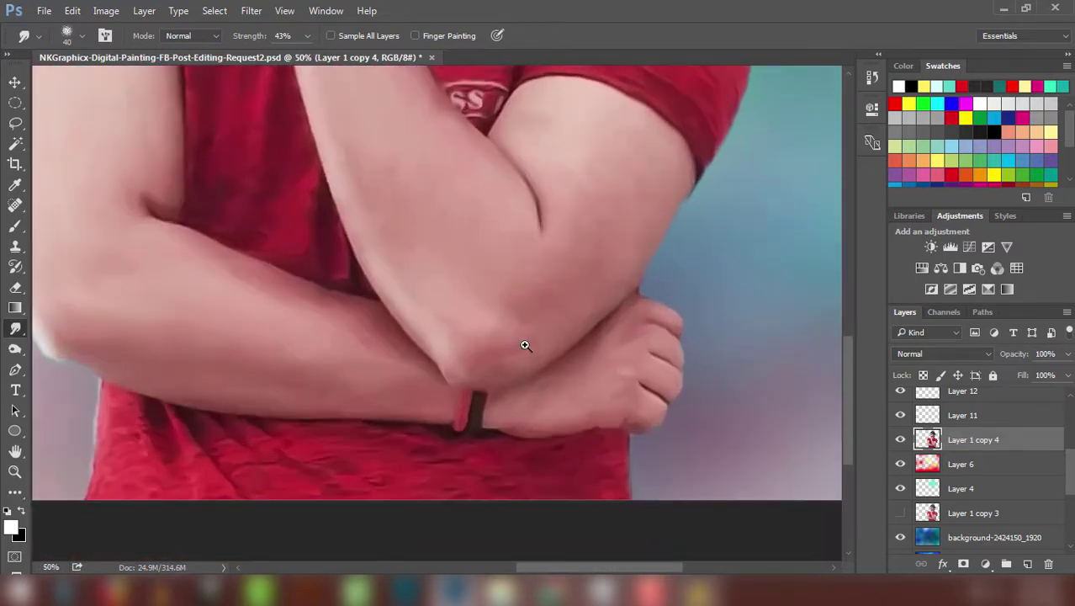
scroll(462, 395, "down", 2)
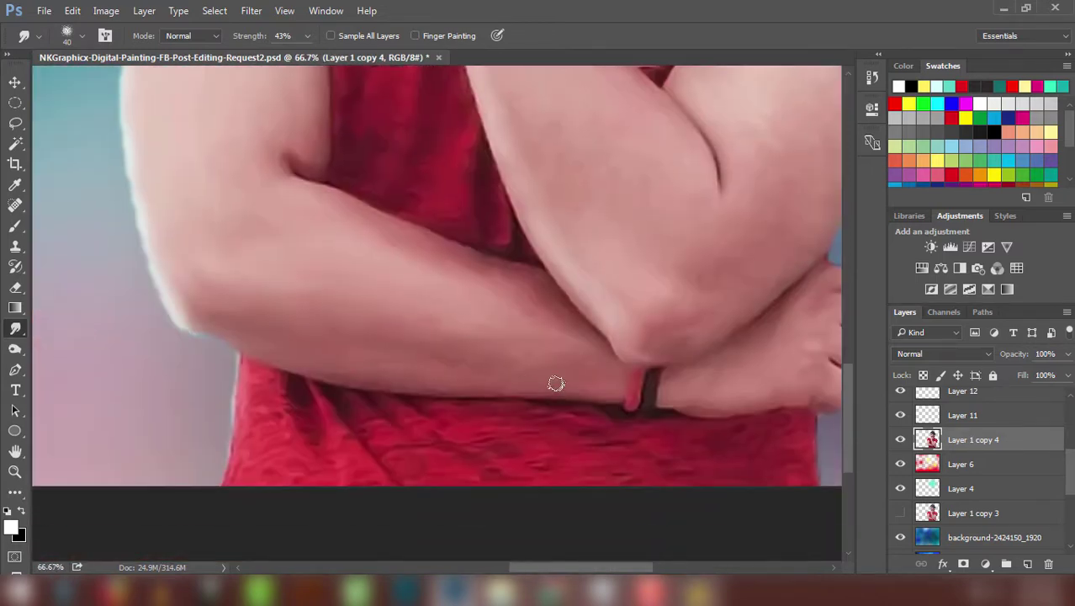
scroll(370, 163, "up", 2)
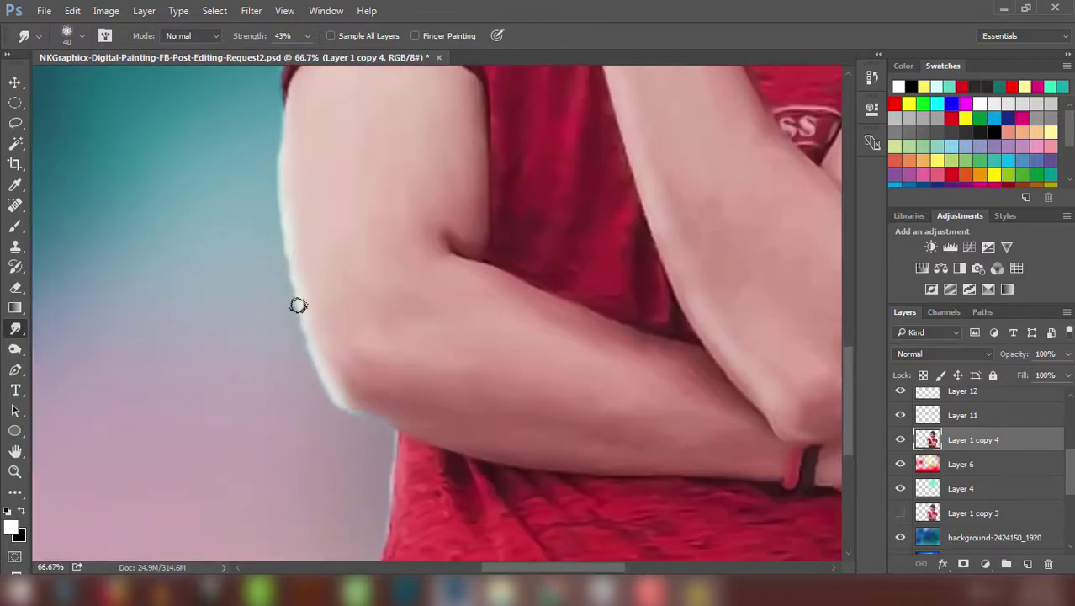
scroll(299, 305, "down", 2)
scroll(312, 307, "up", 2)
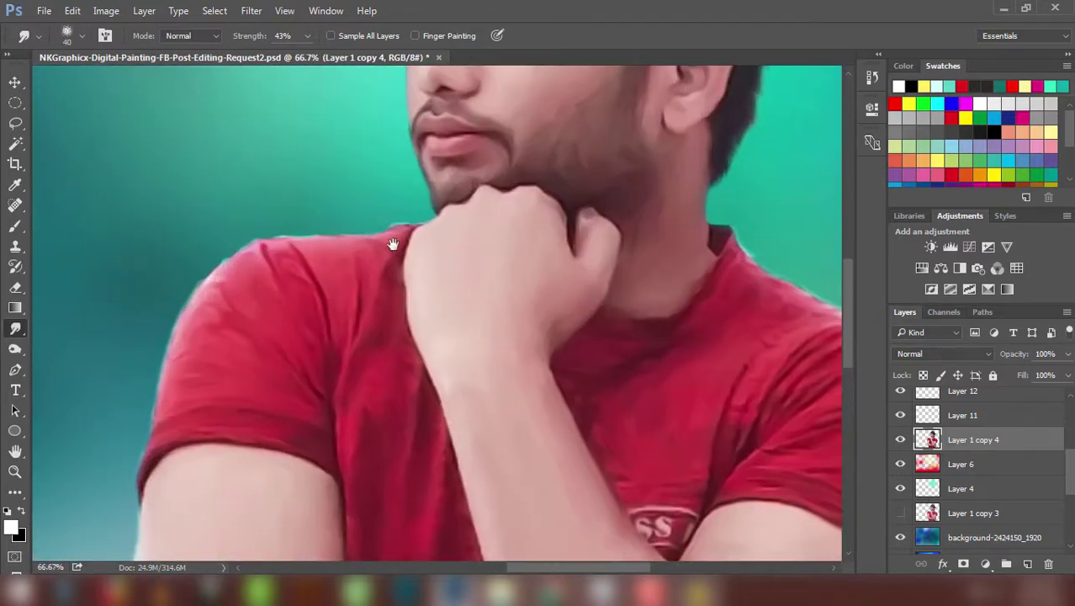
key("v")
scroll(420, 261, "down", 2)
Step: Group Layer 11 and Layer 12 into Group 1 and compare its visibility
scroll(446, 303, "down", 2)
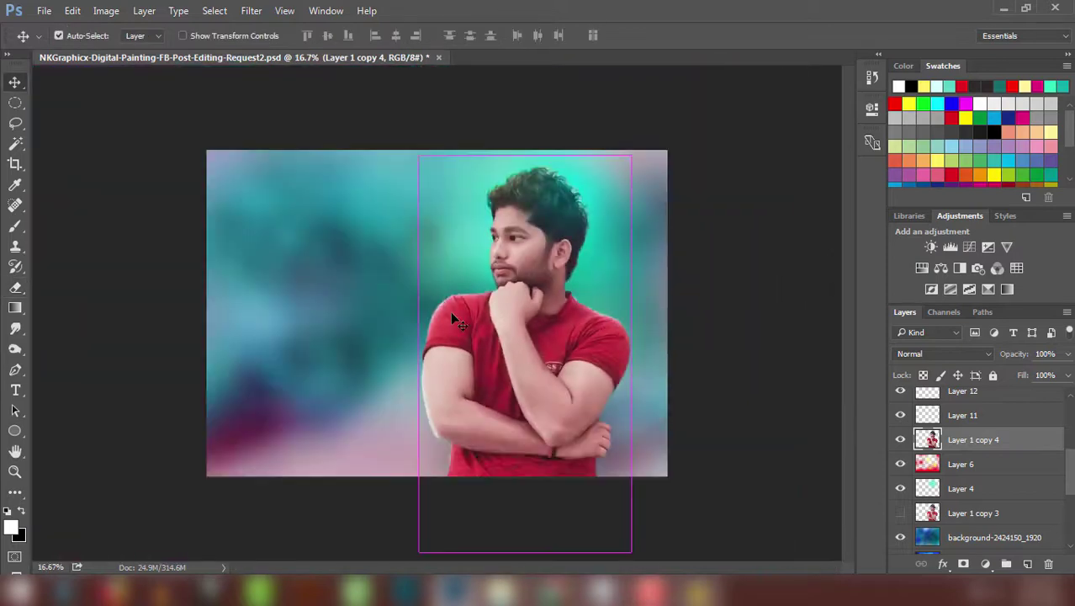
scroll(710, 235, "up", 1)
scroll(786, 451, "down", 1)
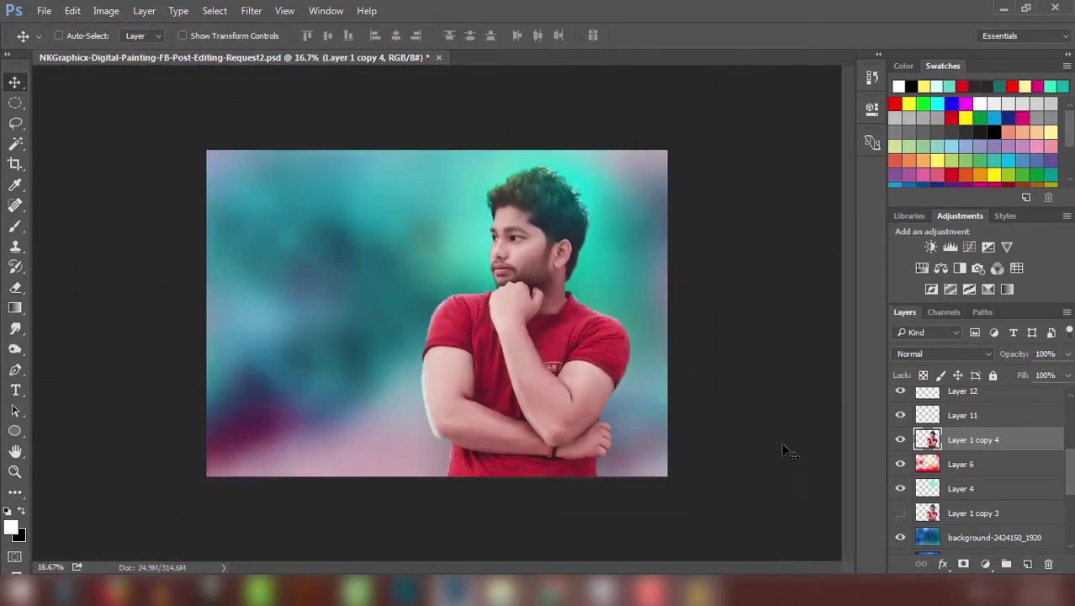
left_click(963, 392)
left_click(963, 415, "shift")
key("ctrl+g")
left_click(901, 446)
double_click(900, 446)
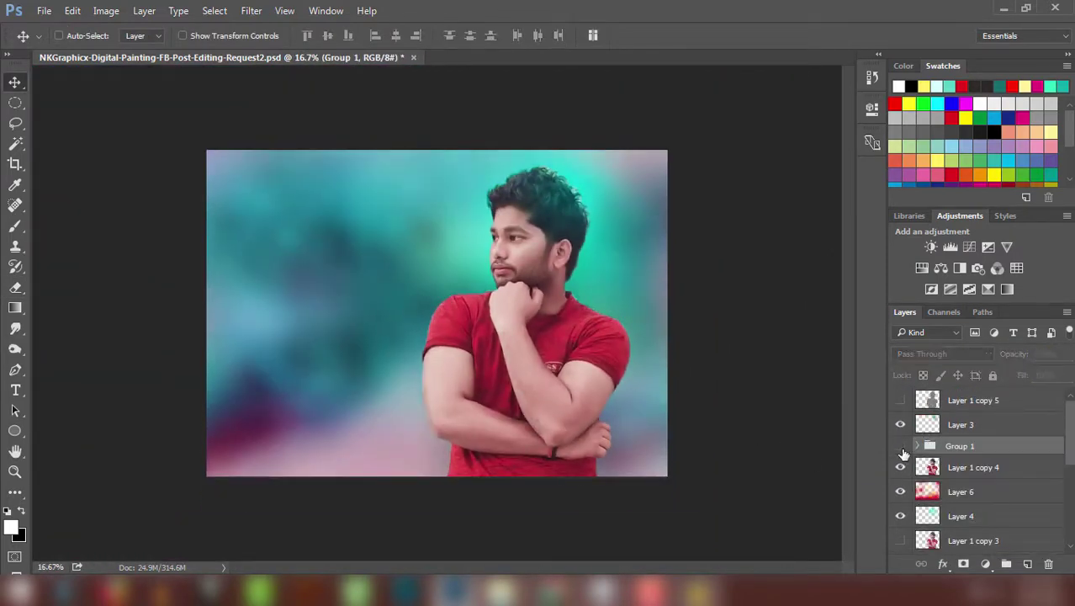
left_click(901, 445)
Step: Move Layer 3 into Group 1 and dab glow colour beside the head on a new Overlay layer
key("ctrl+plus")
key("ctrl+plus")
scroll(583, 432, "down", 1)
left_click(918, 446)
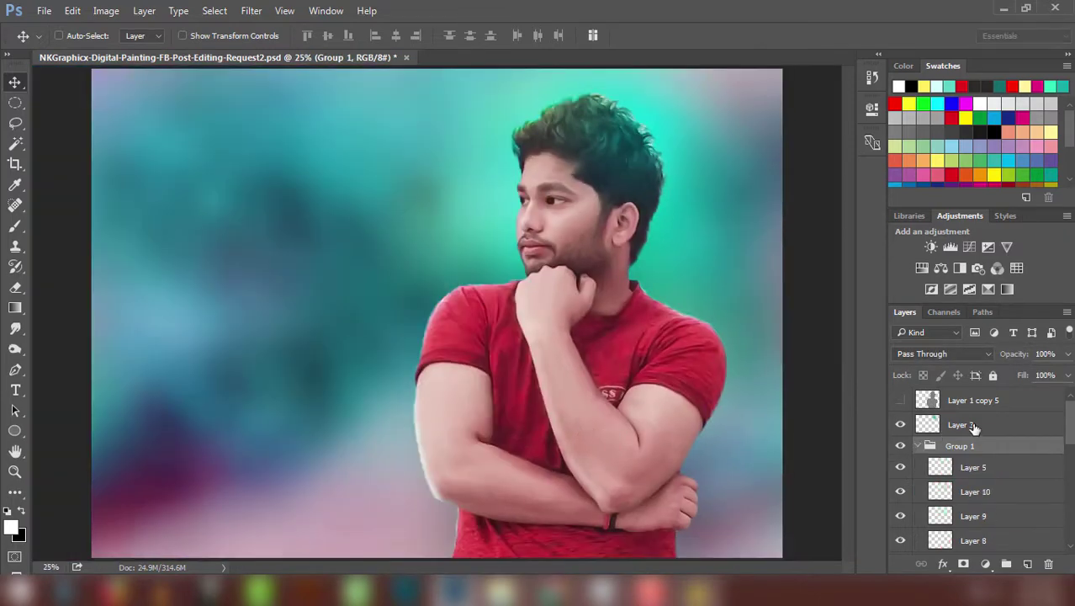
left_click_drag(974, 427, 967, 447)
key("b")
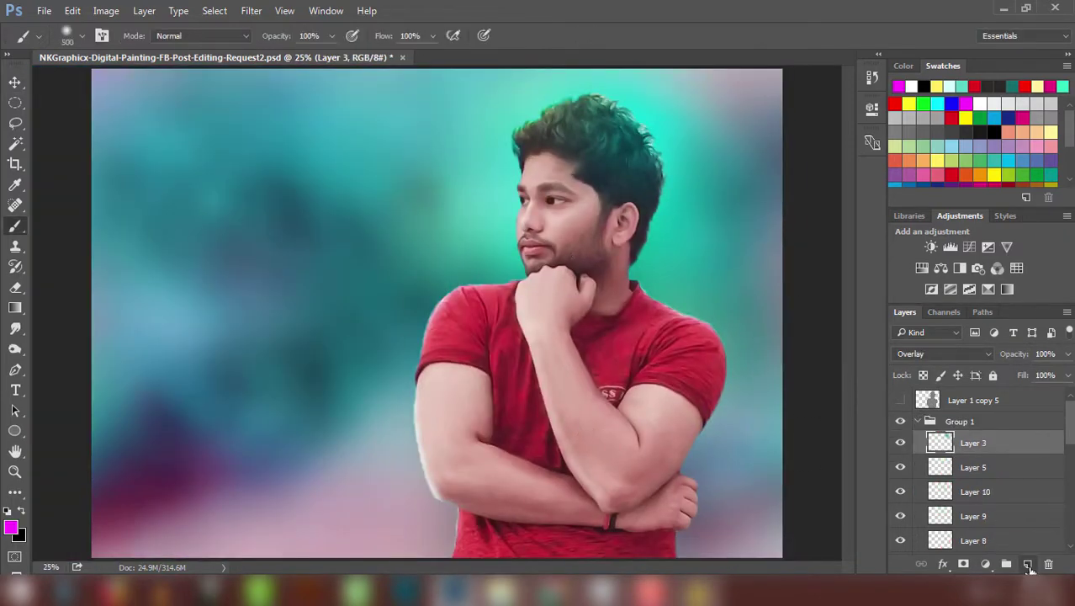
left_click(1029, 569)
left_click(521, 206)
key("ctrl+z")
left_click_drag(664, 194, 694, 210)
left_click(942, 354)
left_click(913, 202)
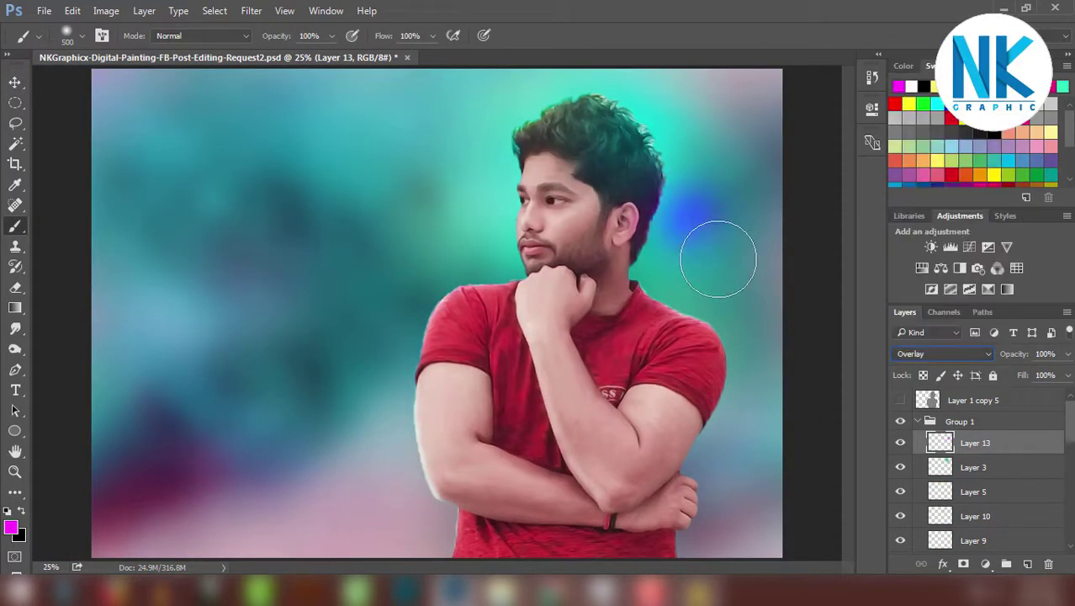
Step: Move and transform the colour dab onto the arm
key("v")
left_click_drag(718, 258, 482, 278)
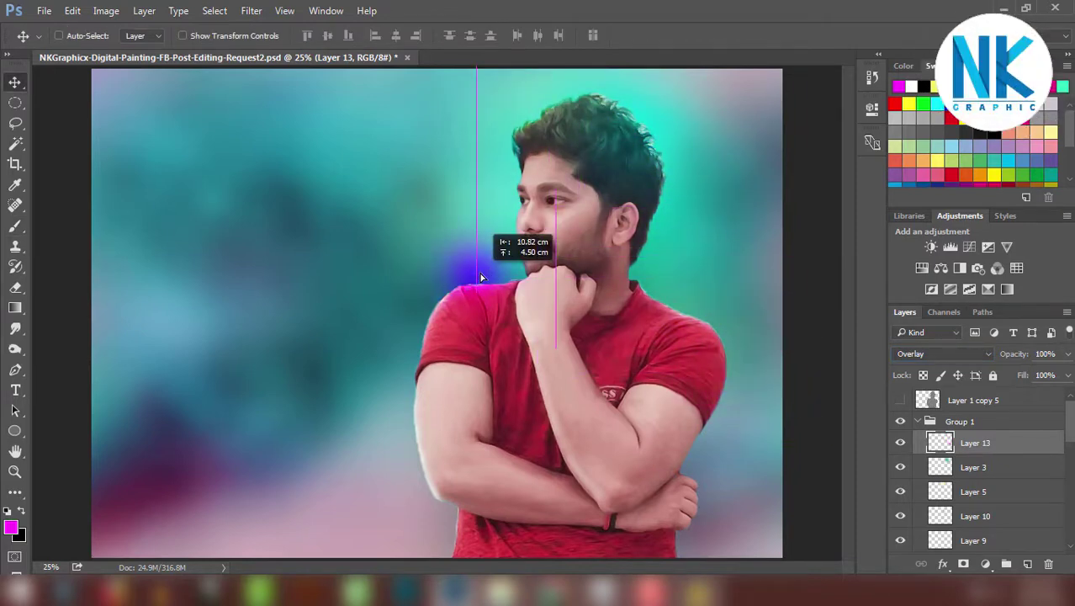
key("ctrl+t")
left_click_drag(528, 348, 457, 481)
key("Return")
mouse_move(594, 424)
left_mouse_down()
mouse_move(627, 439)
mouse_move(734, 234)
left_mouse_up()
left_click(901, 443)
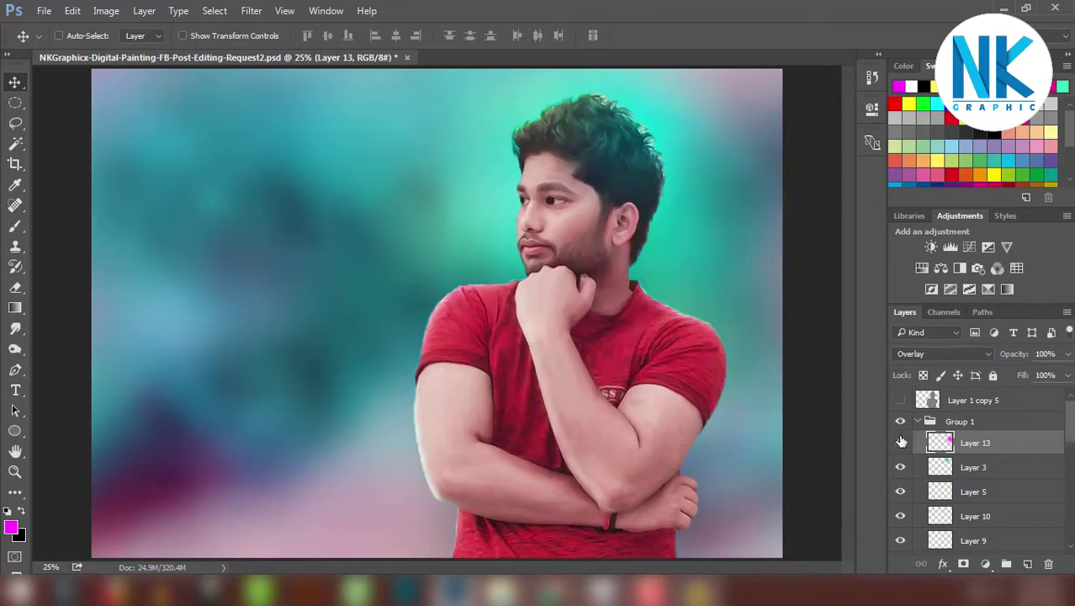
Step: Paint magenta strokes along both arms and soften them with Gaussian Blur
key("b")
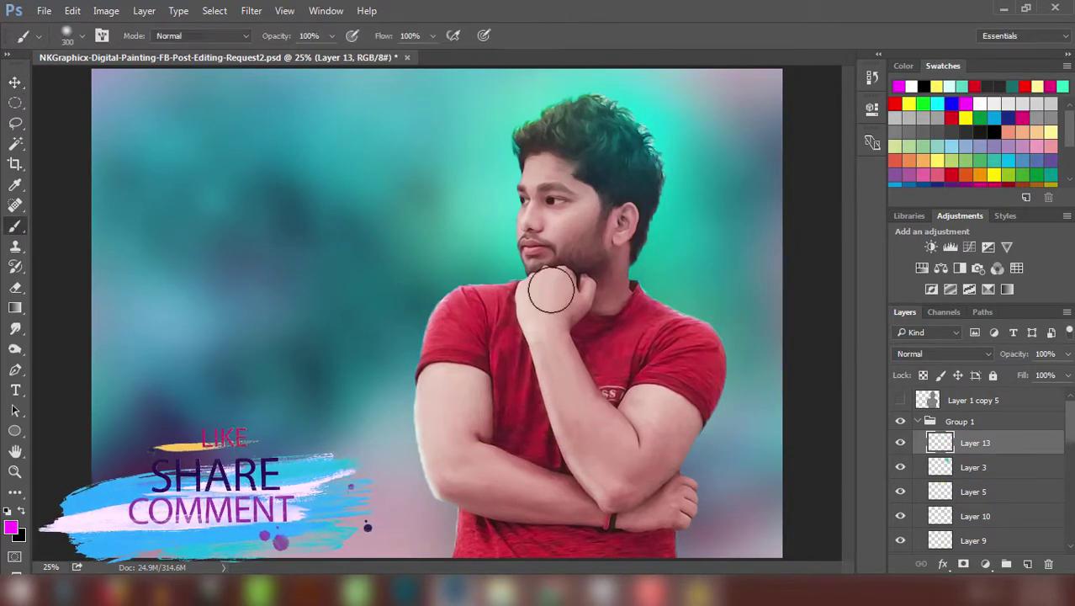
mouse_move(551, 290)
left_mouse_down()
mouse_move(605, 493)
mouse_move(680, 446)
left_mouse_up()
left_click_drag(467, 383, 573, 501)
left_click(251, 11)
left_click(504, 244)
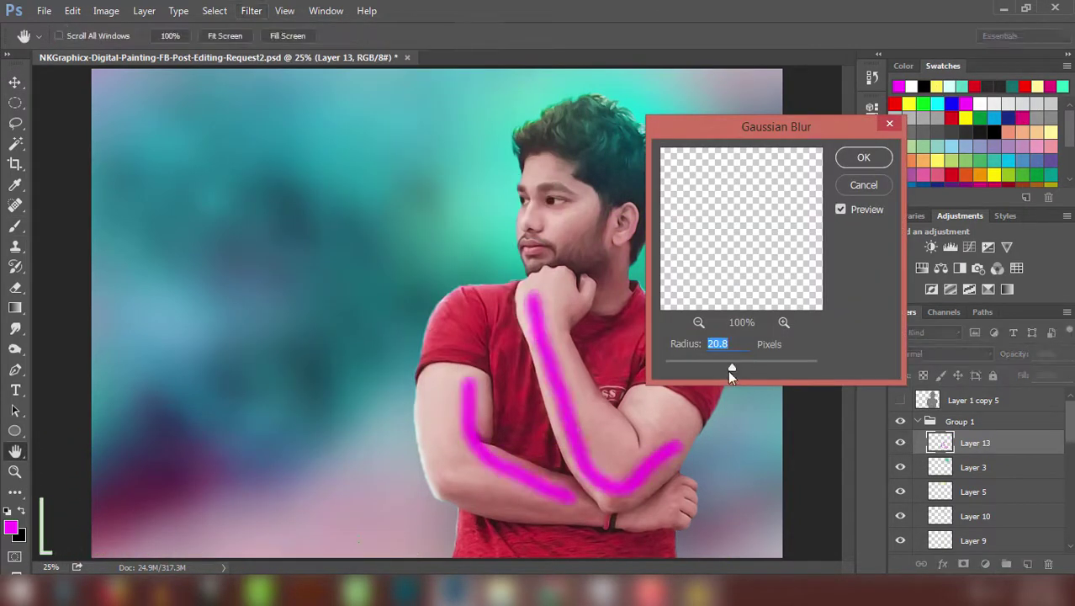
left_click_drag(730, 370, 751, 364)
left_click(863, 157)
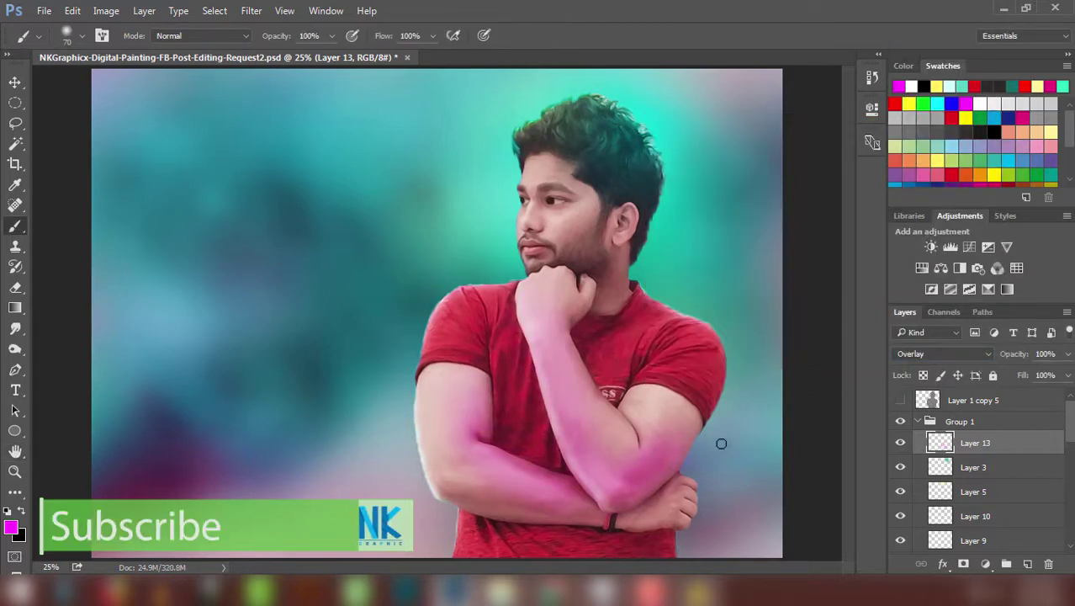
Step: On a new Soft Light layer, paint red strokes on the neck and arms, blurred at radius 40
key("e")
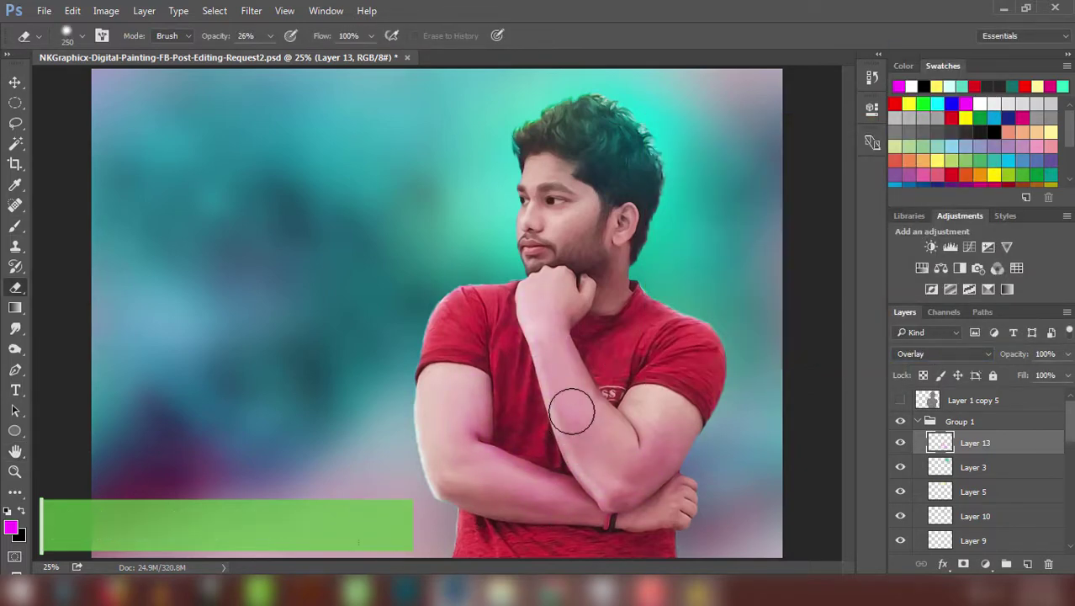
key("v")
key("7")
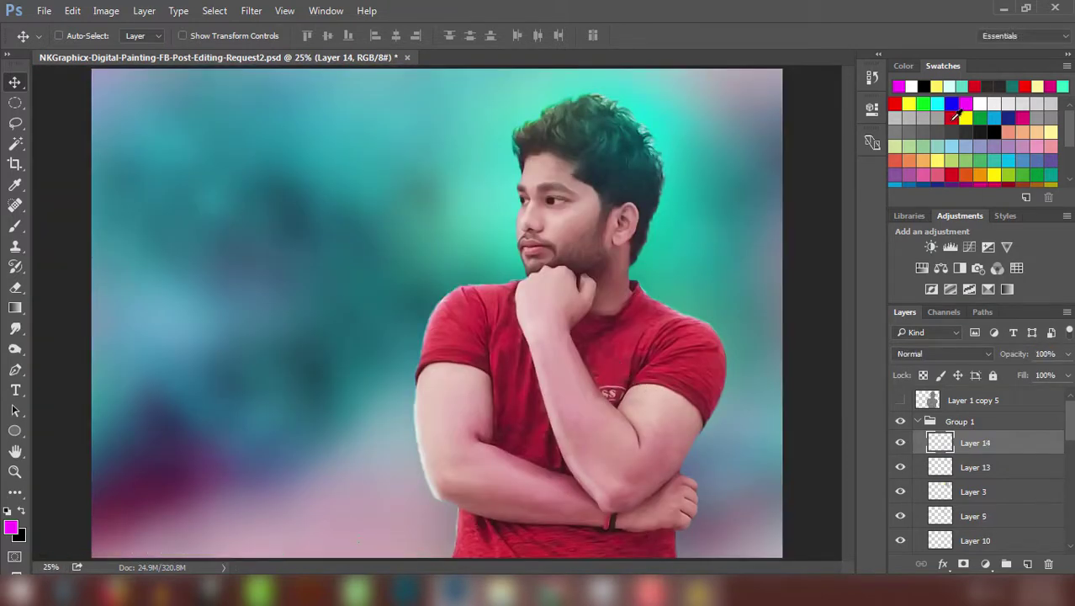
left_click(953, 118)
key("b")
left_click(942, 353)
left_click_drag(622, 251, 621, 297)
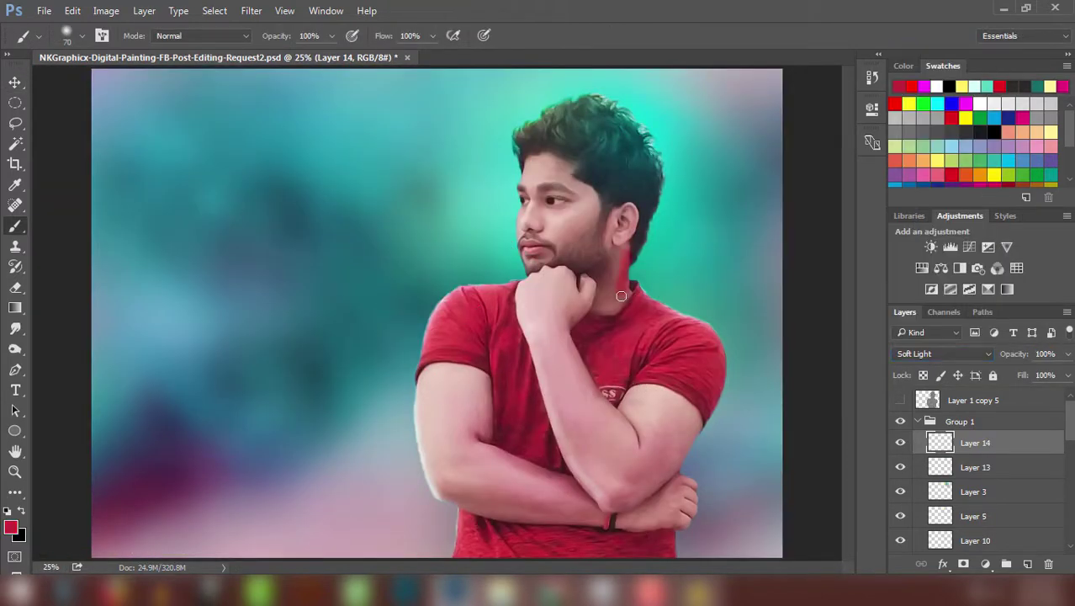
left_click_drag(675, 415, 560, 324)
left_click_drag(479, 403, 560, 499)
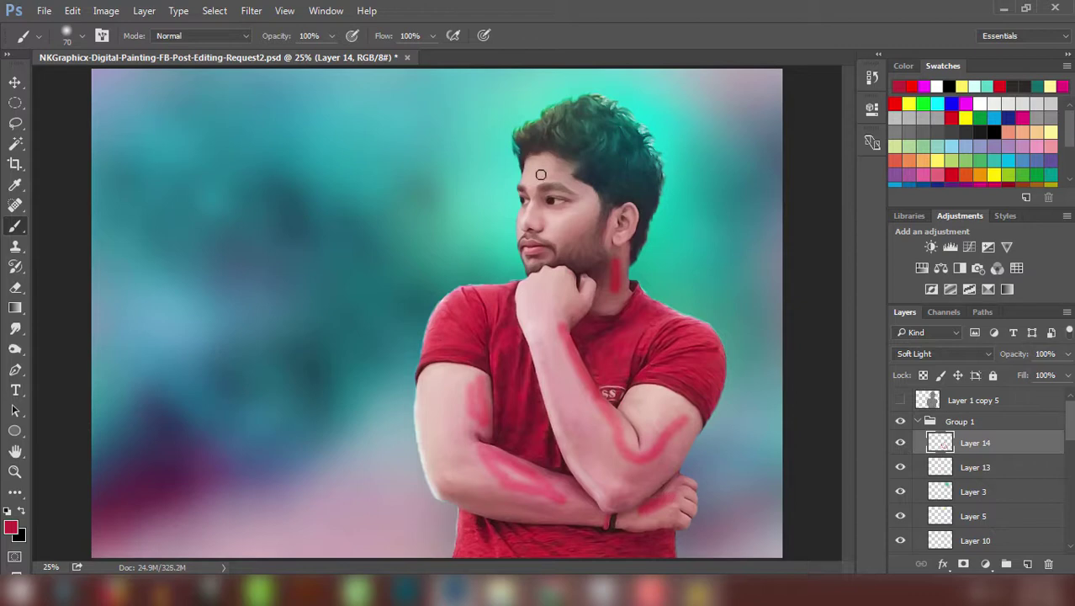
key("ctrl+alt+f")
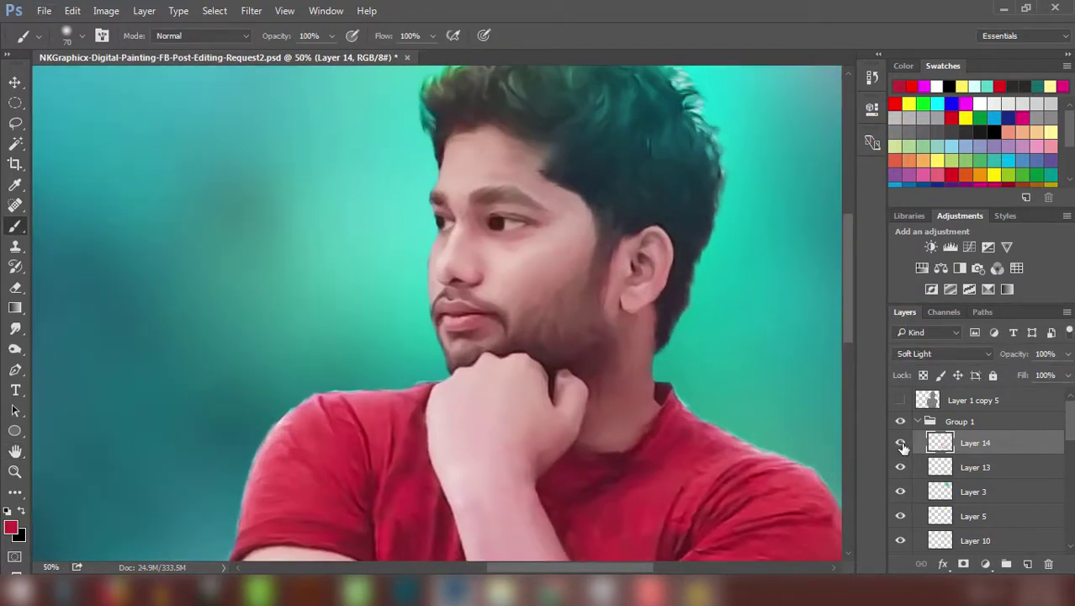
key("e")
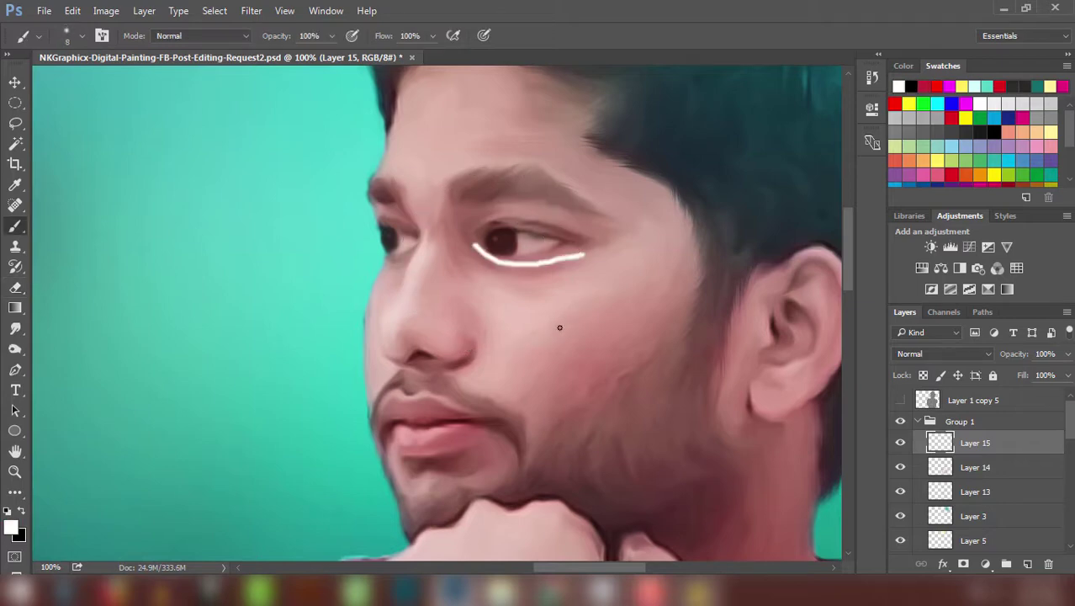
Step: Paint a white highlight stroke on Layer 15 and soften it with Gaussian Blur
left_click_drag(822, 328, 781, 312)
left_click(252, 10)
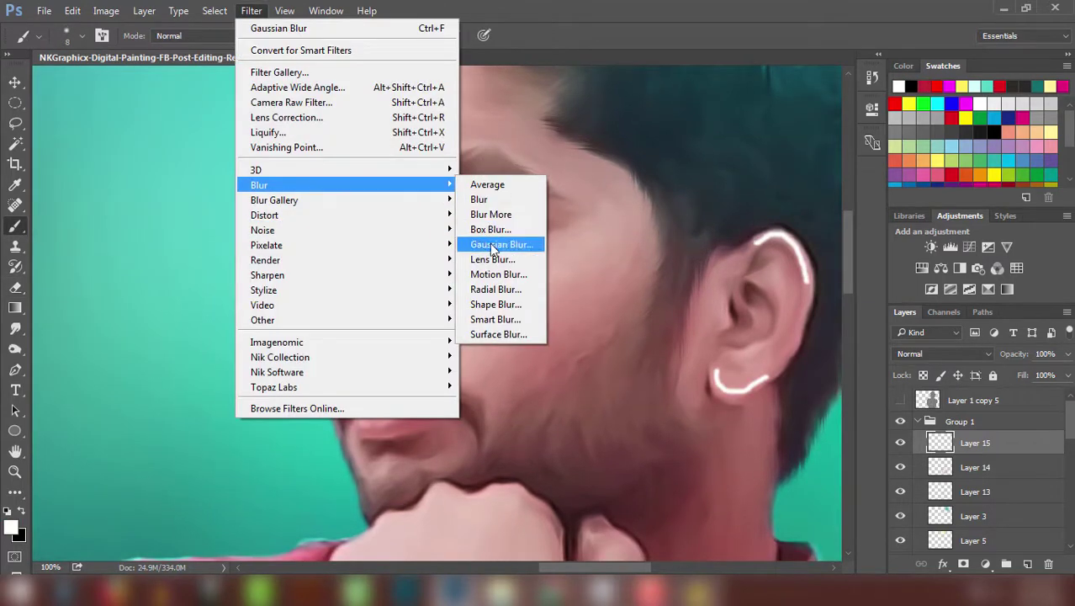
left_click(496, 242)
left_click_drag(725, 360, 724, 366)
key("Return")
key("ctrl+minus")
key("ctrl+minus")
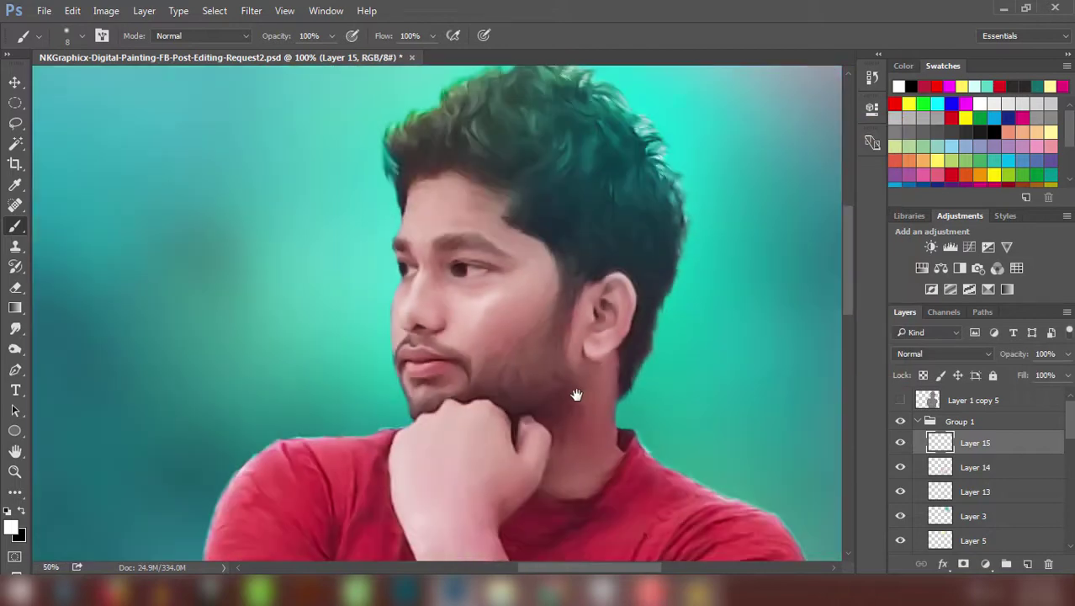
key("ctrl+plus")
Step: Set the highlight layer to Overlay, erase excess, and save the file
left_click(942, 354)
left_click(909, 252)
key("ctrl+plus")
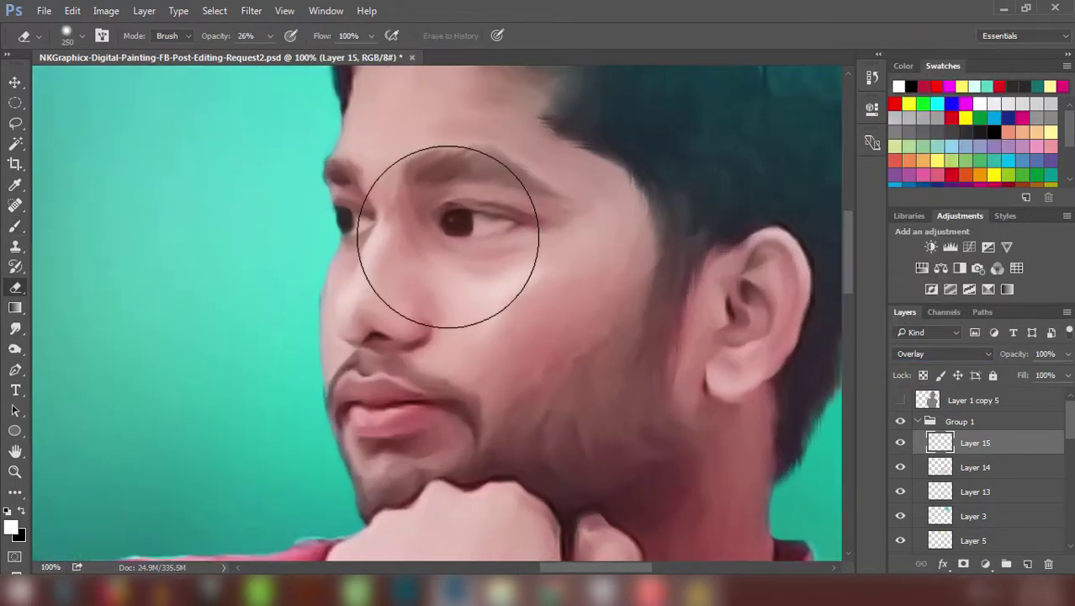
key("ctrl+minus")
key("ctrl+minus")
key("v")
left_click(900, 442)
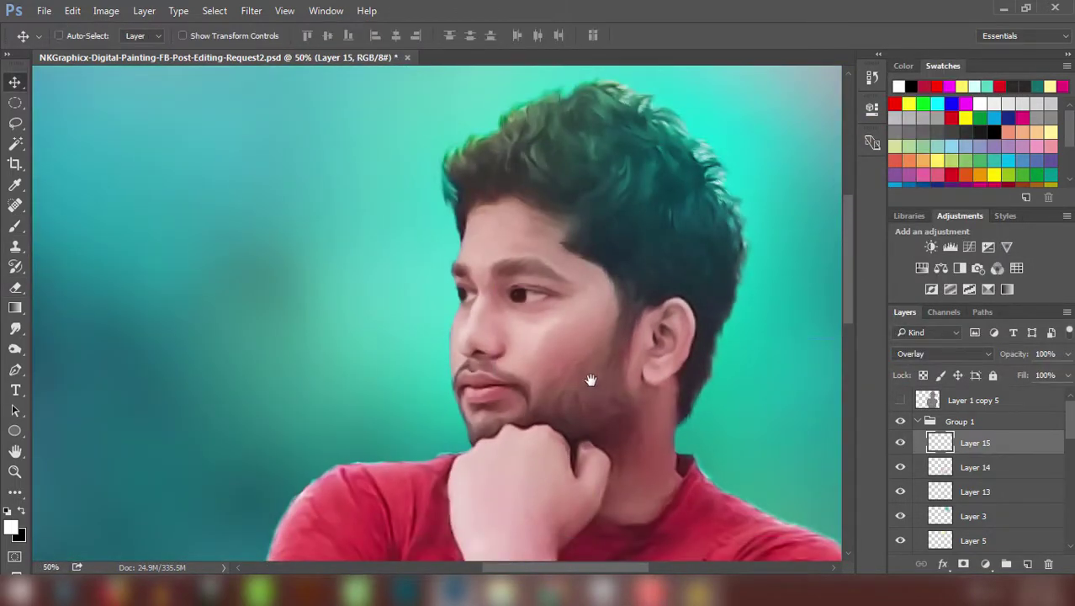
key("e")
key("ctrl+plus")
key("ctrl+plus")
key("ctrl+minus")
key("ctrl+minus")
key("ctrl+minus")
key("ctrl+s")
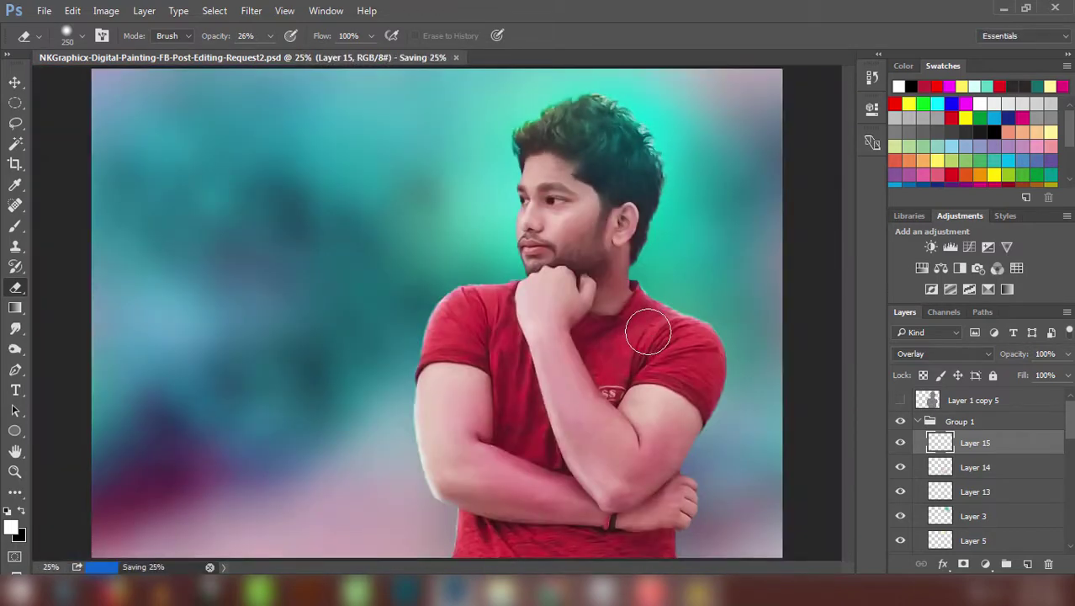
Step: Nudge Layer 1 copy 5, Layer 1 copy 2 and Layer 1 copy slightly right
left_click(918, 421)
left_click(972, 400)
scroll(972, 477, "down", 5)
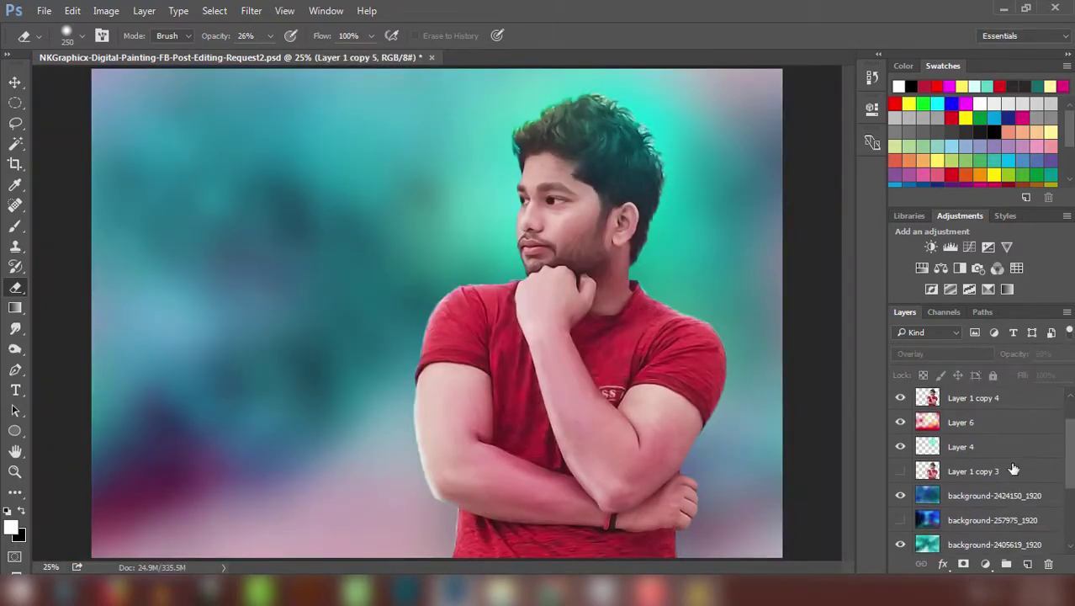
left_click(974, 480)
left_click(970, 505, "shift")
key("v")
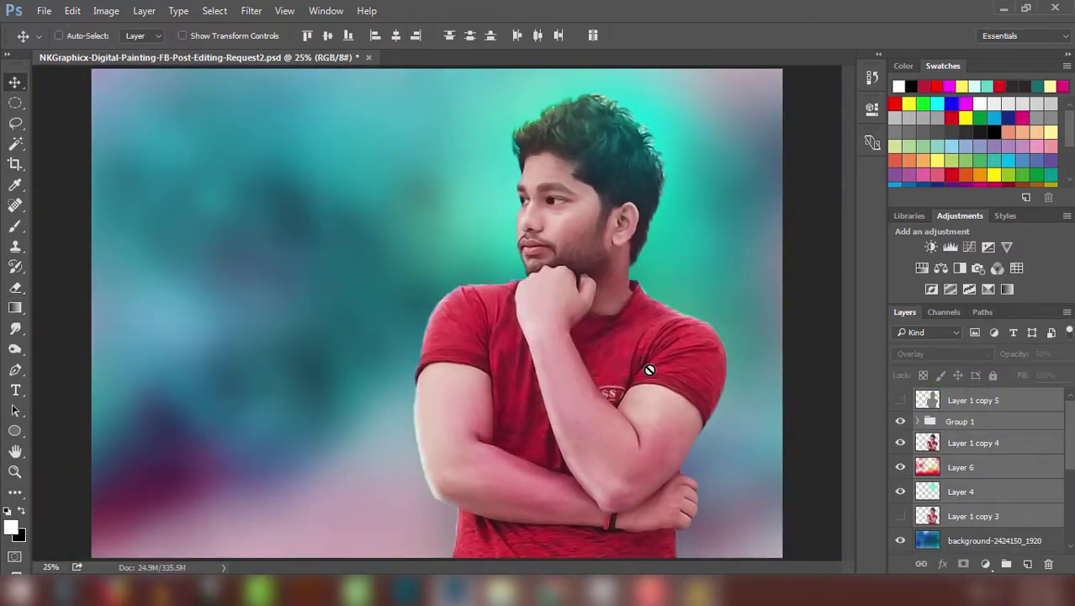
key("shift+Right")
key("shift+Right")
key("shift+Right")
key("shift+Right")
key("shift+Right")
key("shift+Right")
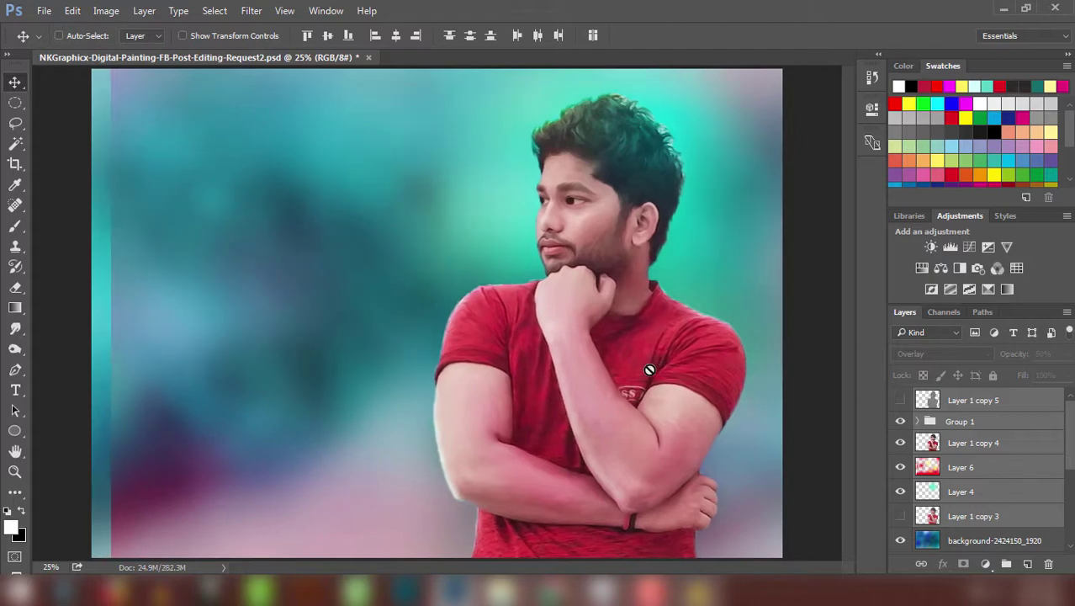
Step: Shift Layer 6 left so it fills the canvas edge
left_click(961, 467)
scroll(977, 471, "down", 2)
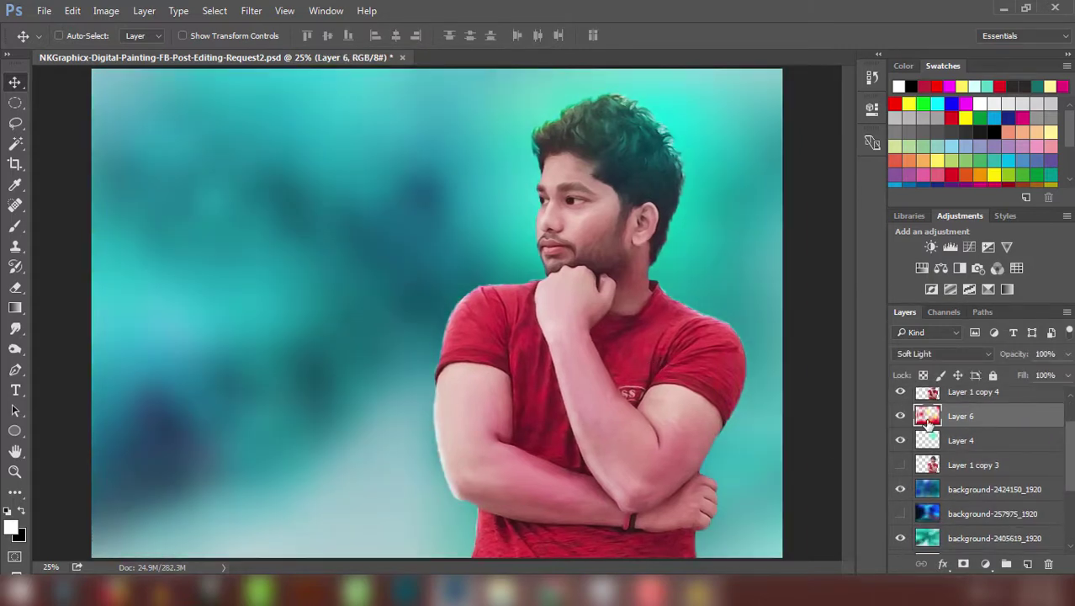
key("ctrl+t")
left_click_drag(285, 297, 264, 297)
key("Return")
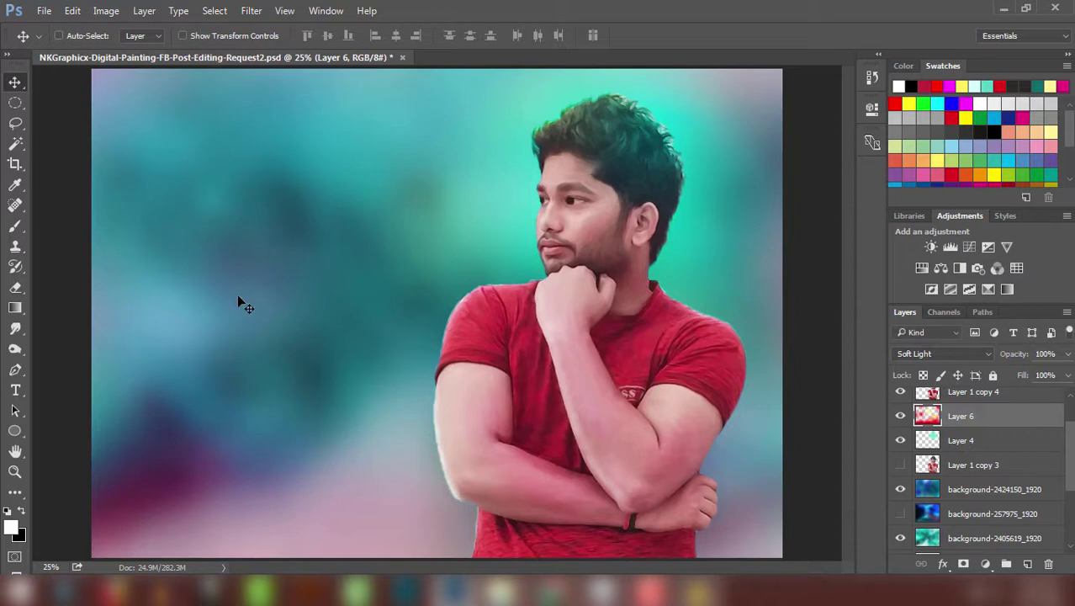
Step: Rotate the man's cutout by -1.60°, hide Layer 1 copy 5, and save
left_click(961, 416, "ctrl")
scroll(993, 471, "down", 2)
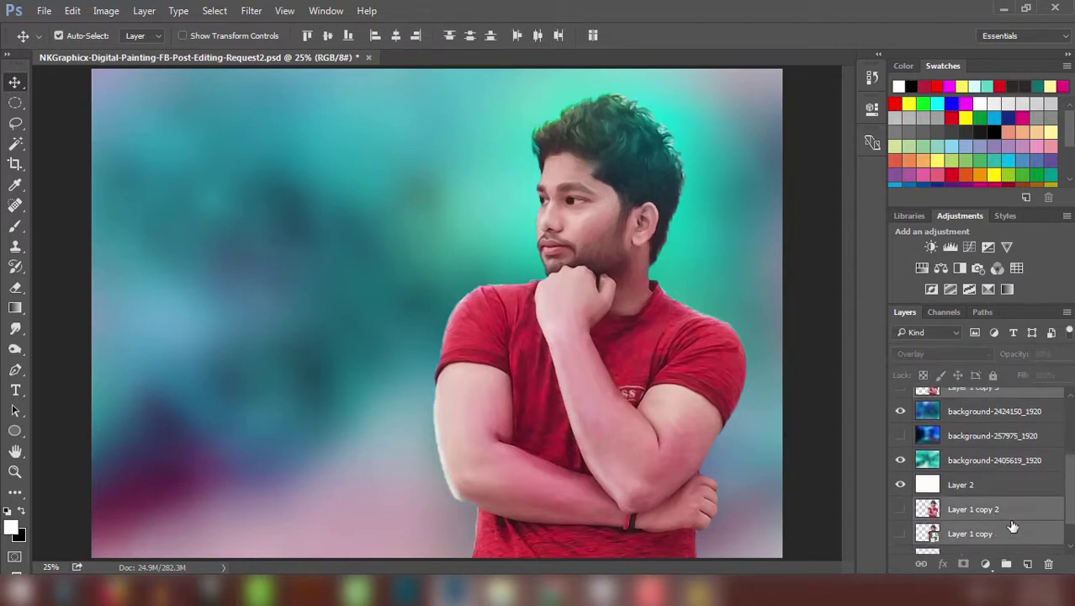
key("ctrl+t")
left_click_drag(278, 195, 579, 330)
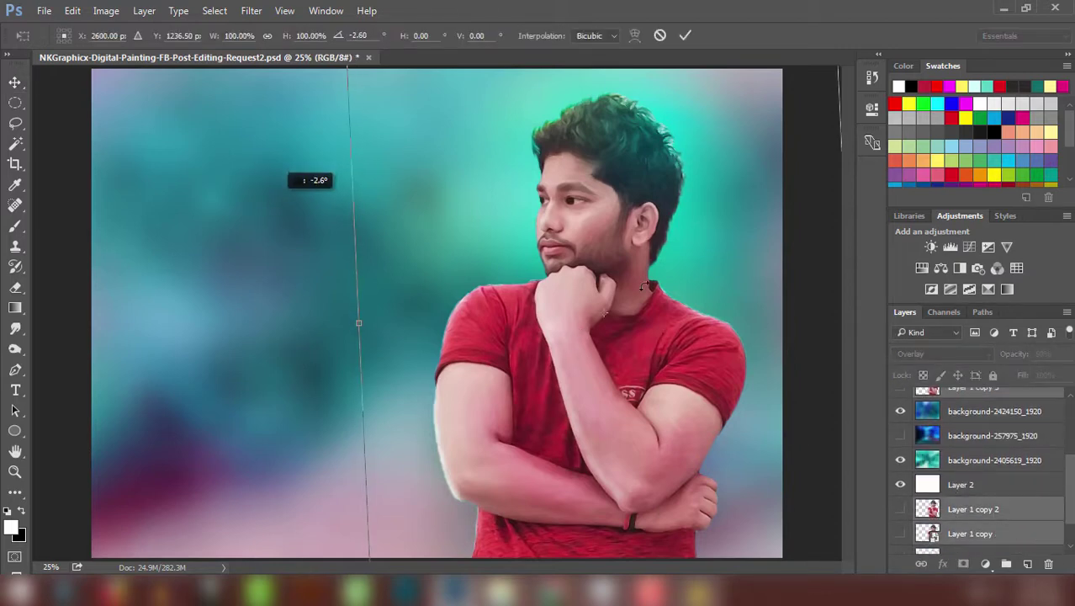
left_click_drag(642, 287, 575, 303)
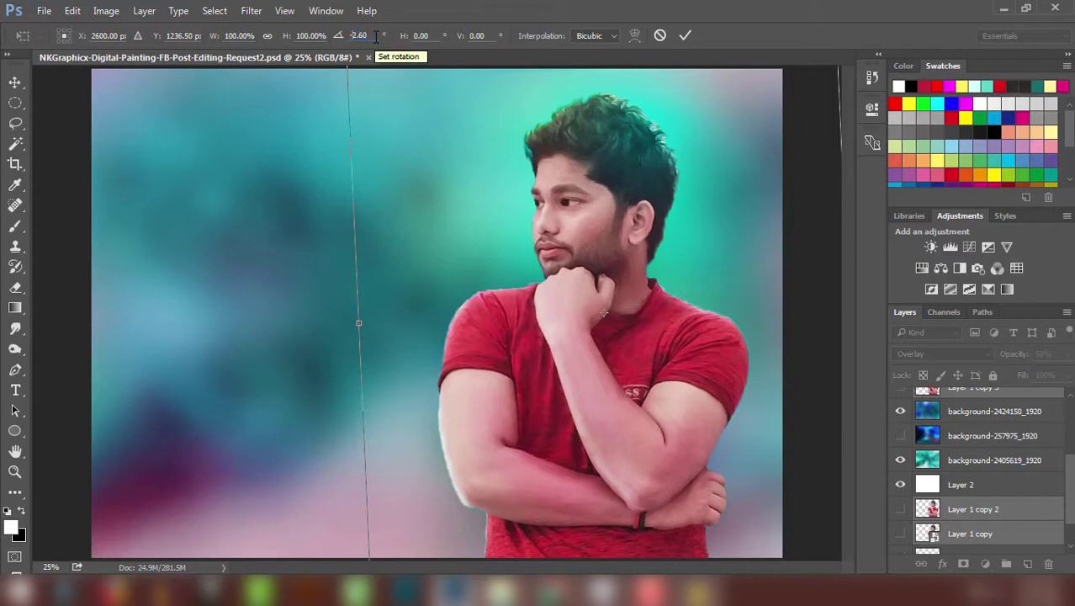
left_click(376, 36)
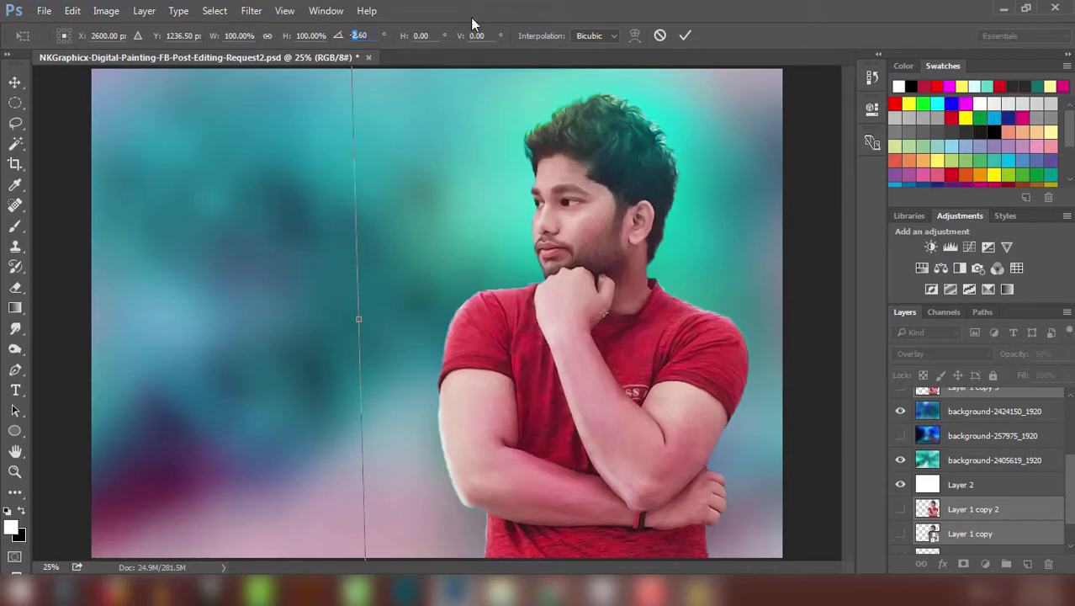
type("-1.6")
key("Return")
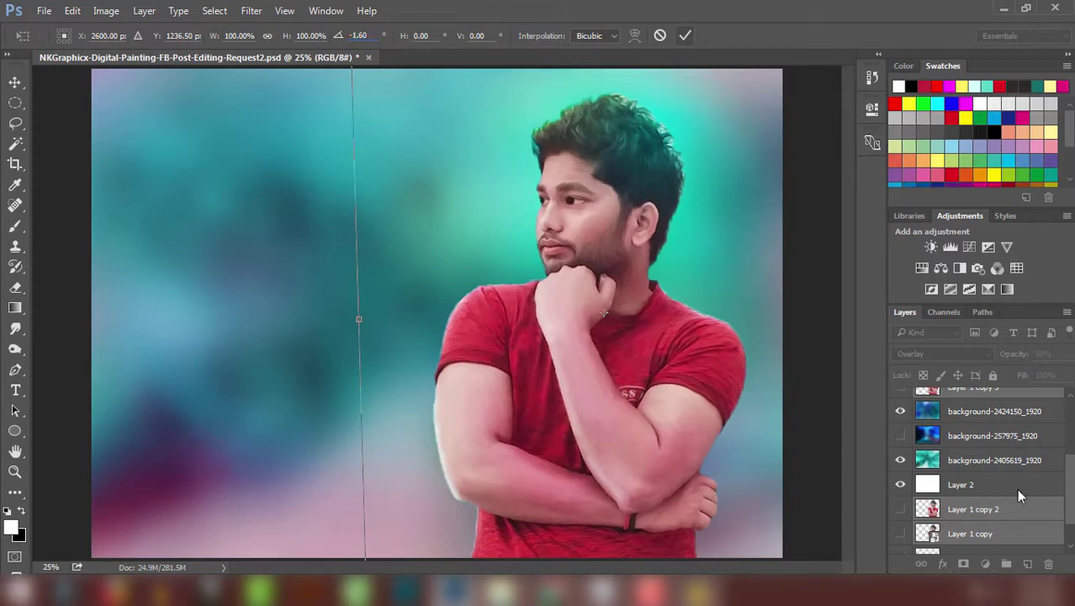
key("Return")
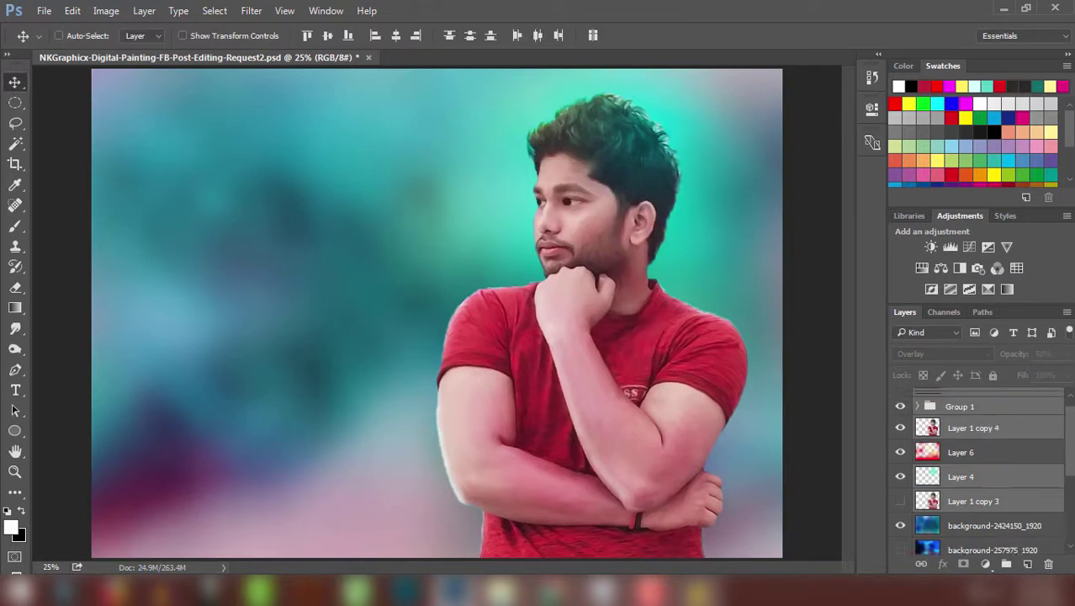
left_click(901, 468)
left_click(902, 402)
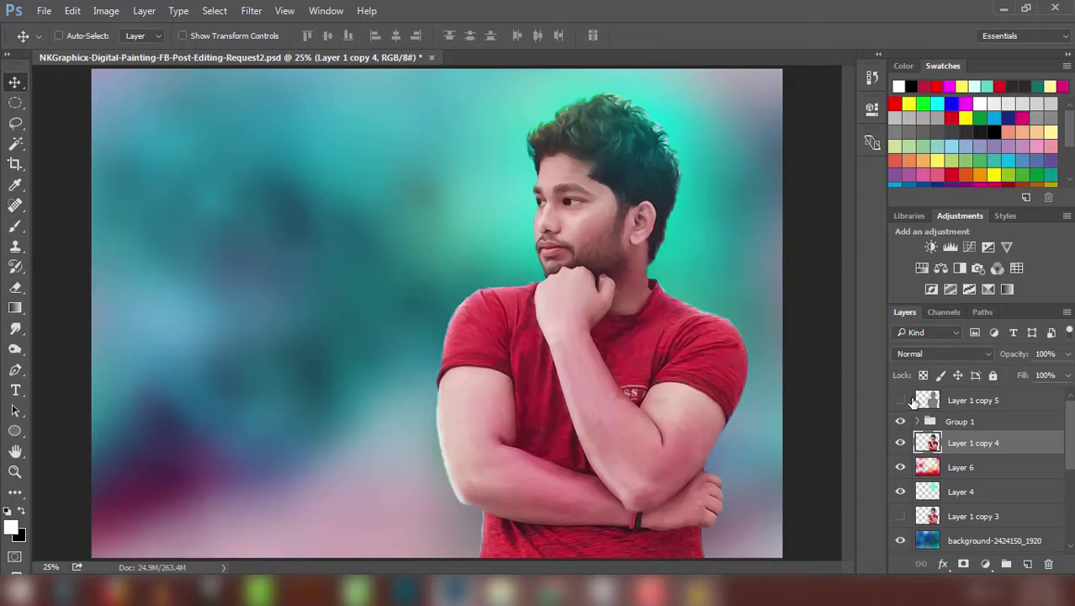
key("ctrl+s")
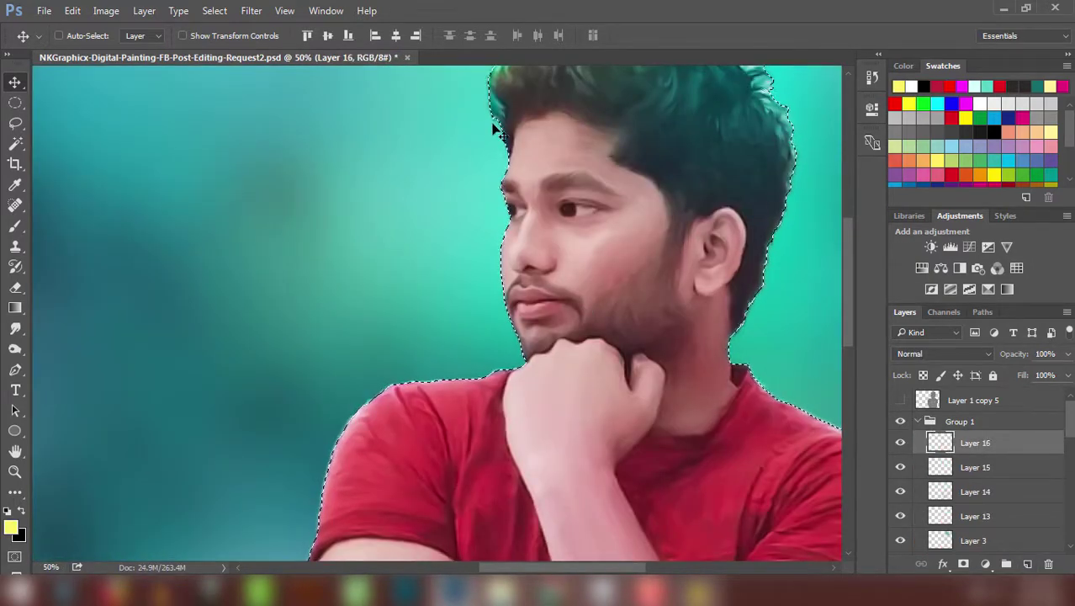
Step: Paint a yellow glow along the man's face and shoulder edges on Layer 16
key("b")
left_click_drag(484, 106, 403, 361)
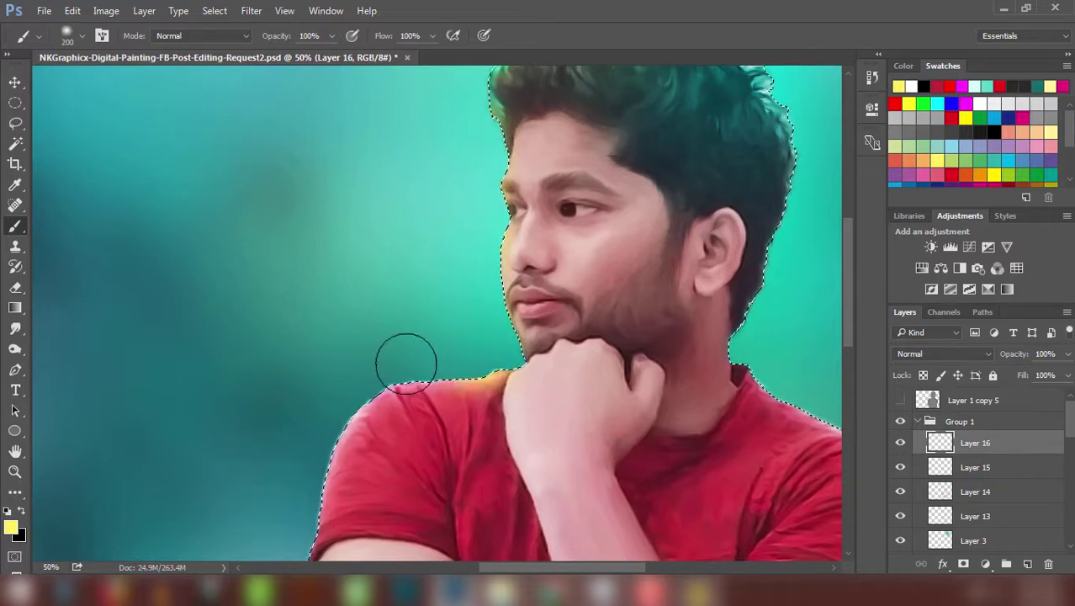
left_click_drag(316, 491, 299, 352)
key("ctrl+minus")
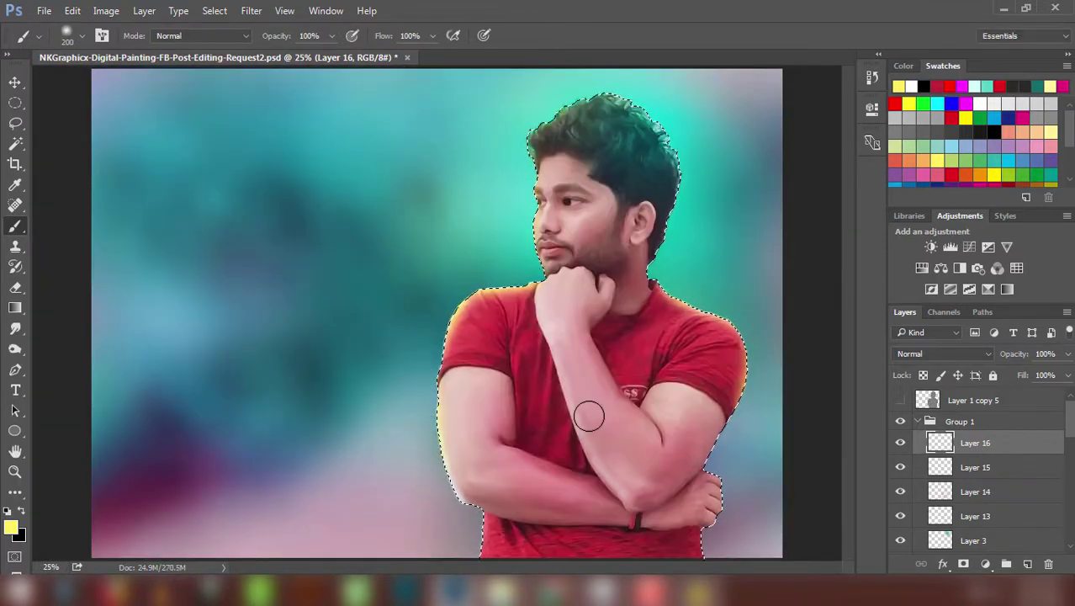
Step: Blend Layer 16 as Overlay at 32% opacity and clear the selection
key("shift+alt+o")
key("ctrl+d")
key("ctrl+plus")
key("ctrl+plus")
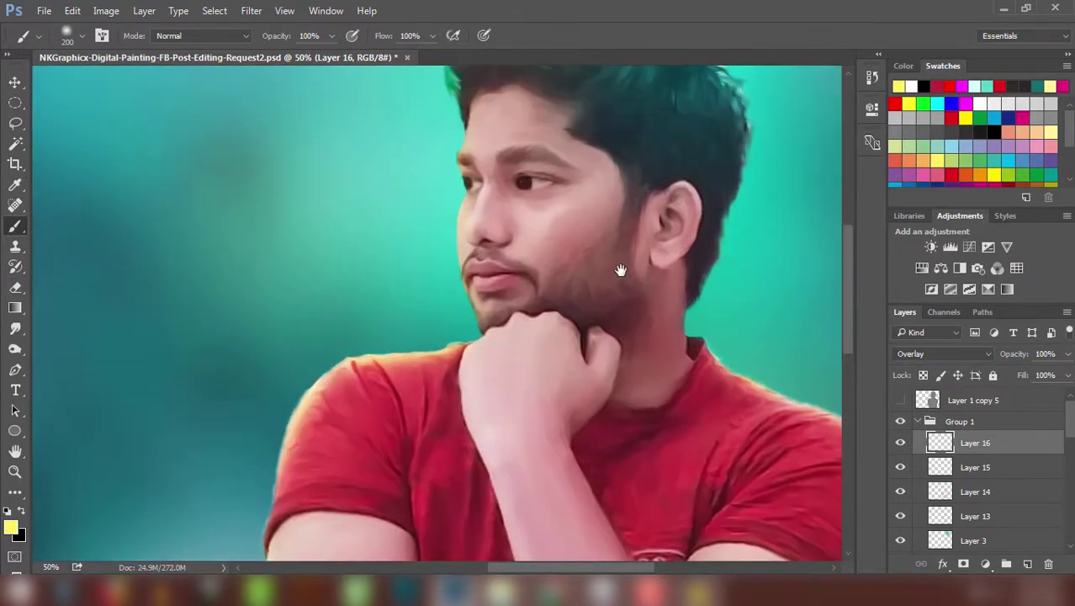
left_click_drag(1014, 354, 965, 354)
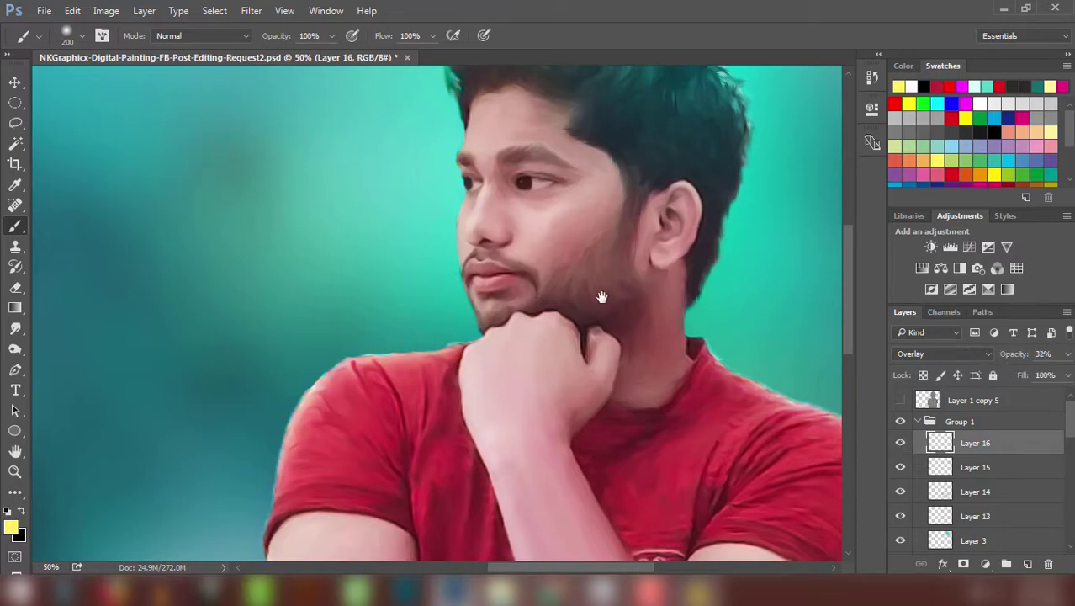
left_click(521, 283)
key("ctrl+0")
Step: Collapse Group 1 and hide Layer 1 copy 3
key("ctrl+minus")
left_click(918, 420)
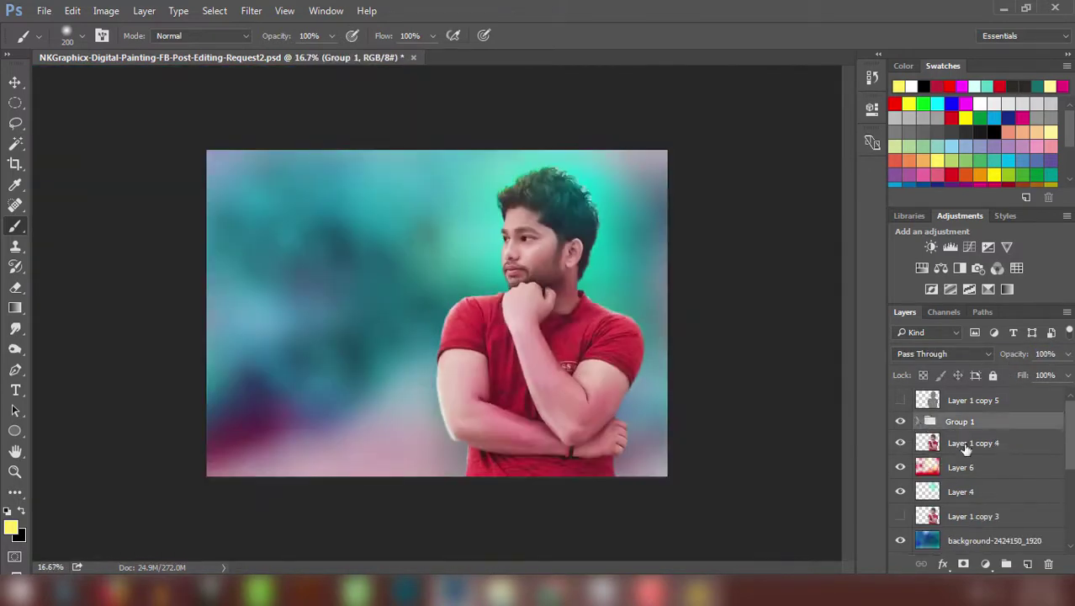
left_click(960, 445)
scroll(960, 444, "down", 2)
left_click(902, 468)
scroll(1016, 433, "down", 2)
Step: Blend the background-257975_1920 layer as Soft Light, toggling it to compare
left_click(968, 478)
left_click(942, 353)
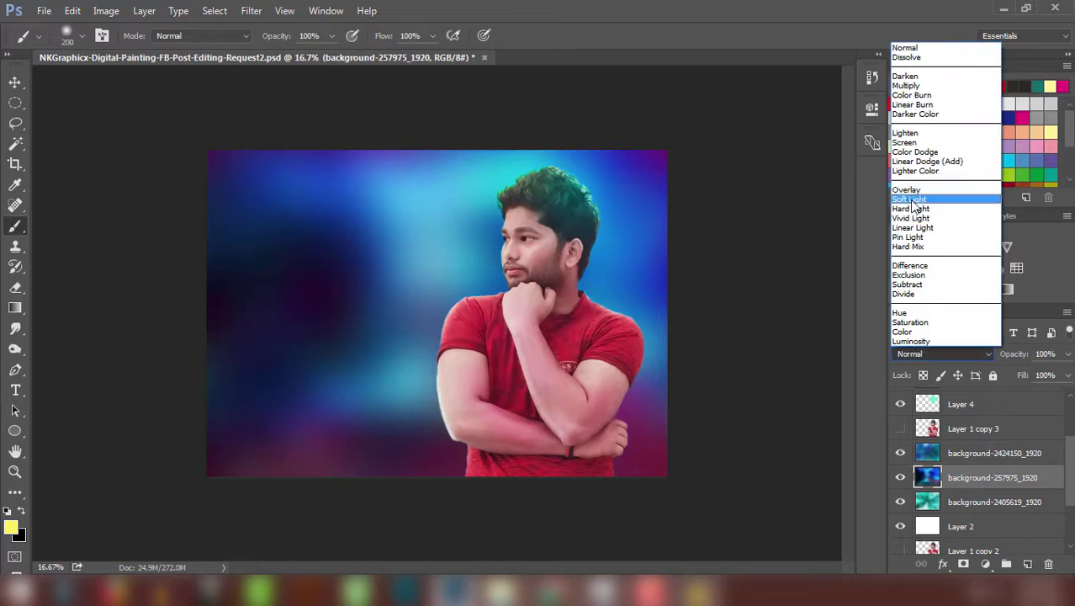
left_click(917, 202)
left_click(899, 477)
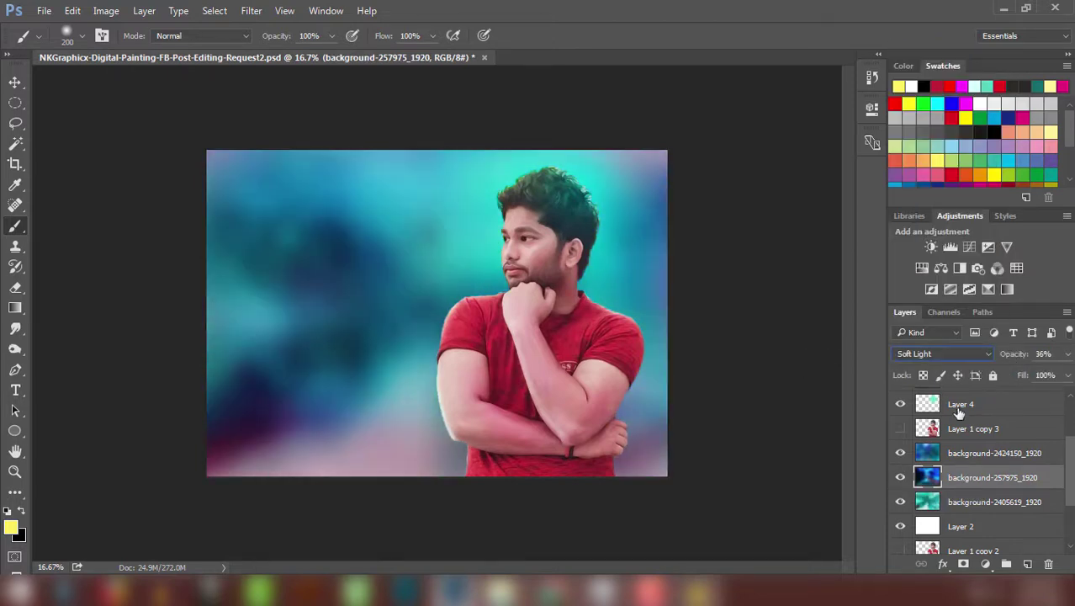
left_click(900, 477)
left_click(899, 478)
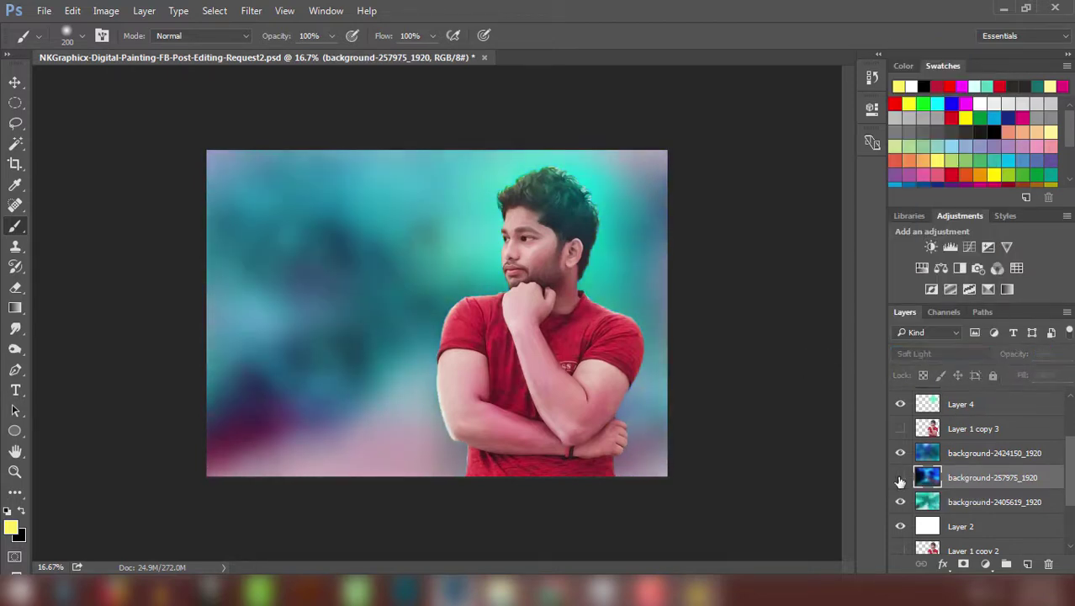
left_click(900, 477)
Step: Group the lower background layers and rename Group 1 to Highlight
scroll(985, 472, "down", 2)
left_click(1020, 481, "shift")
key("ctrl+g")
double_click(959, 545)
type("RAW")
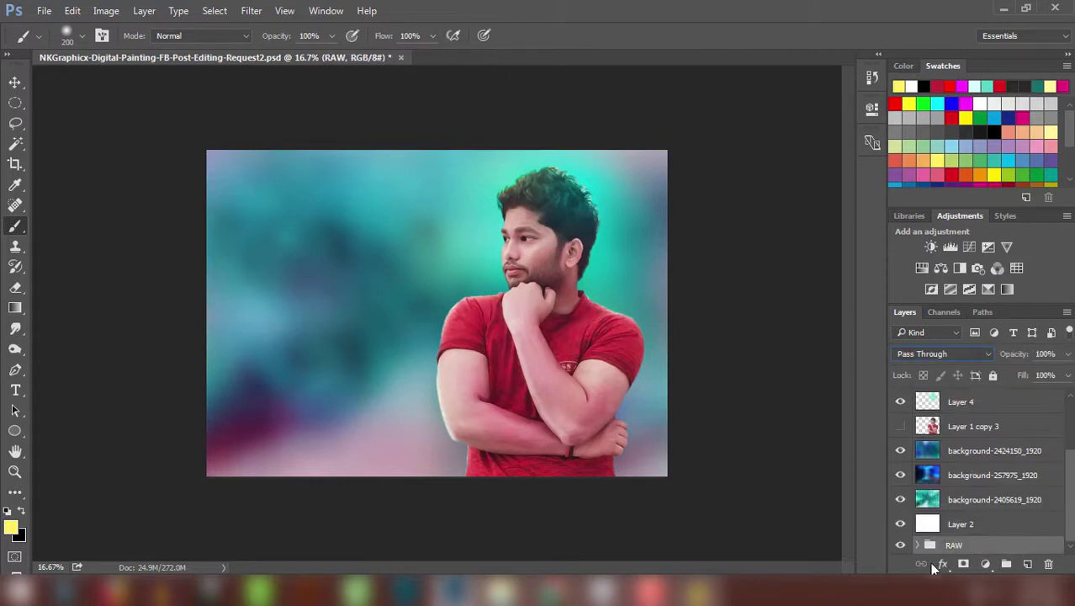
scroll(976, 471, "up", 3)
double_click(960, 421)
type("Highlight")
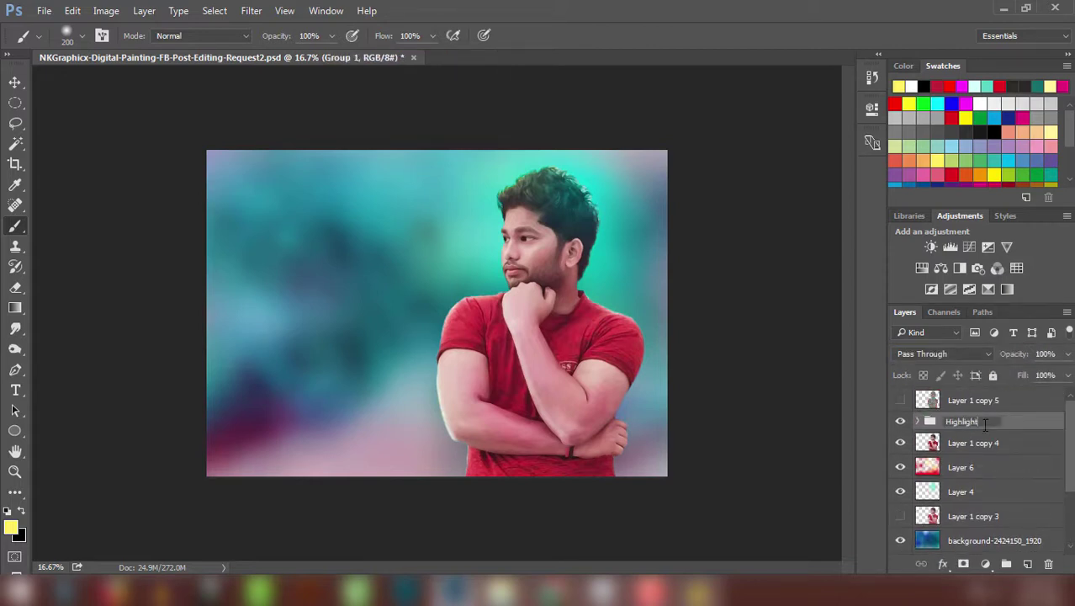
key("Return")
Step: Expand the Highlight group and fit the whole image on screen
left_click(916, 422)
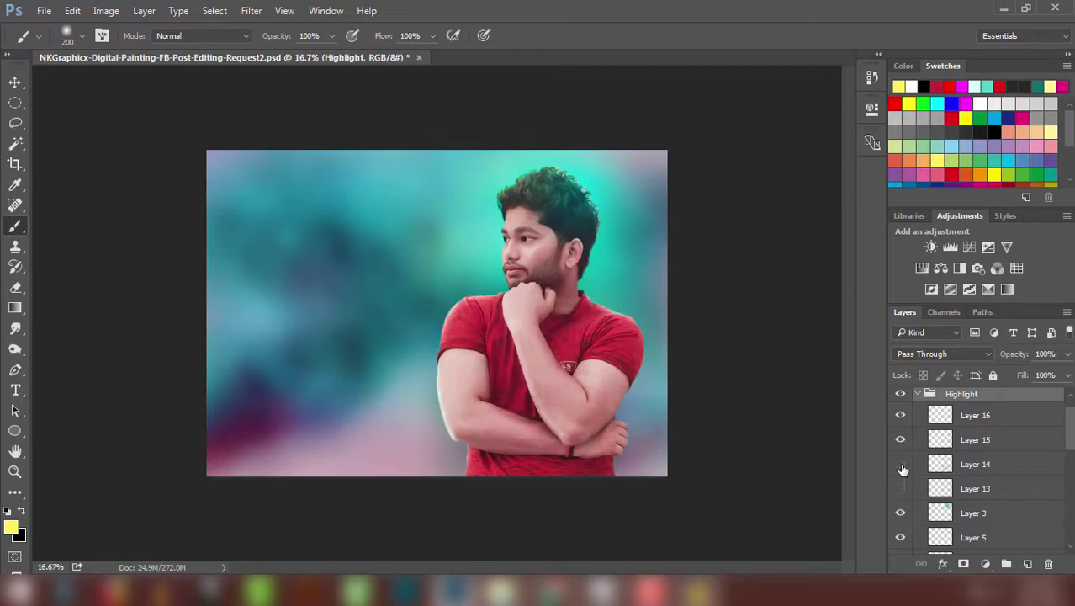
left_click(943, 488)
left_click(574, 432)
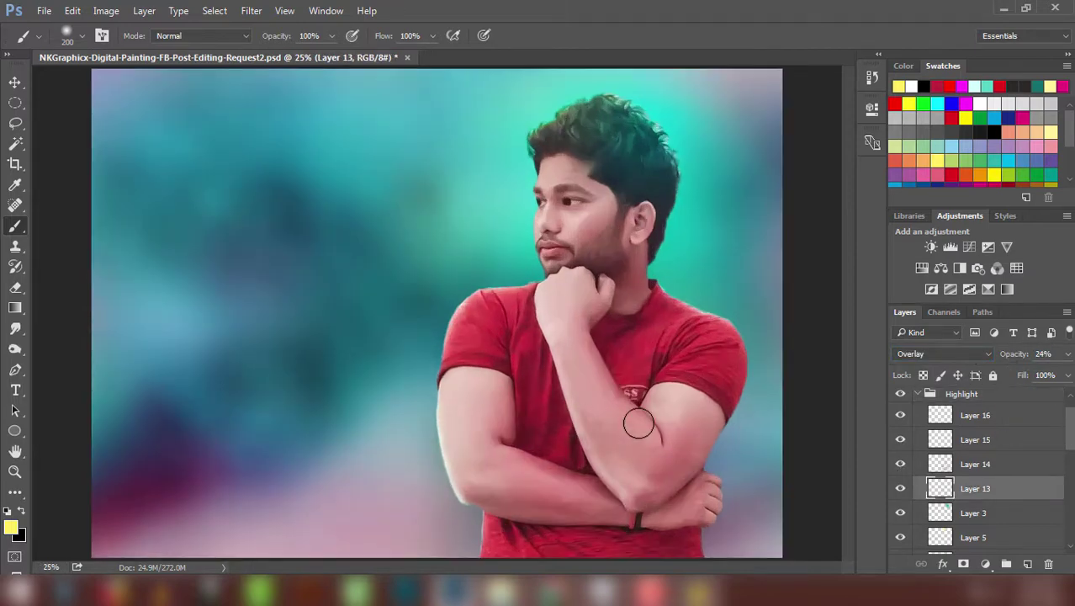
key("ctrl+0")
scroll(976, 471, "down", 2)
Step: Duplicate Layer 4, then move and resize the copied cyan glow toward the arm
left_click(1008, 509)
key("v")
key("alt+v")
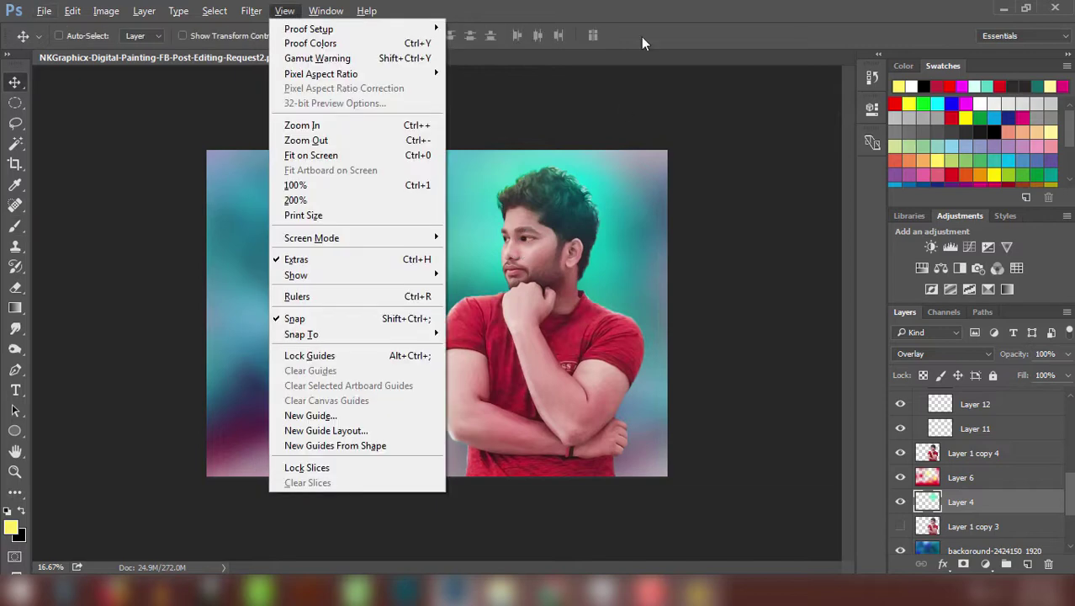
key("Escape")
key("ctrl+j")
mouse_move(526, 380)
left_mouse_down()
mouse_move(471, 352)
mouse_move(571, 425)
mouse_move(553, 388)
left_mouse_up()
key("ctrl+t")
key("Return")
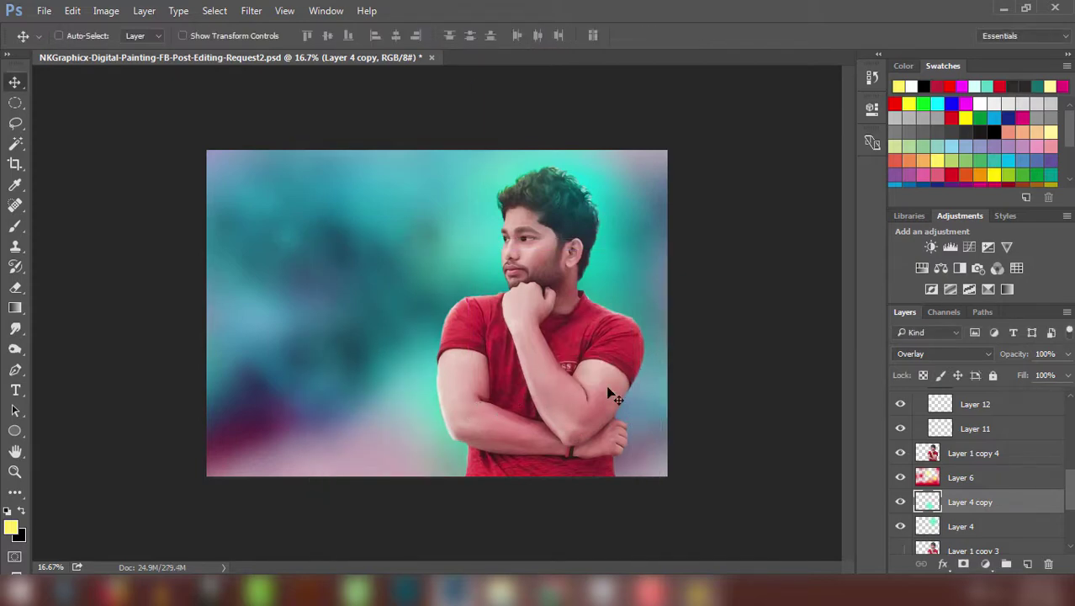
Step: Add a reversed radial Gradient Fill 1 vignette, widened and centred over the man
left_click(973, 403)
key("x")
left_click(985, 563)
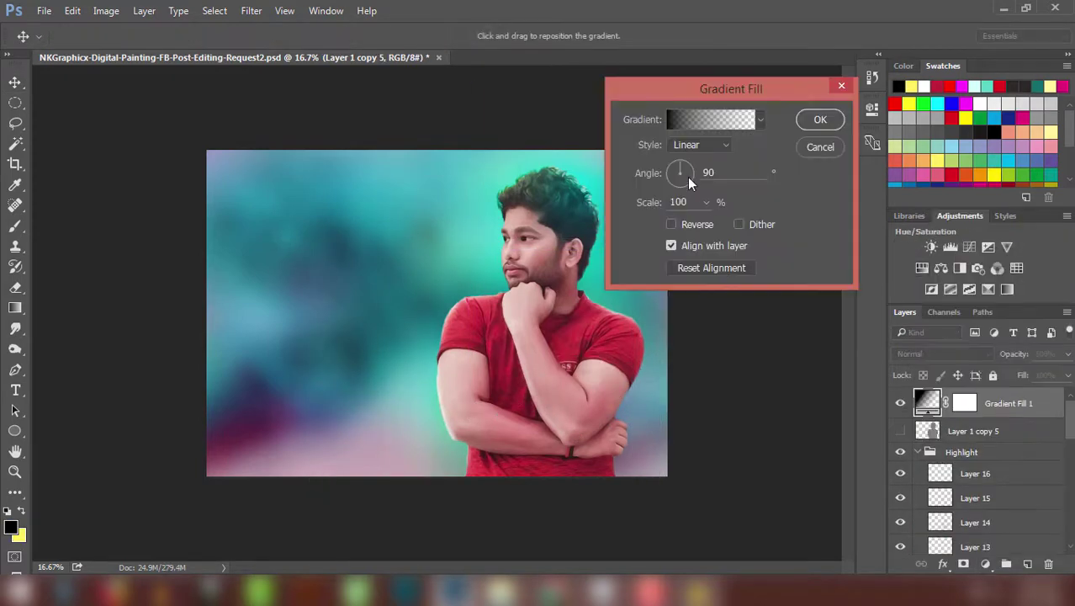
left_click(701, 145)
key("Down")
left_click(670, 224)
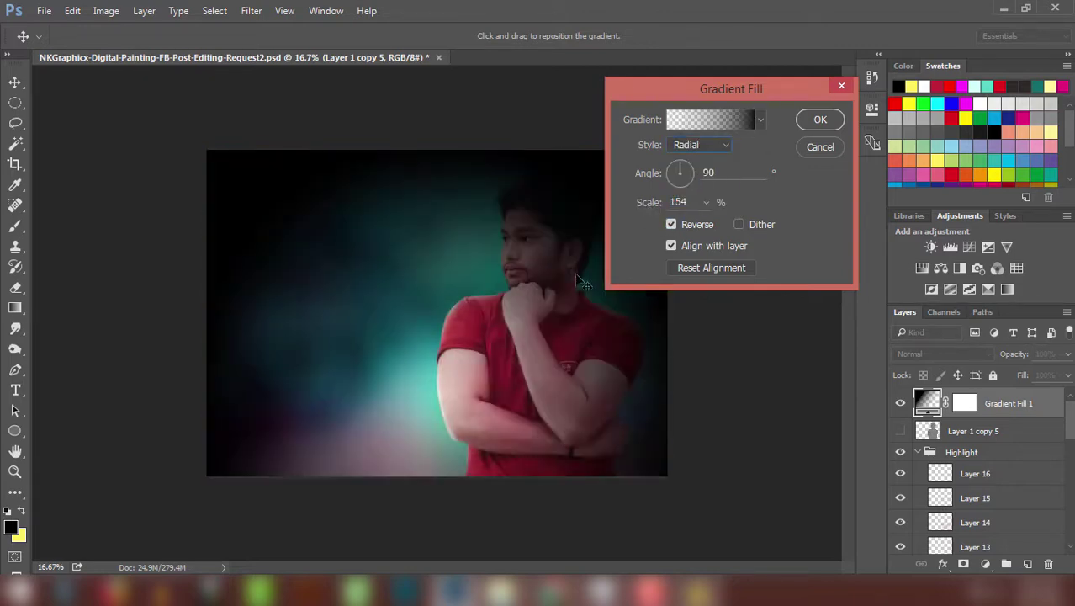
left_click_drag(649, 202, 673, 202)
left_click_drag(539, 298, 541, 244)
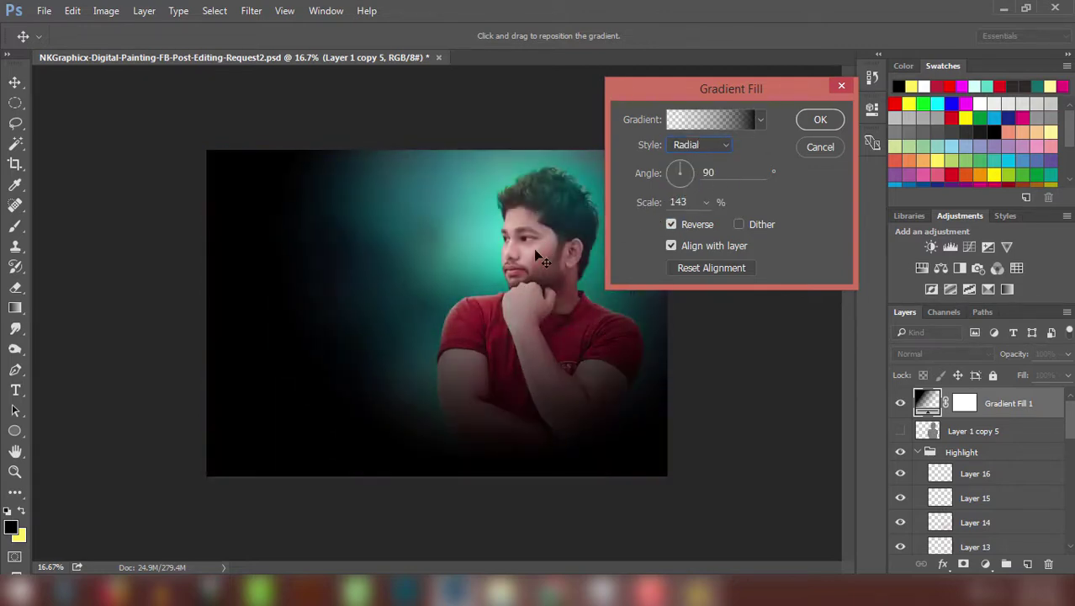
left_click_drag(649, 202, 749, 205)
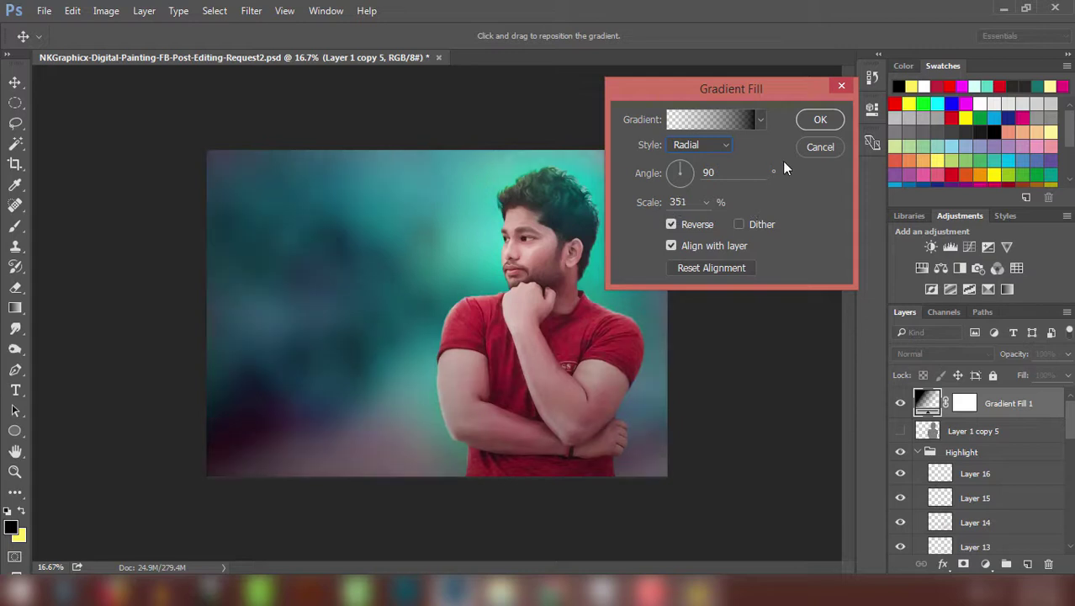
left_click(820, 119)
Step: Paint black on the Gradient Fill 1 mask over the arms and cheek, then save
left_click(900, 407)
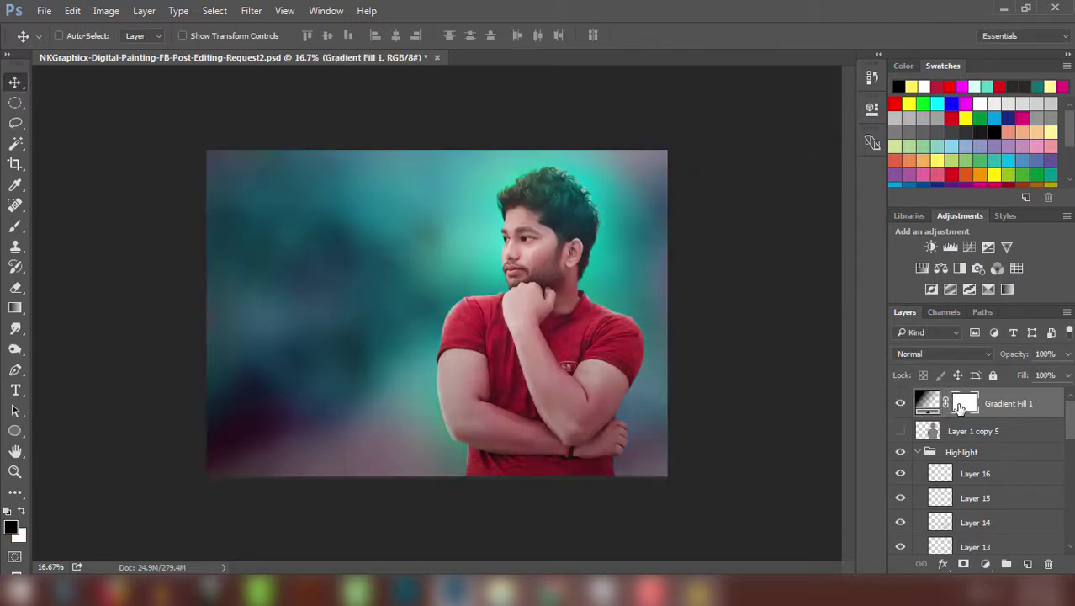
left_click(966, 403)
key("b")
key("ctrl+plus")
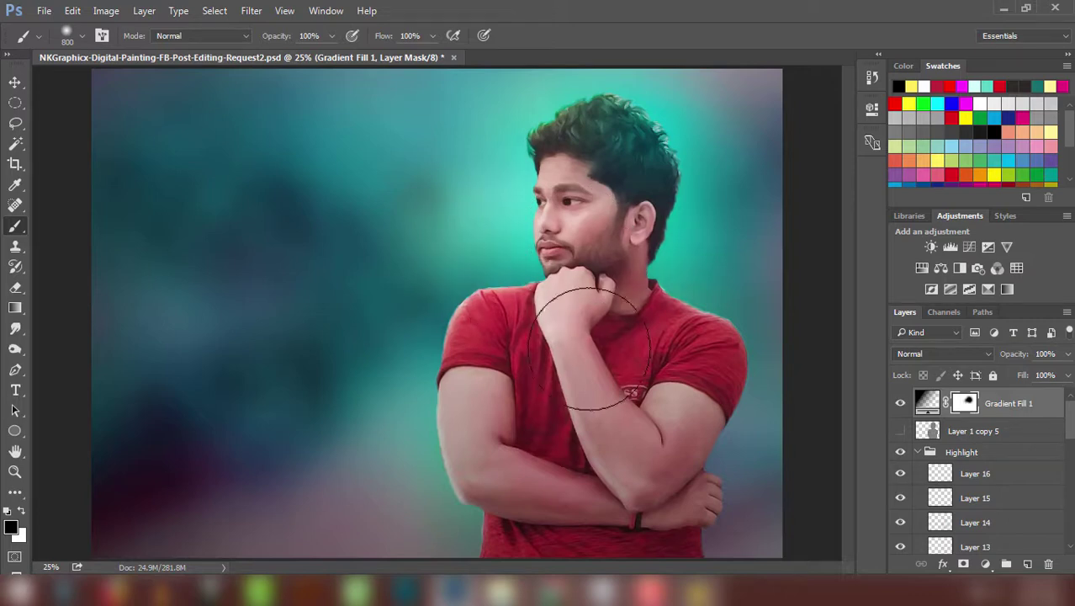
key("bracketleft")
key("bracketleft")
key("bracketleft")
key("ctrl+minus")
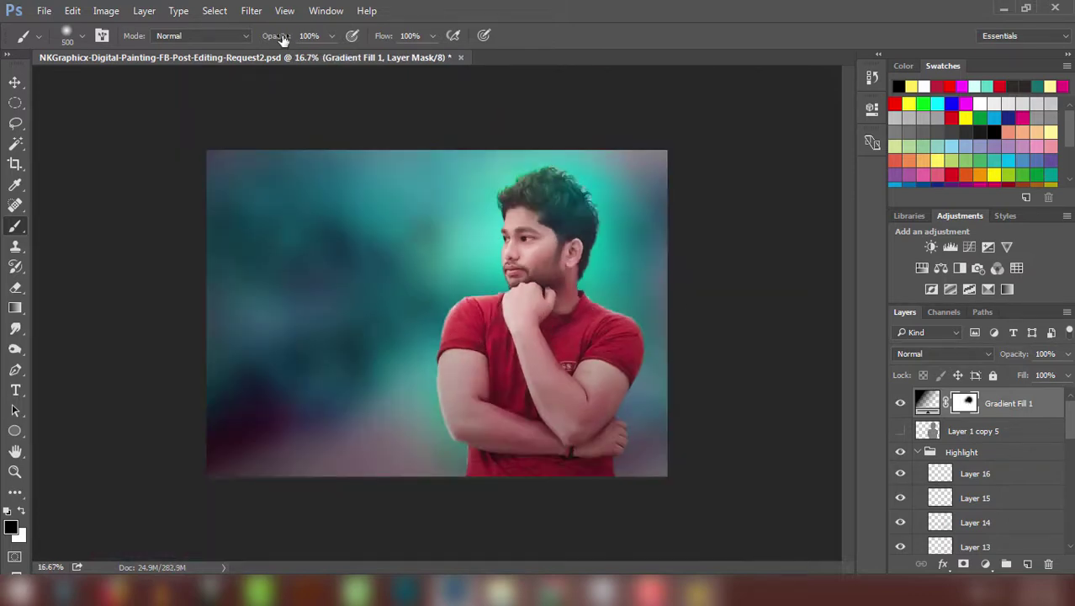
left_click_drag(543, 255, 467, 409)
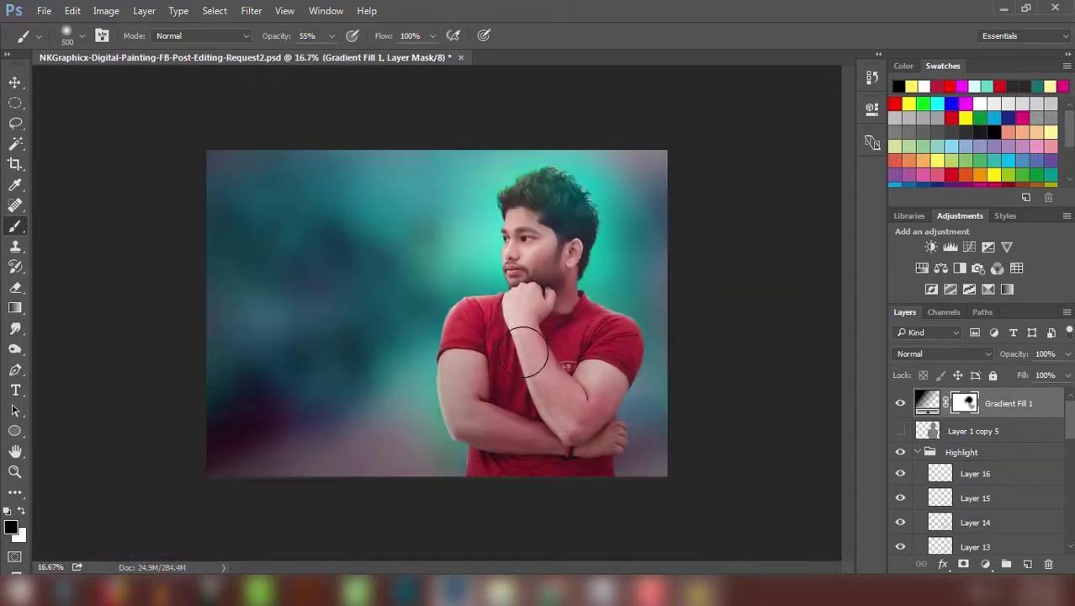
key("v")
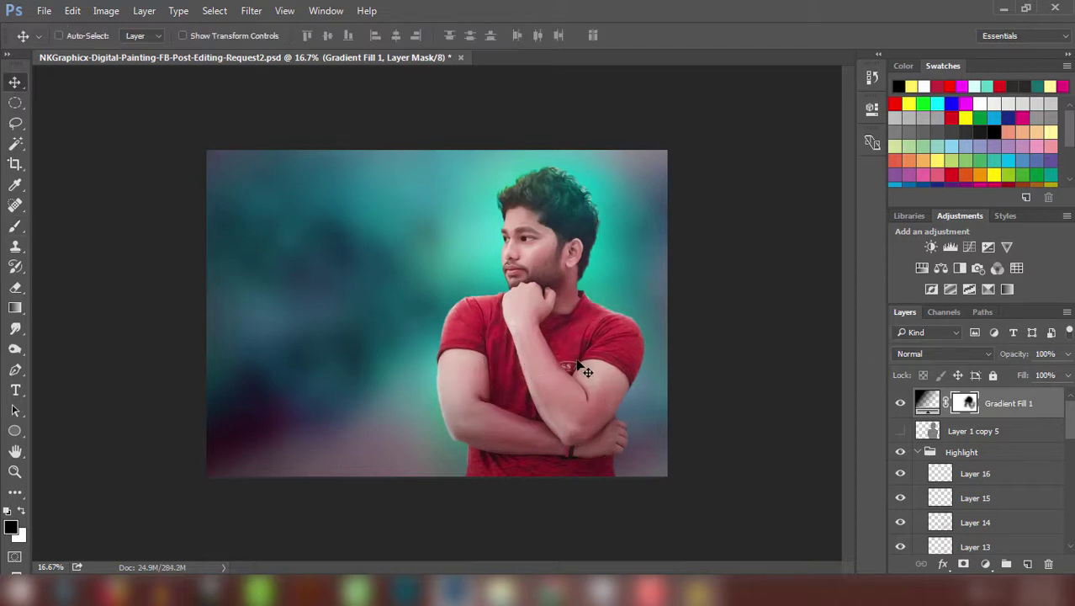
key("ctrl+s")
Step: Add a new Soft Light layer and paint a yellow glow on it
left_click(1007, 474)
left_click(1028, 564)
left_click(942, 353)
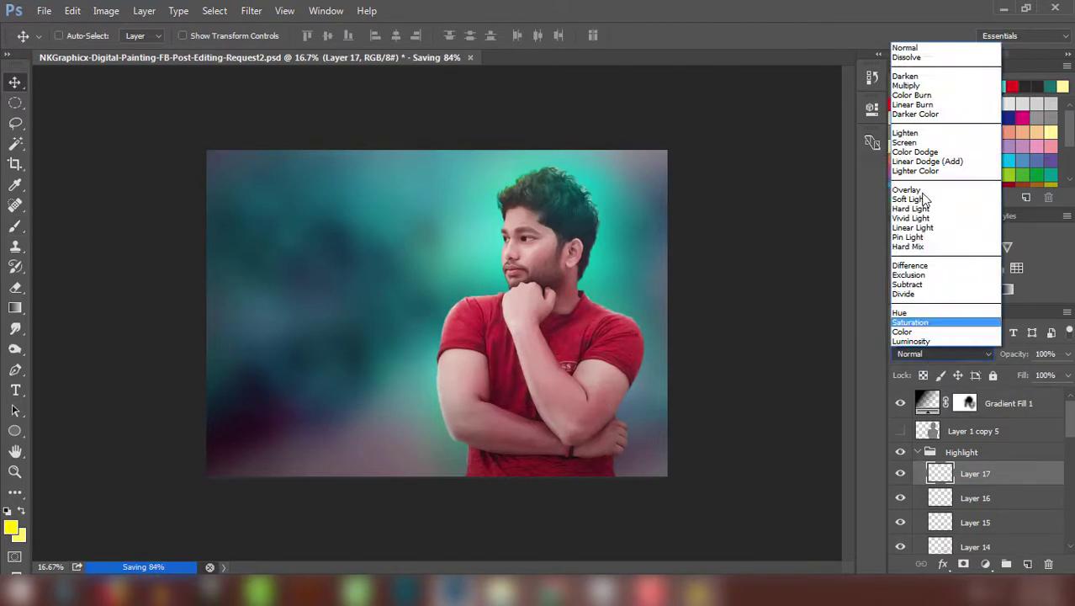
left_click(917, 193)
key("b")
left_click_drag(690, 336, 589, 269)
Step: Enlarge the yellow glow across the image, set opacity to 80%, and save
key("v")
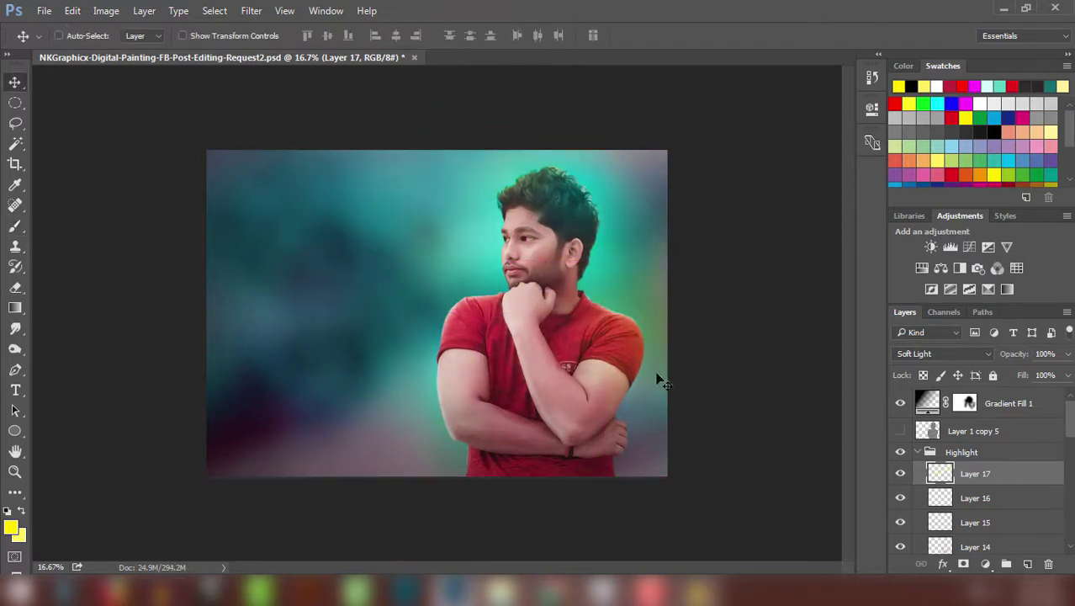
key("ctrl+t")
key("Return")
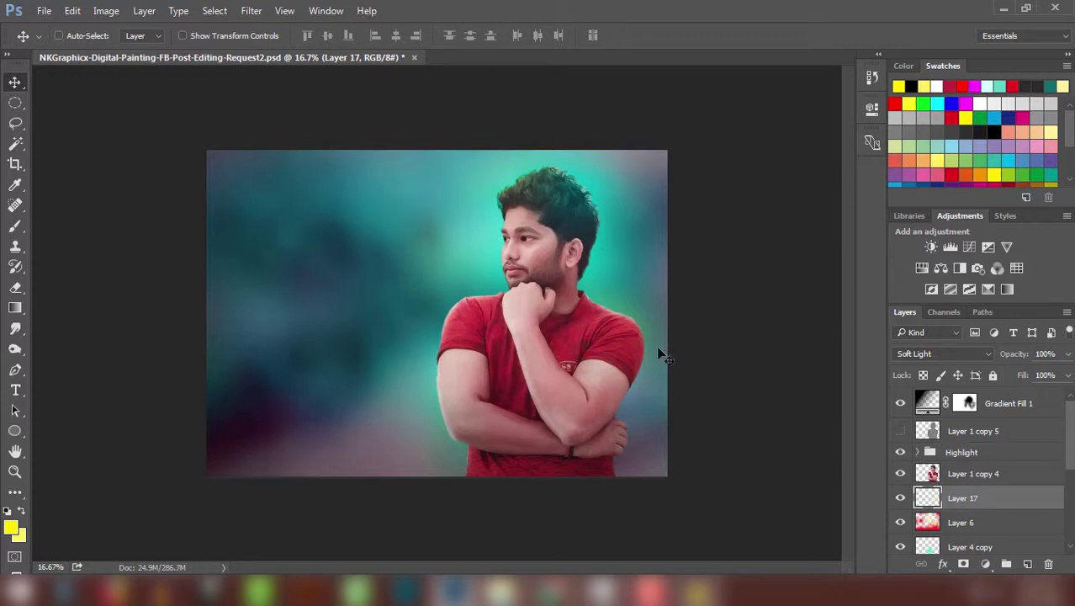
key("ctrl+t")
left_click_drag(713, 293, 737, 284)
key("Return")
key("8")
key("ctrl+s")
Step: Add a Multiply layer painted black along the bottom edge, then save
key("ctrl+shift+alt+n")
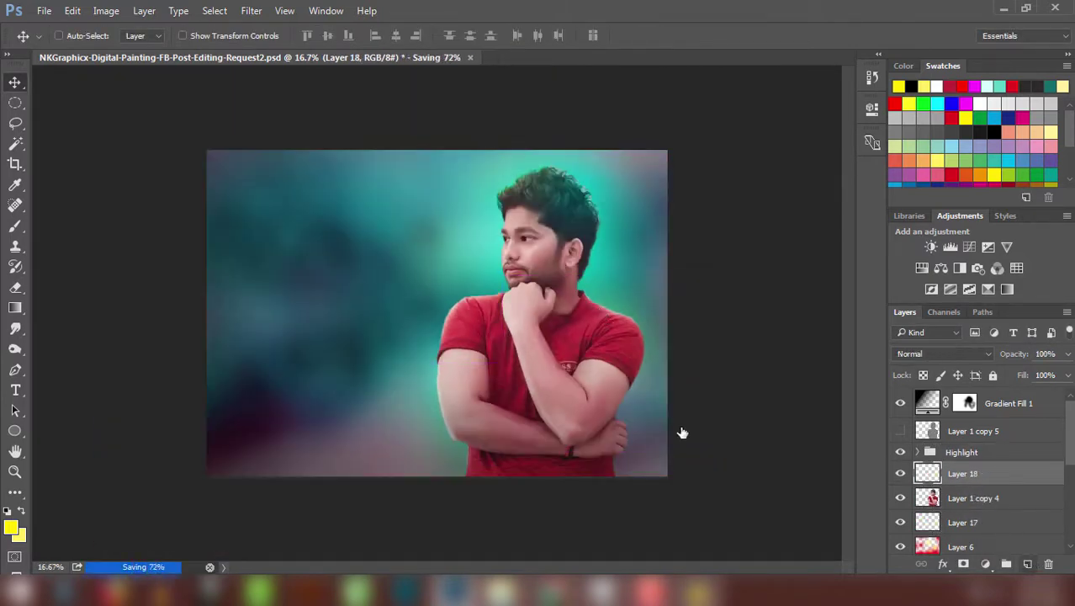
key("b")
left_click(942, 353)
left_click(917, 94)
key("d")
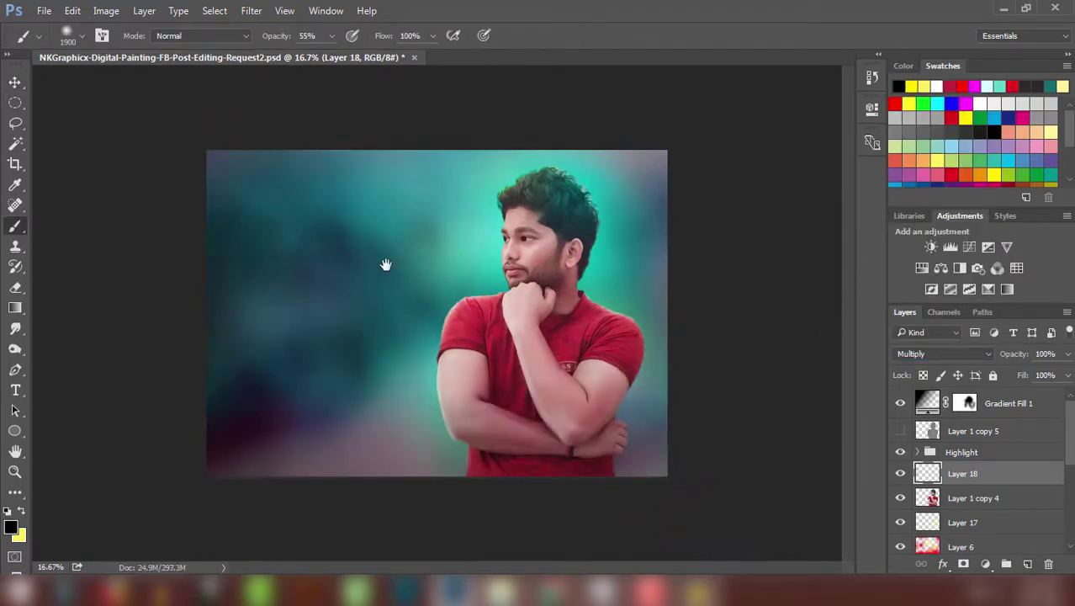
key("ctrl+minus")
key("ctrl+minus")
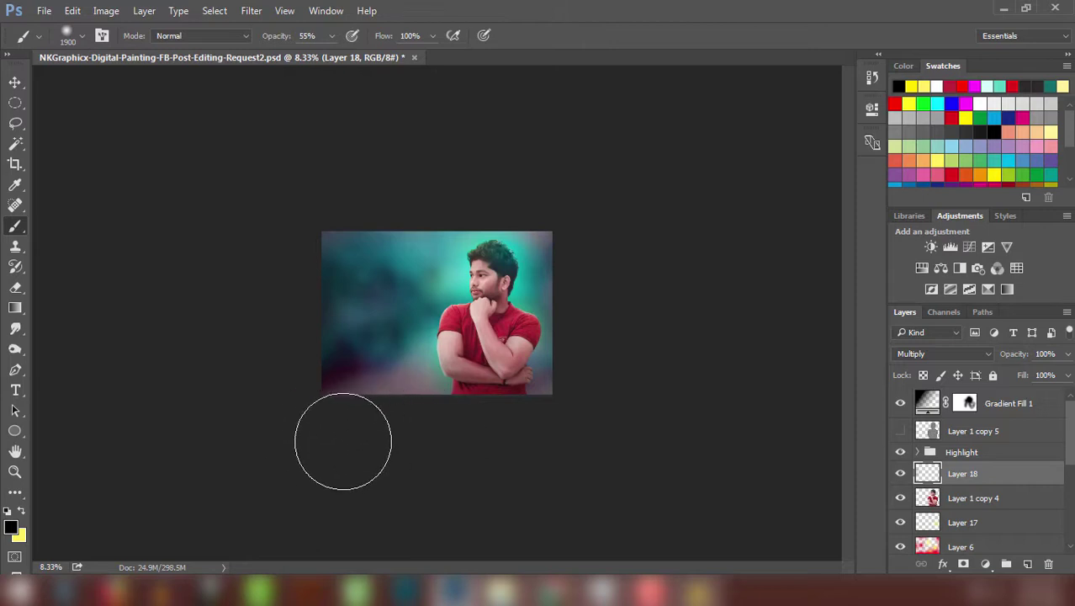
left_click_drag(342, 441, 631, 453)
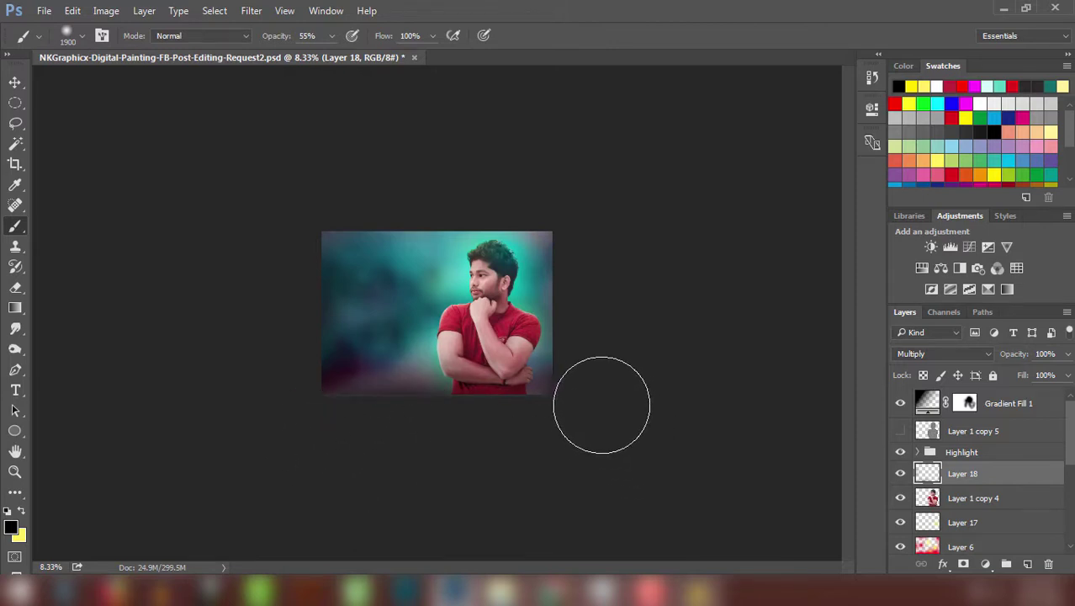
left_click(488, 407, "ctrl")
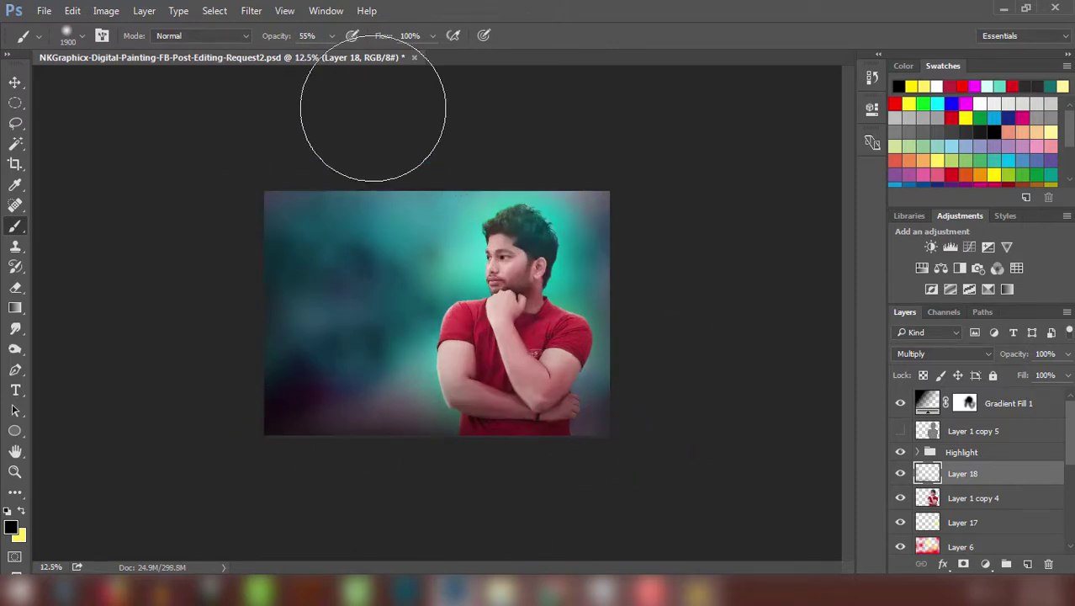
key("v")
key("ctrl+plus")
key("ctrl+s")
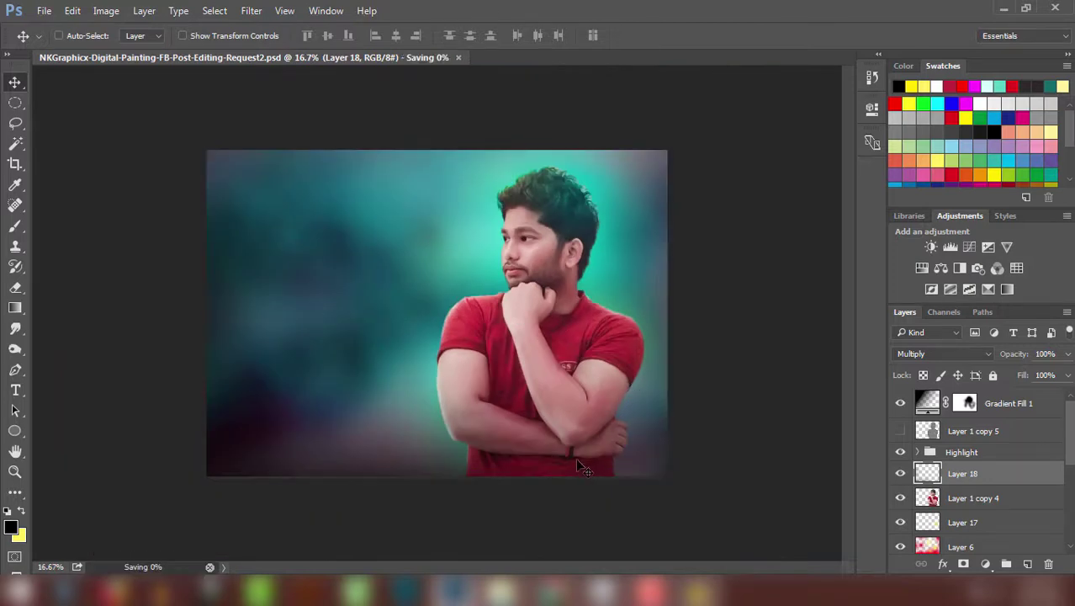
key("ctrl+v")
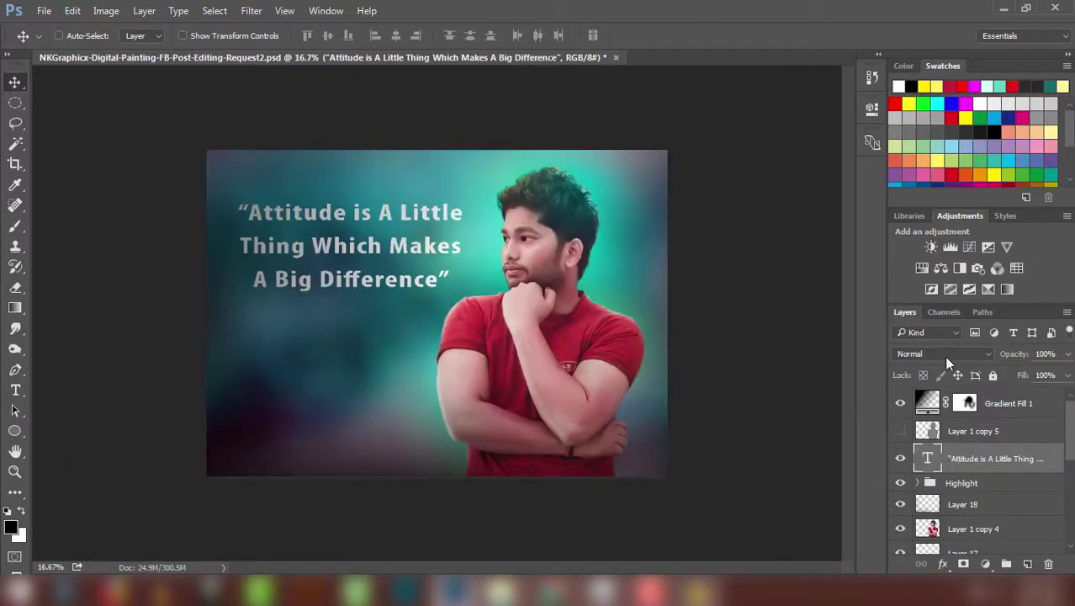
Step: Preview Multiply blending on the quote, then return it to Normal
left_click(942, 354)
key("Down")
key("Down")
key("Down")
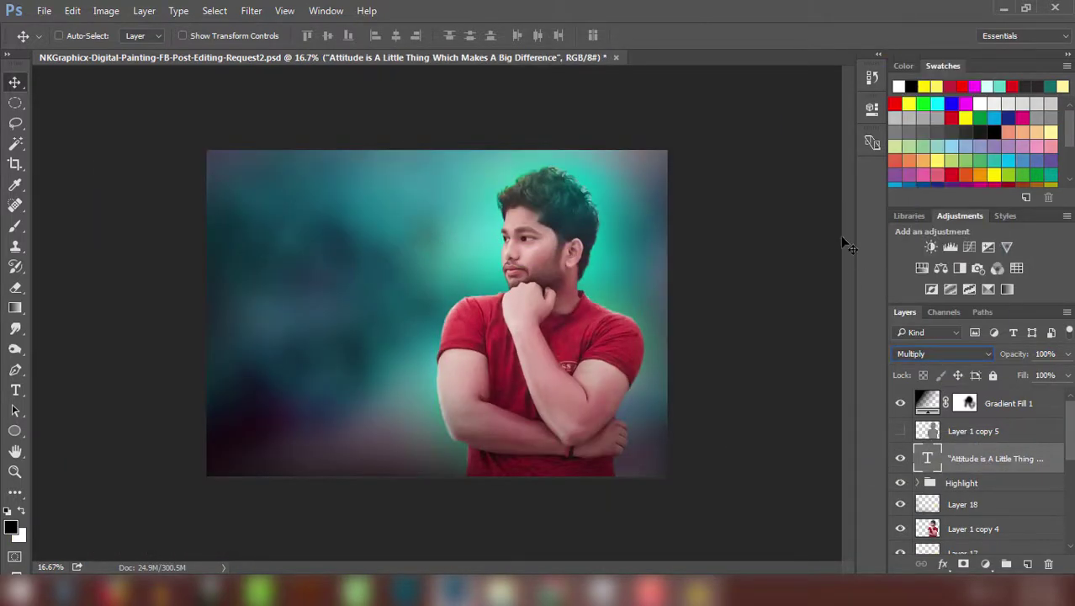
key("Up")
key("Up")
key("Up")
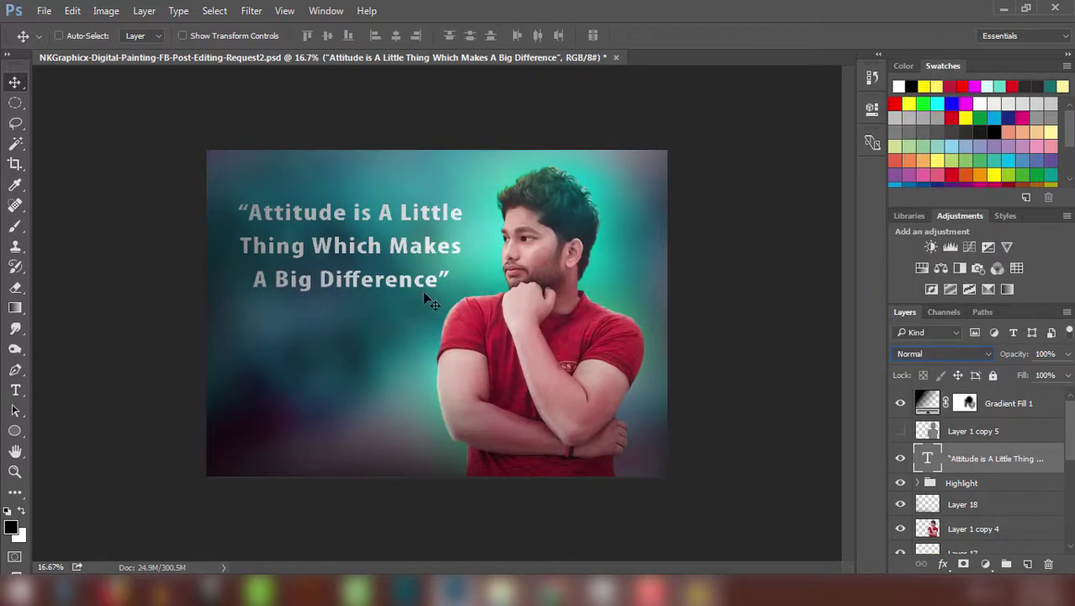
Step: Reflow the quote into Attitude is / a Little Thing / Which Makes a / Big Difference
type("t")
type("a")
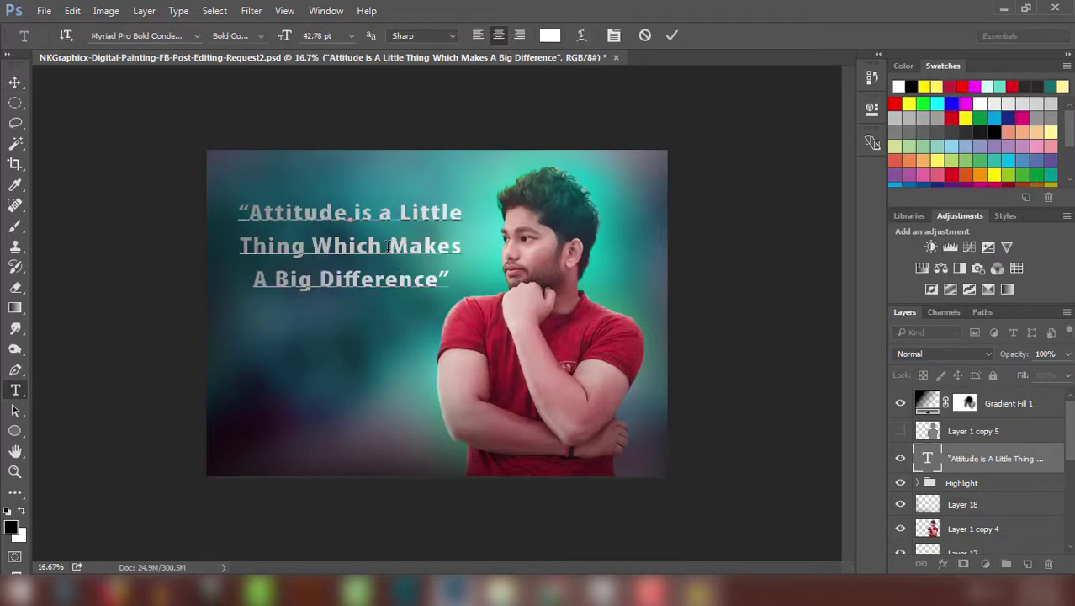
key("Left")
key("Return")
left_click(311, 280)
key("Return")
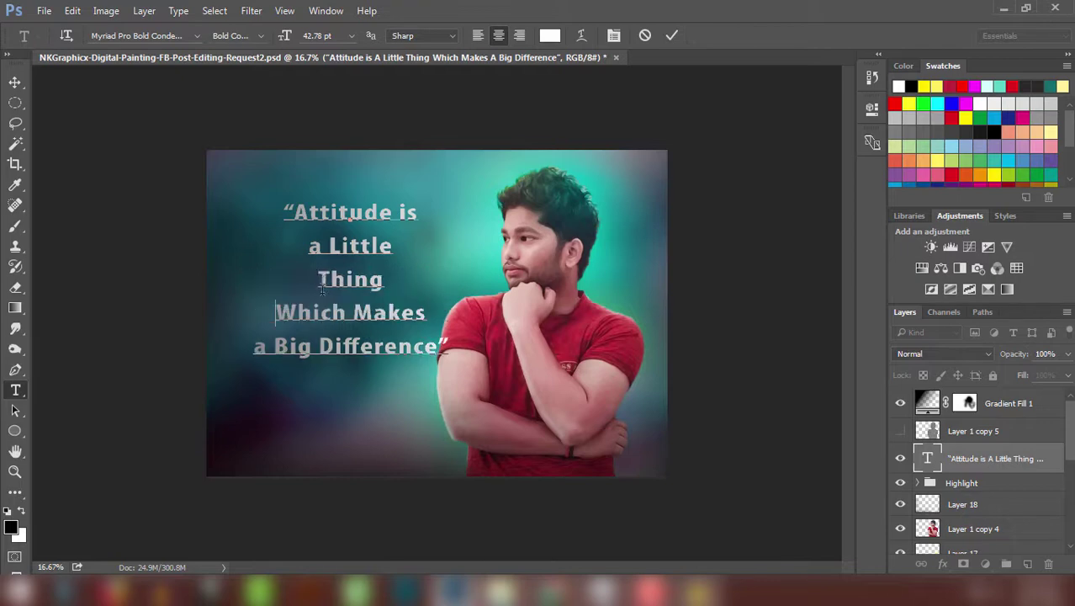
key("Up")
key("BackSpace")
left_click(274, 313)
key("BackSpace")
key("BackSpace")
key("BackSpace")
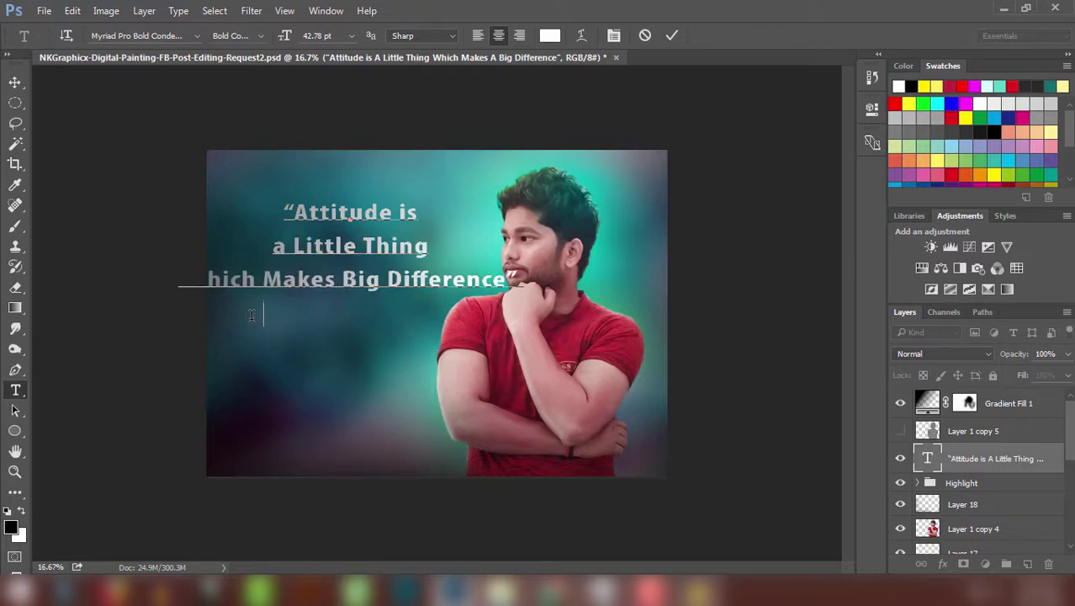
type("a")
key("Return")
key("ctrl+Return")
Step: Shift the quote slightly left and move its layer below the gradient fill
key("v")
left_click_drag(383, 348, 370, 348)
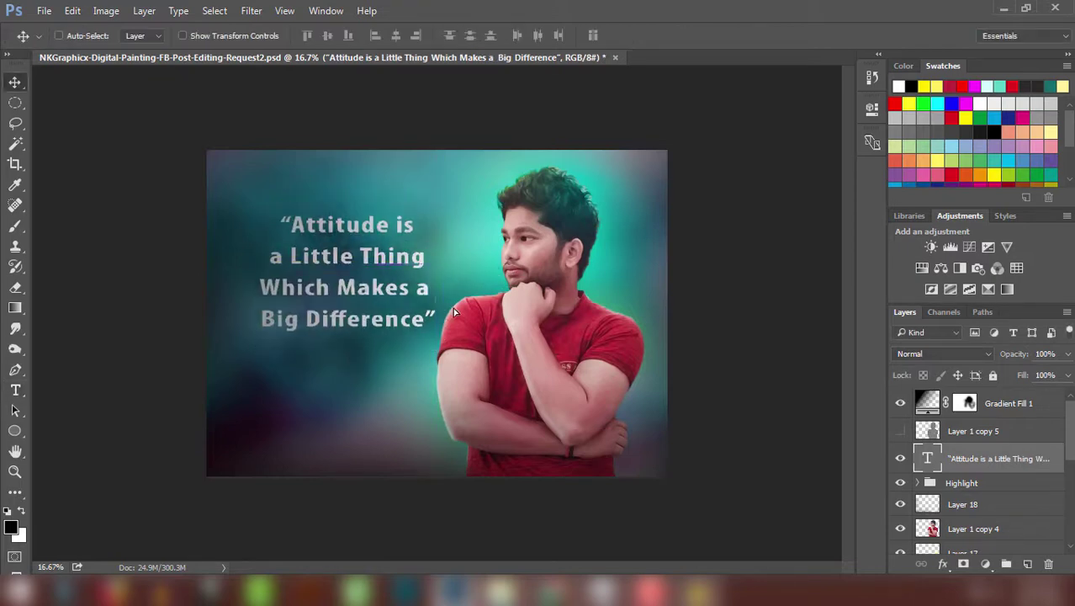
key("ctrl+shift+bracketright")
key("ctrl+bracketleft")
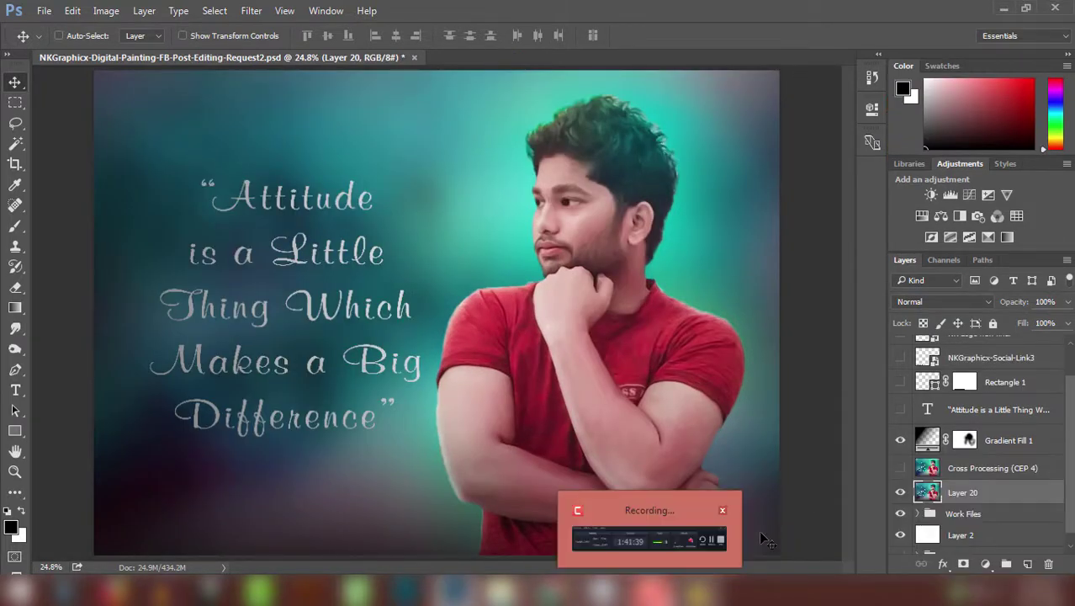
Step: Show the quote, social-media footer with border, and NK logo, then select Cross Processing
left_click(901, 410)
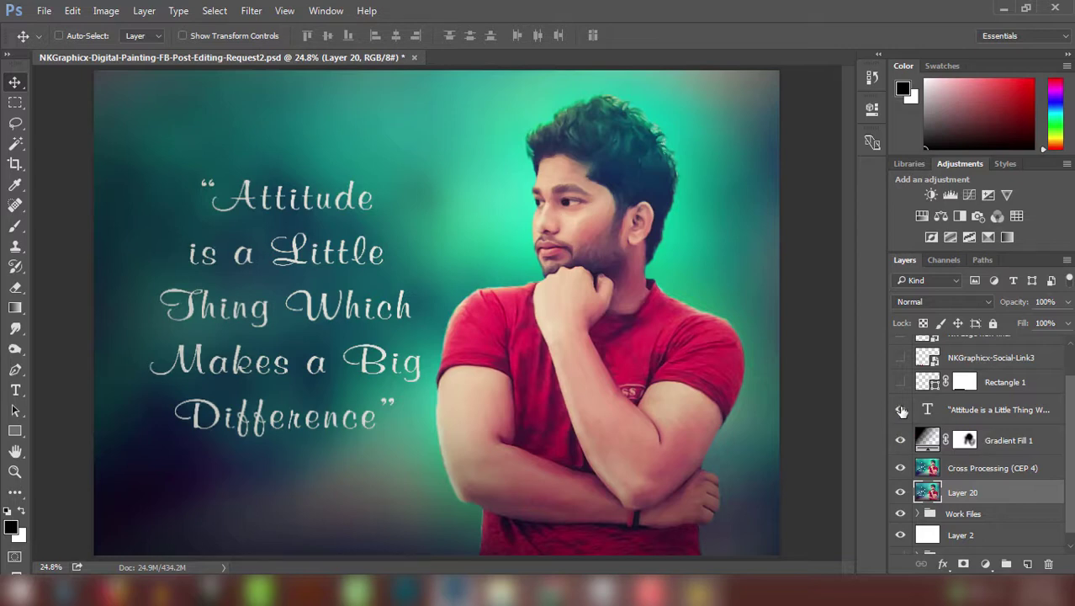
scroll(898, 396, "up", 2)
left_click(900, 397)
left_click(901, 372)
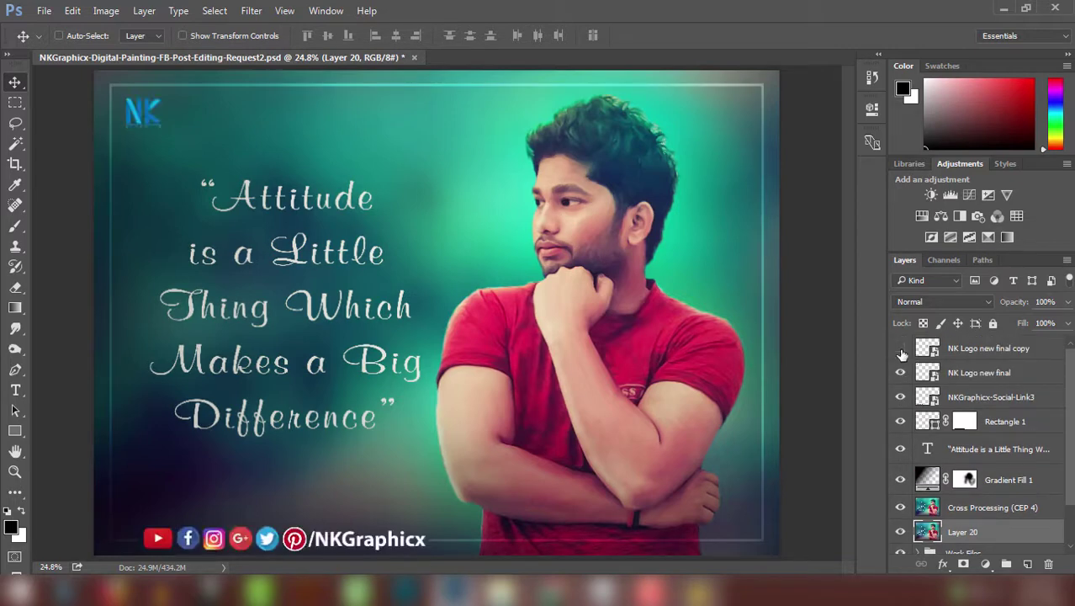
scroll(1071, 362, "down", 1)
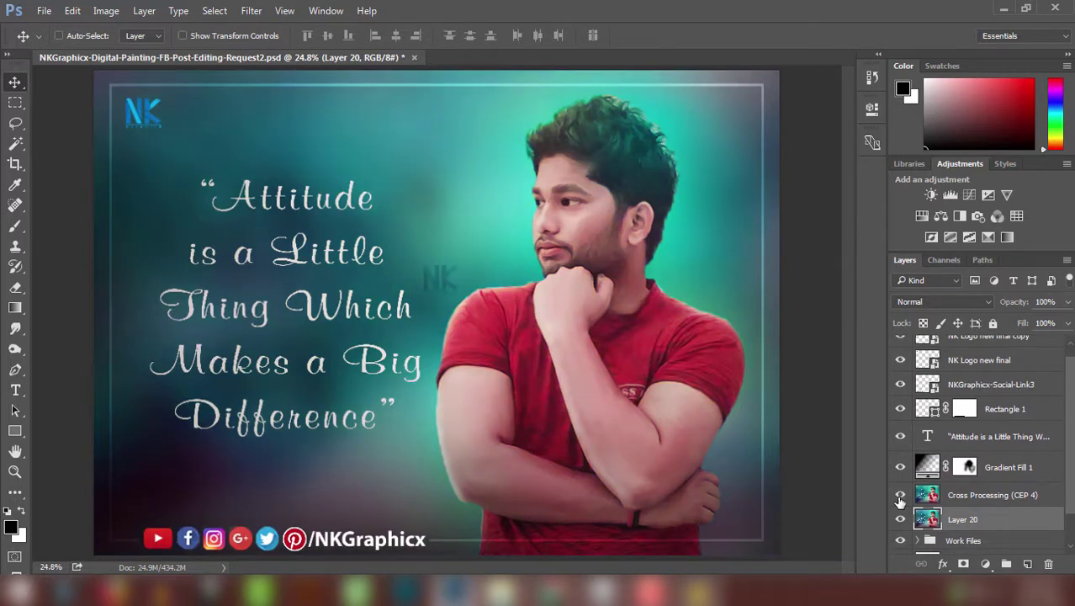
left_click(993, 495)
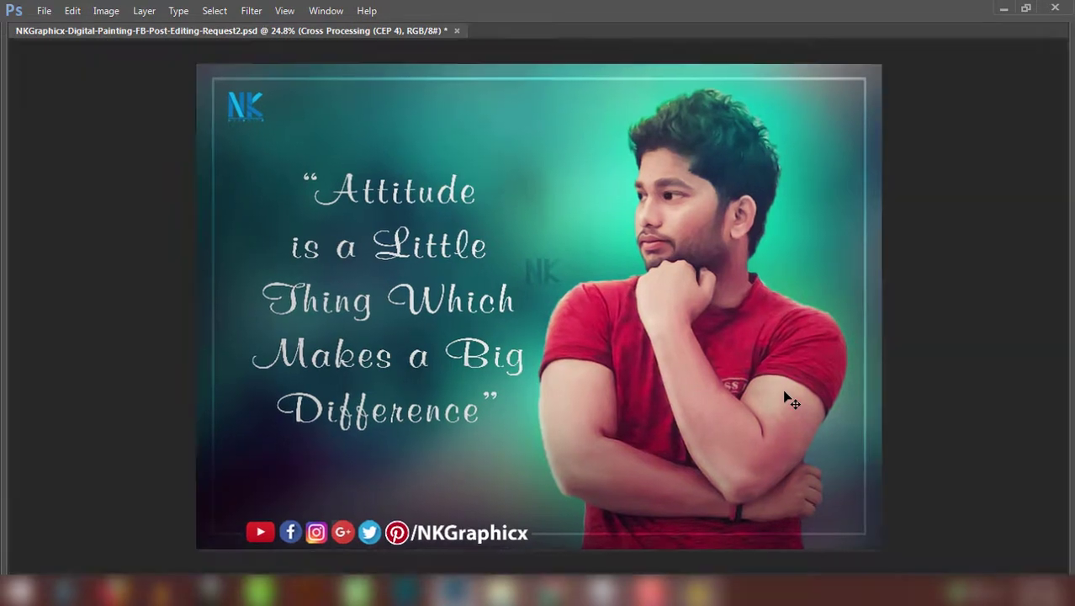